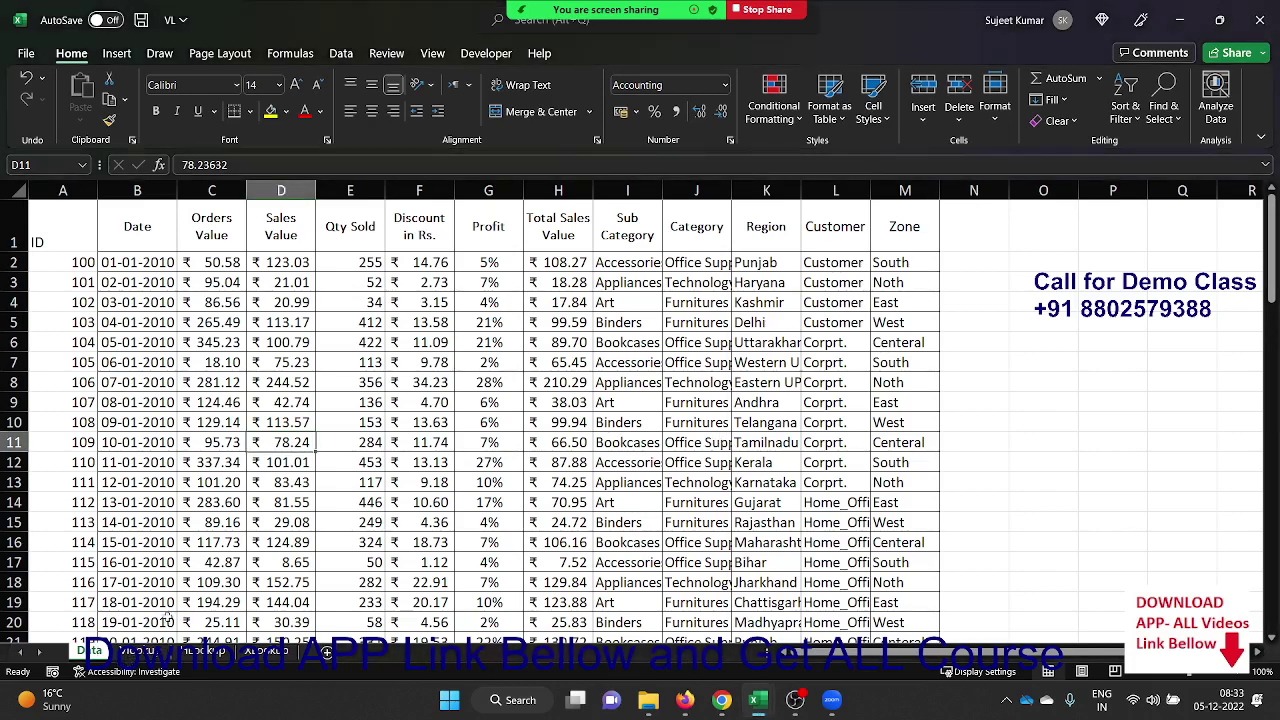
drag(63, 225, 904, 602)
scroll(638, 545, down, 10)
scroll(638, 545, down, 8)
scroll(638, 545, up, 19)
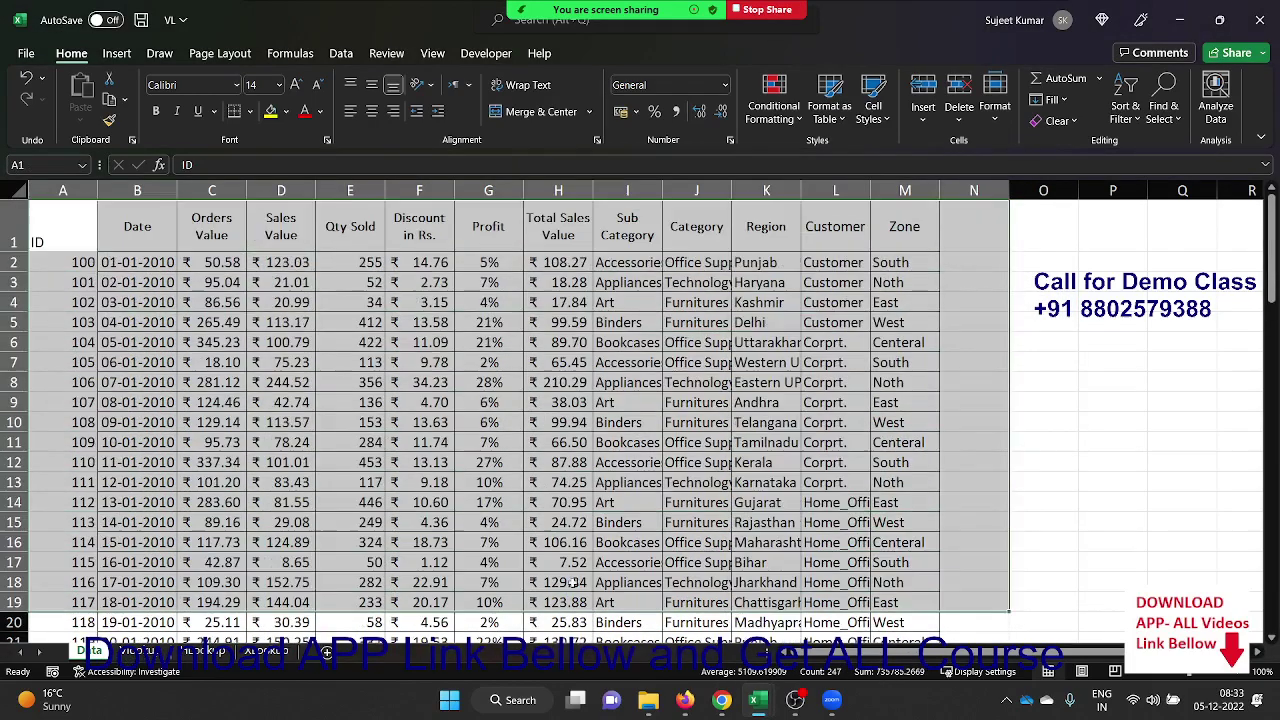
Clear the old lookup results in B3:M10, B11 and B14:F14 on the Vlookup sheet
click(140, 656)
drag(127, 284, 928, 433)
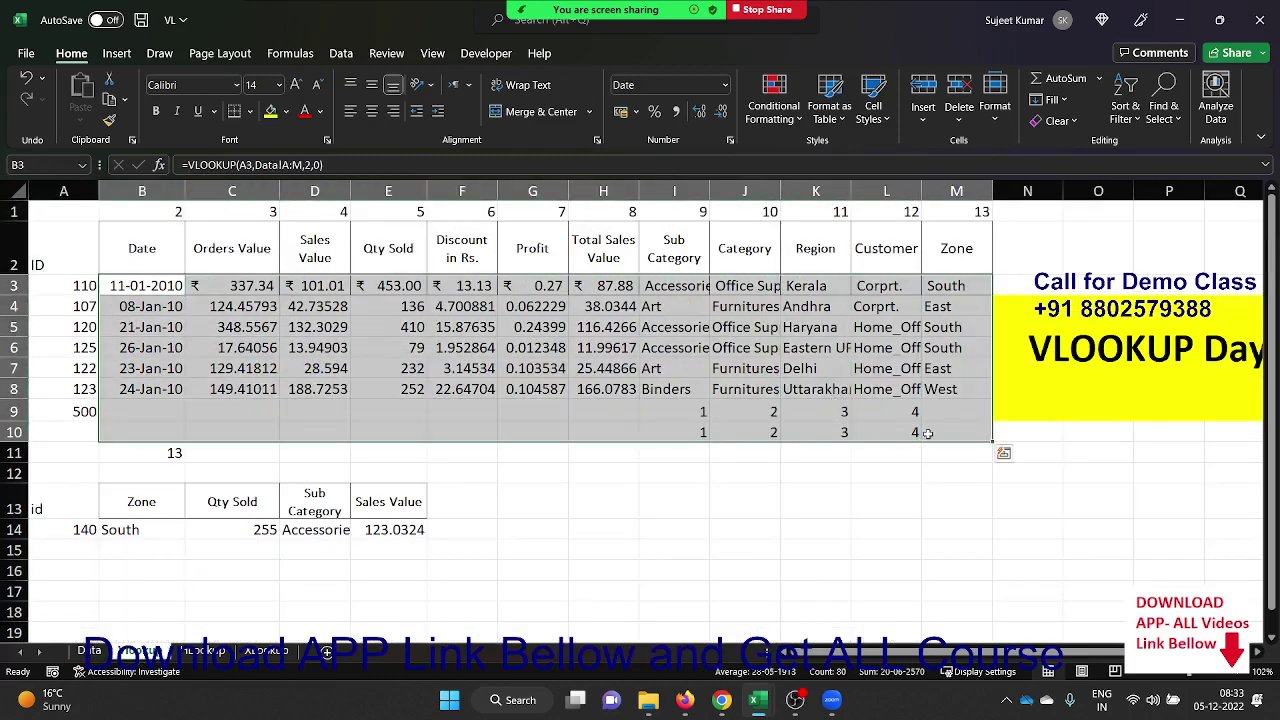
key(Delete)
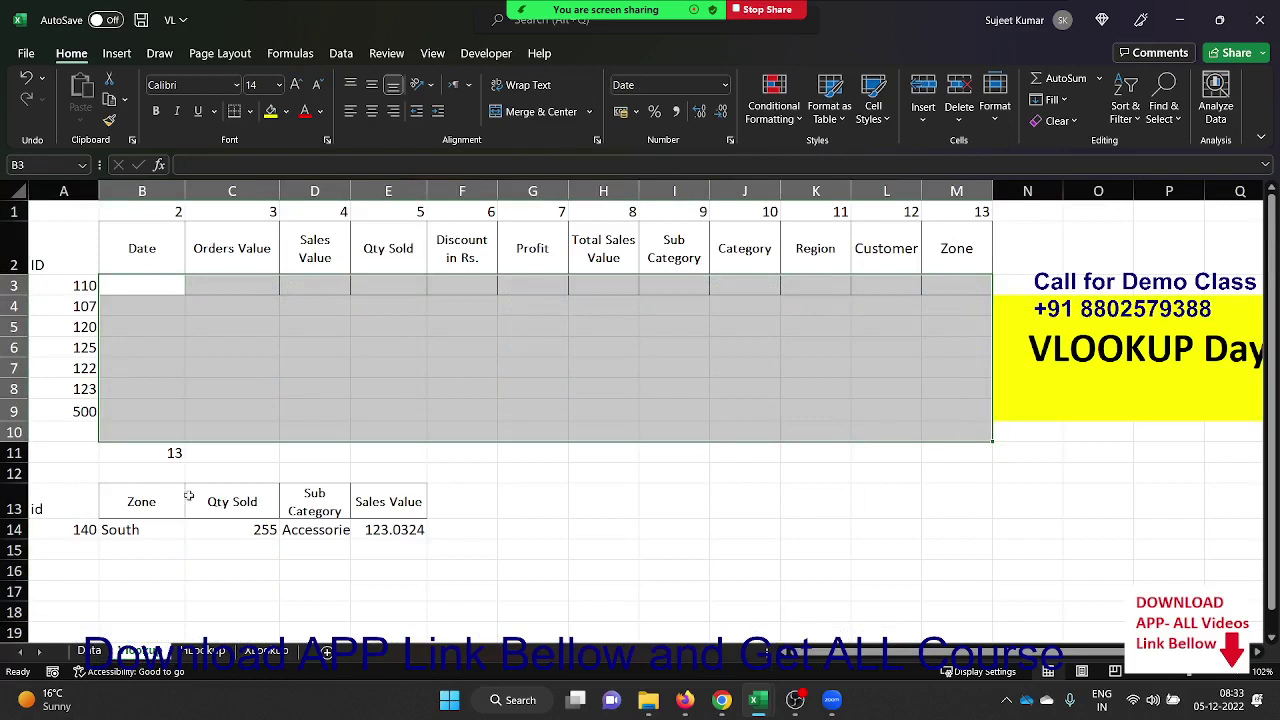
click(145, 455)
key(Delete)
drag(120, 530, 462, 537)
key(Delete)
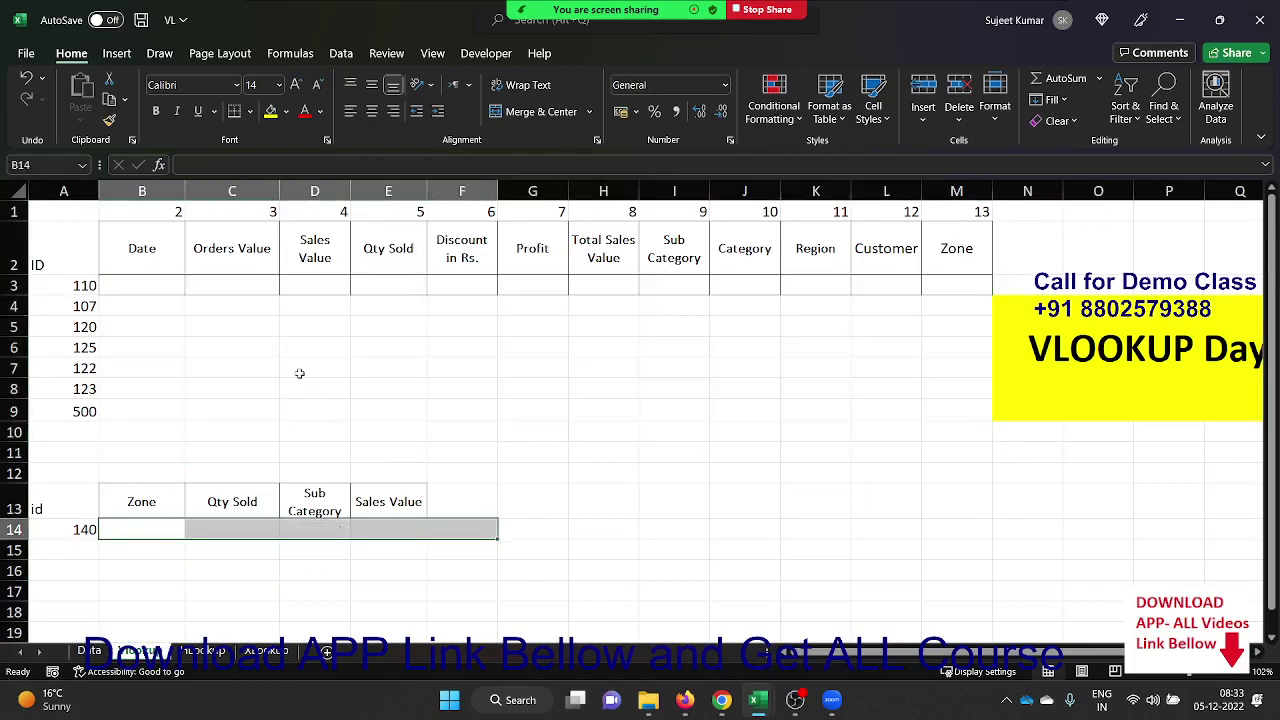
click(255, 347)
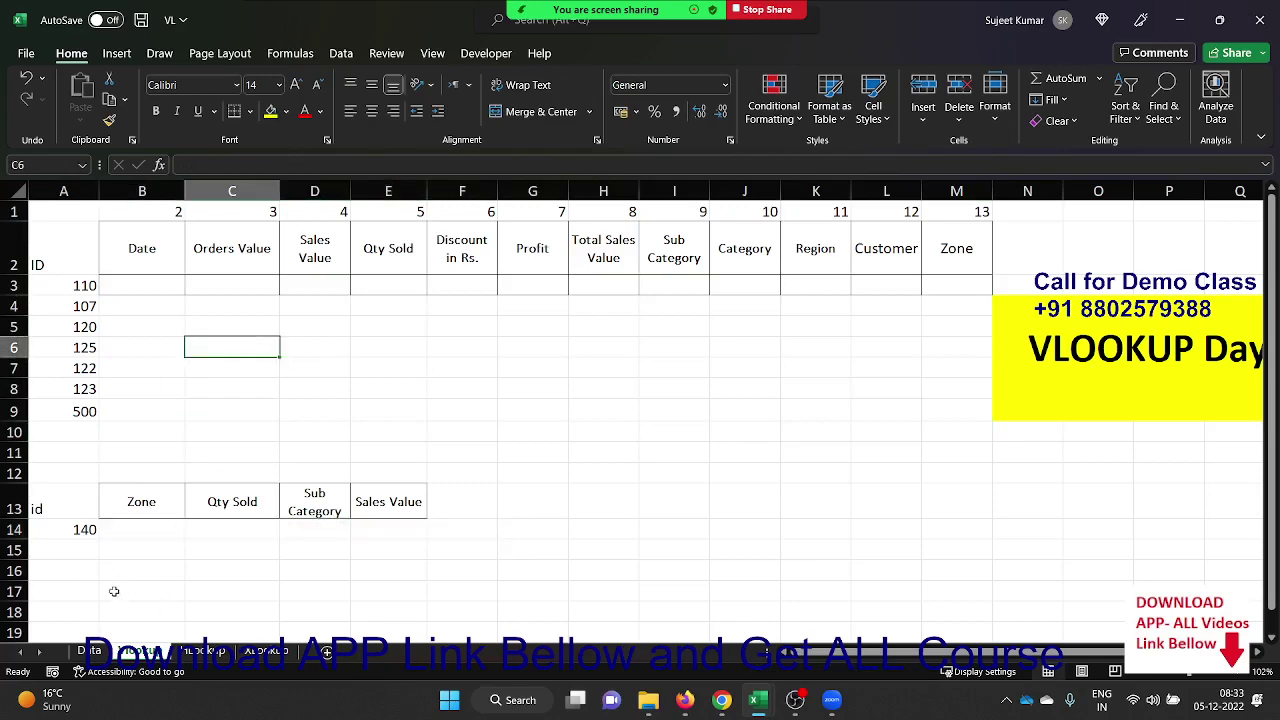
Find 110 in the ID column of the Data sheet, with the search set to look in values
click(92, 651)
click(68, 190)
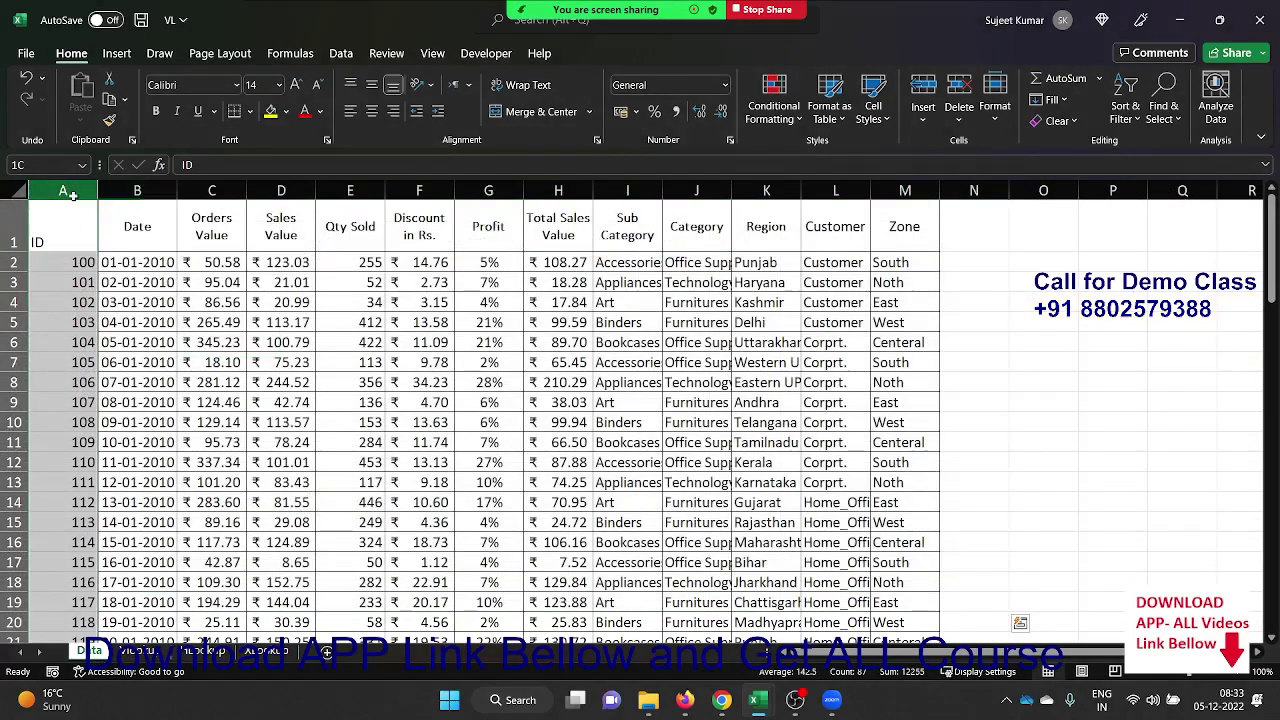
key(ctrl+f)
text(110)
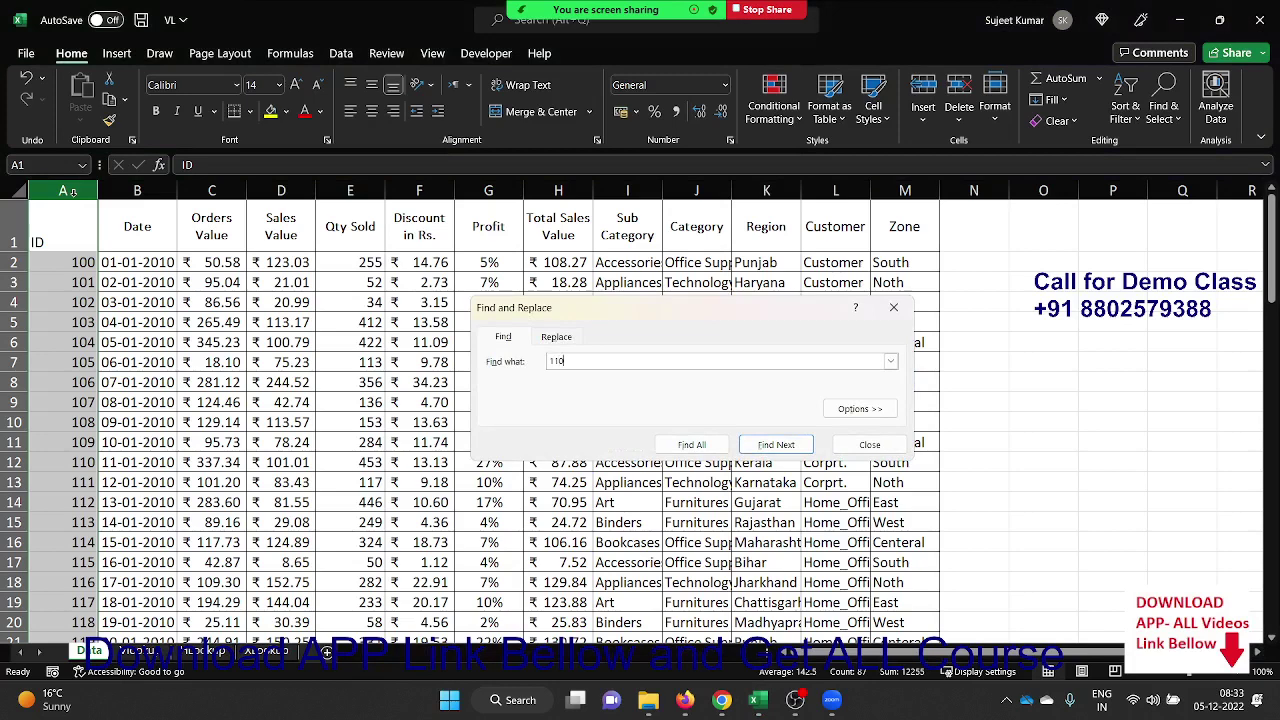
key(Return)
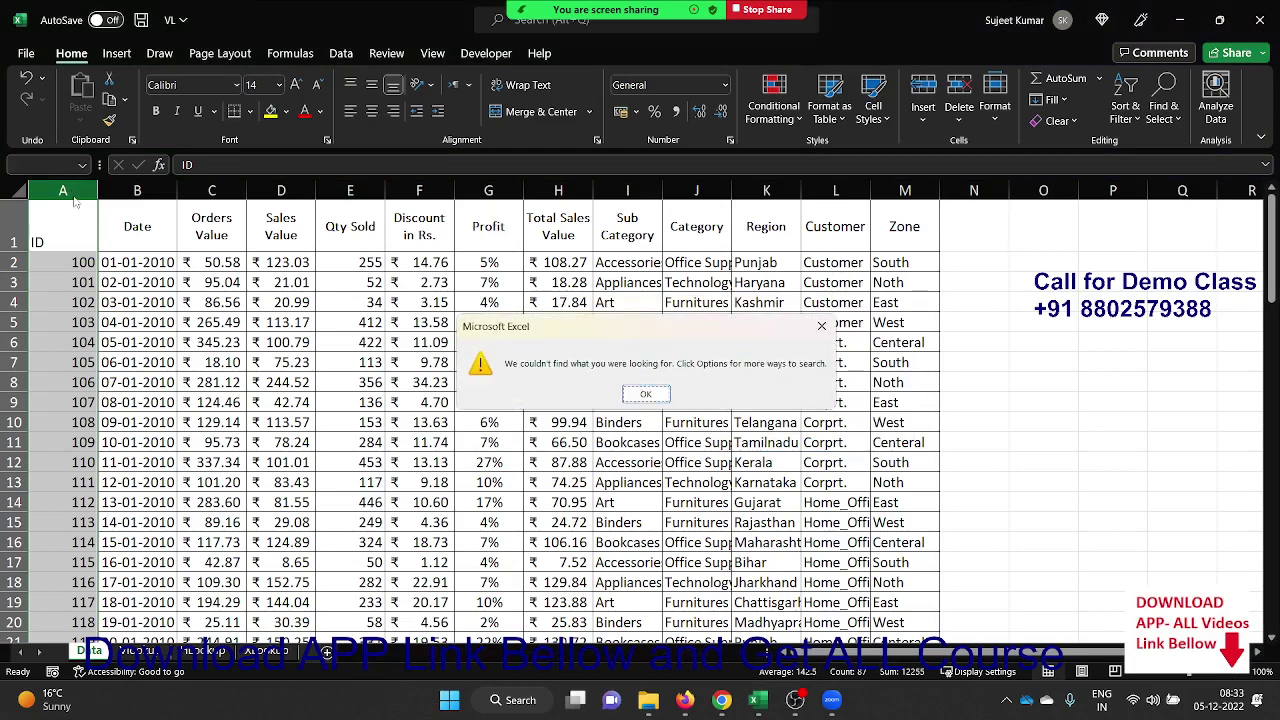
key(Return)
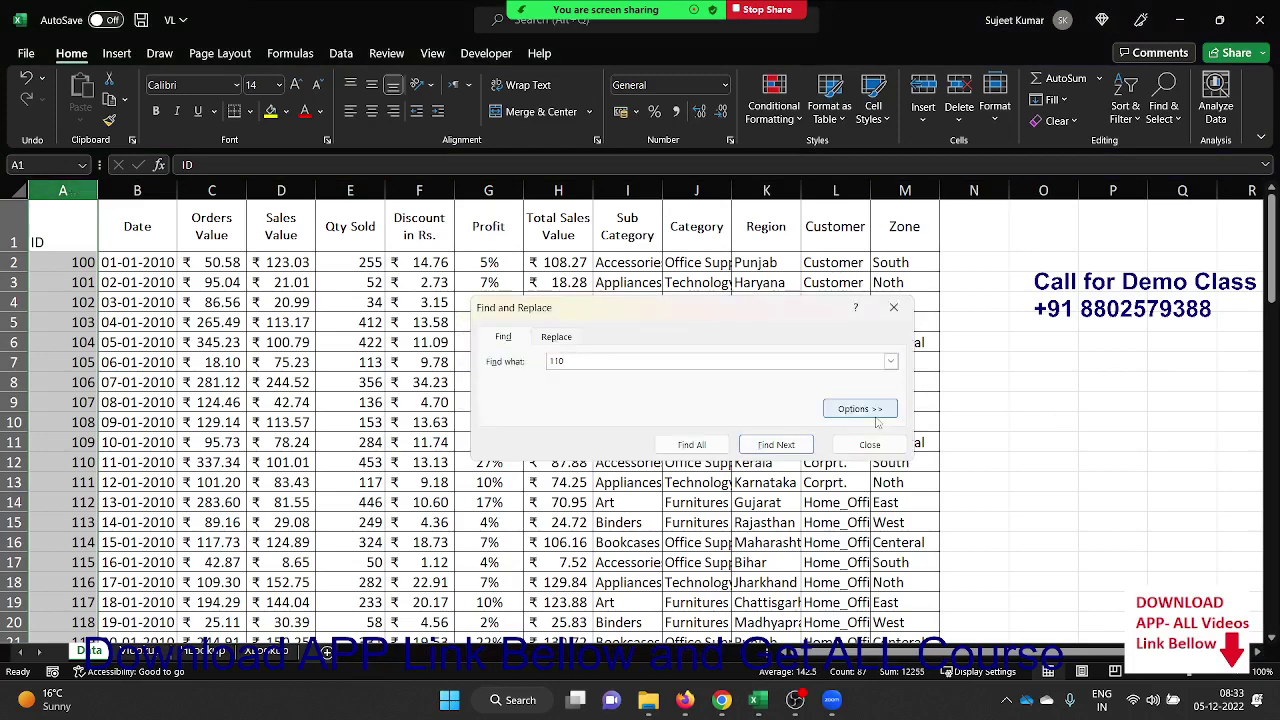
click(872, 412)
click(591, 450)
click(552, 478)
key(Return)
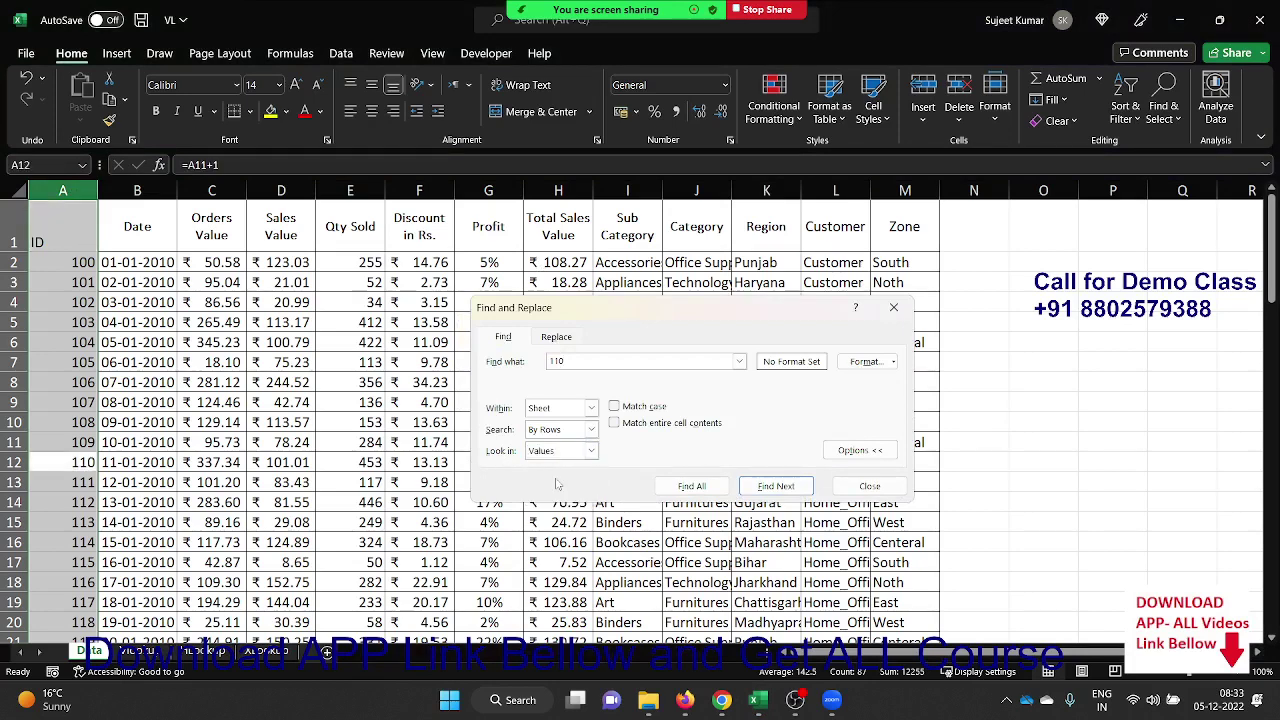
Copy the Date-to-Zone values of the ID 110 record and paste them on the Vlookup sheet starting at B3
key(Escape)
key(Right)
key(ctrl+shift+Right)
key(ctrl+c)
click(145, 651)
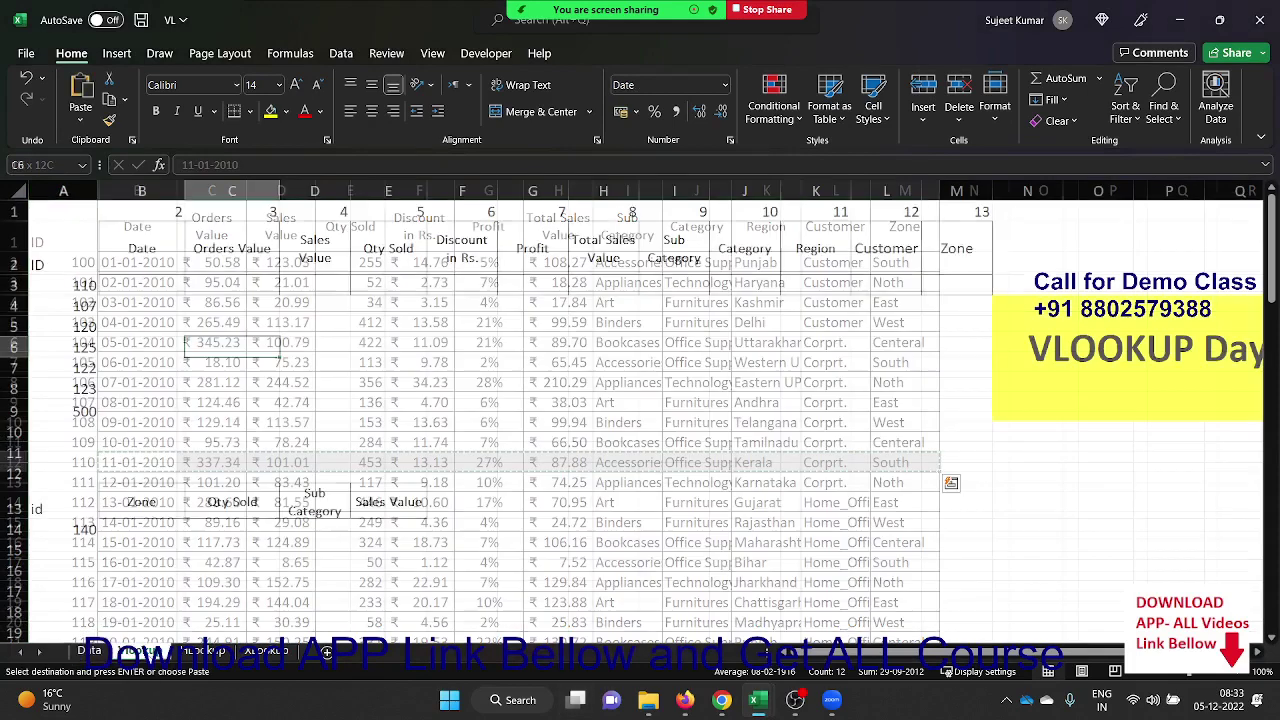
click(133, 284)
key(ctrl+v)
Start a VLOOKUP formula in B4 with A4 as lookup value and columns A:M of the Data sheet as table array
drag(80, 289, 85, 411)
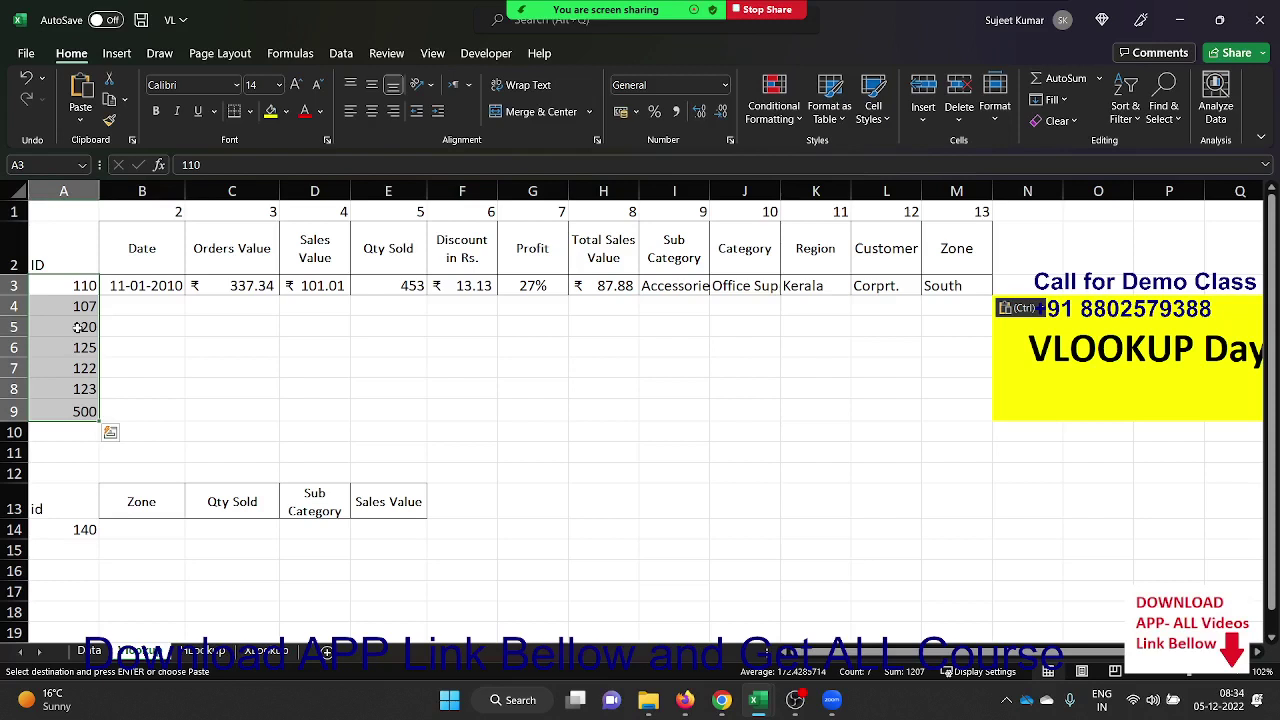
key(Right)
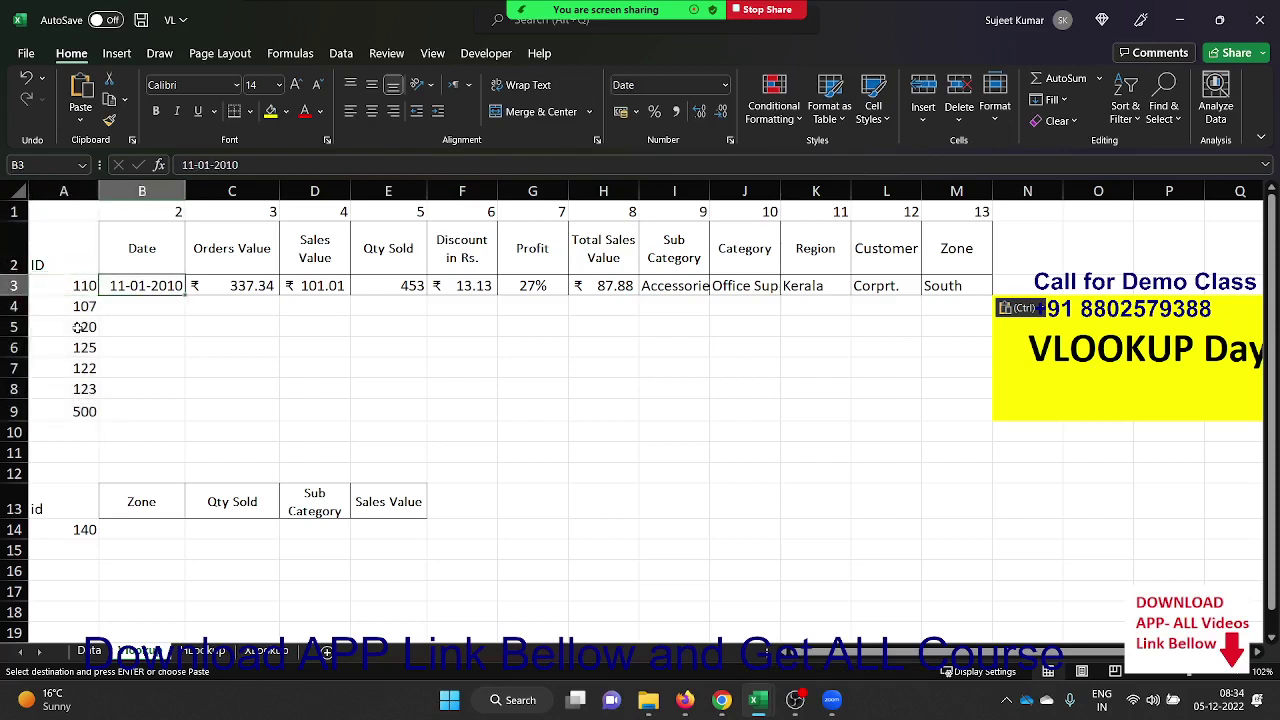
key(Down)
text(=vl)
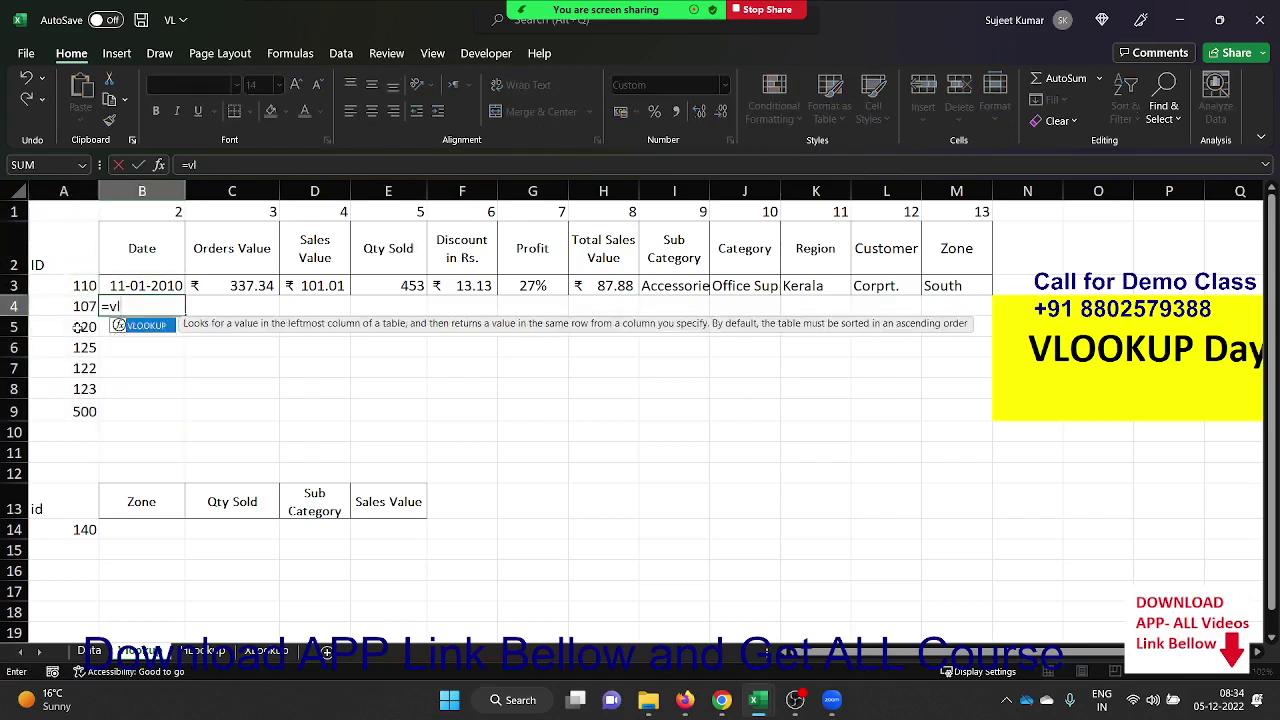
key(Tab)
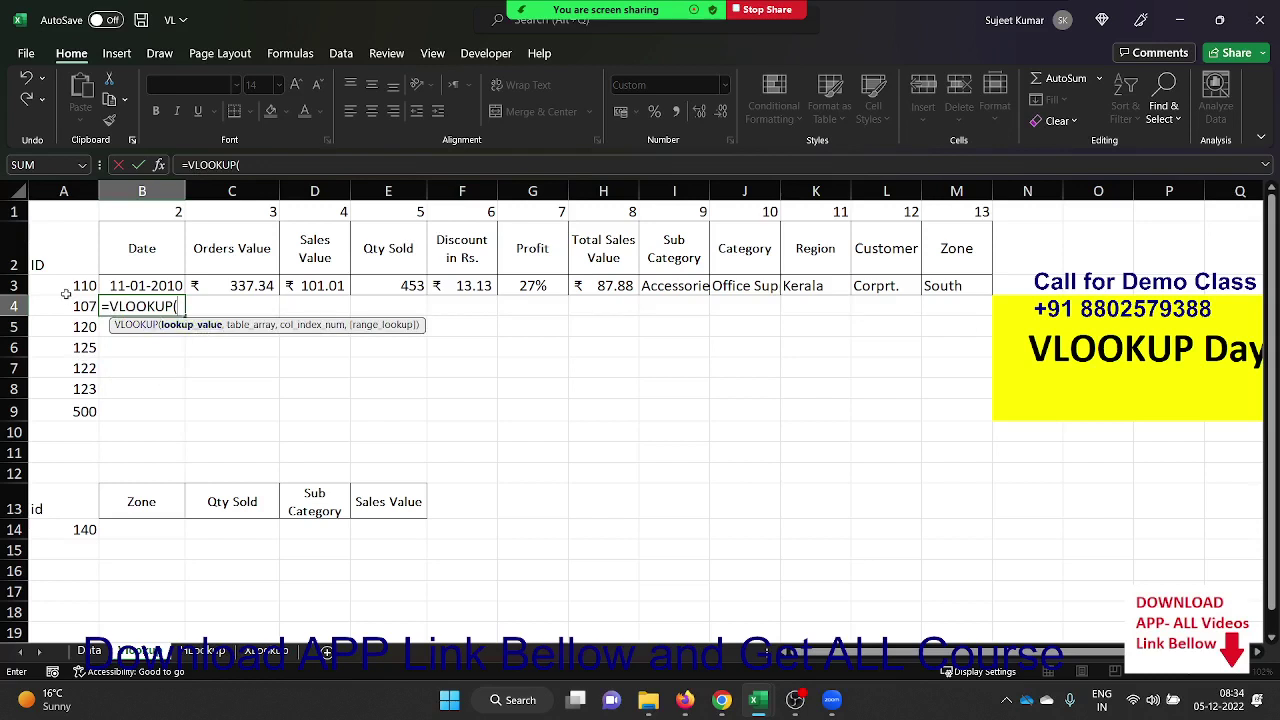
click(70, 305)
text(,)
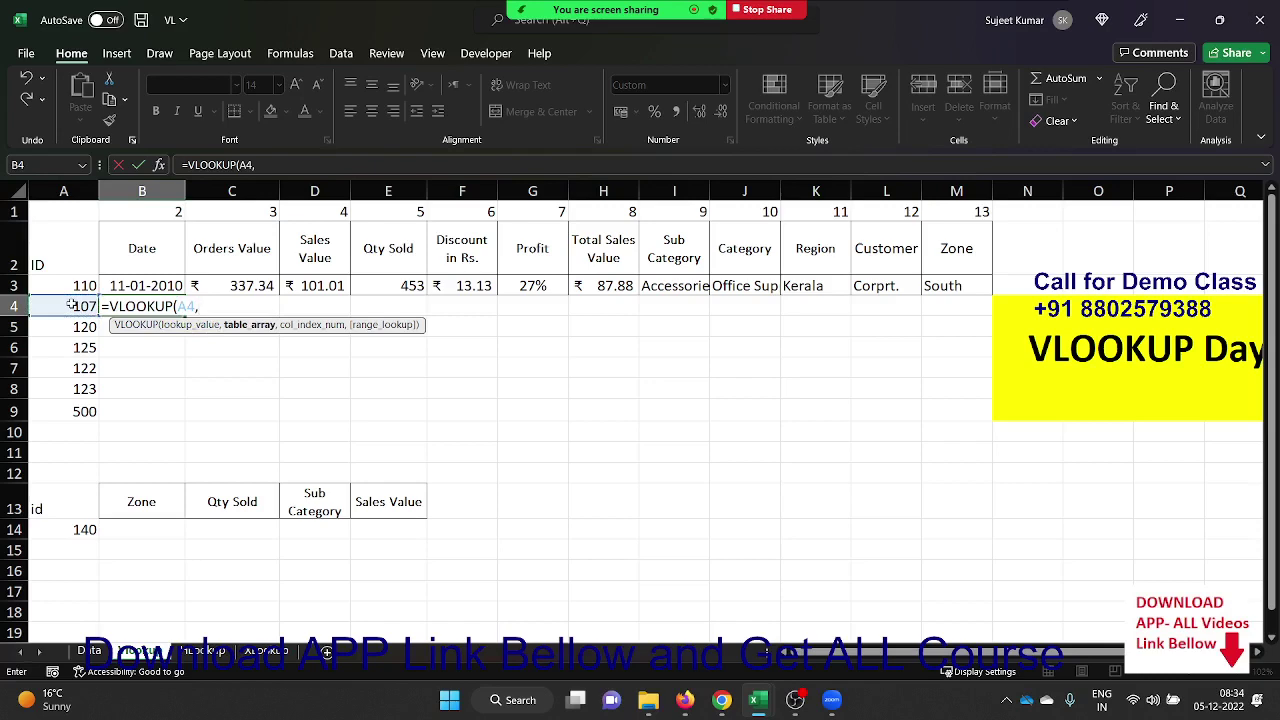
click(90, 651)
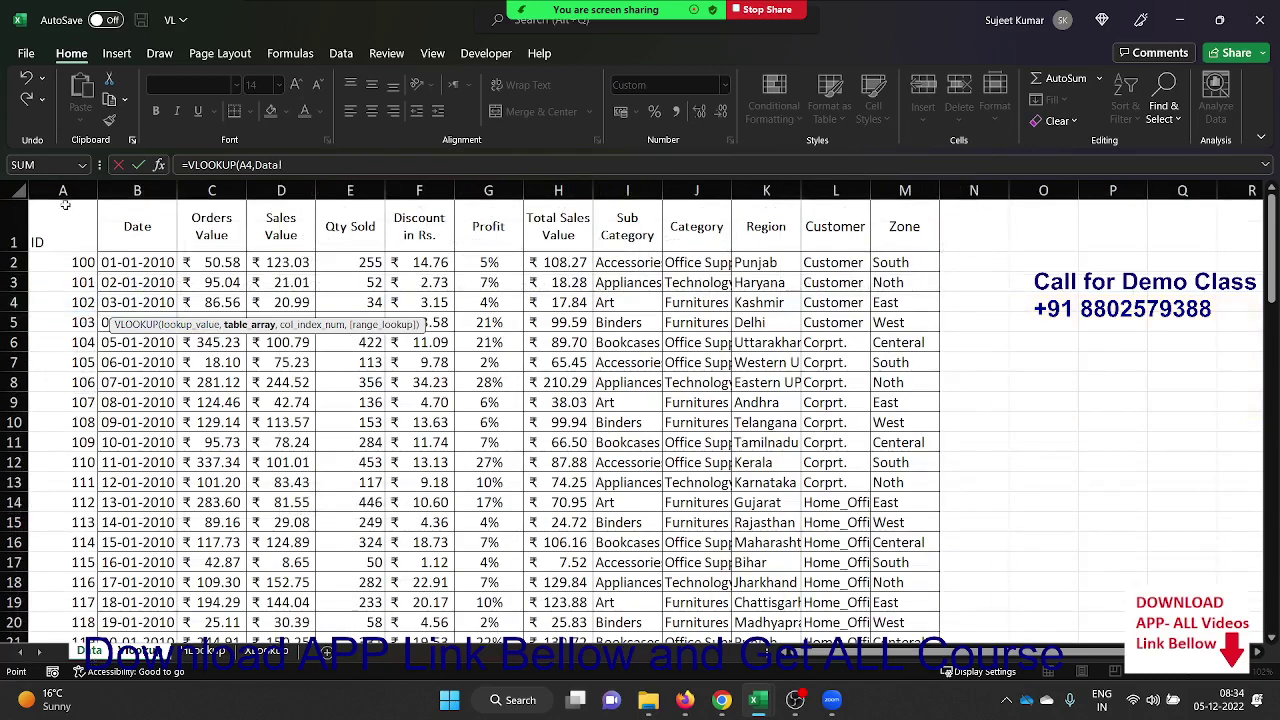
click(68, 190)
drag(68, 190, 884, 197)
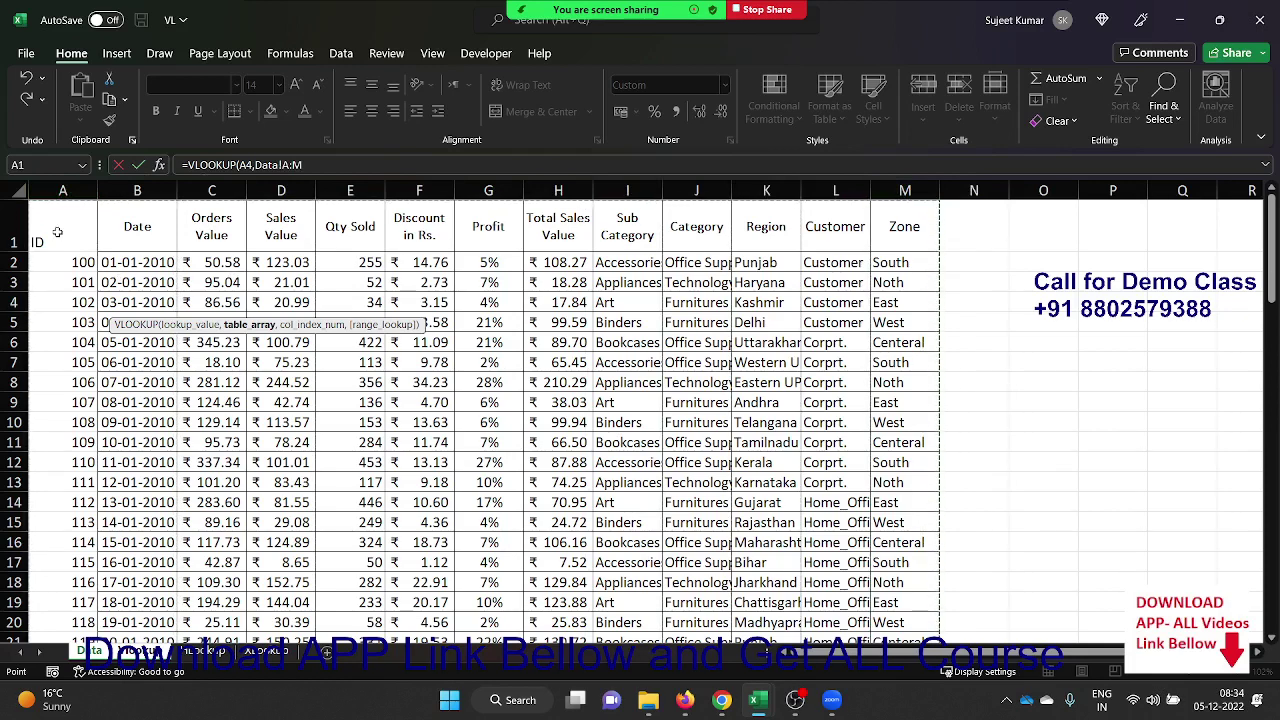
text(,)
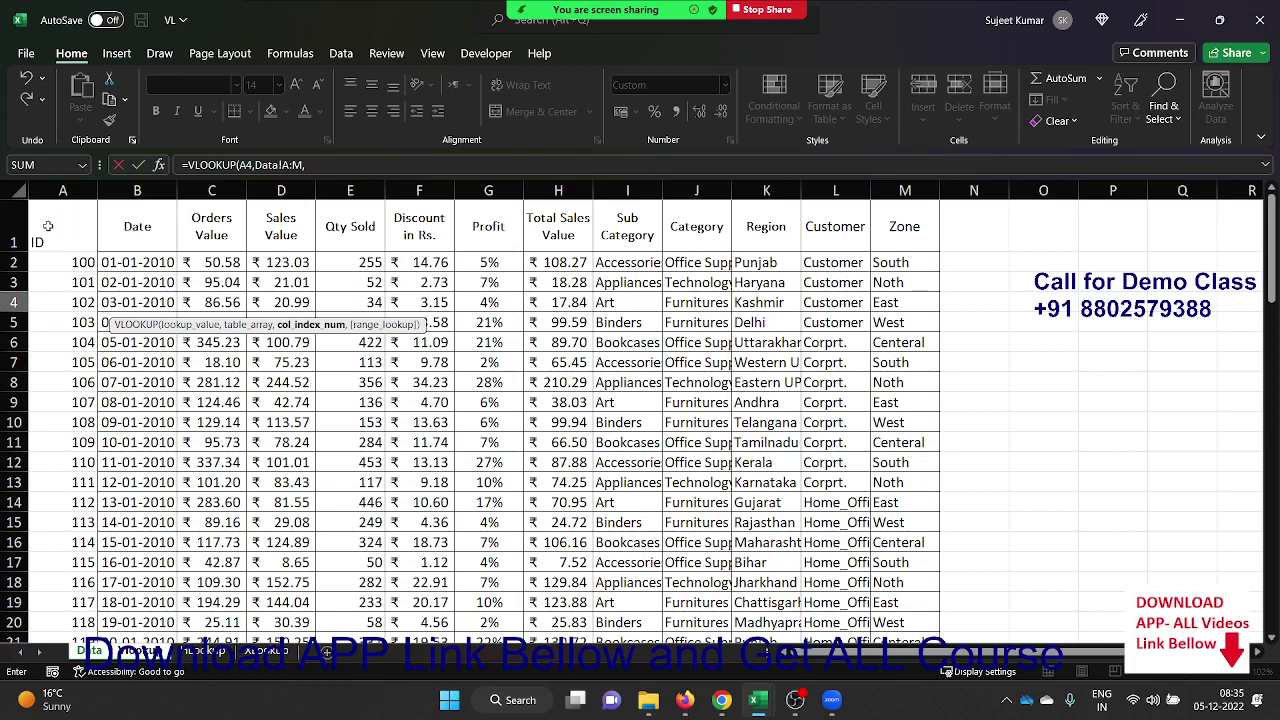
Complete the B4 VLOOKUP formula with column index 2 and FALSE for an exact match
text(2)
key(BackSpace)
key(BackSpace)
text(,)
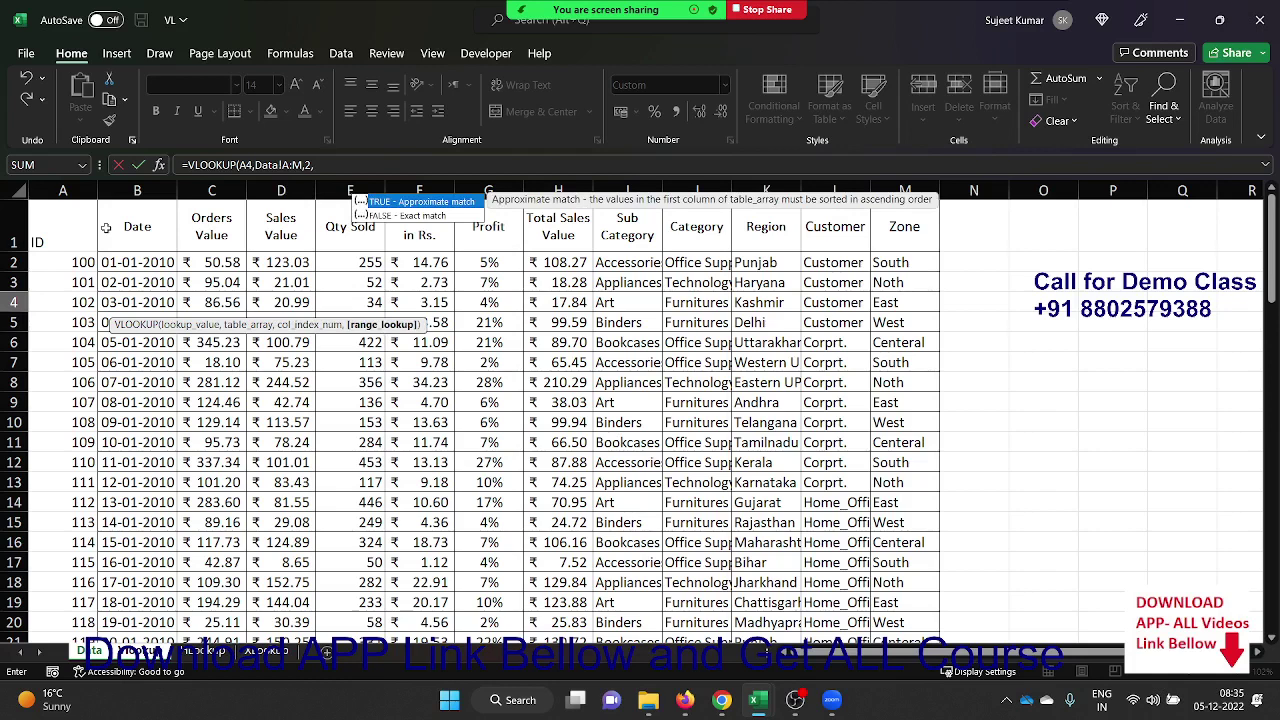
key(Down)
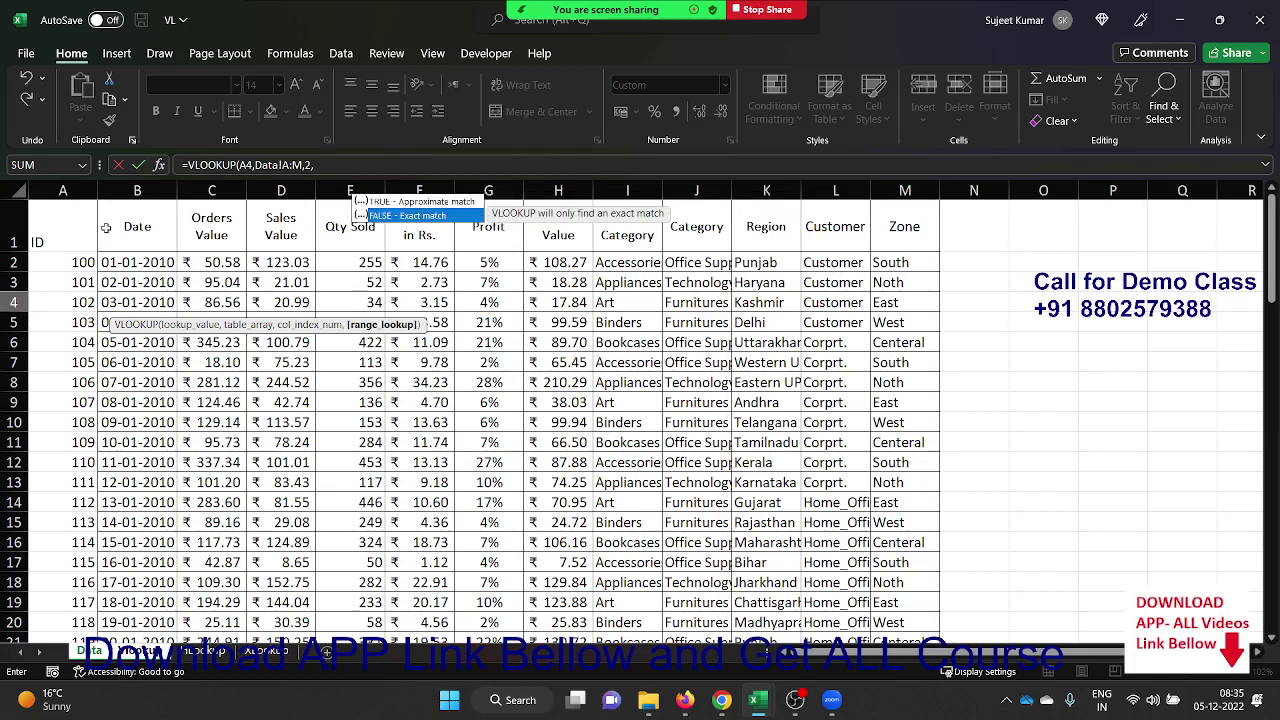
key(Tab)
text())
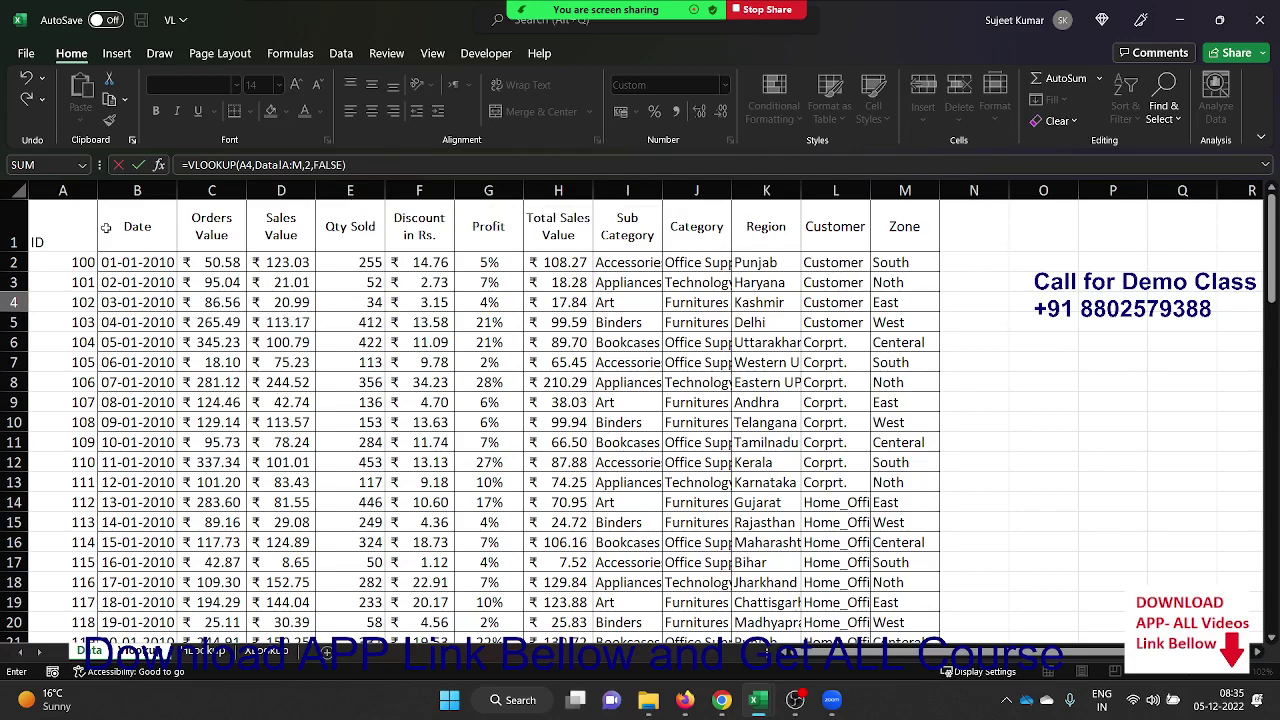
key(Return)
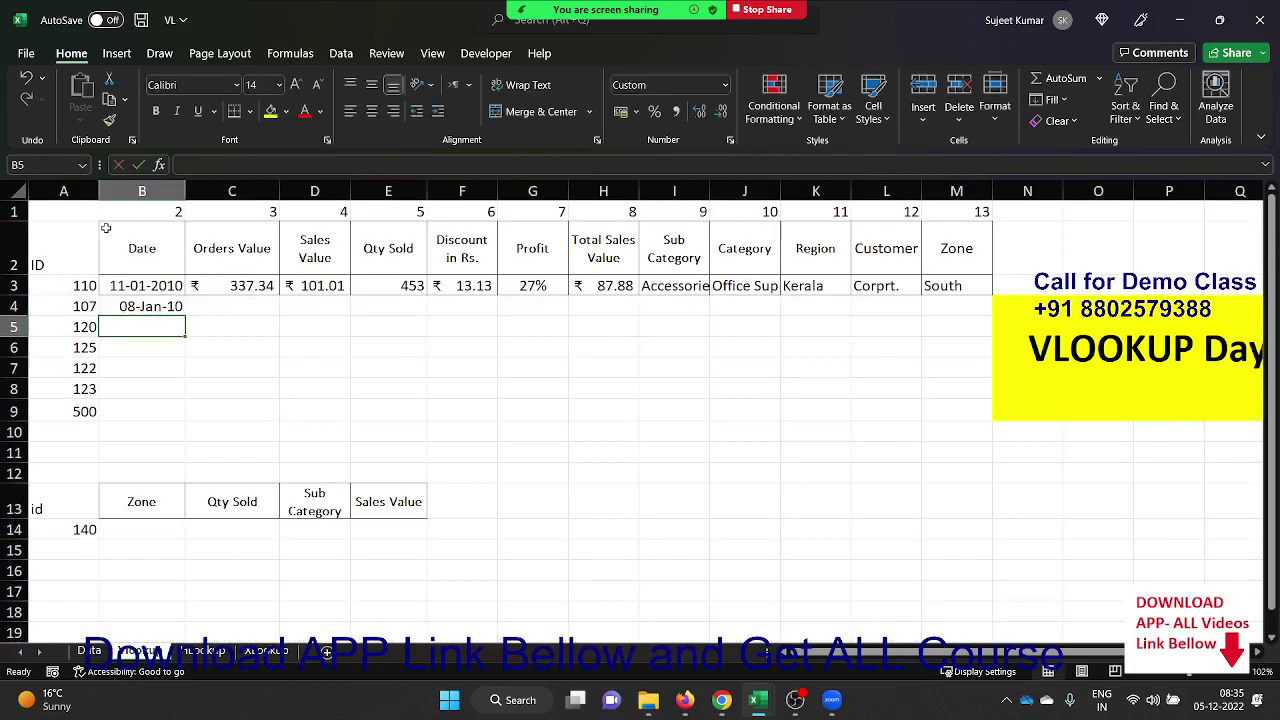
Enter =VLOOKUP(A4,Data!A:M,3,0) in C4 to look up the Orders Value
key(Up)
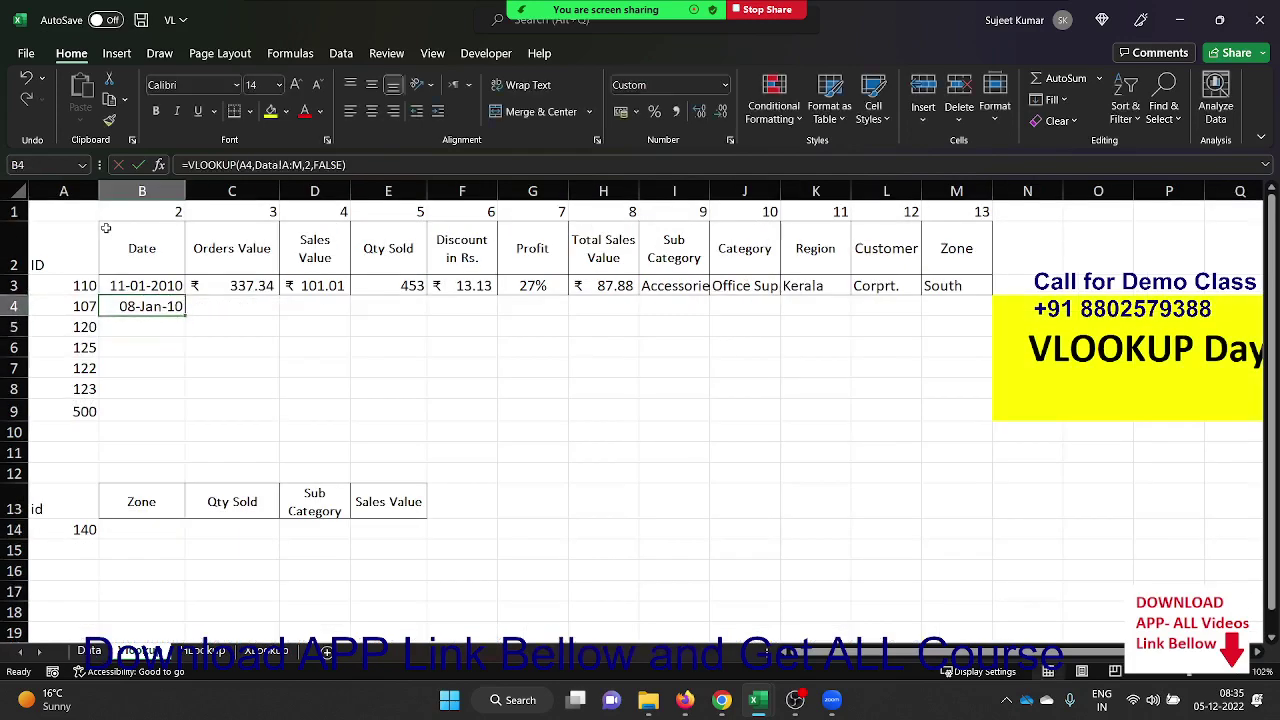
key(Right)
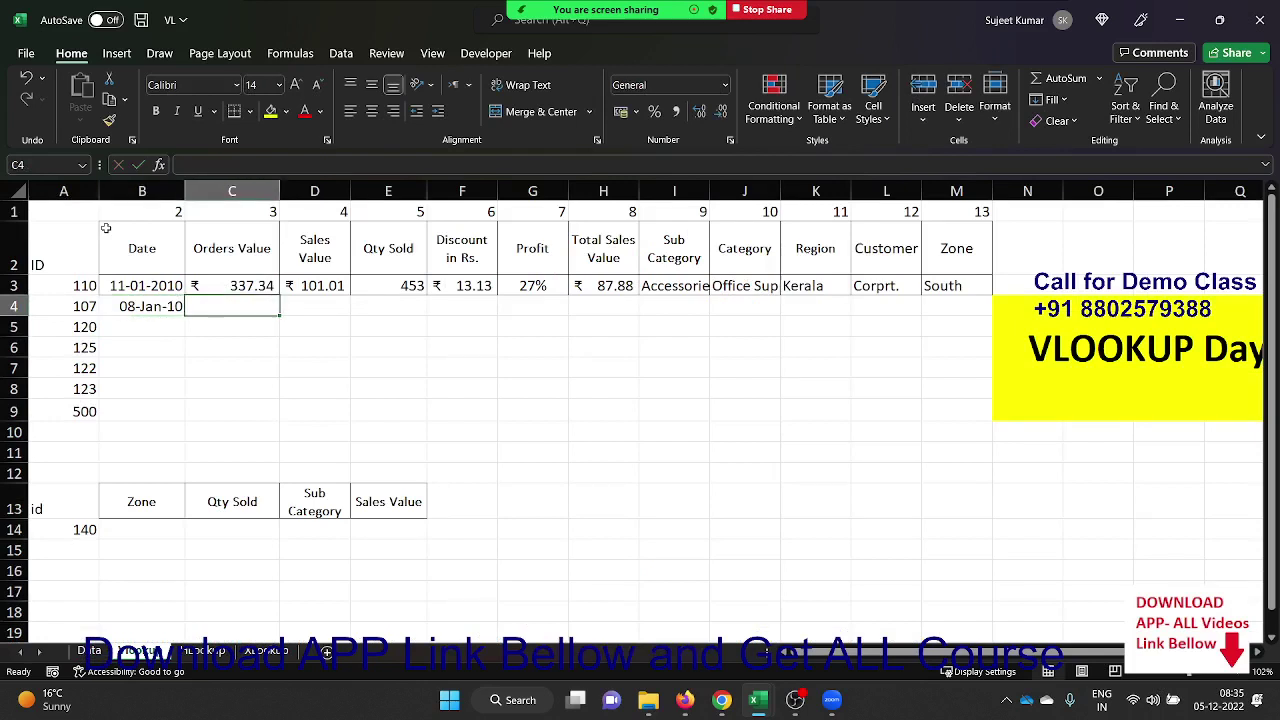
text(=vl)
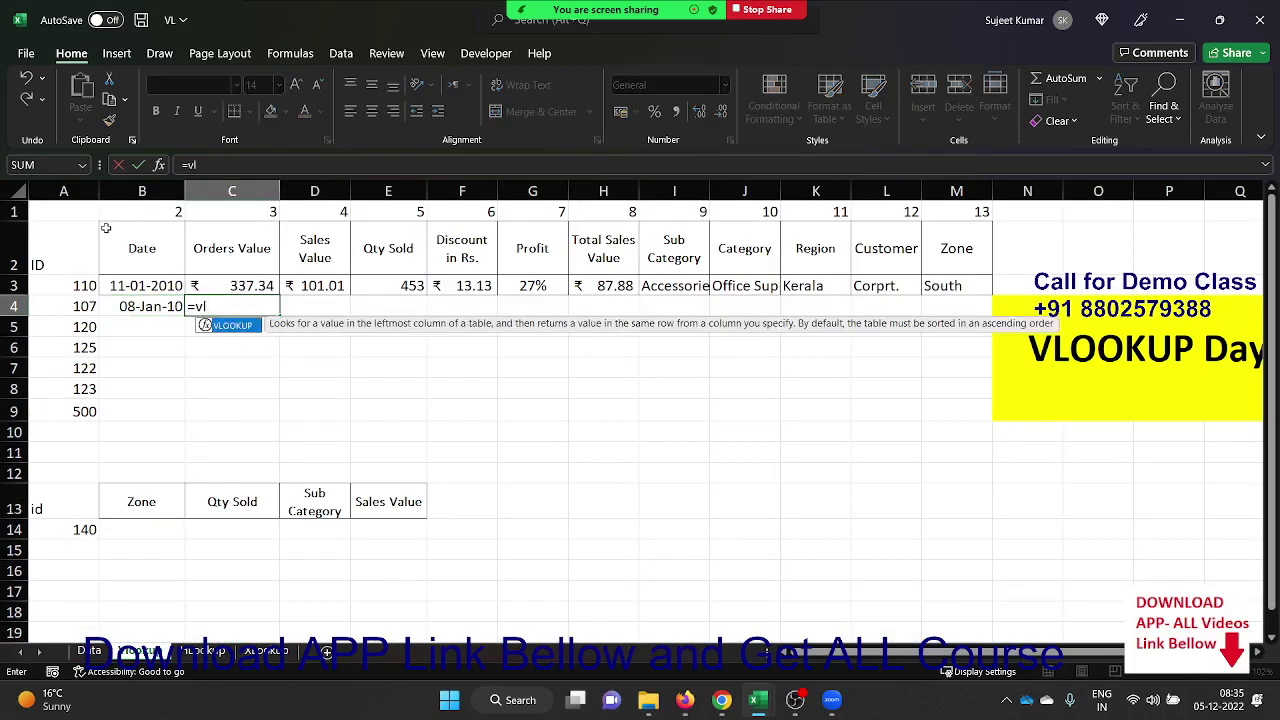
key(Tab)
click(60, 300)
text(,)
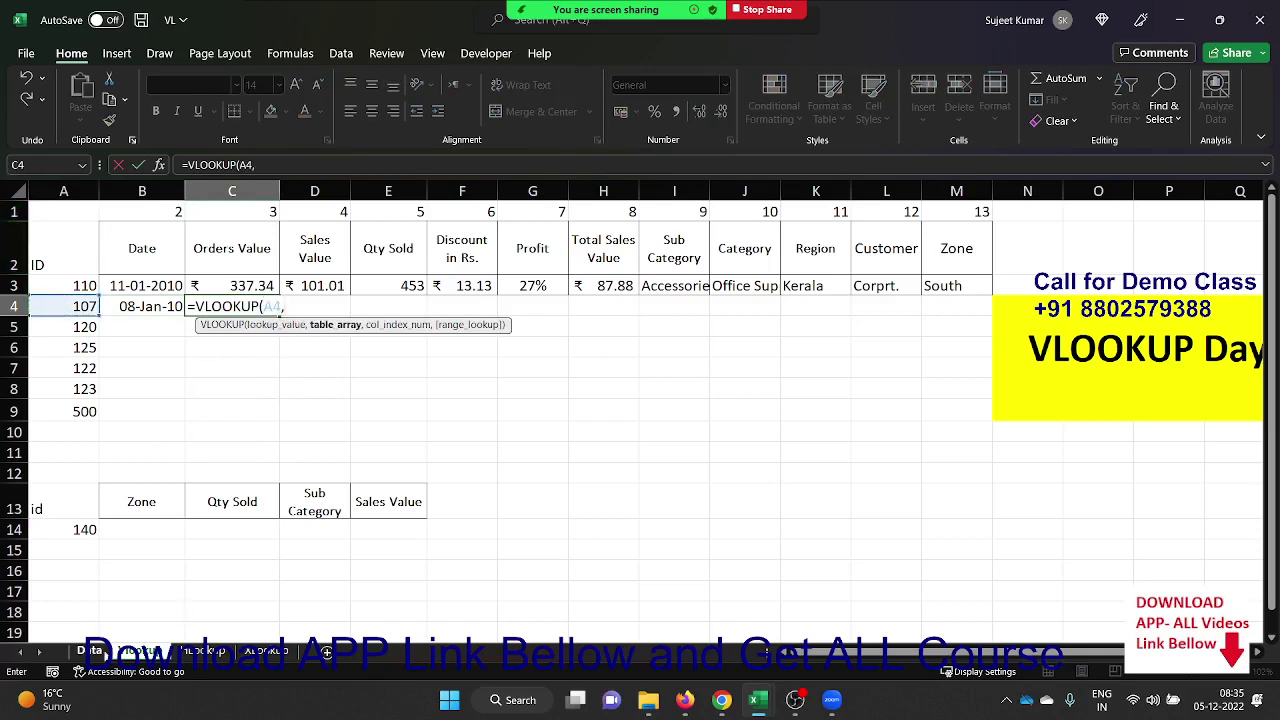
click(90, 651)
drag(62, 190, 932, 189)
text(,)
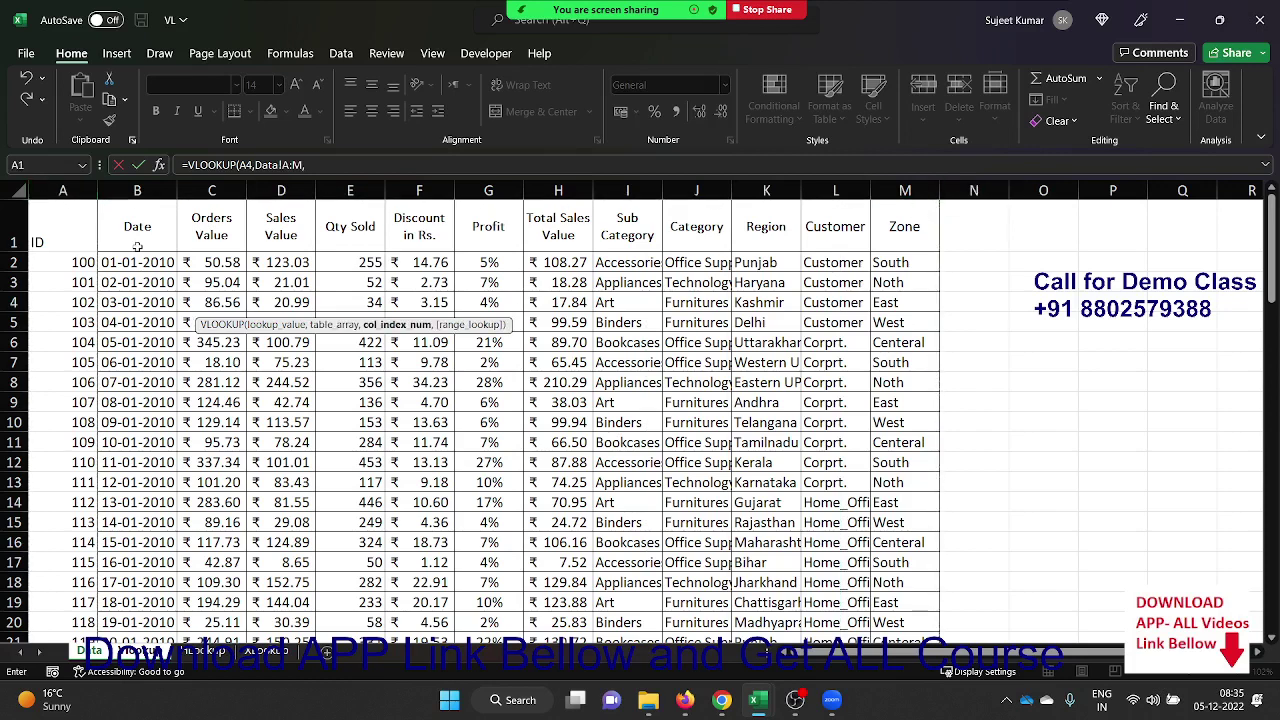
text(3,0)
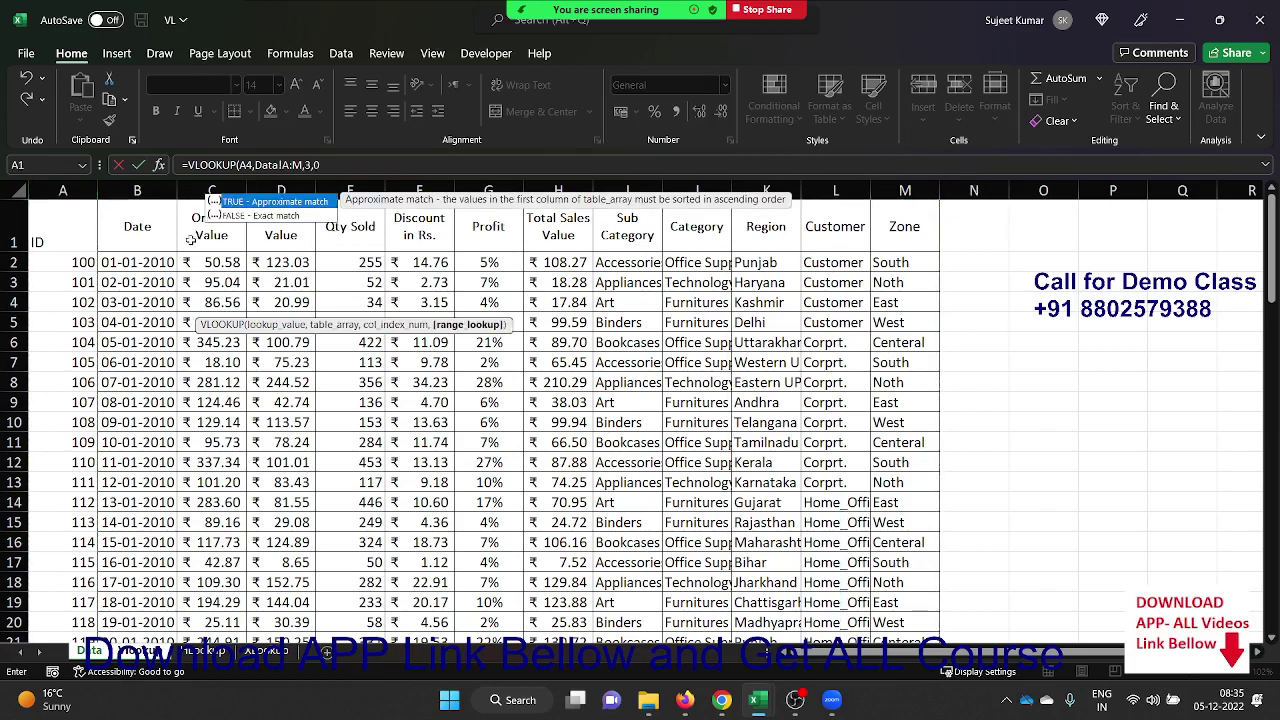
key(Return)
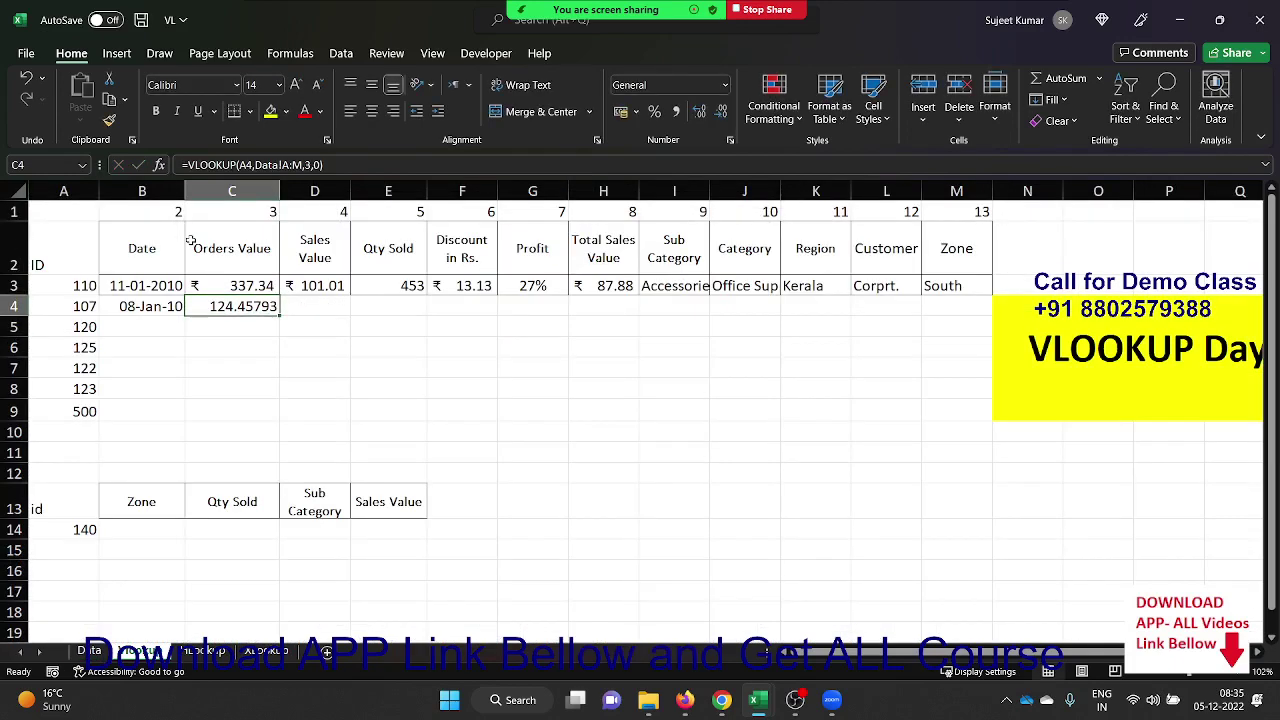
Lock the references in the C4 formula so it reads =VLOOKUP($A4,Data!$A:$M,3,0)
double_click(224, 307)
click(262, 307)
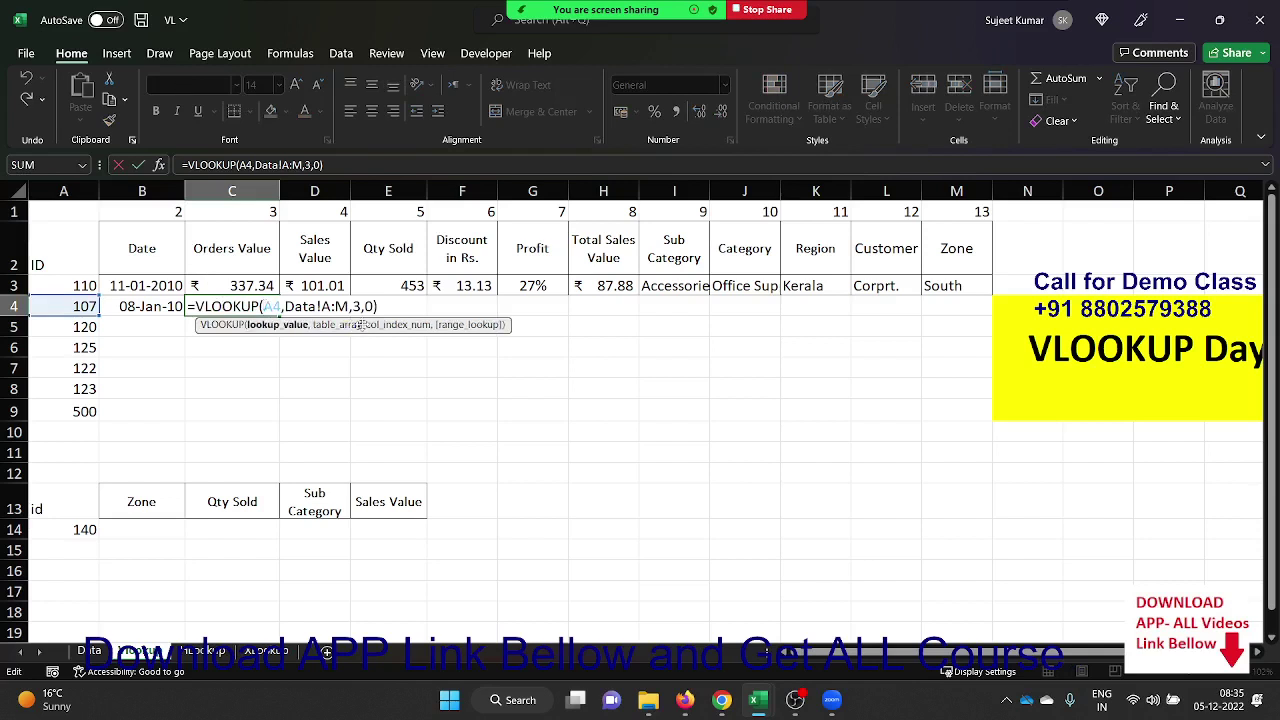
text($)
key(Right)
key(Right)
key(Right)
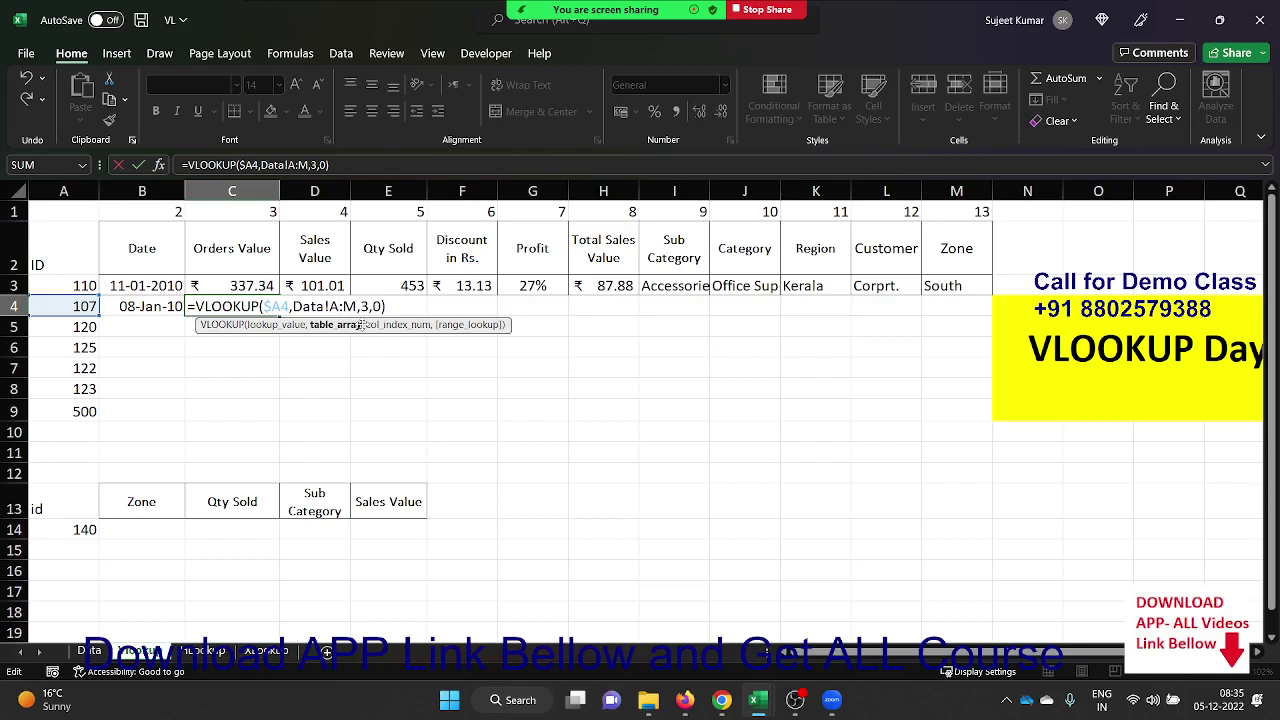
key(F4)
key(Return)
key(Up)
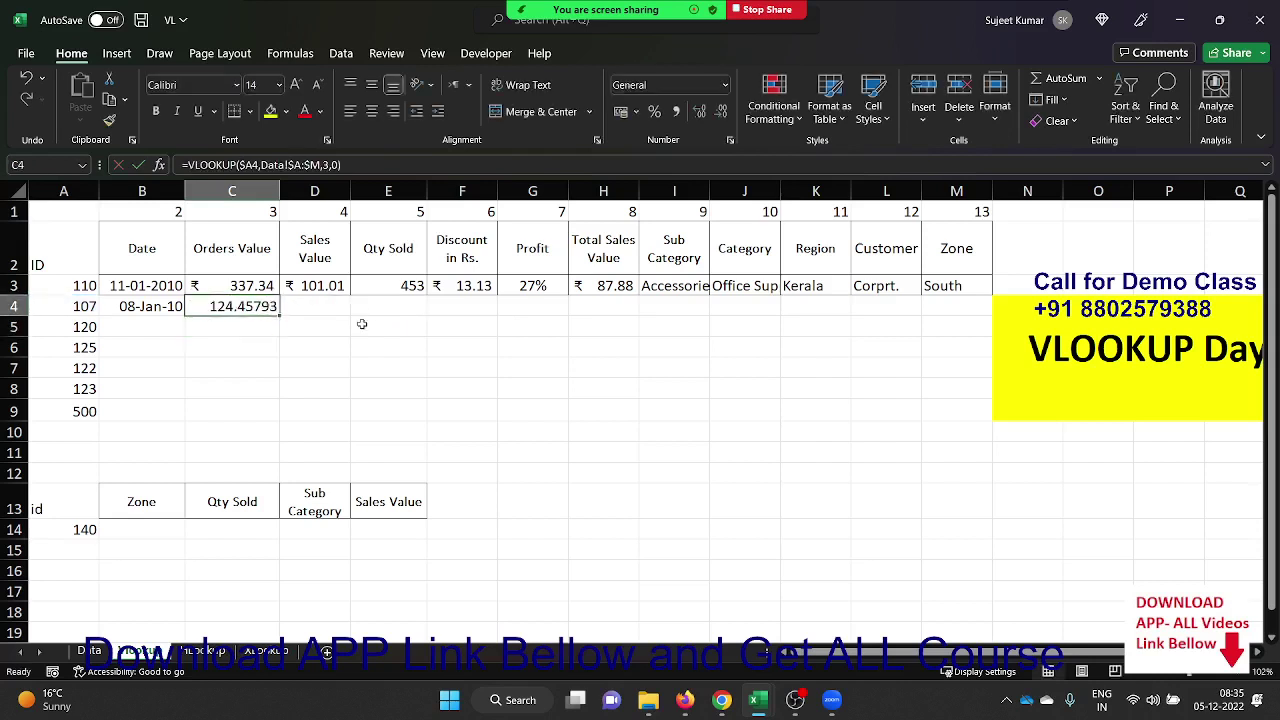
Fill the C4 formula across row 4 through the Zone column, M4
drag(276, 314, 968, 286)
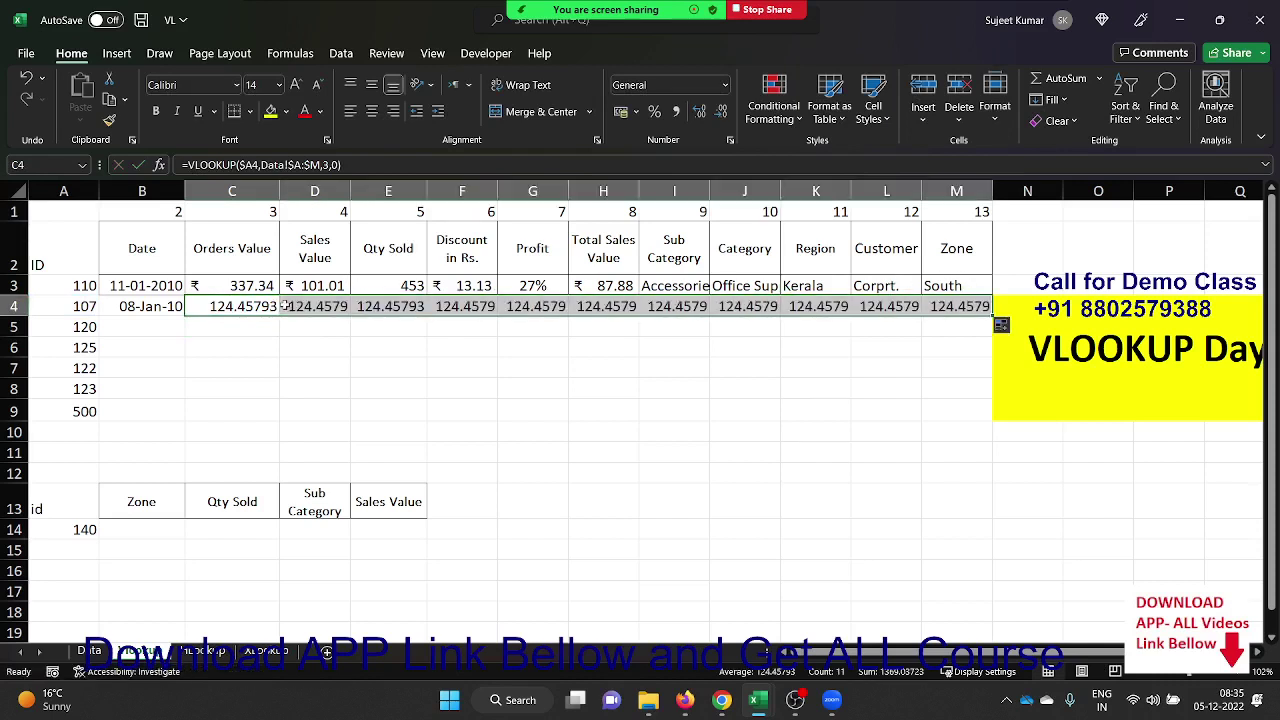
click(286, 305)
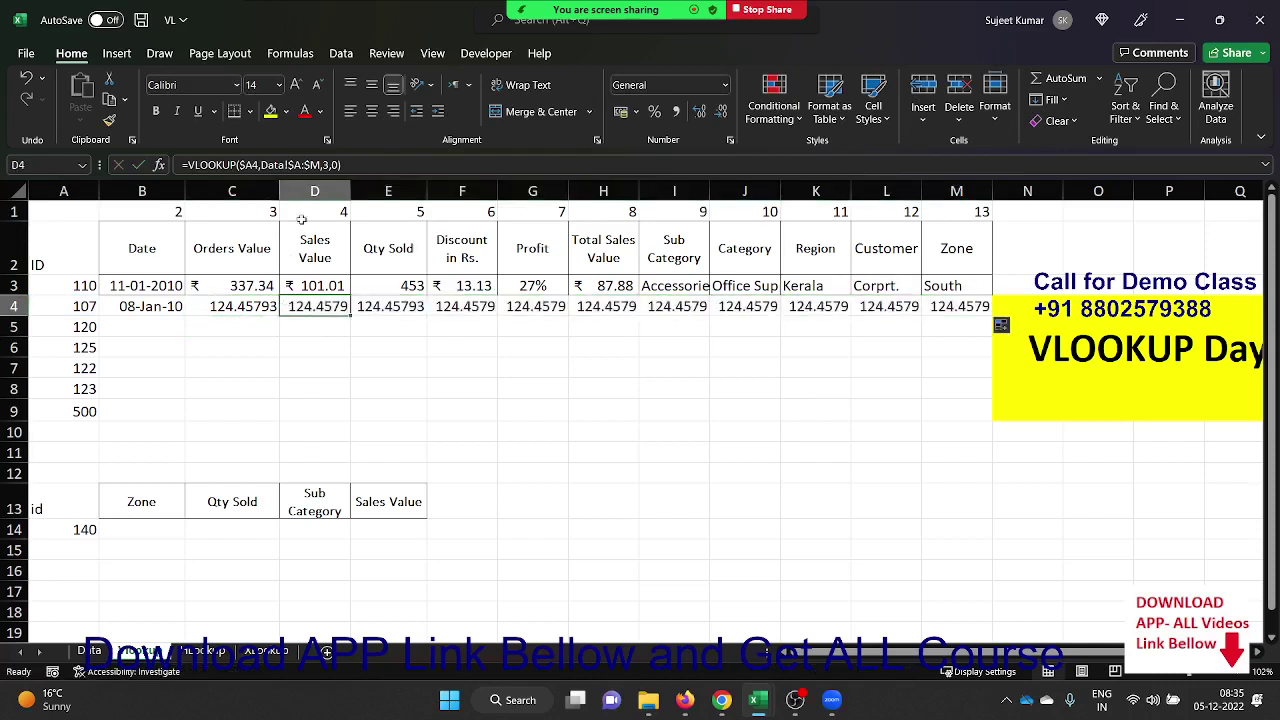
Set the column index in the D4 VLOOKUP formula to 4 to return the Sales Value
double_click(310, 305)
click(470, 305)
key(Delete)
text(4)
key(ctrl+Return)
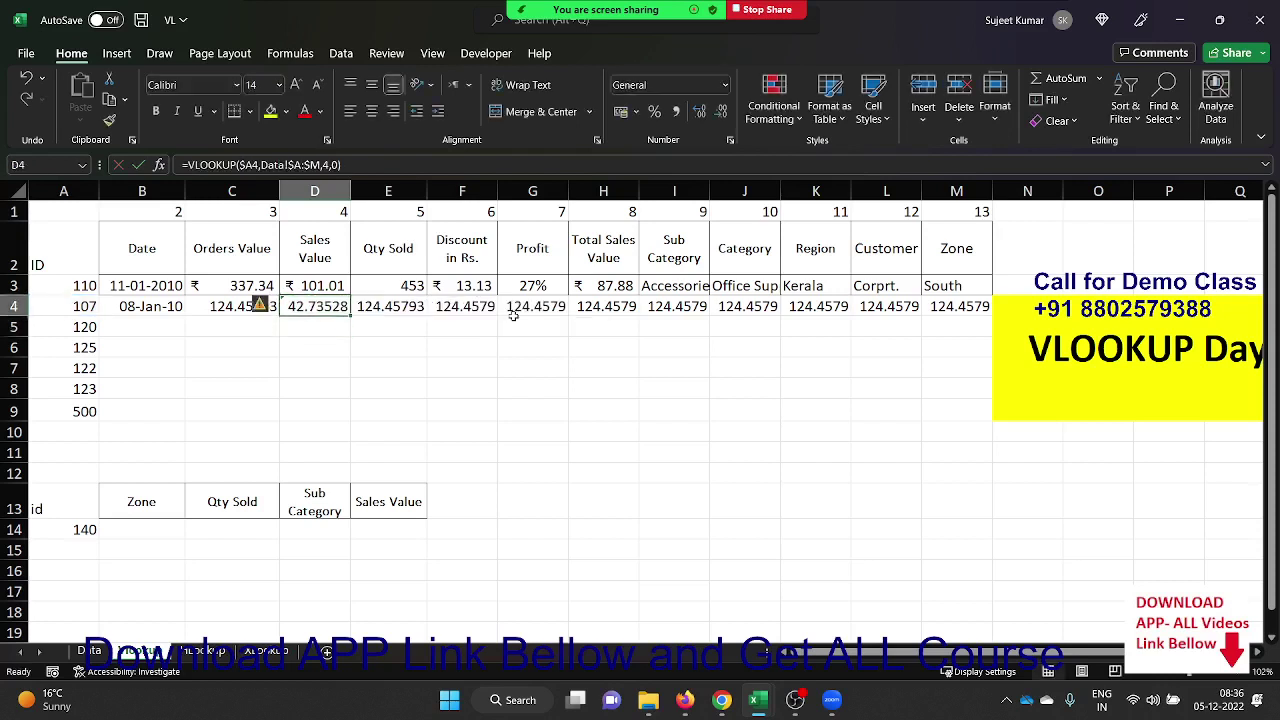
Set the column index in the E4 VLOOKUP formula to 5 to return the Qty Sold
key(Right)
double_click(400, 303)
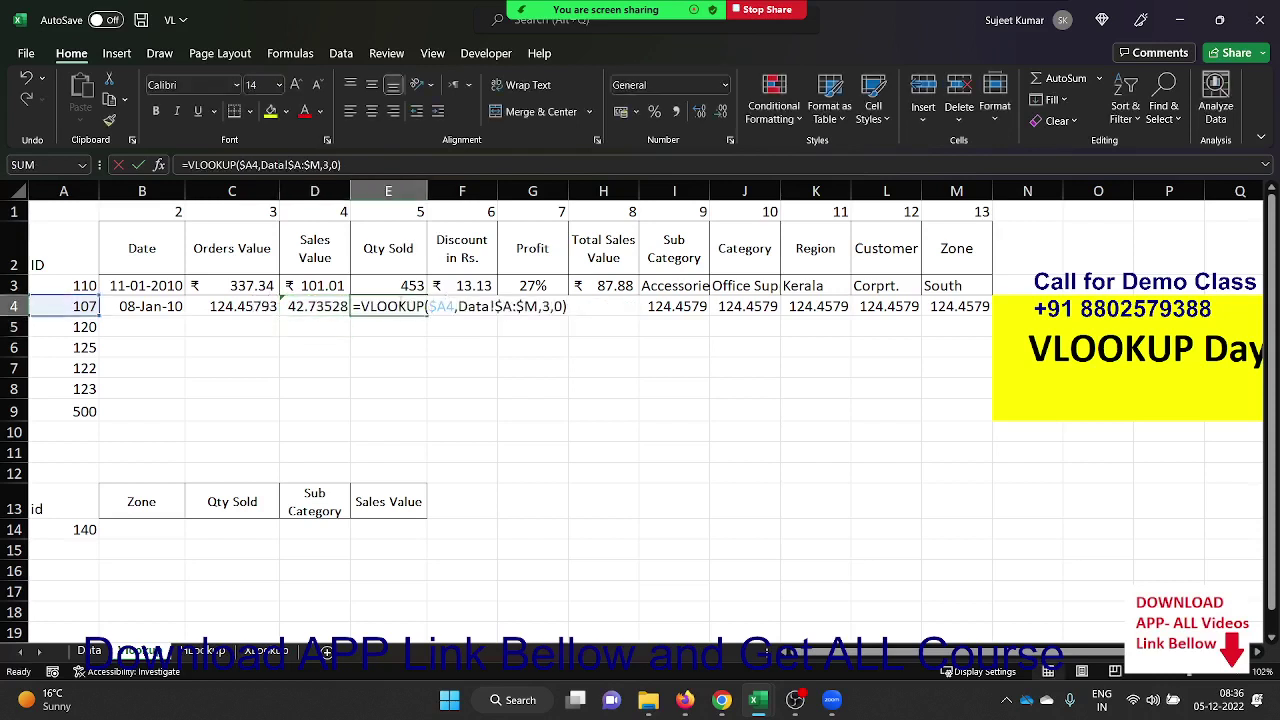
click(551, 306)
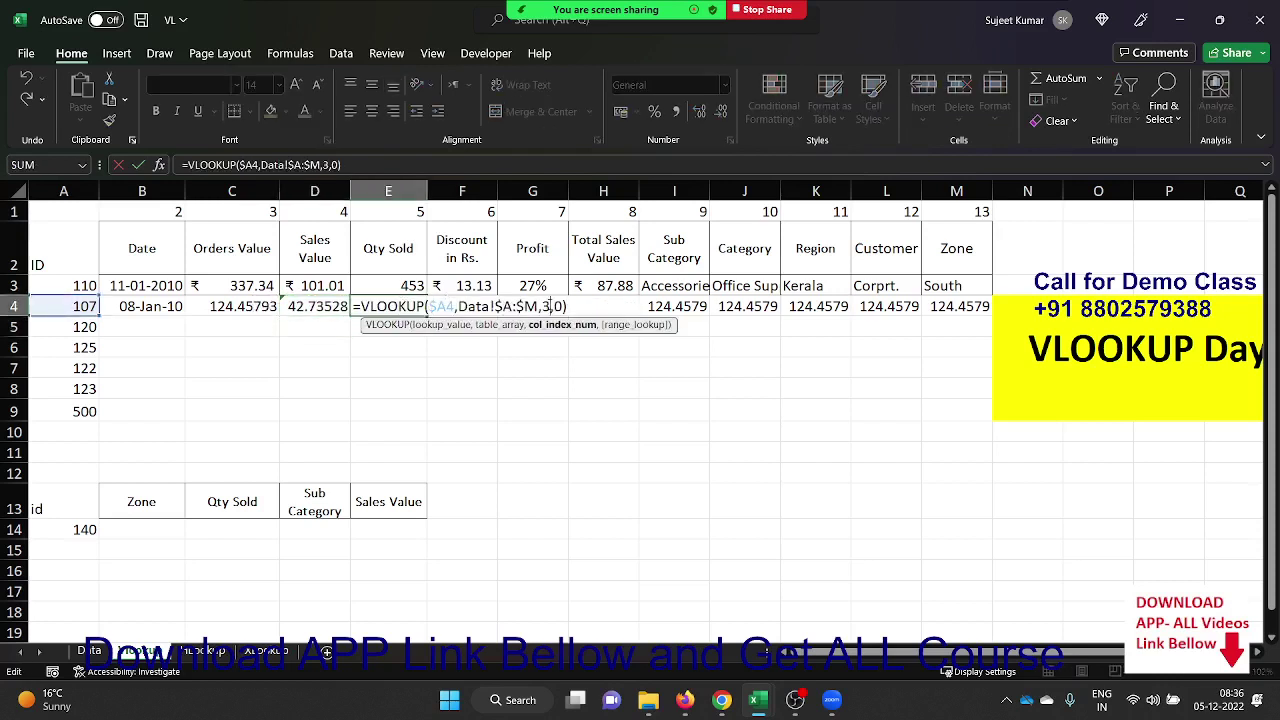
key(BackSpace)
text(5)
key(Tab)
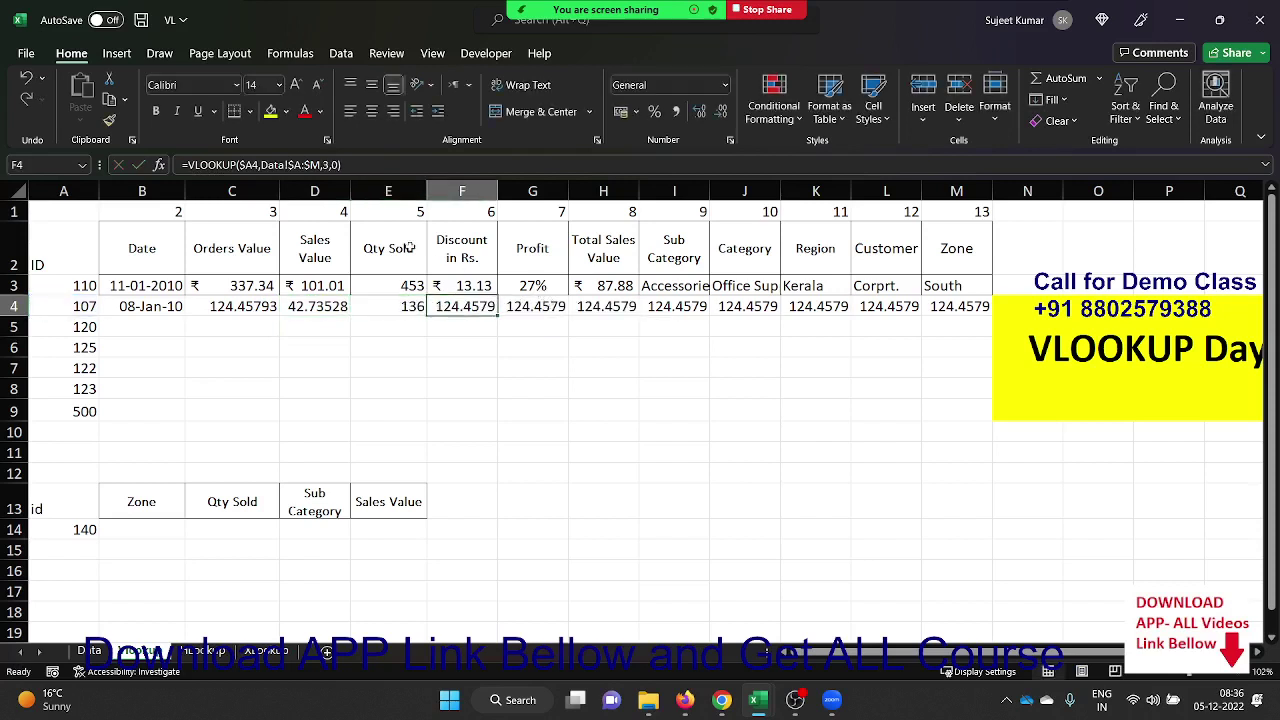
Set the column index in the F4 VLOOKUP formula to 6 to return the Discount in Rs
click(318, 165)
click(329, 165)
key(BackSpace)
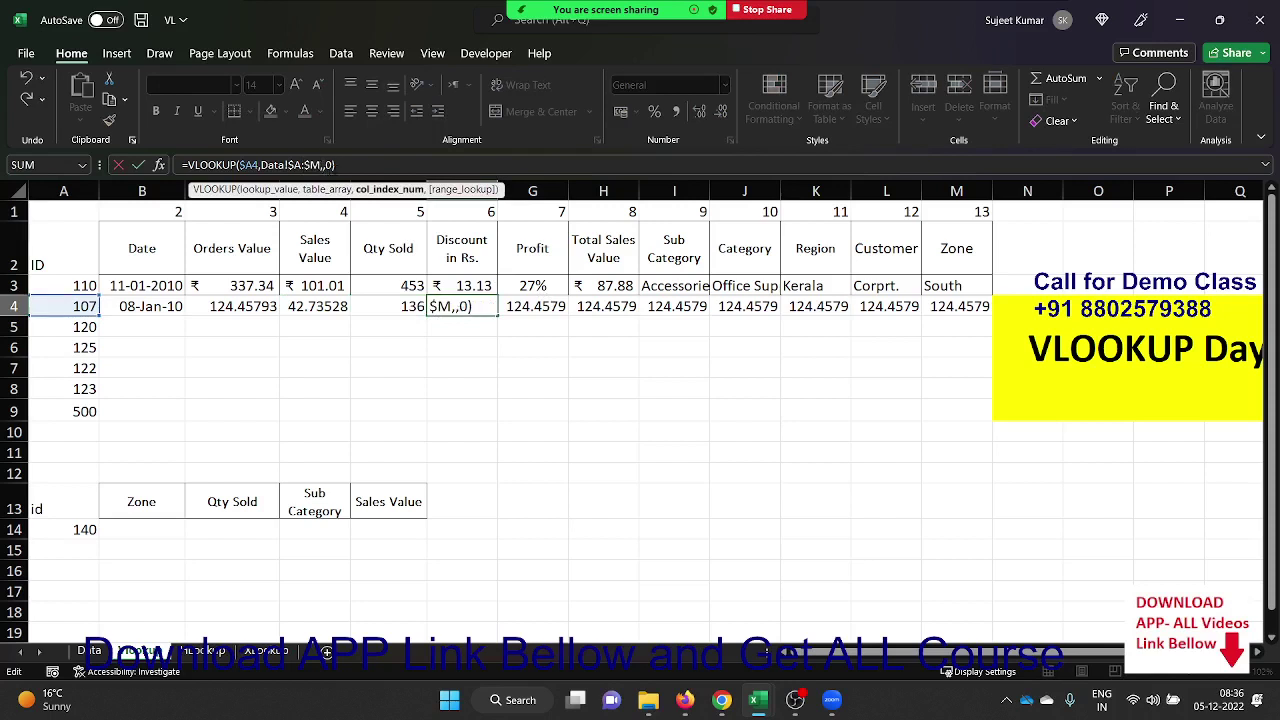
text(5)
click(388, 306)
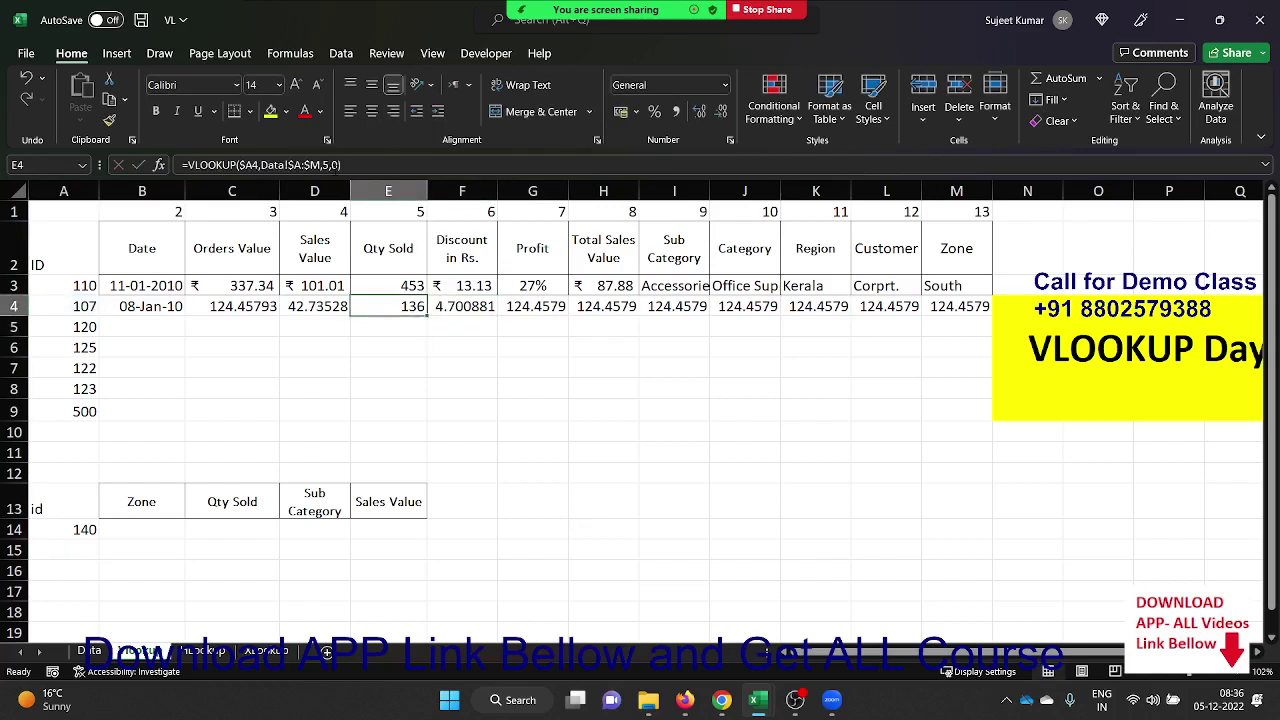
Set the column index in the G4 VLOOKUP formula to 7 to return the Profit
click(462, 306)
click(532, 306)
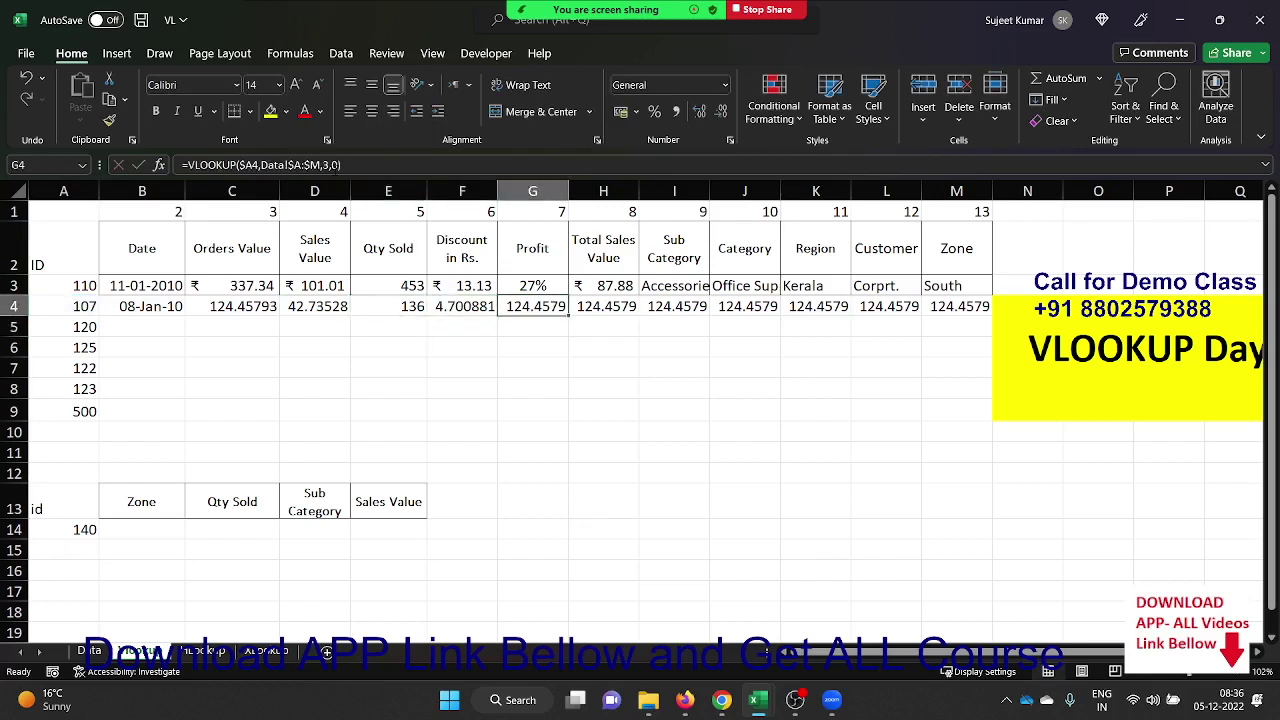
key(F2)
key(Left)
key(Left)
key(BackSpace)
text(7)
key(Return)
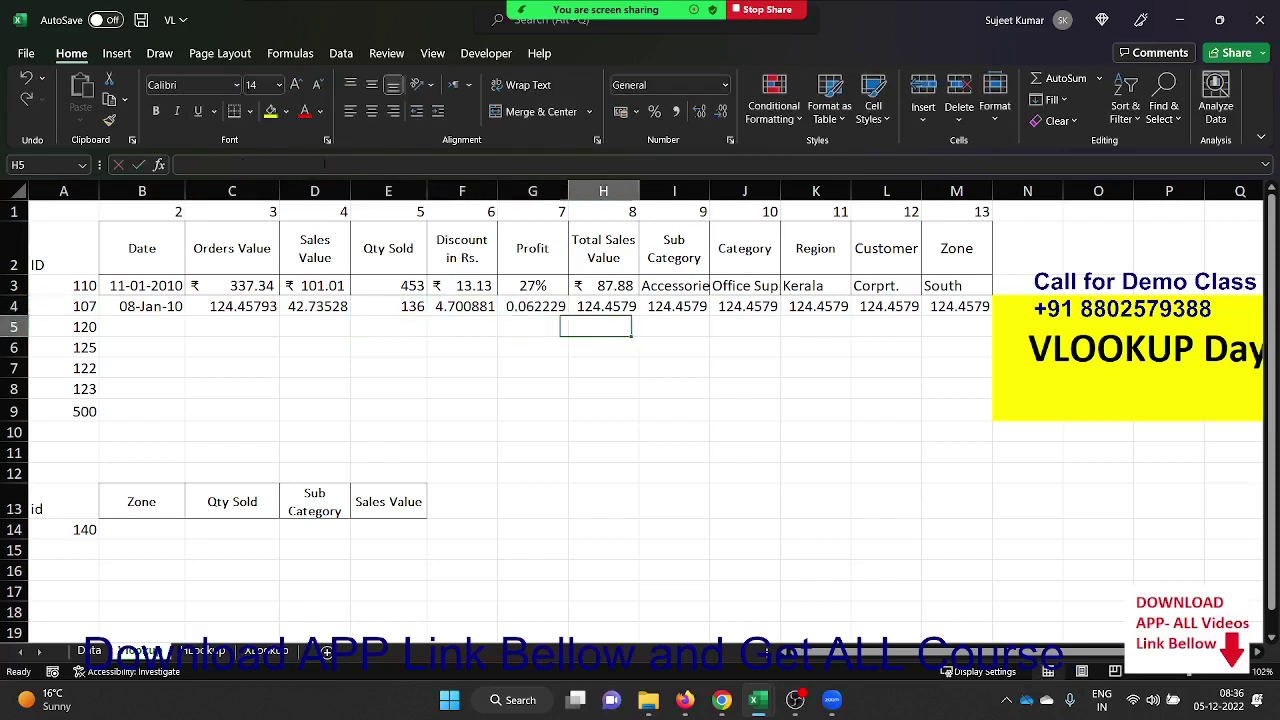
Set the column index in the H4 VLOOKUP formula to 8 to return the Total Sales Value
click(604, 306)
click(324, 165)
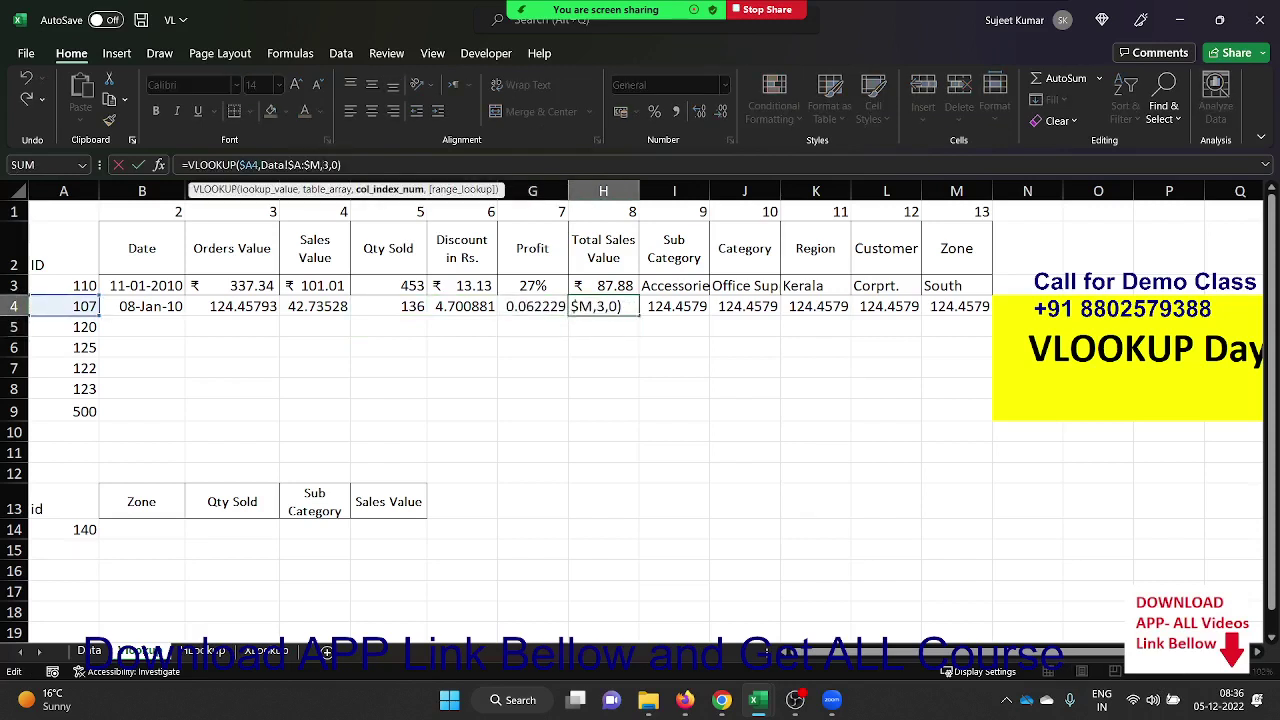
key(BackSpace)
text(7)
key(BackSpace)
text(6)
key(BackSpace)
text(8)
key(Escape)
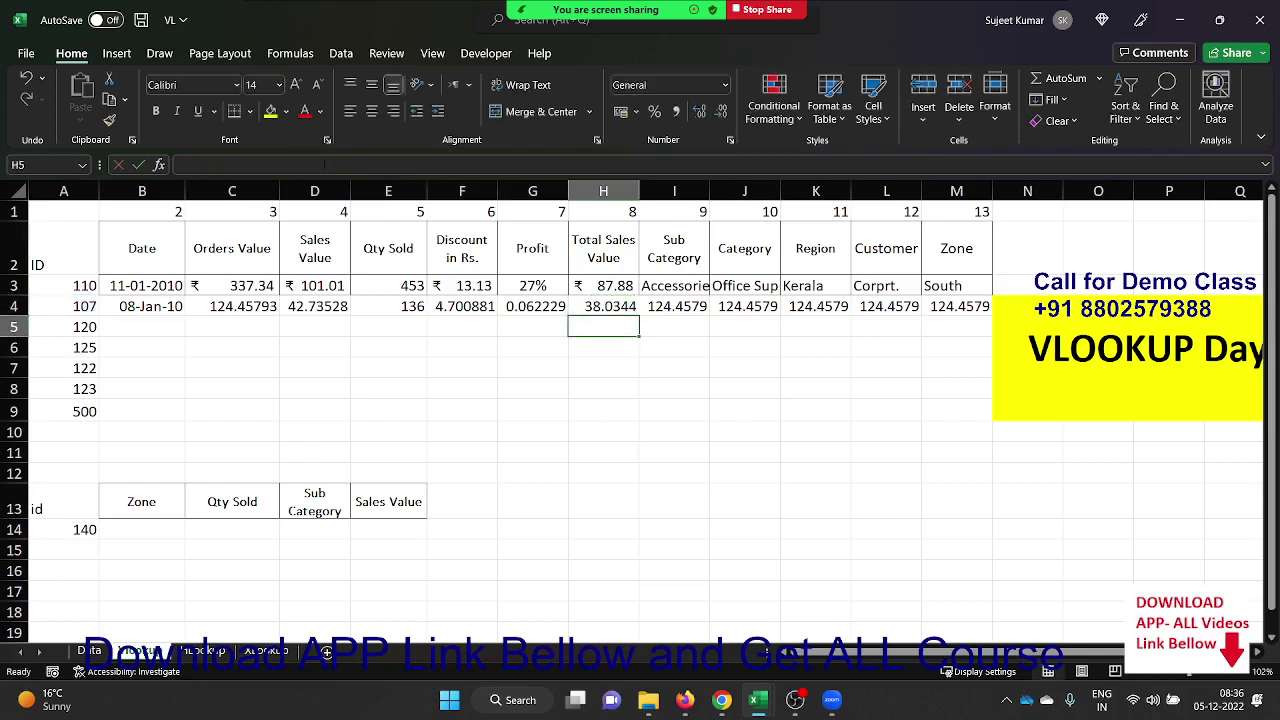
Set the column index in the I4 VLOOKUP formula to 9 to return the Sub Category
key(Right)
key(F2)
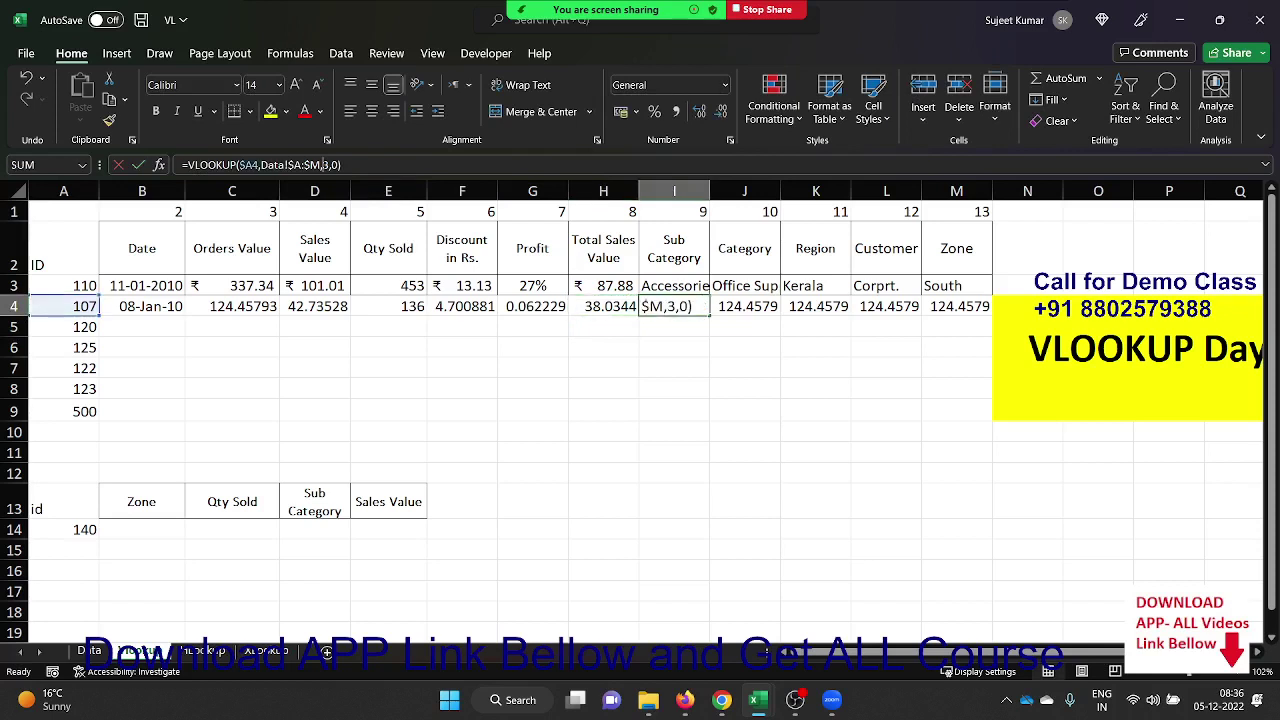
key(Return)
key(Up)
Set the column index in the J4 VLOOKUP formula, under Category, to 9
key(Right)
key(F2)
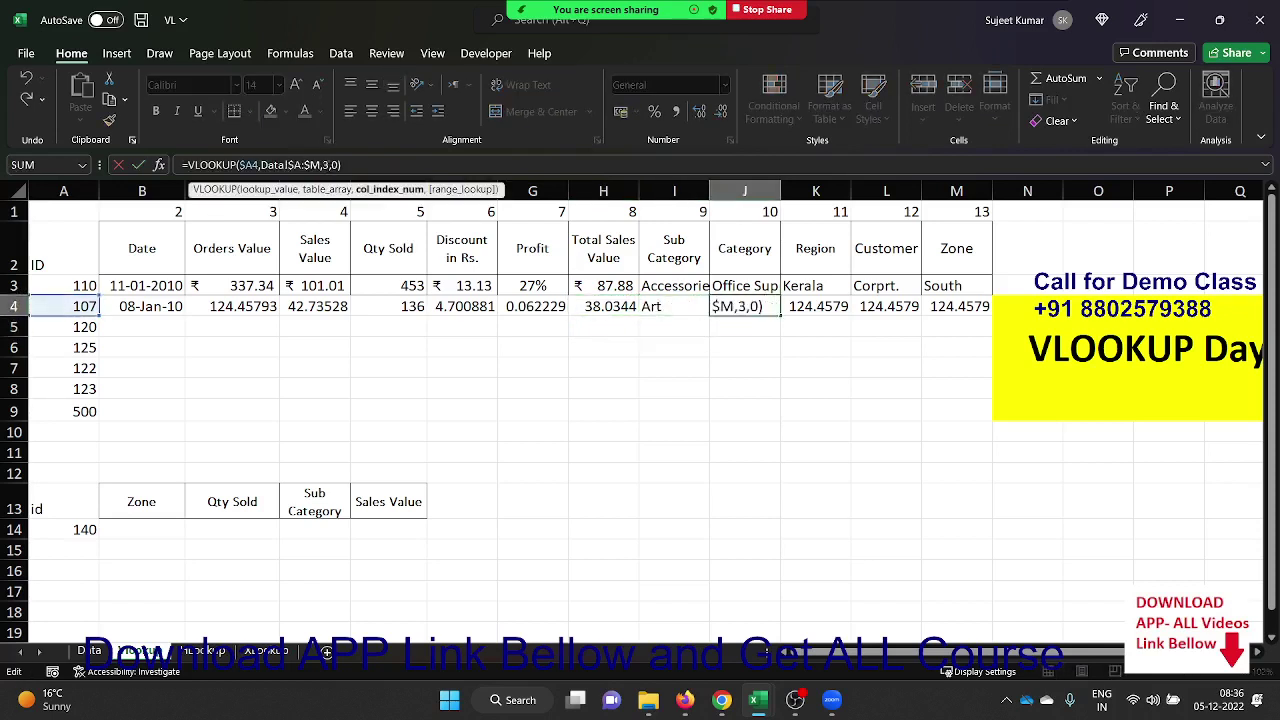
key(BackSpace)
text(9)
key(Return)
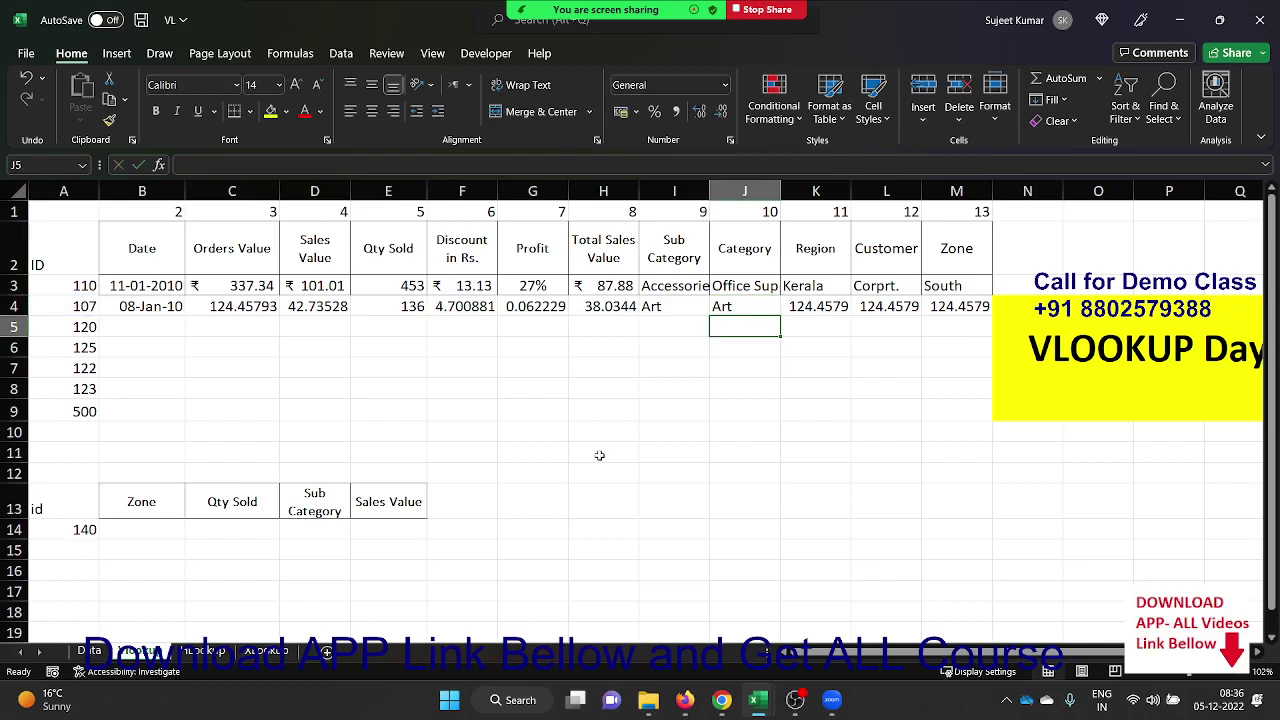
Examine the column index numbers in row 1 above the headers and the VLOOKUP formulas in row 4
key(Up)
key(Left)
key(Left)
key(Left)
key(Left)
key(Left)
key(Left)
key(Left)
key(Left)
key(Left)
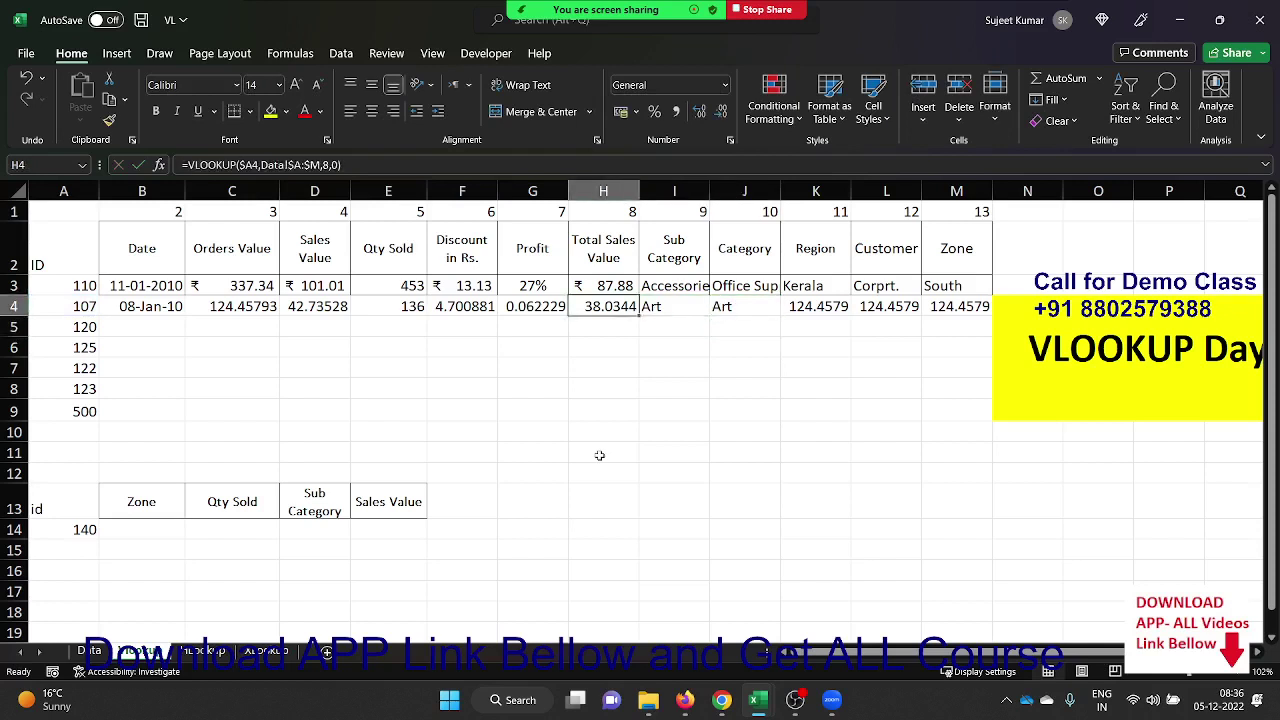
key(Up)
key(Up)
key(Up)
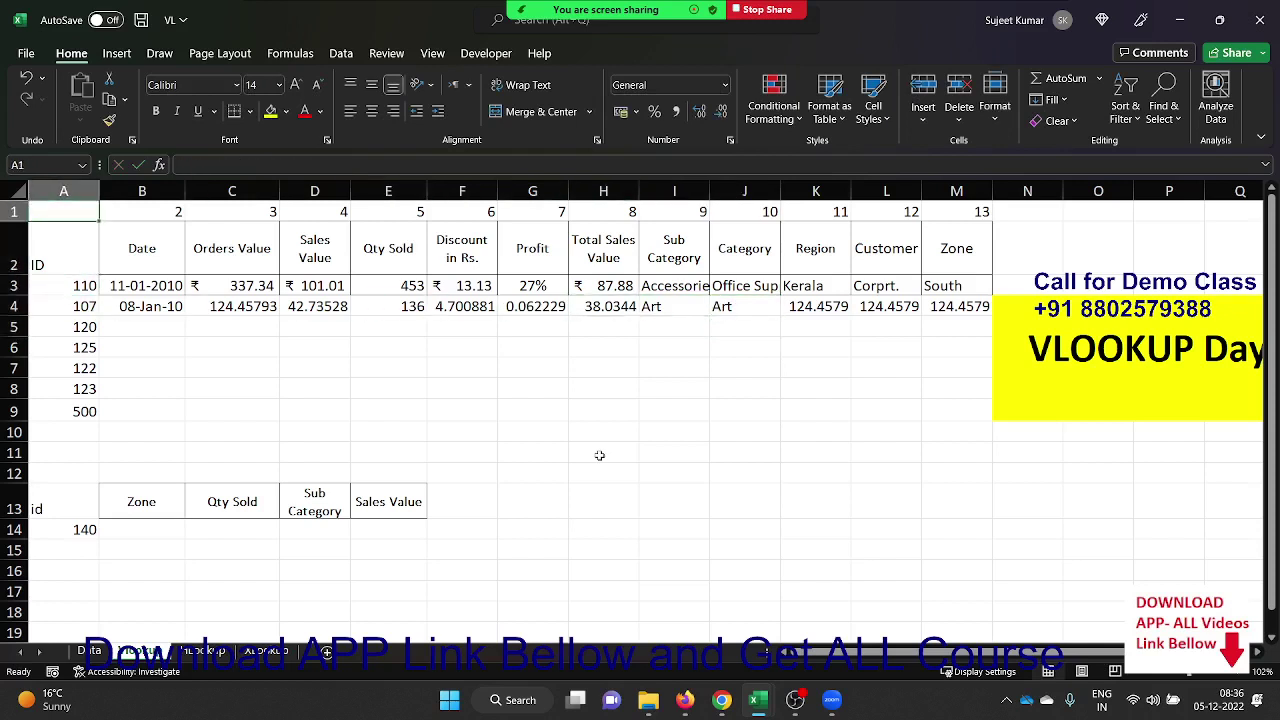
key(shift+space)
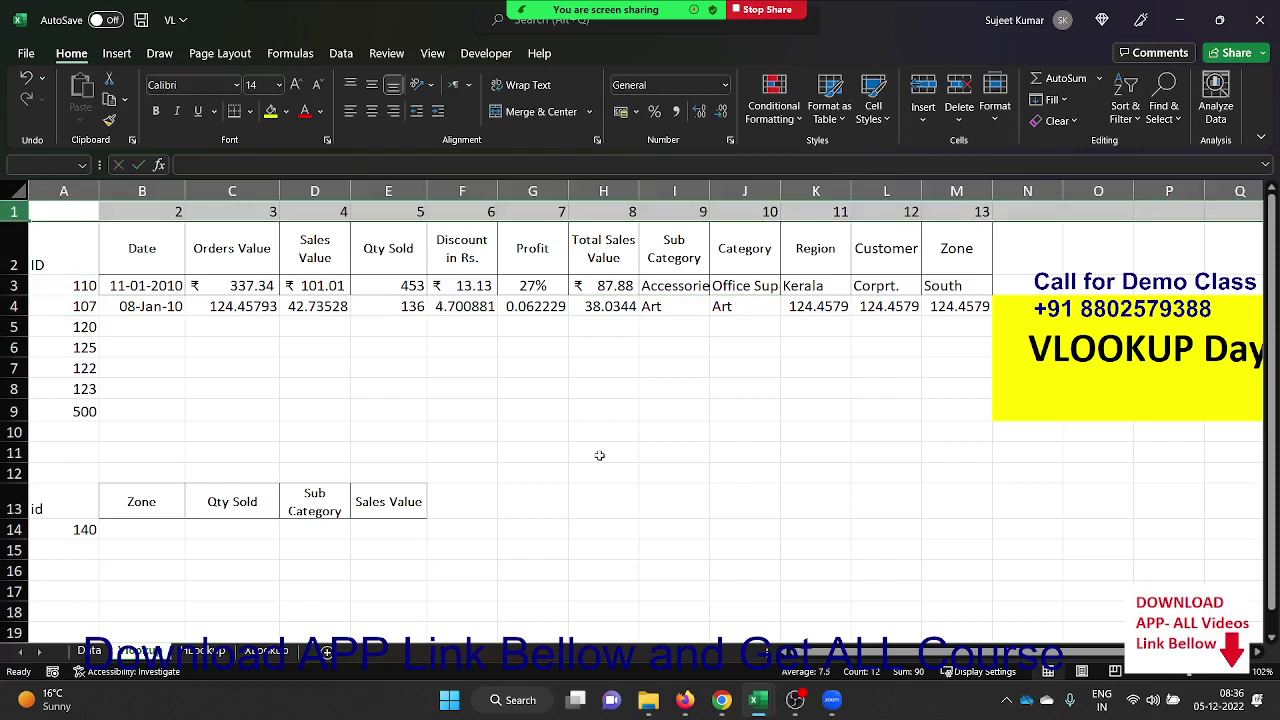
key(Right)
key(shift+Right)
key(shift+Right)
key(shift+Right)
key(shift+Right)
key(shift+Right)
key(shift+Right)
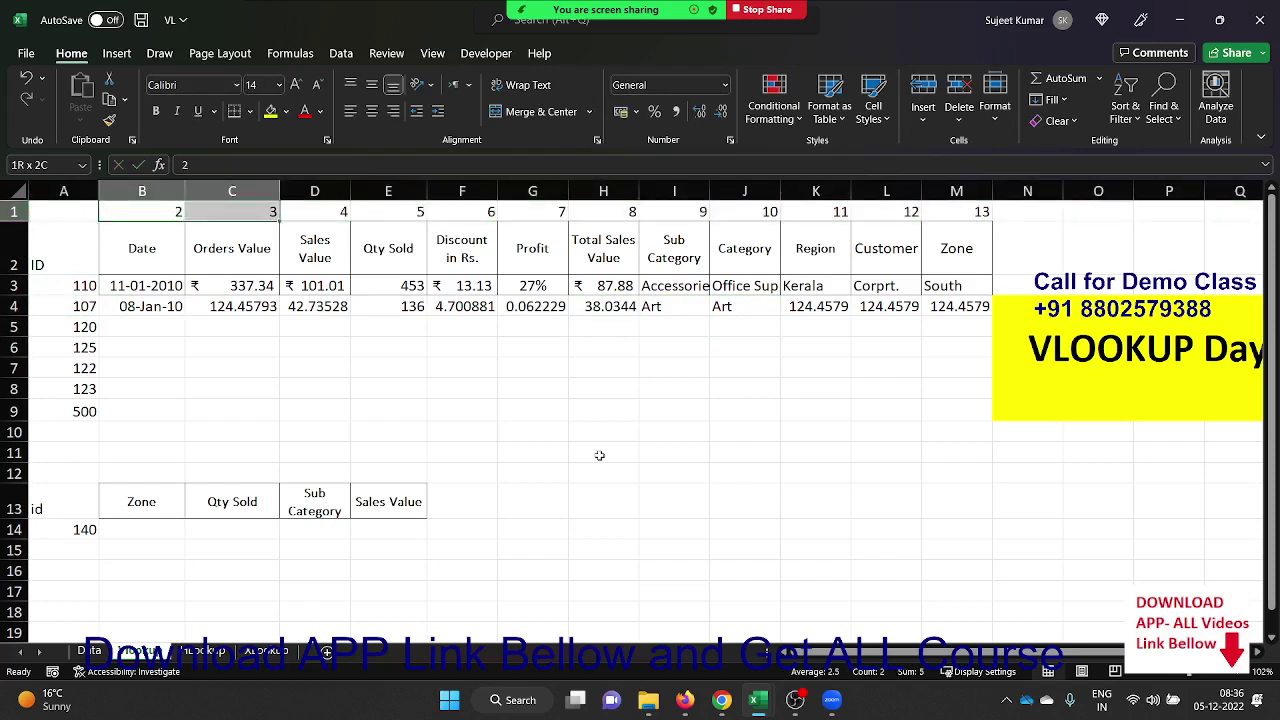
key(shift+Right)
key(shift+Right)
key(shift+Right)
key(shift+Right)
key(shift+Right)
key(Down)
key(Down)
key(Down)
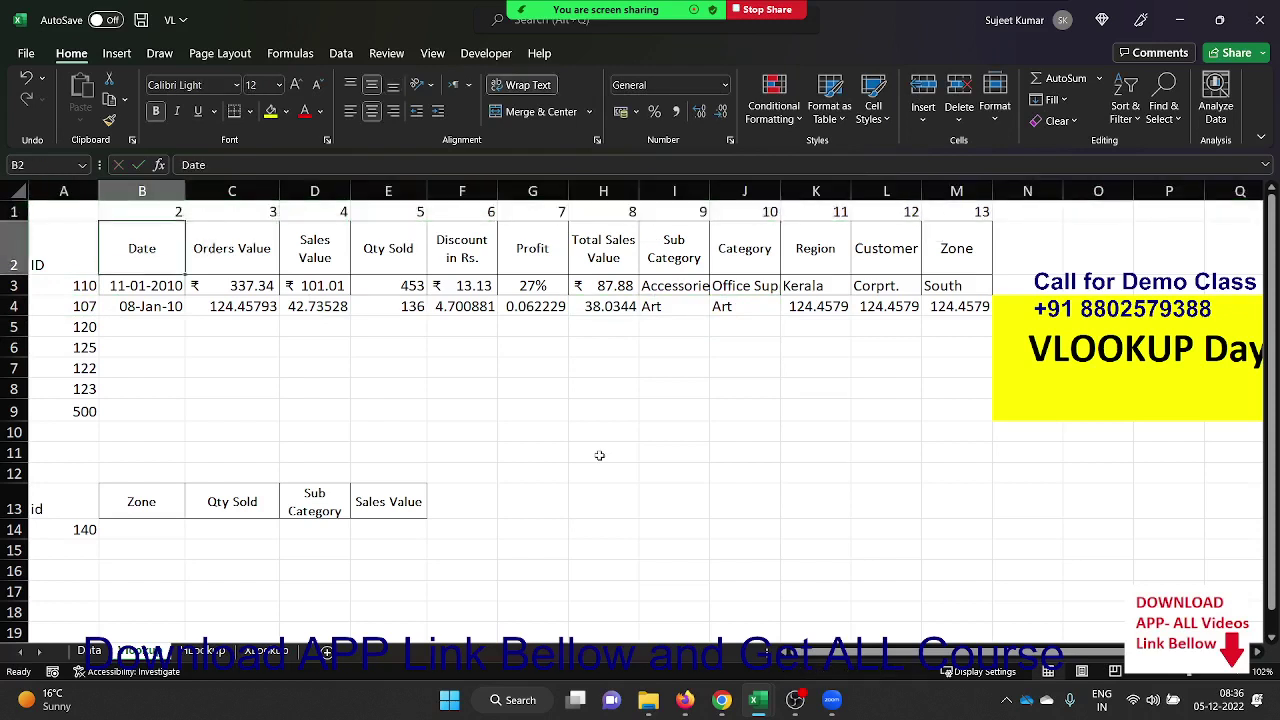
key(Right)
key(Right)
key(Right)
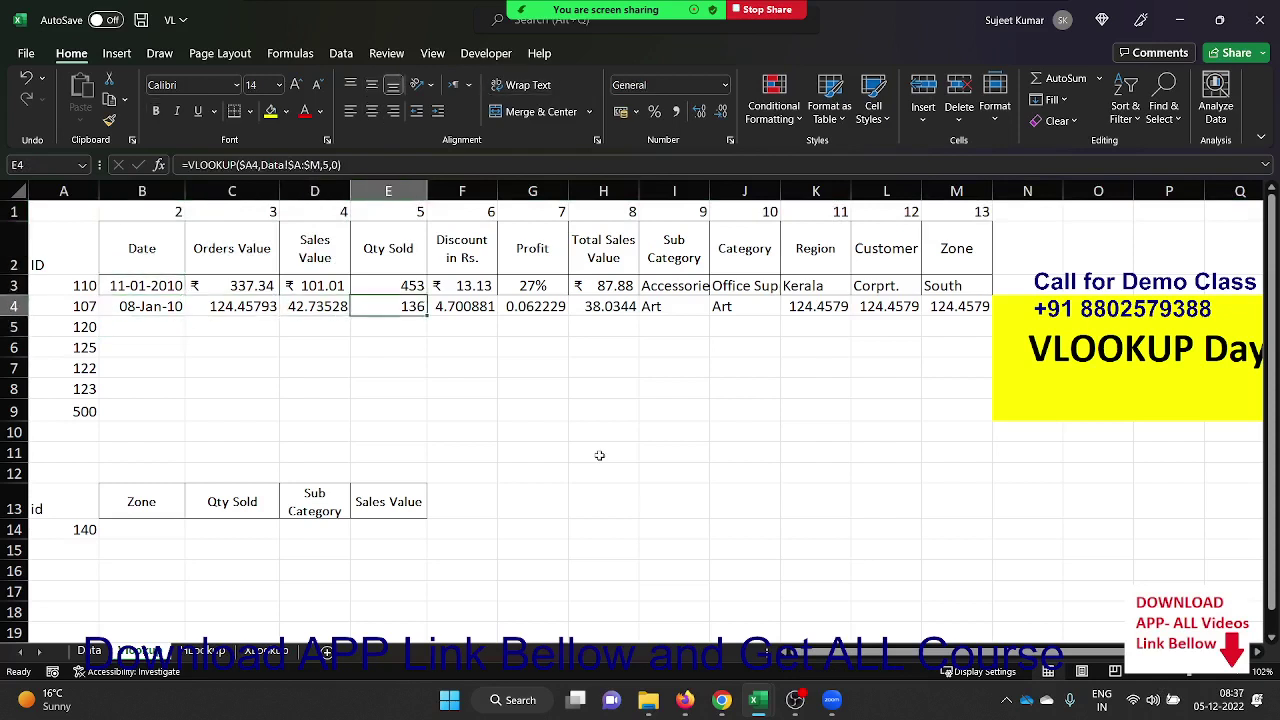
key(Down)
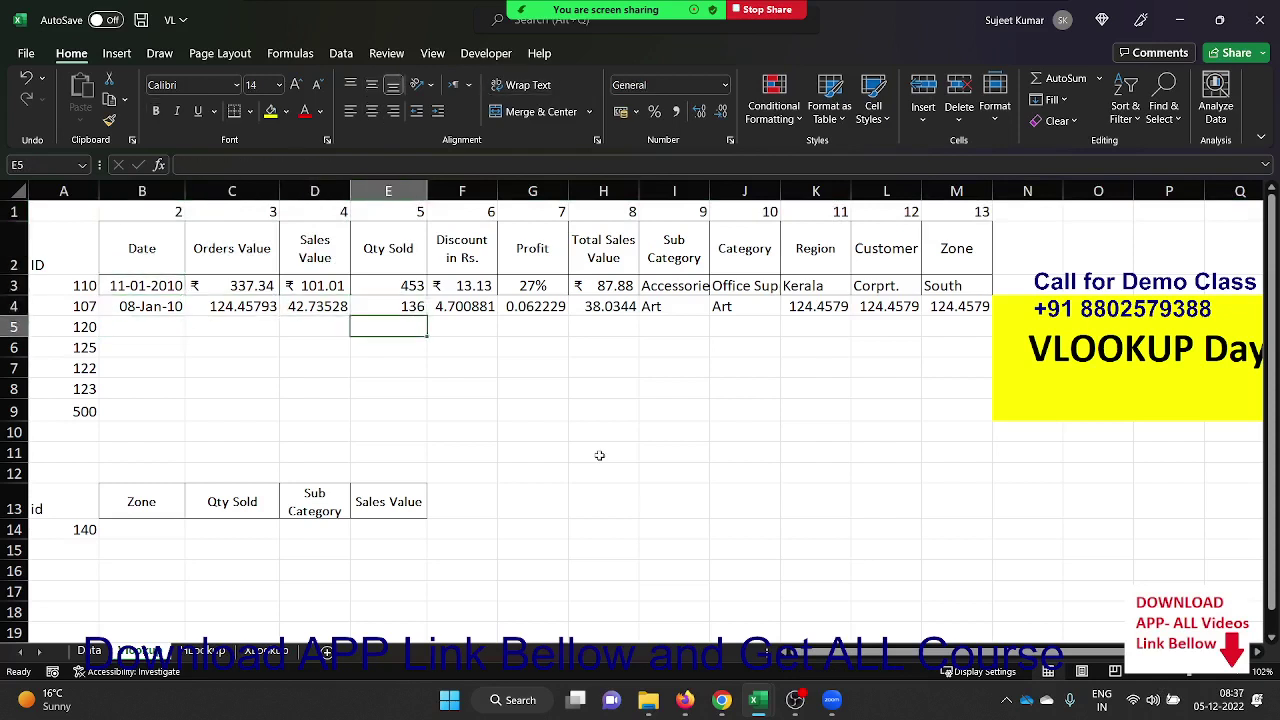
Start a VLOOKUP formula in B5 with A5 as the lookup value
key(Left)
key(Left)
key(Left)
text(=)
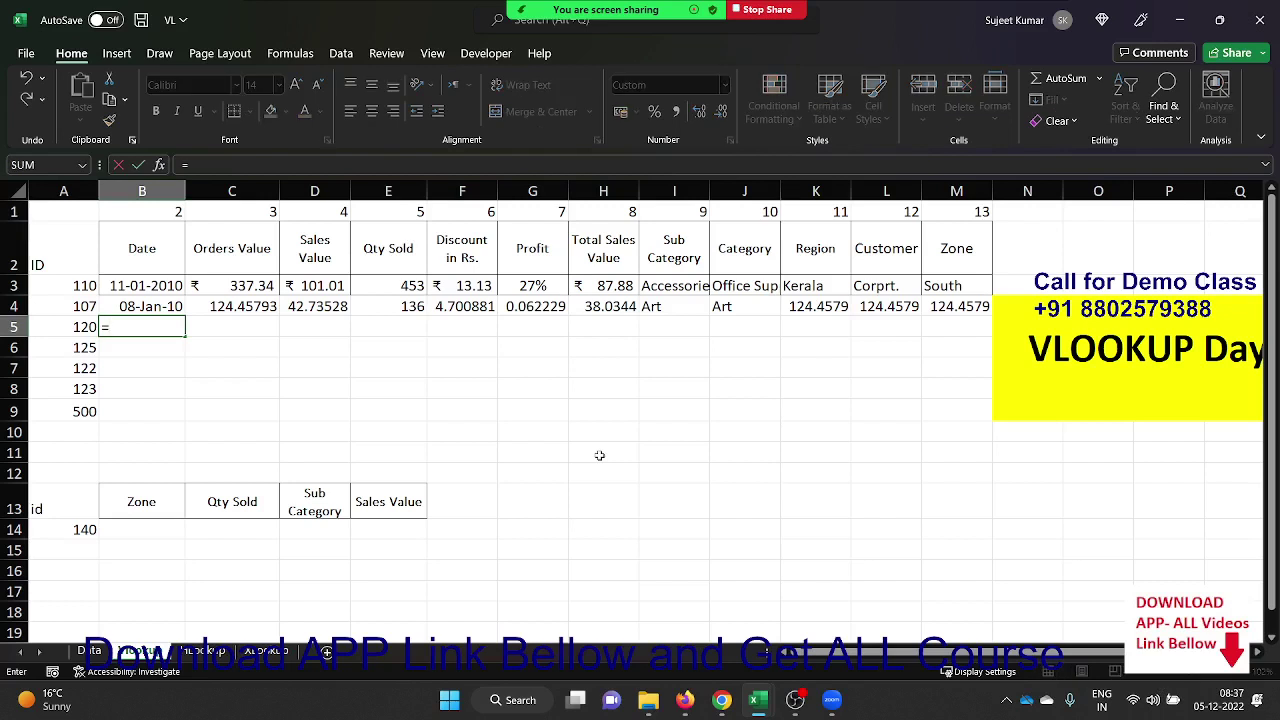
text(vl)
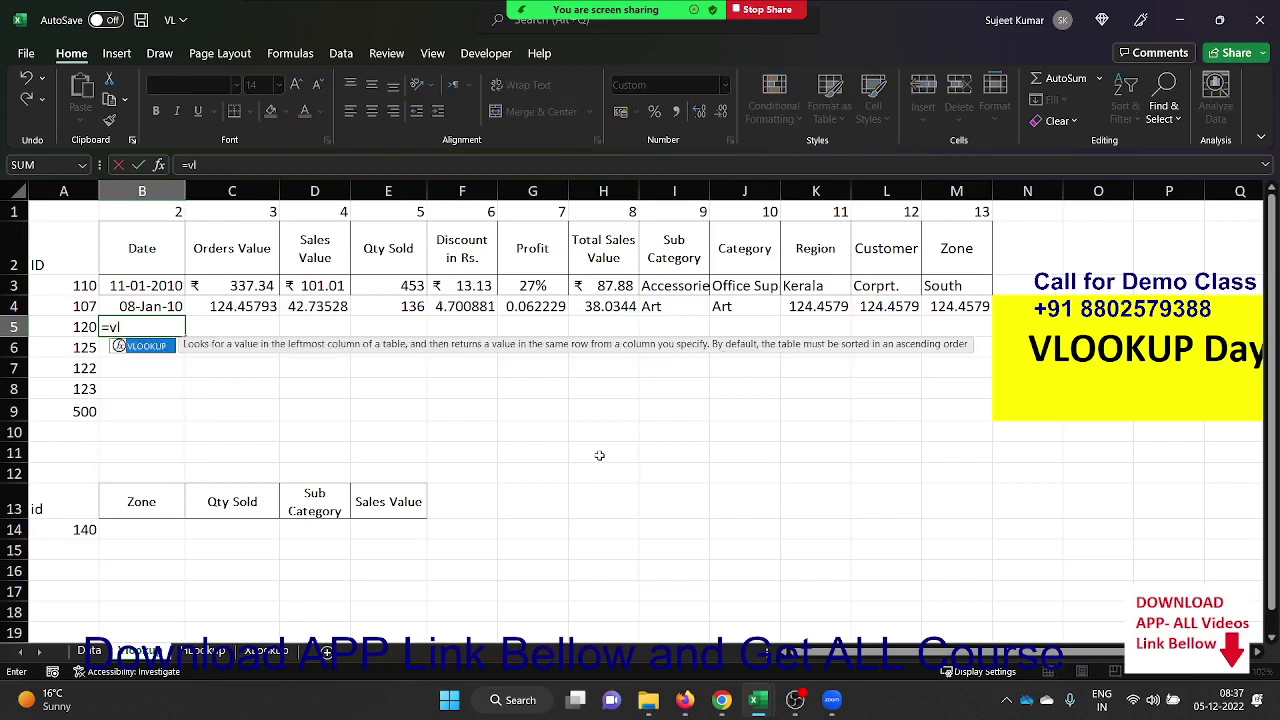
key(Tab)
key(Left)
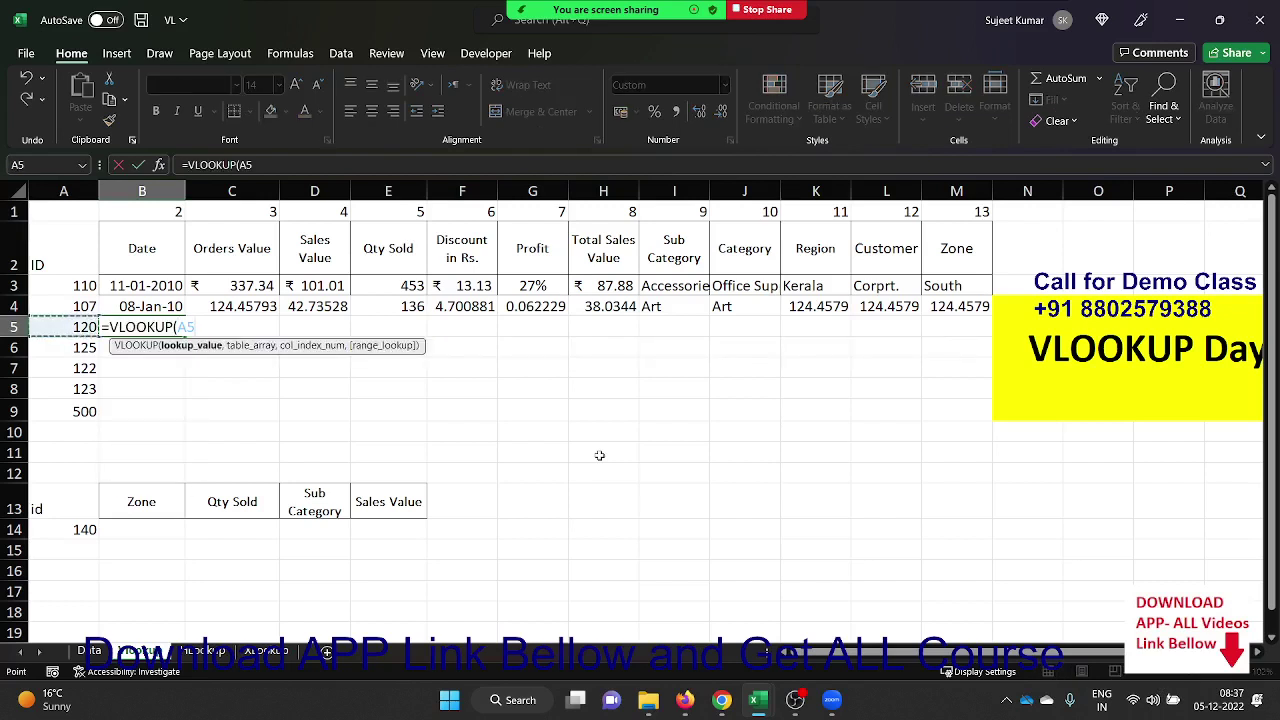
text(,)
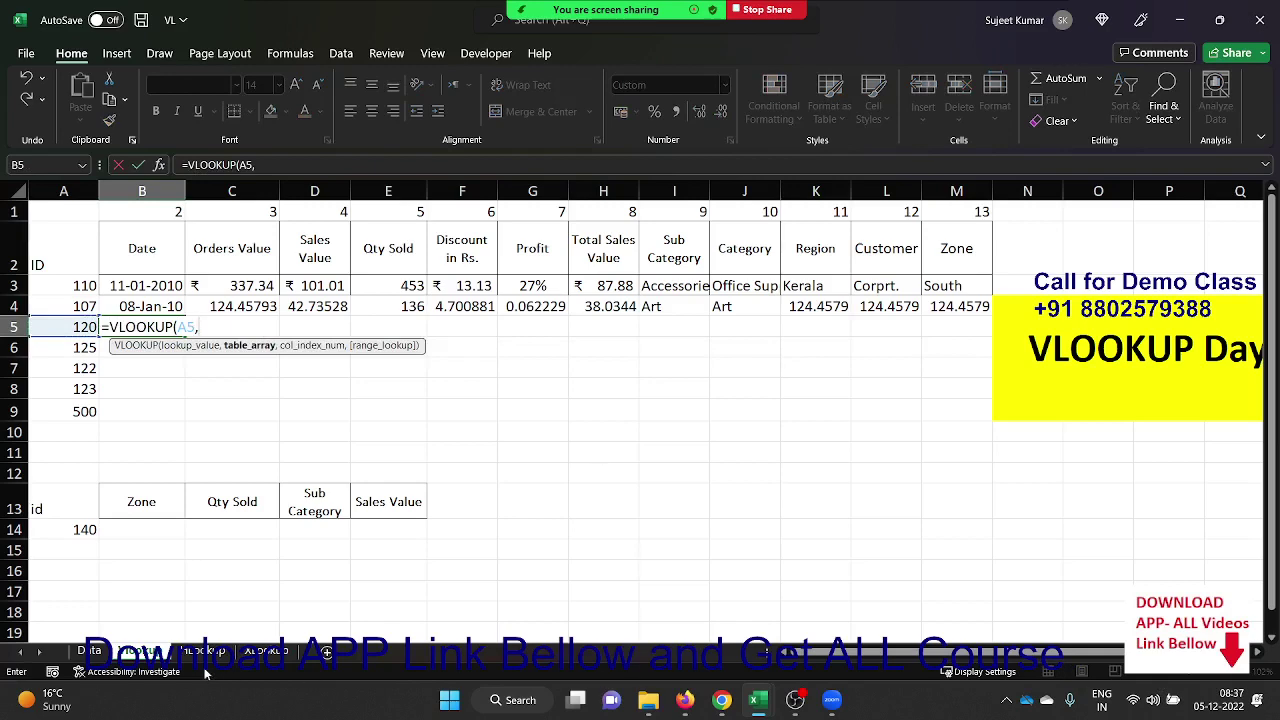
Complete the B5 formula with Data!A:M as the table array, Vlookup!B1 as the column index and 0 for an exact match
click(89, 651)
drag(70, 190, 879, 209)
text(,)
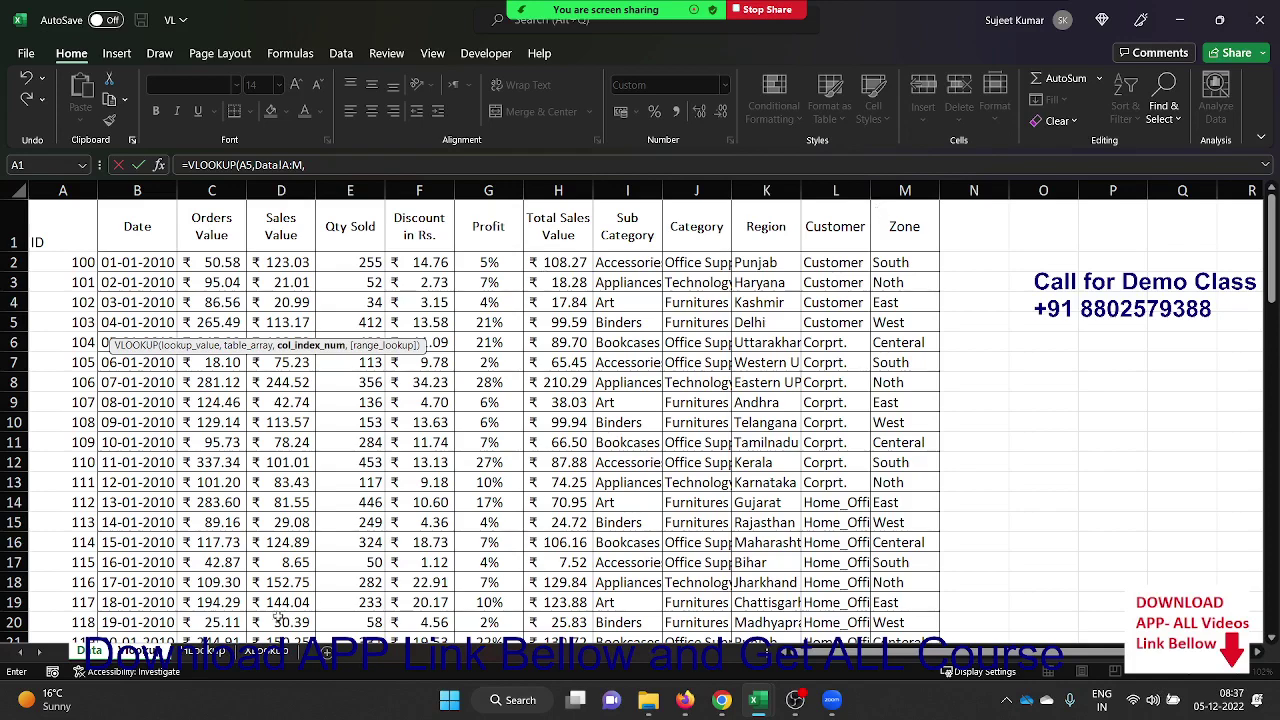
click(150, 655)
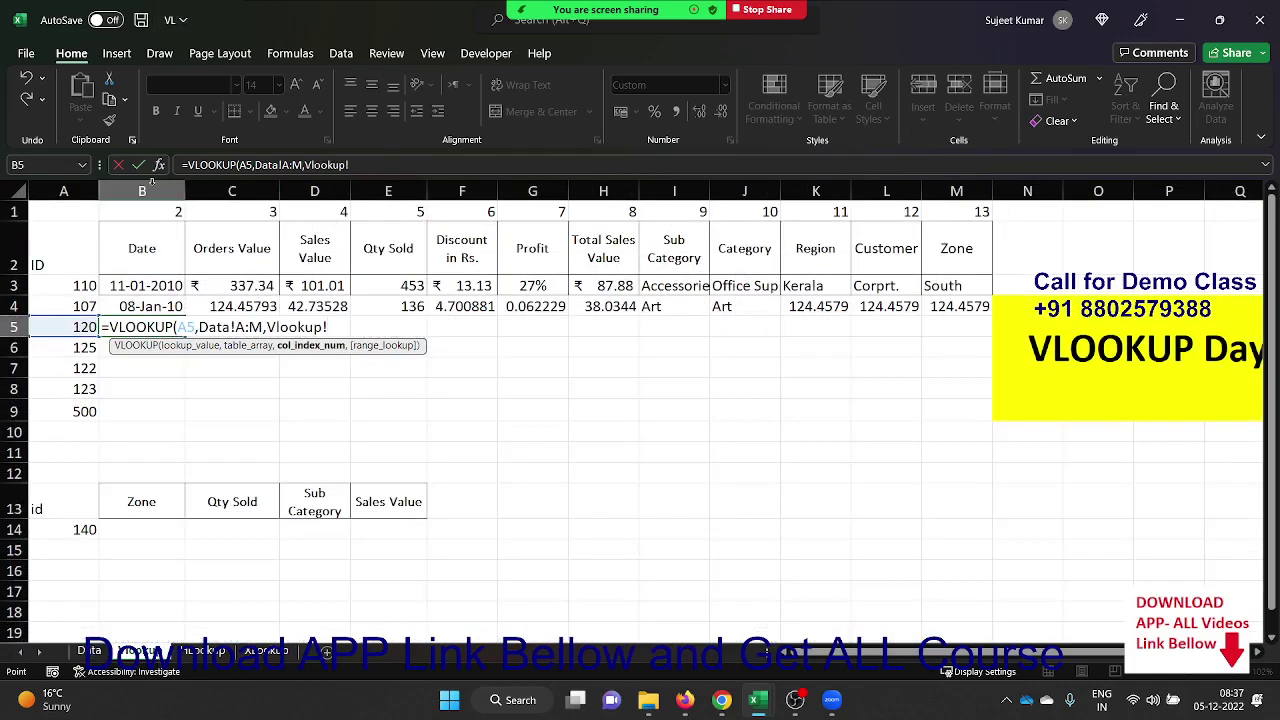
click(154, 211)
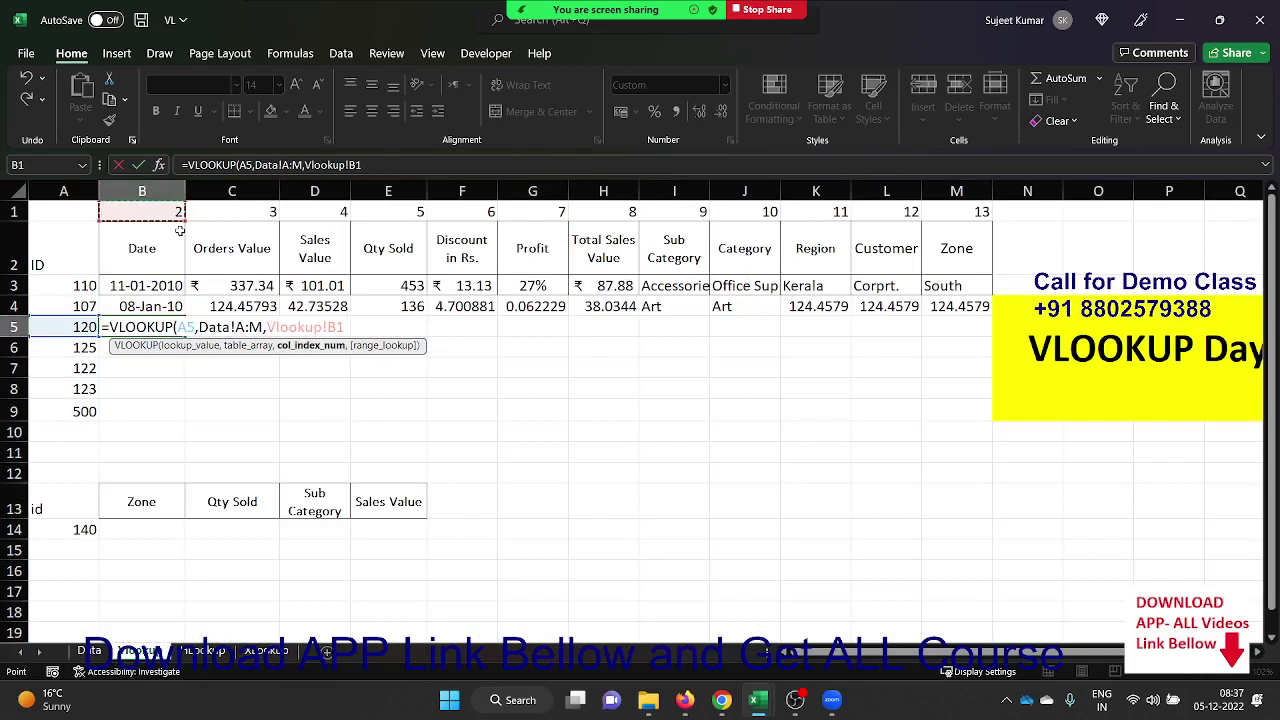
text(,0)
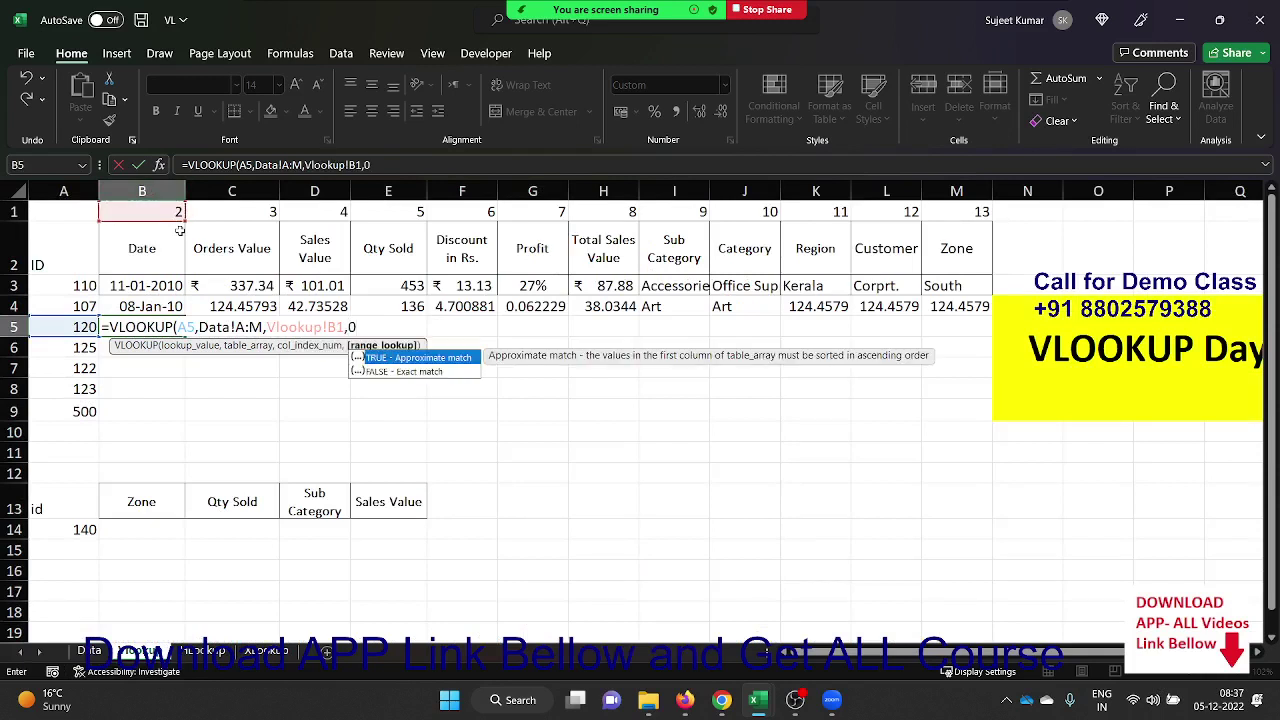
key(Return)
key(Up)
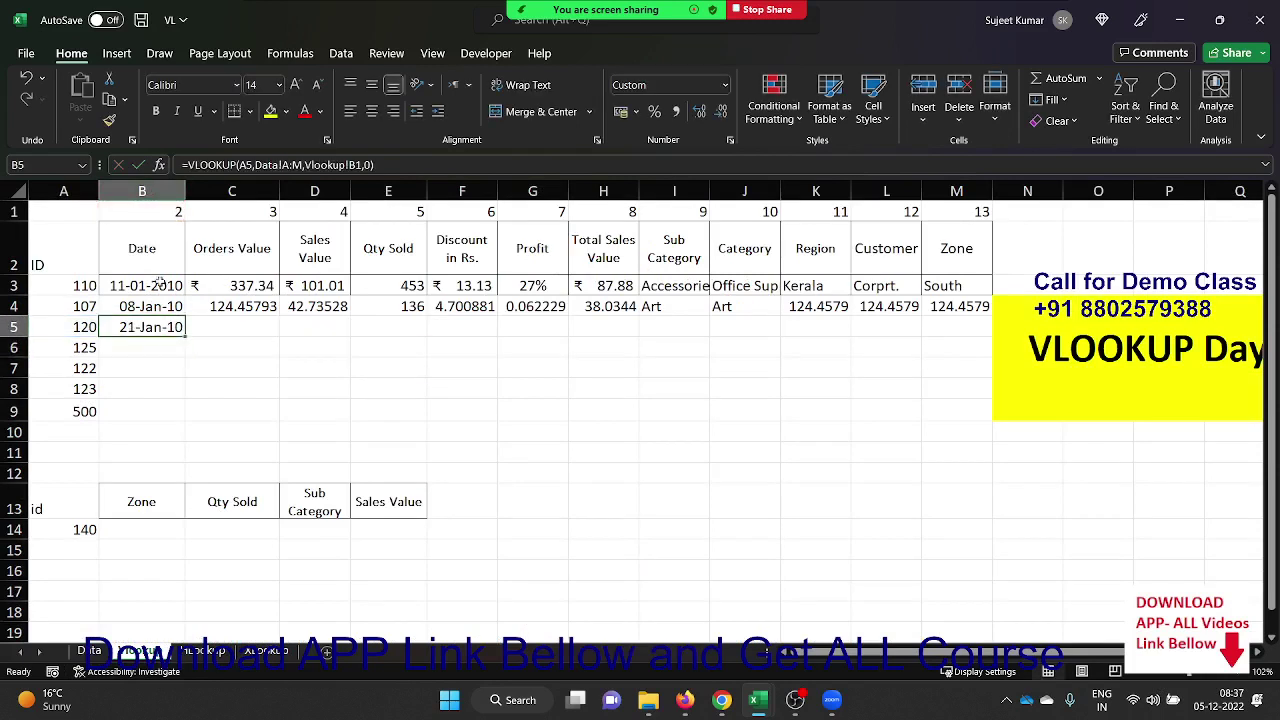
Start a VLOOKUP formula in C5 with A5 as the lookup value
click(226, 330)
text(=vl)
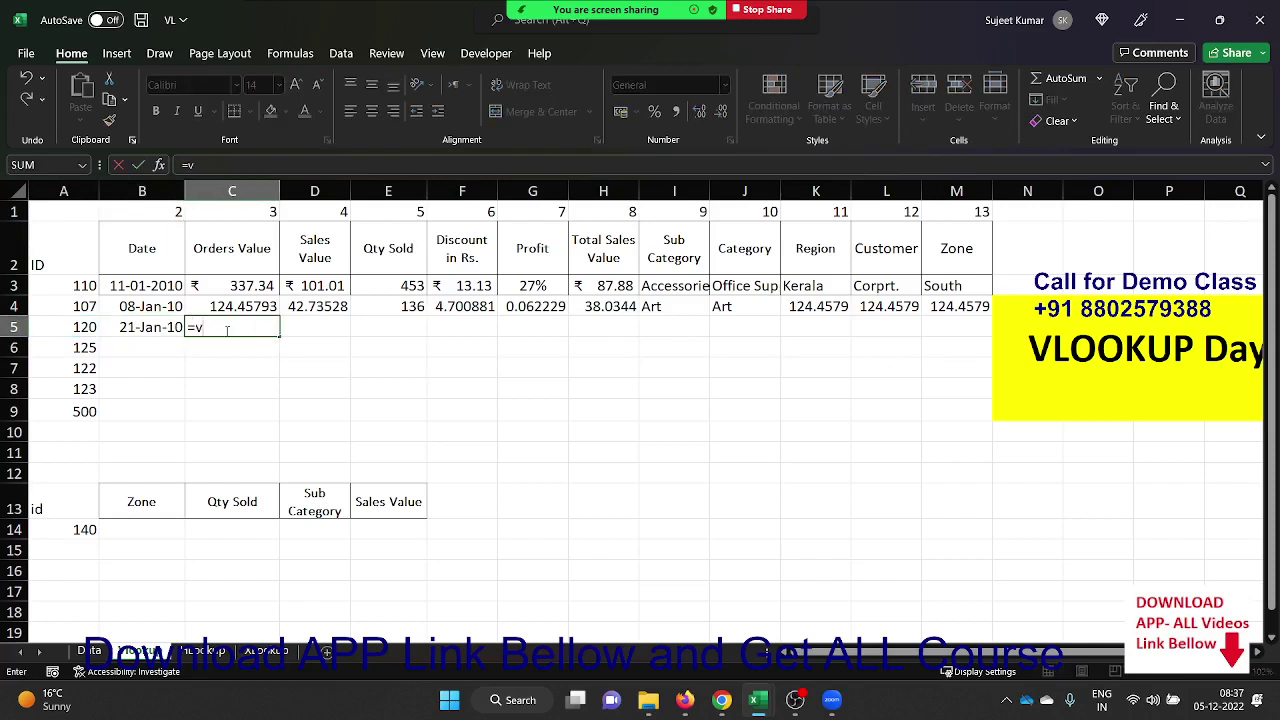
key(Tab)
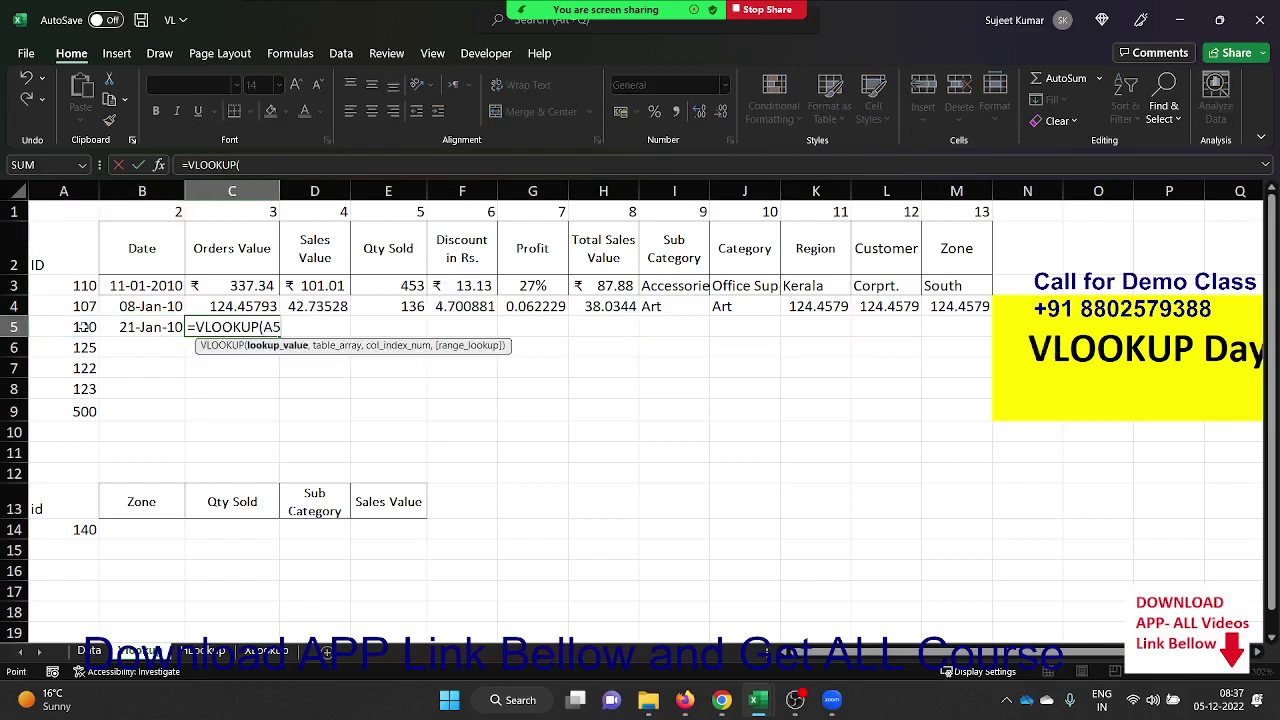
click(86, 328)
text(,)
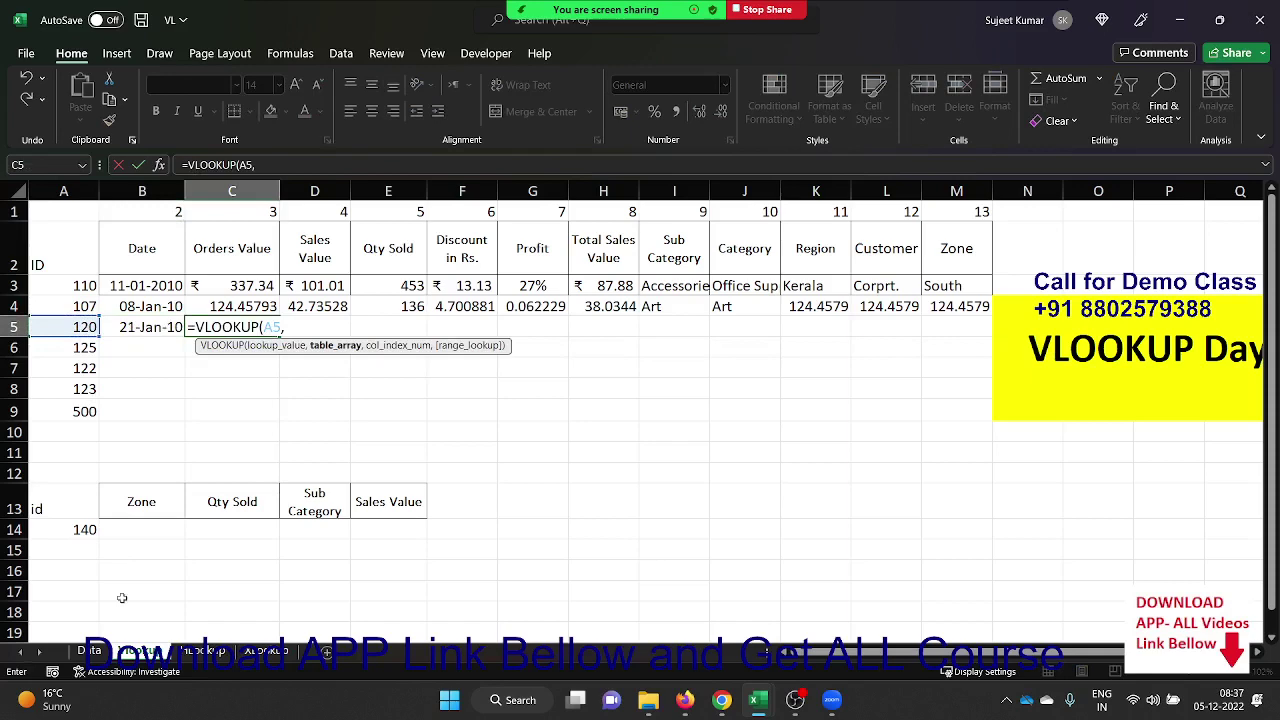
Complete the C5 VLOOKUP formula with Data!A:M as the table array, Vlookup!B1 as the column index and 0 for an exact match
click(92, 651)
drag(79, 195, 891, 195)
text(,)
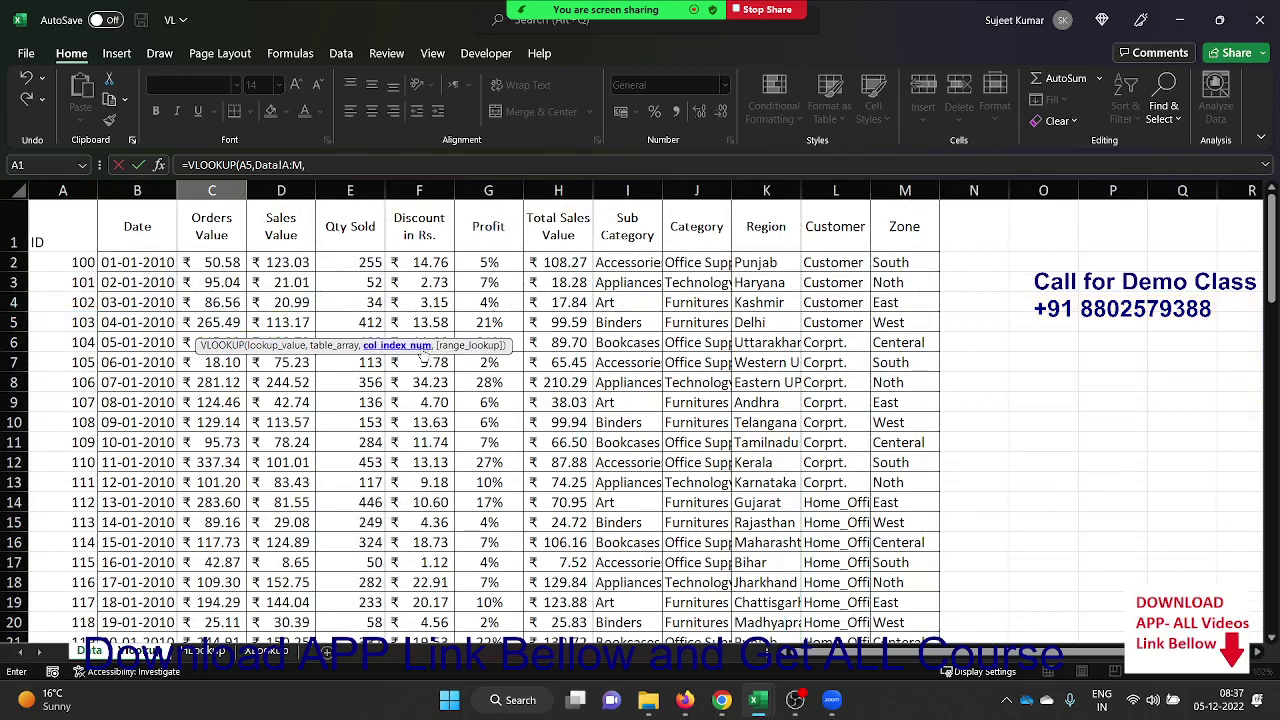
click(170, 660)
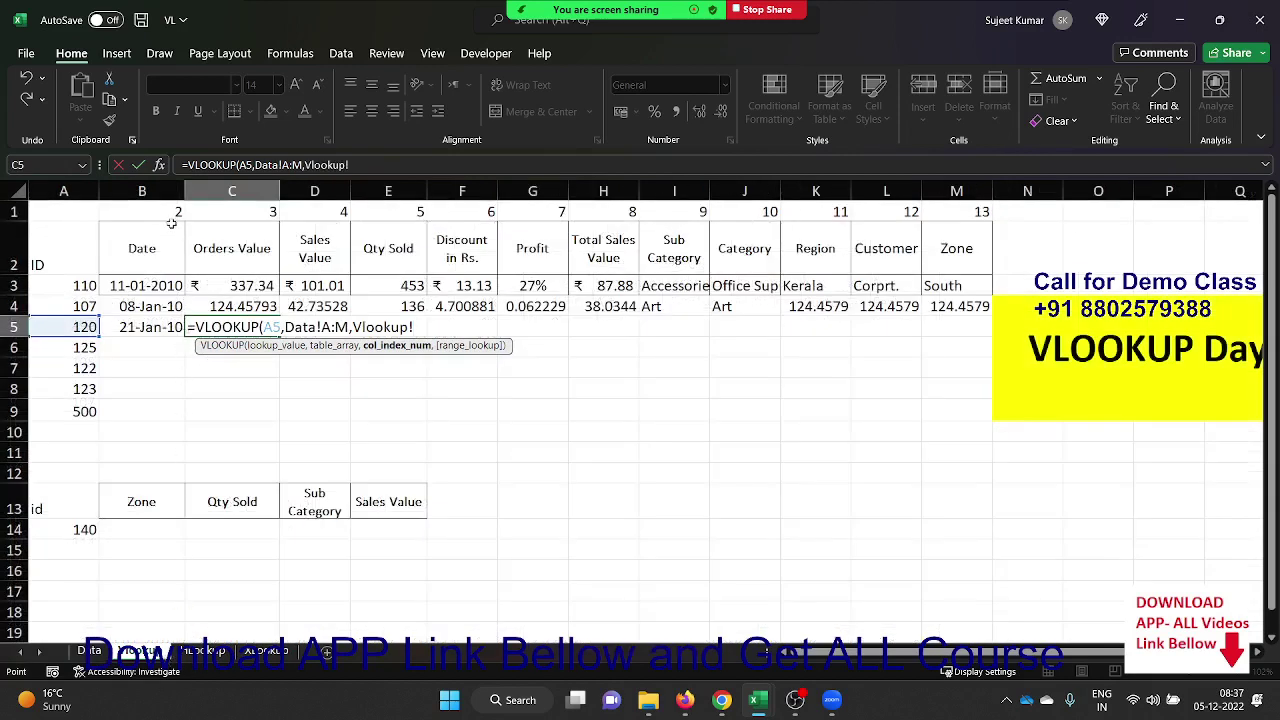
click(175, 211)
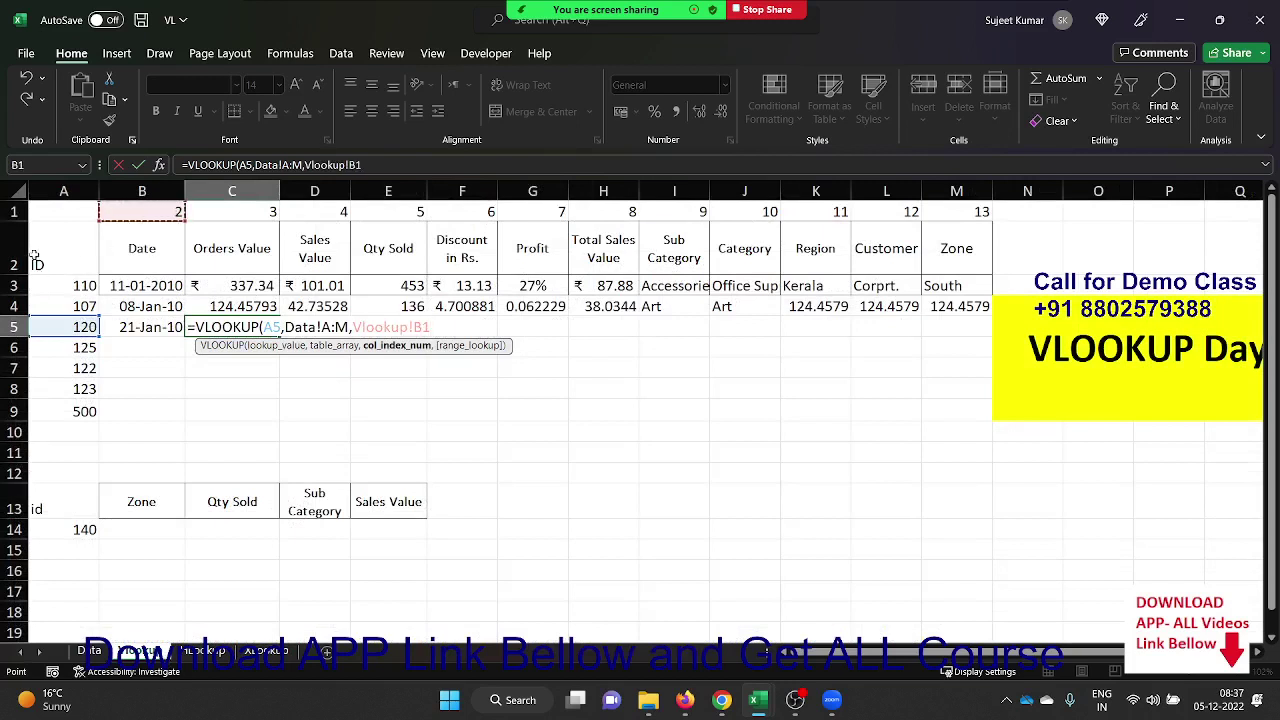
text(,)
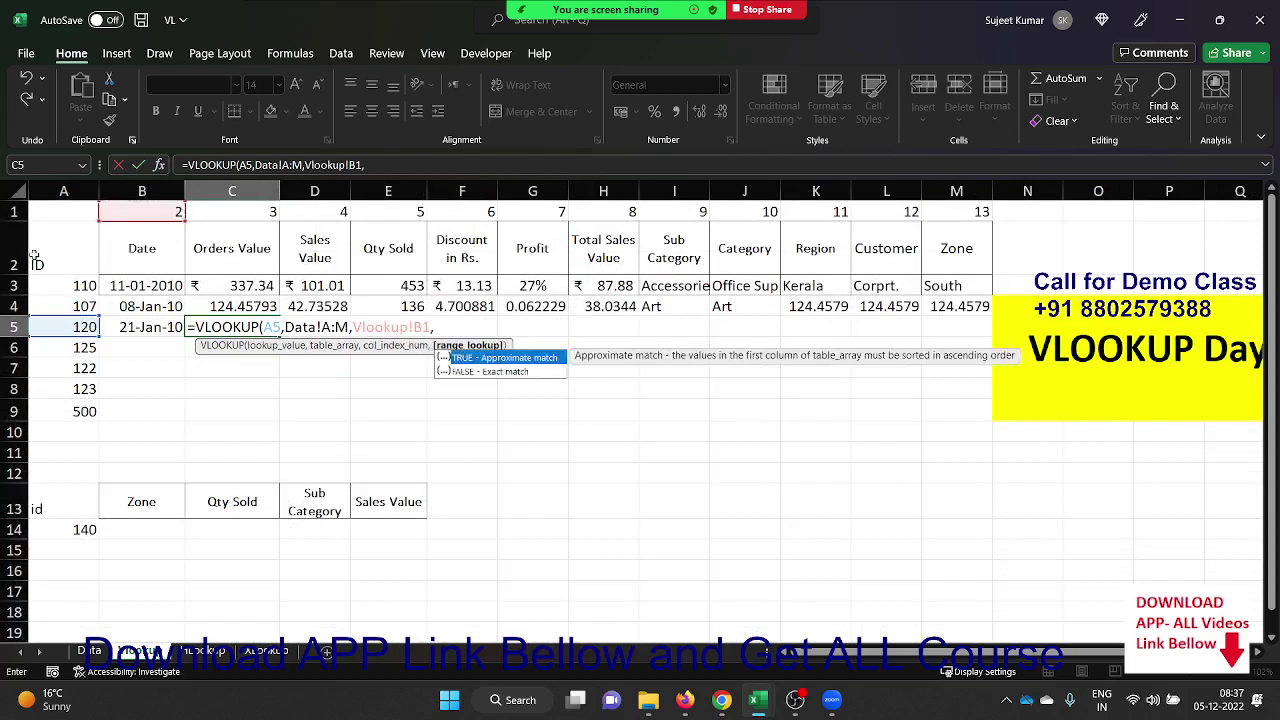
text(0)
key(Return)
key(Up)
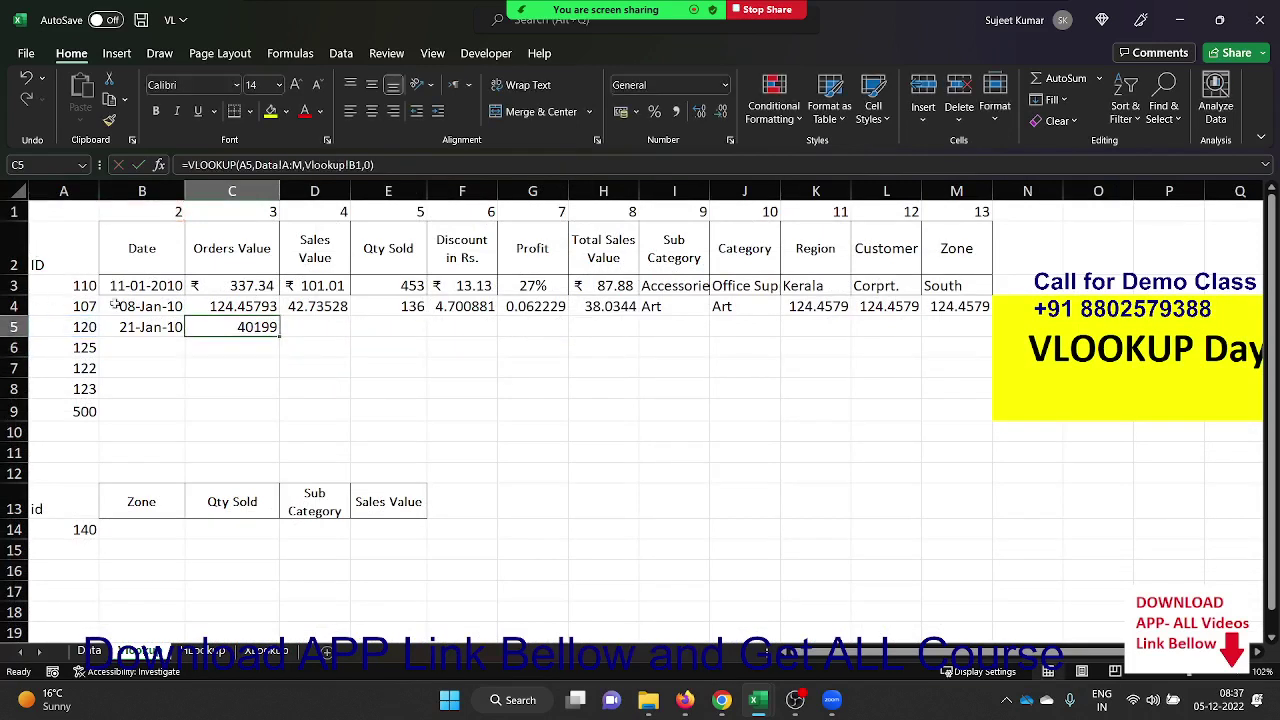
Change the column index reference in the C5 formula to Vlookup!C1
double_click(232, 324)
drag(182, 220, 203, 220)
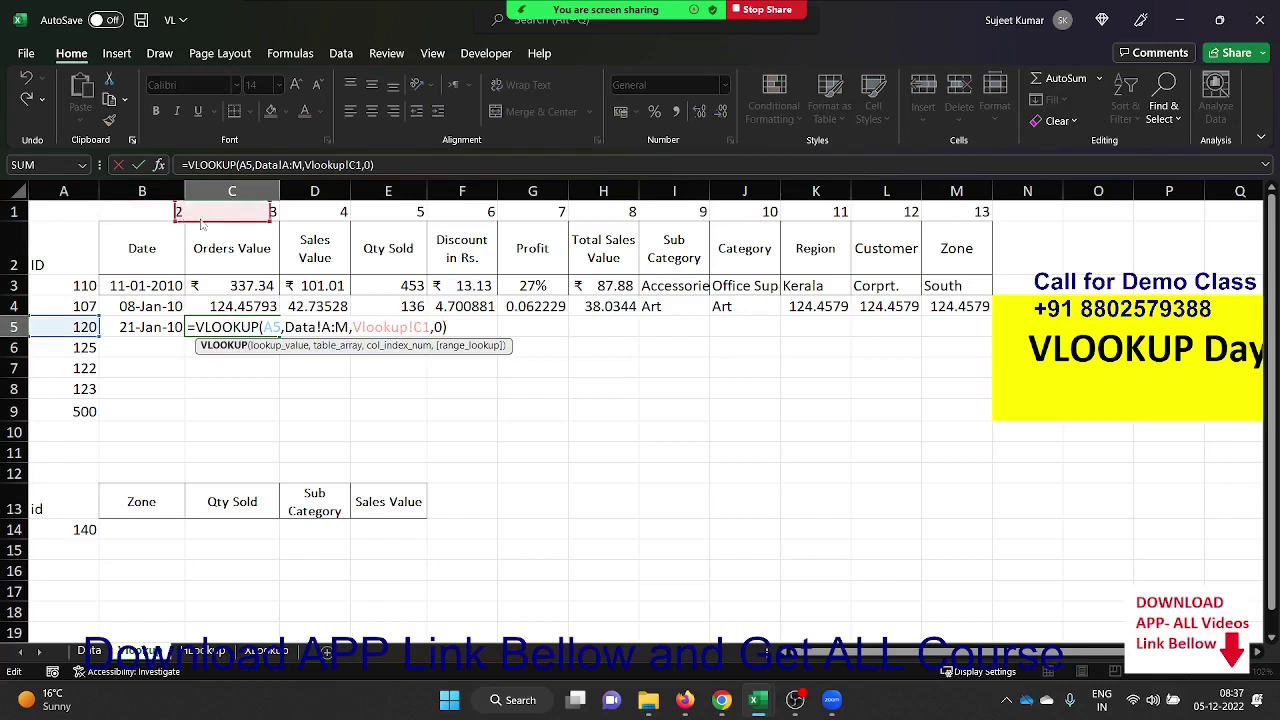
key(Return)
key(Up)
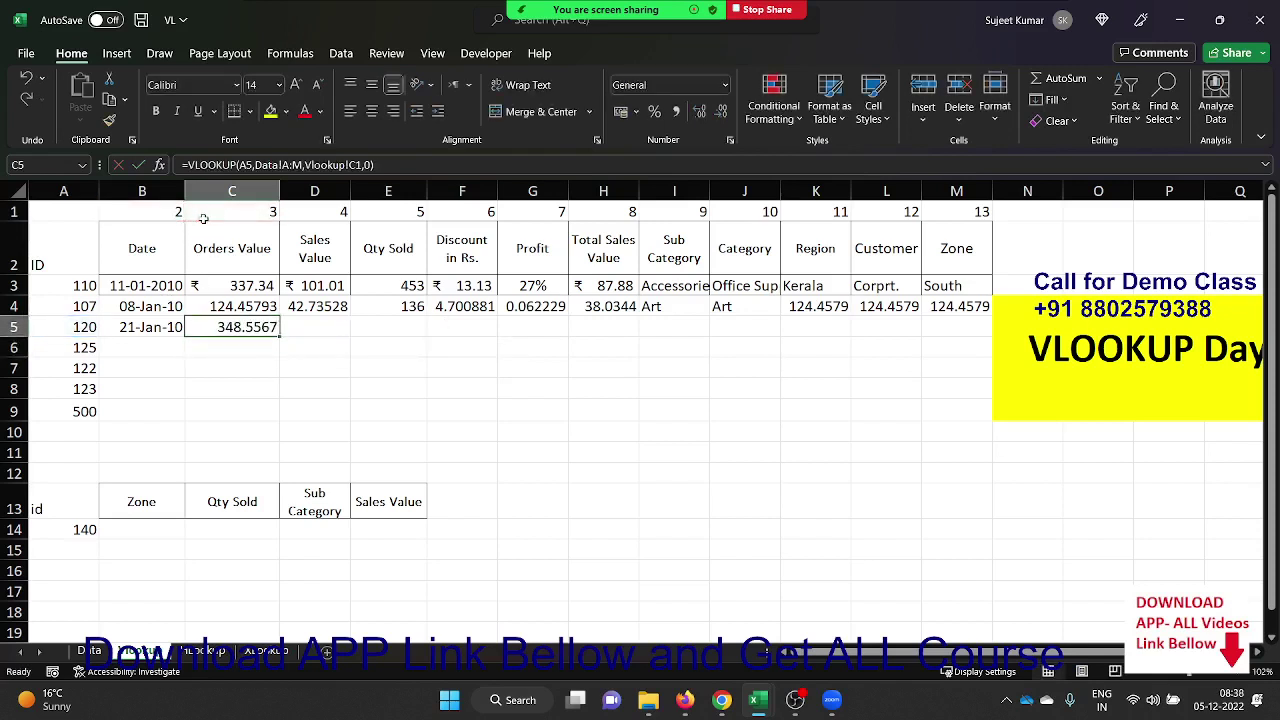
Lock the references in the C5 formula as $A5, Data!$A:$M and Vlookup!C$1
double_click(268, 327)
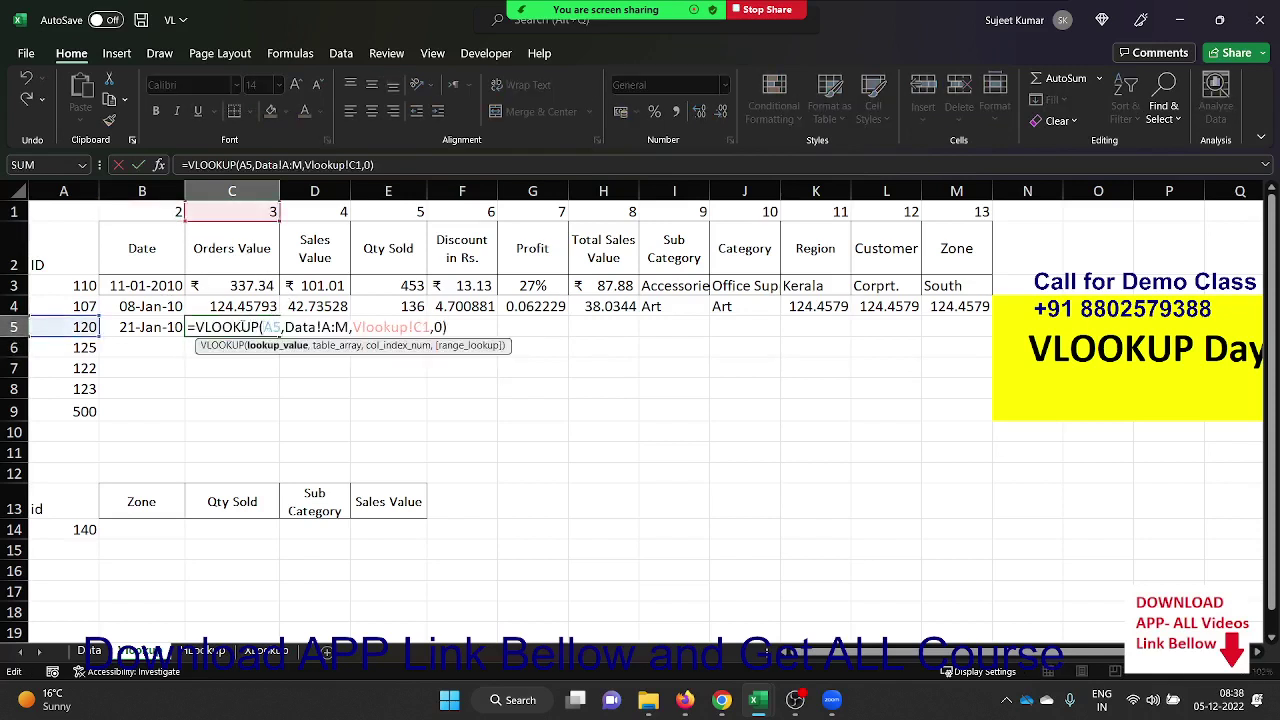
text($)
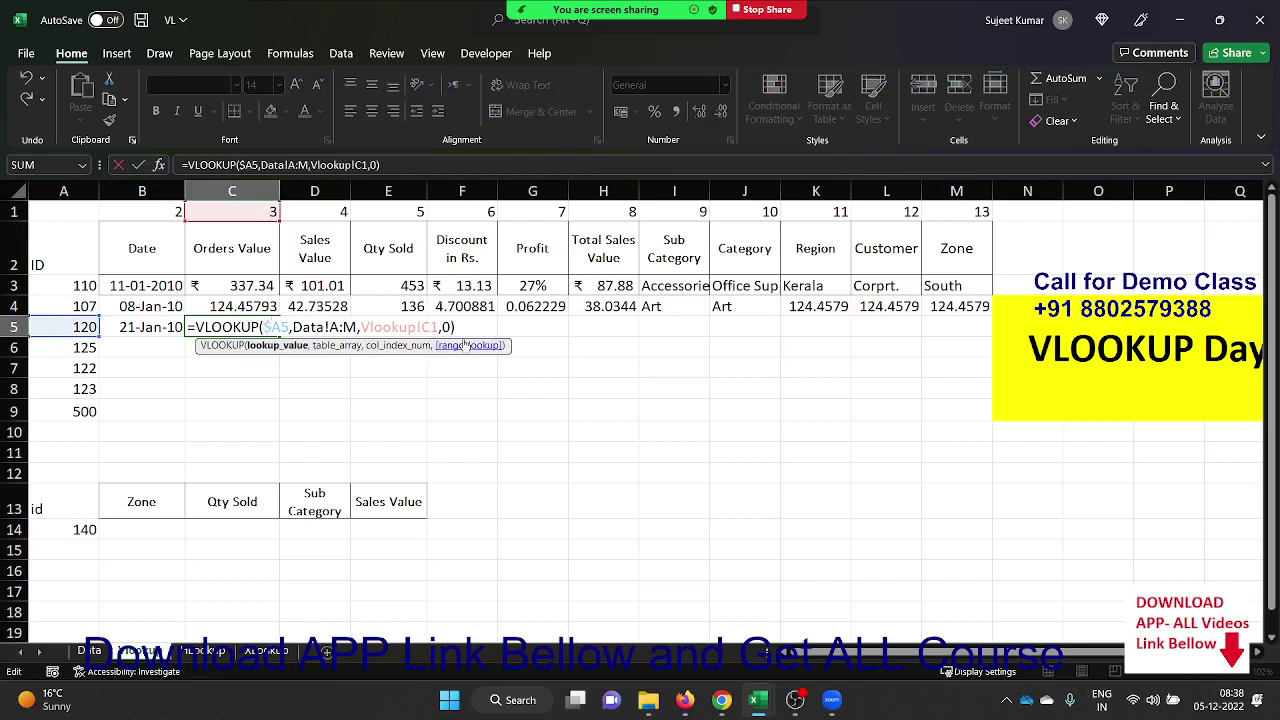
key(Right)
key(Right)
key(Right)
key(F4)
key(Right)
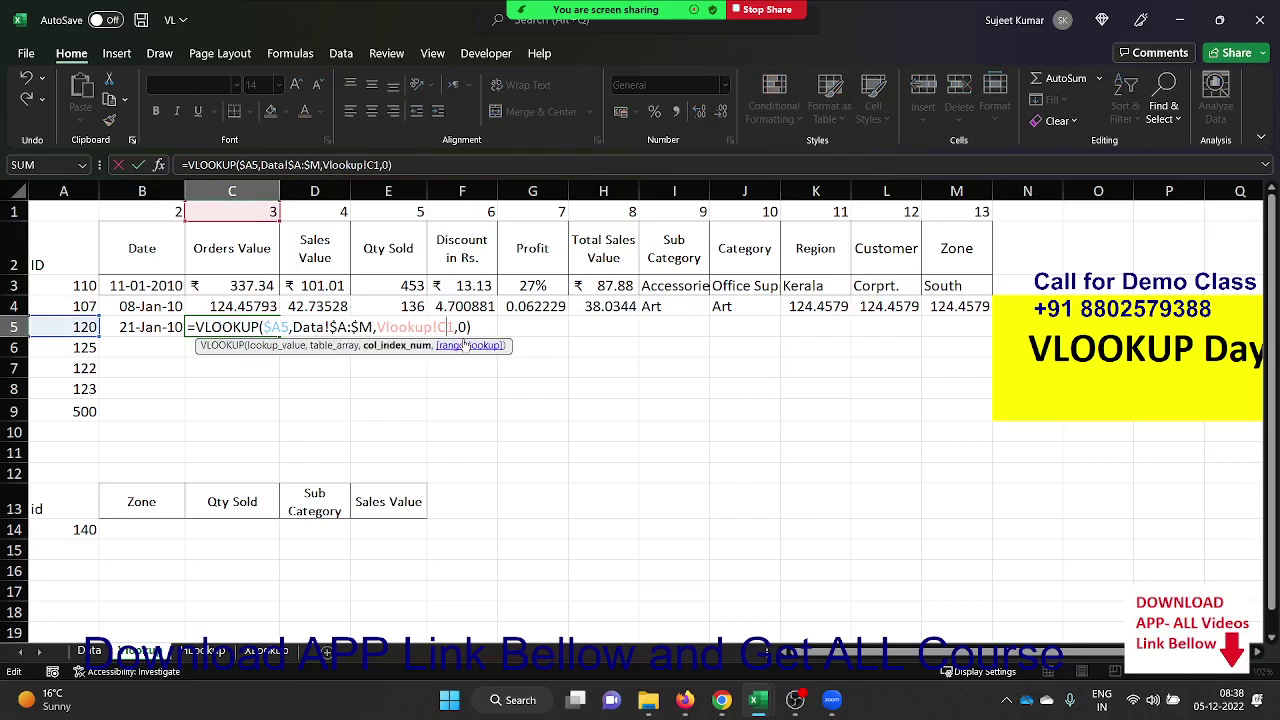
text($)
key(Return)
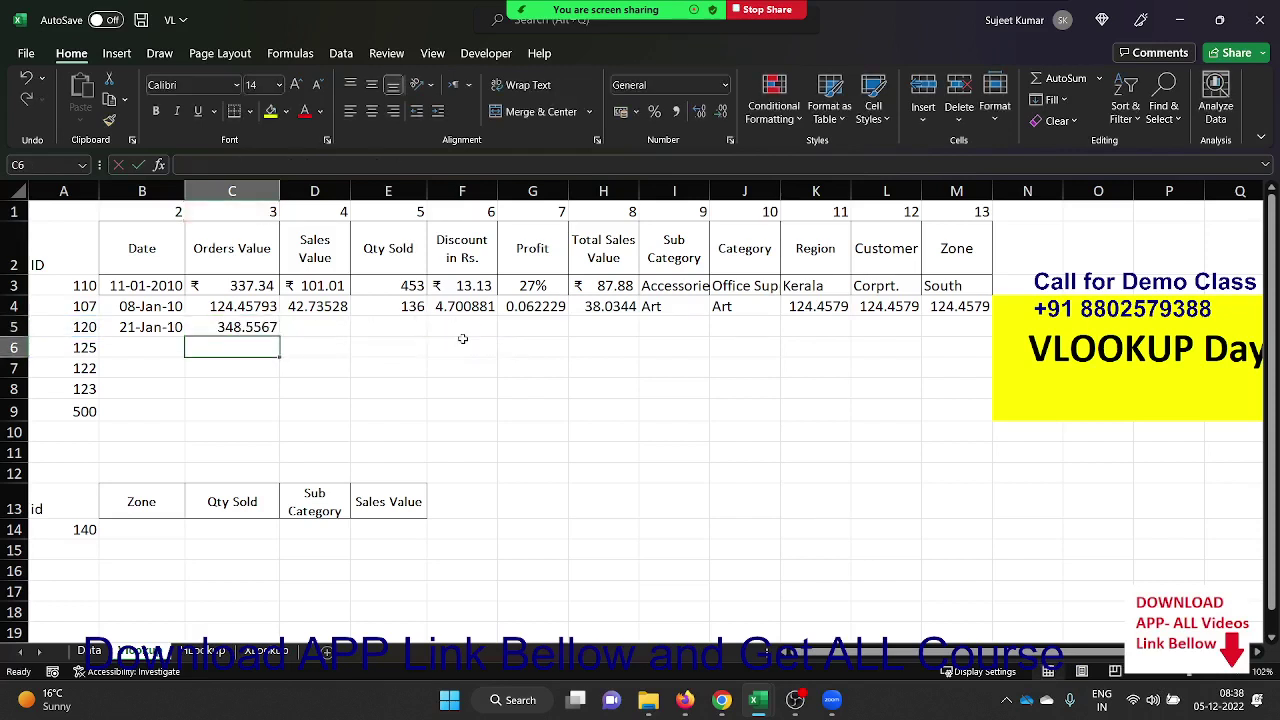
Fill the C5 formula across row 5 through the Zone column, M5
key(Up)
key(shift+Right)
key(shift+Right)
key(shift+Right)
key(shift+Right)
key(shift+Right)
key(shift+Right)
key(shift+Right)
key(shift+Right)
key(shift+Right)
key(shift+Right)
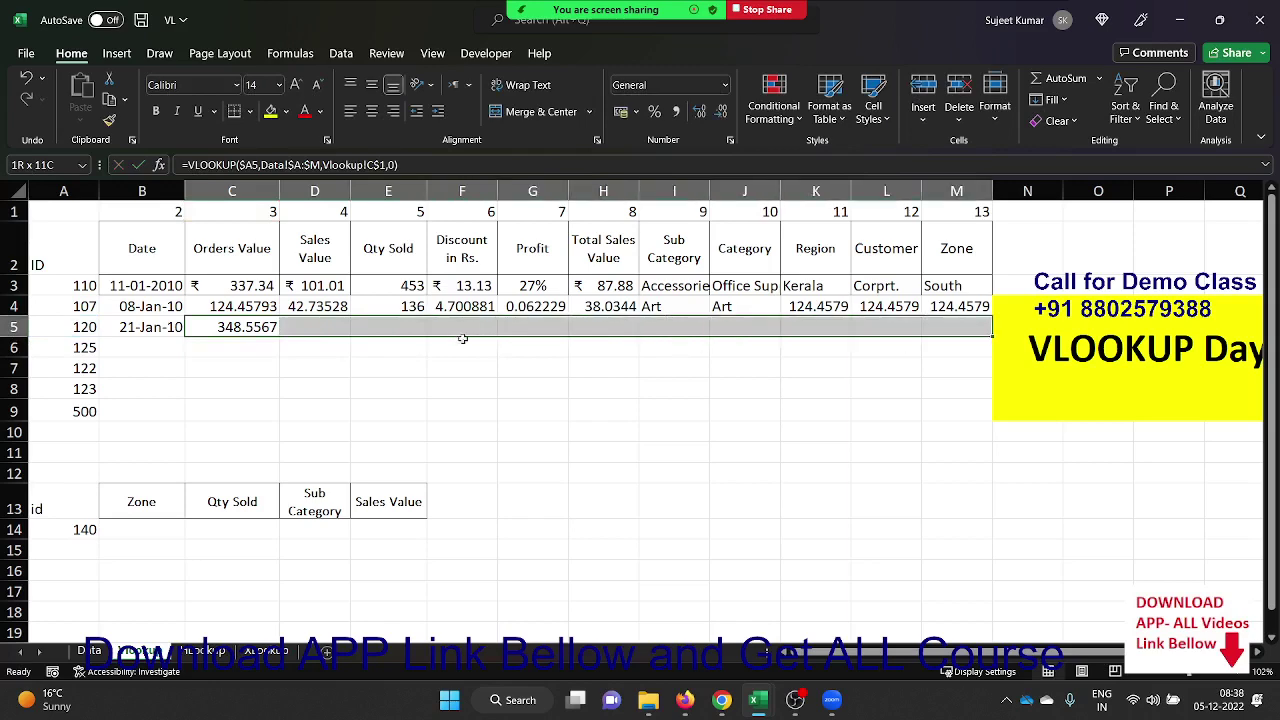
key(shift+Down)
key(shift+Down)
key(shift+Down)
key(Up)
key(Down)
key(shift+Right)
key(shift+Right)
key(shift+Right)
key(shift+Right)
key(shift+Right)
key(shift+Right)
key(shift+Right)
key(shift+Right)
key(shift+Right)
key(shift+Right)
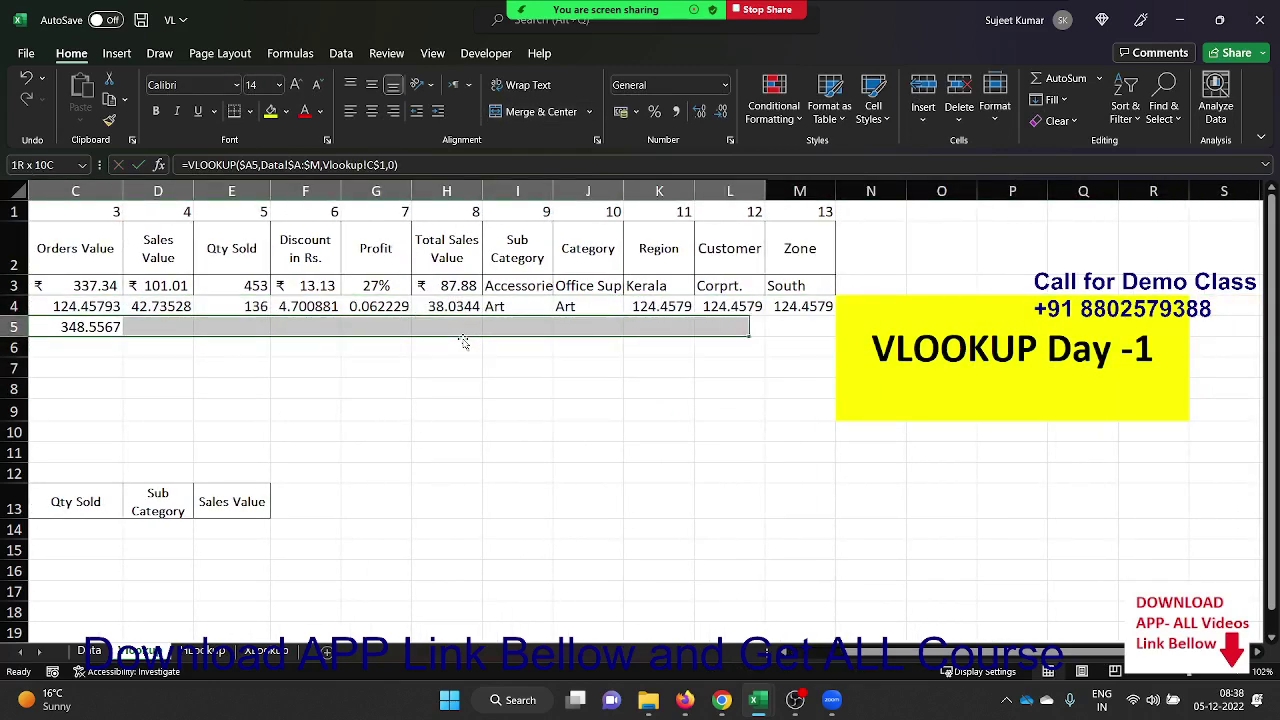
key(ctrl+v)
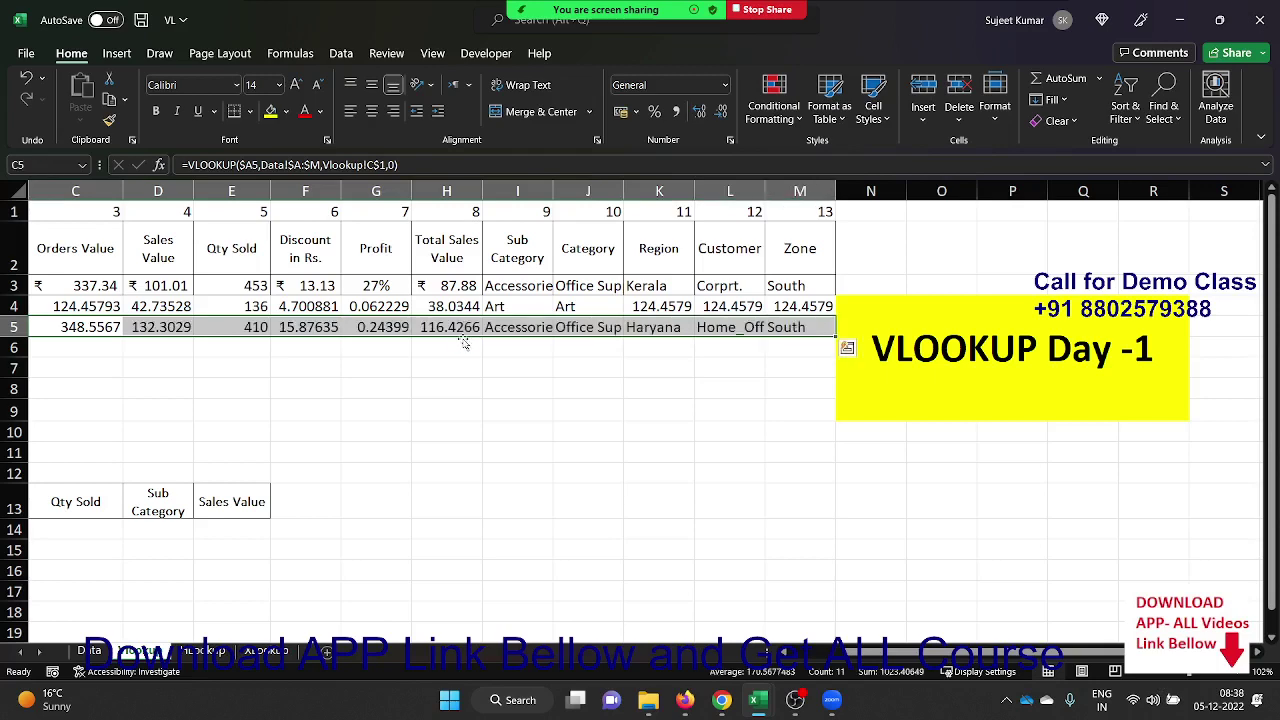
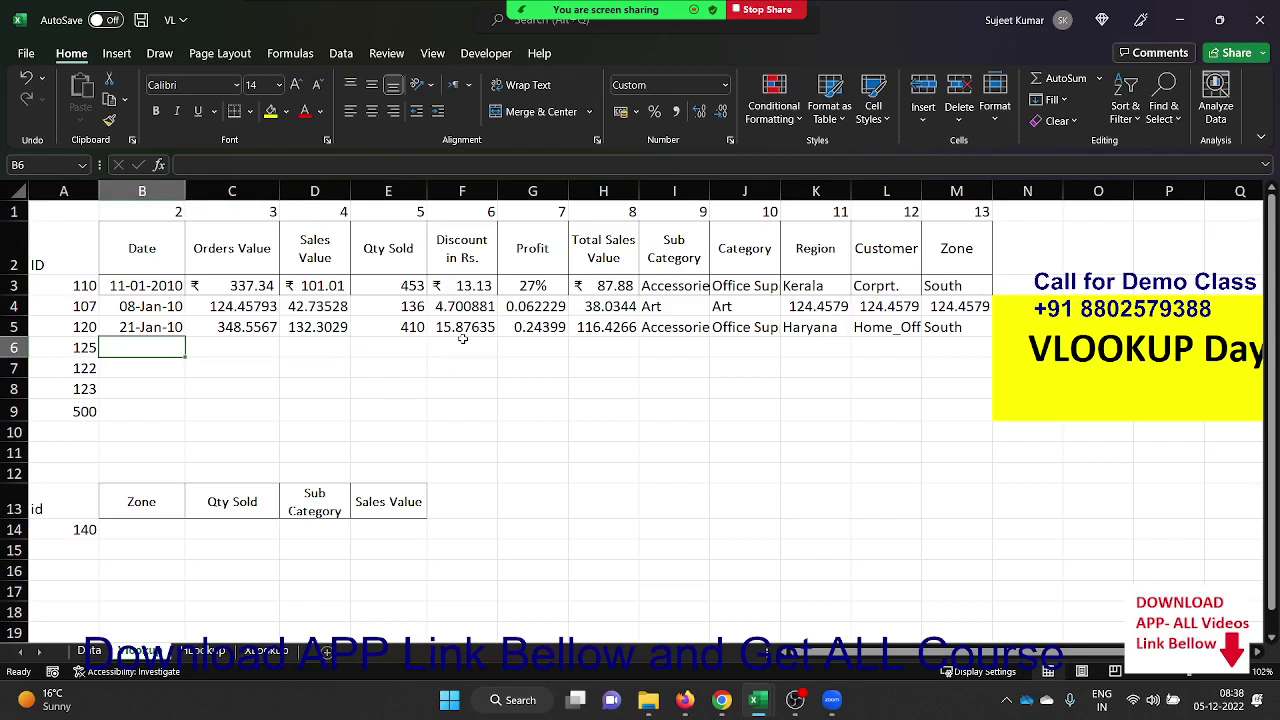
Try a COLUMN formula referencing Data!B3 in B6, set the cell to General format and clear the formula
text(=)
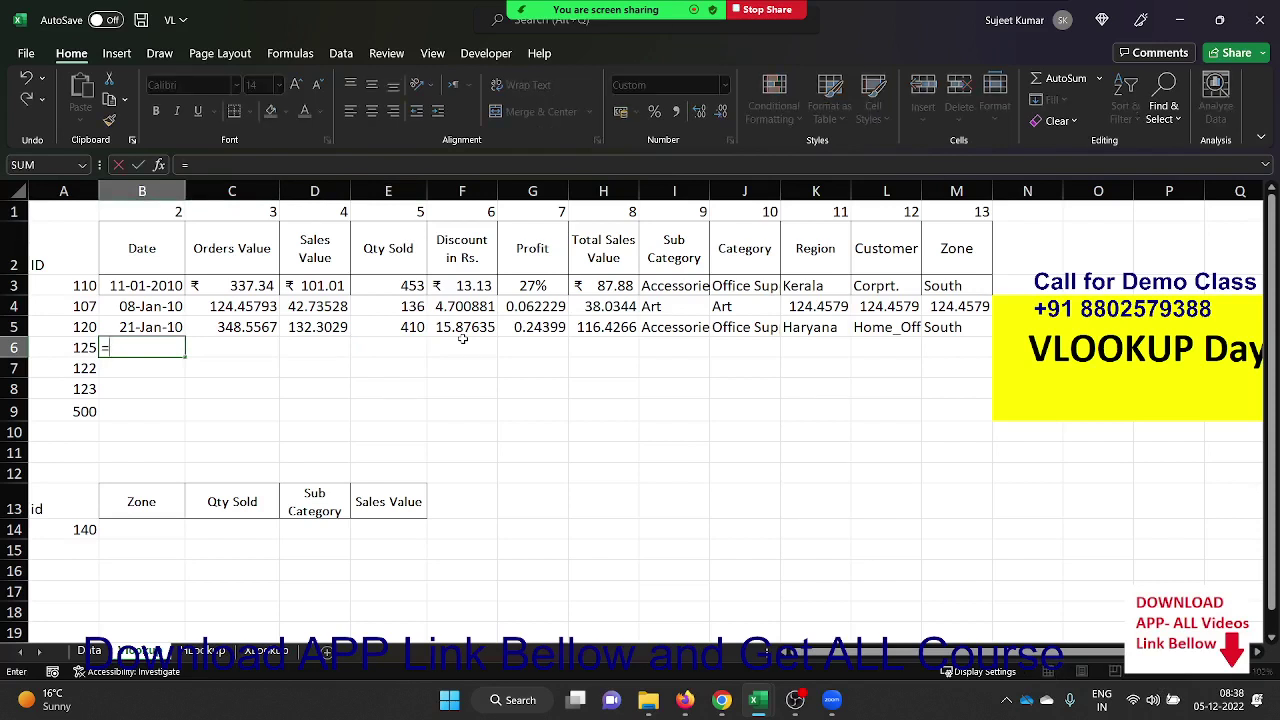
text(co)
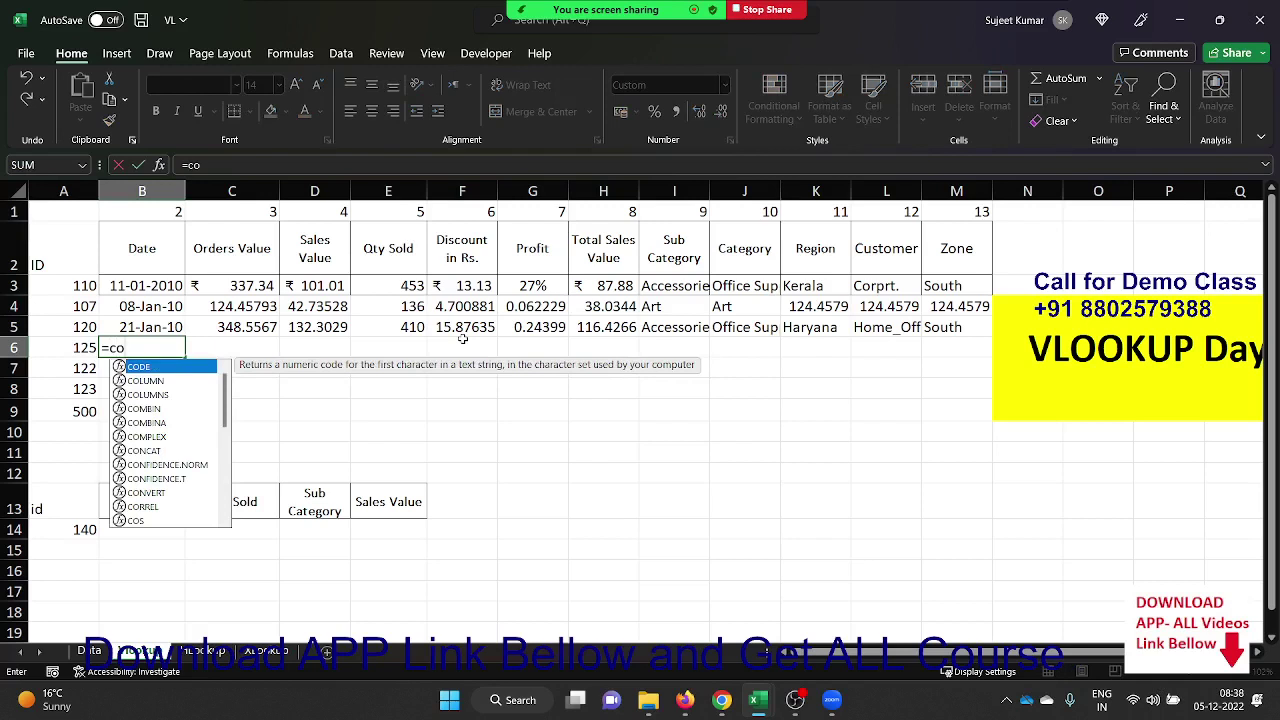
key(Down)
key(Tab)
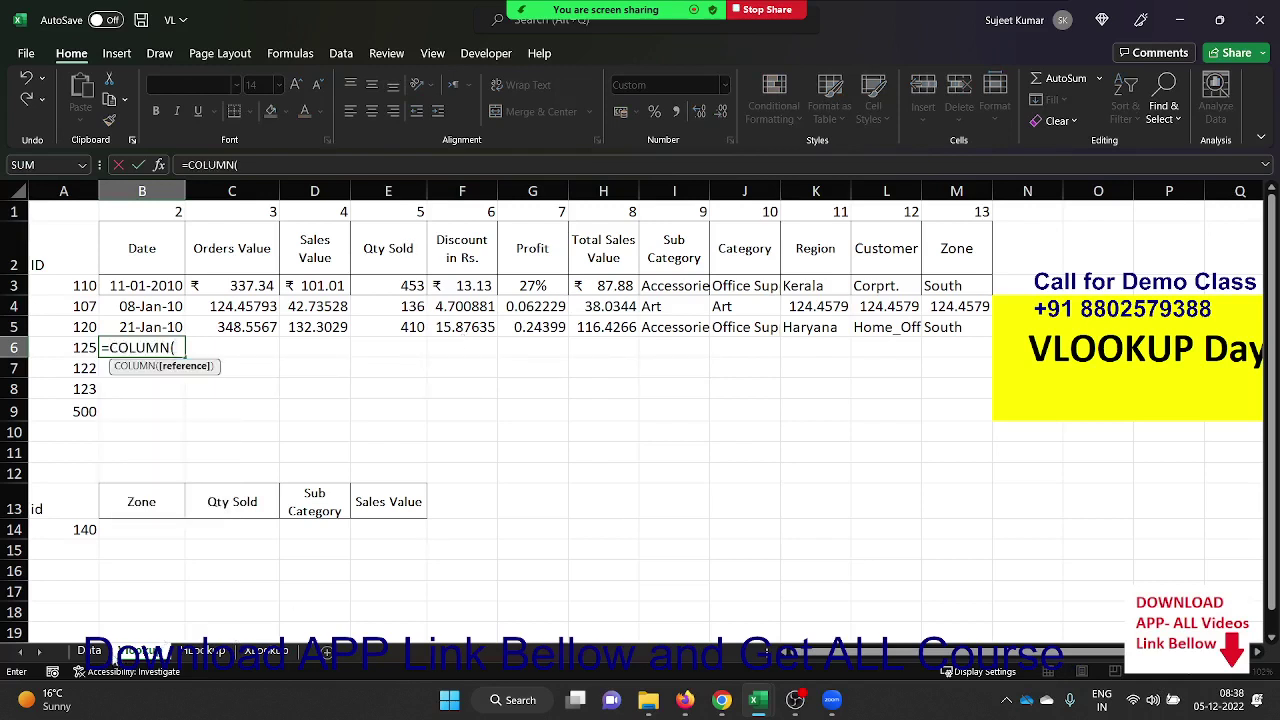
click(90, 651)
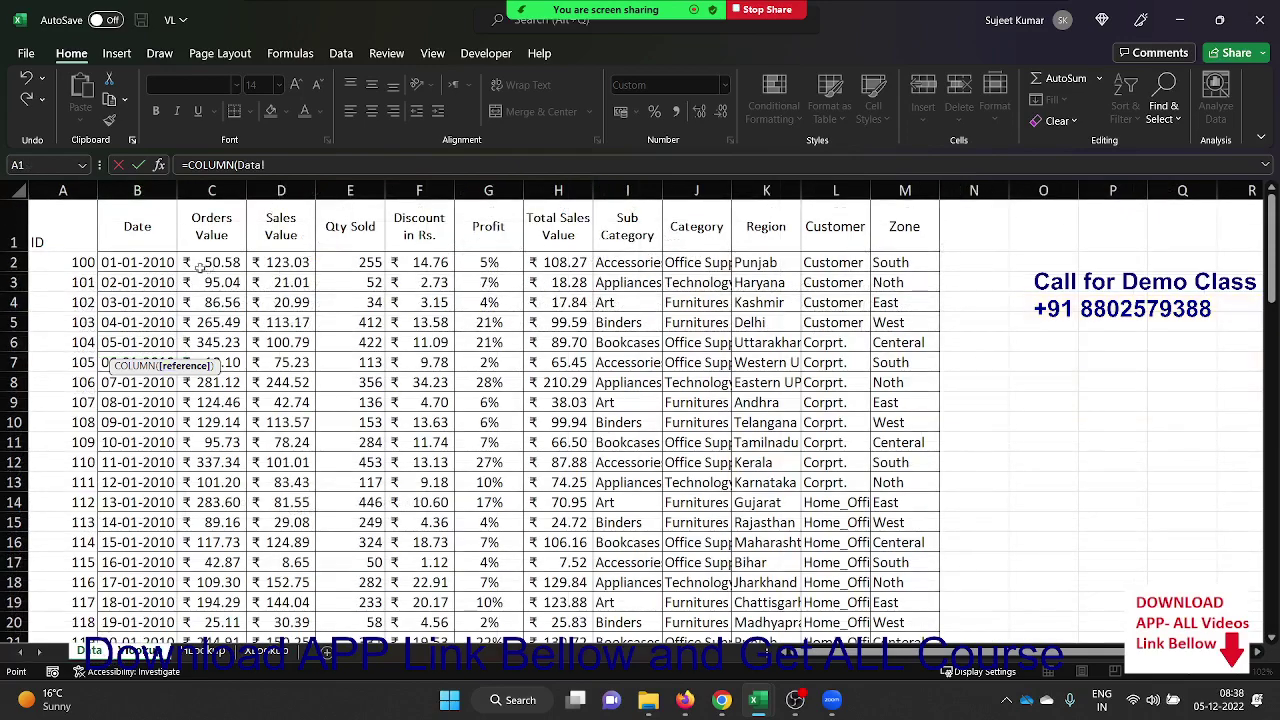
click(124, 275)
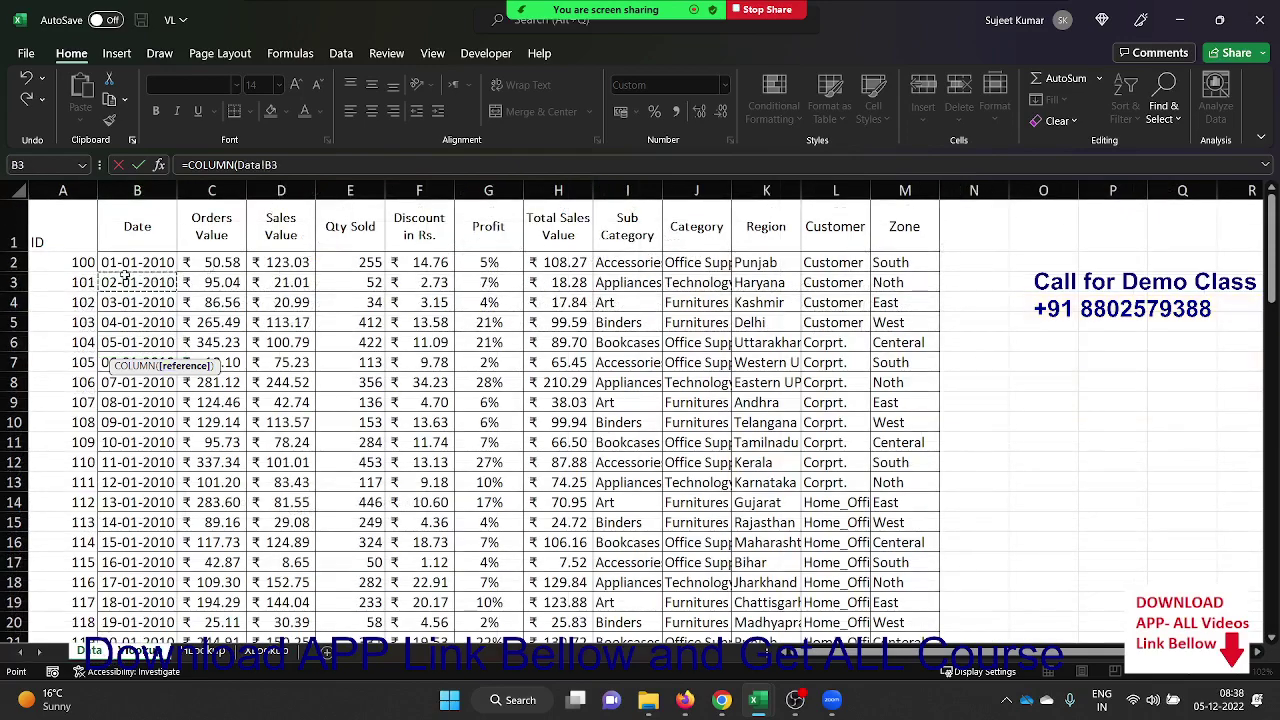
key(ctrl+Return)
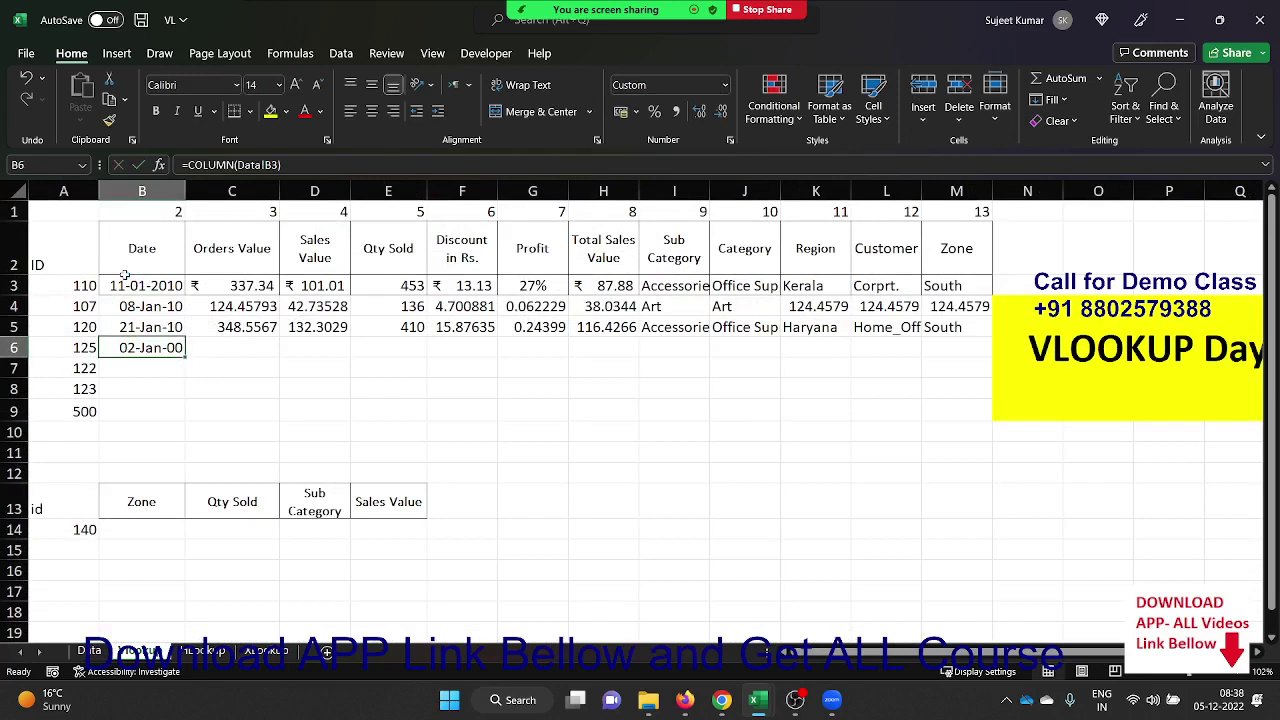
key(ctrl+shift+asciitilde)
key(Delete)
Start a VLOOKUP formula in B6 with A6 as the lookup value and Data!A:M as the table array
text(=VLOOKUP()
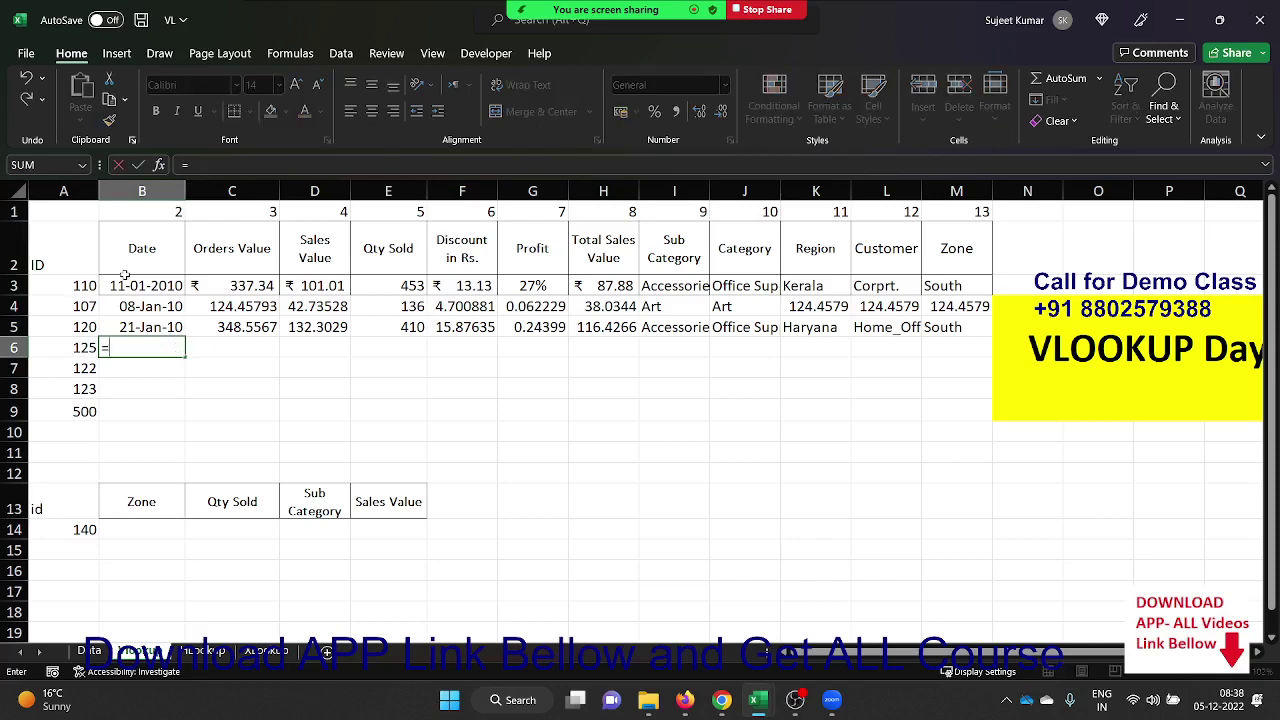
key(Left)
text(,)
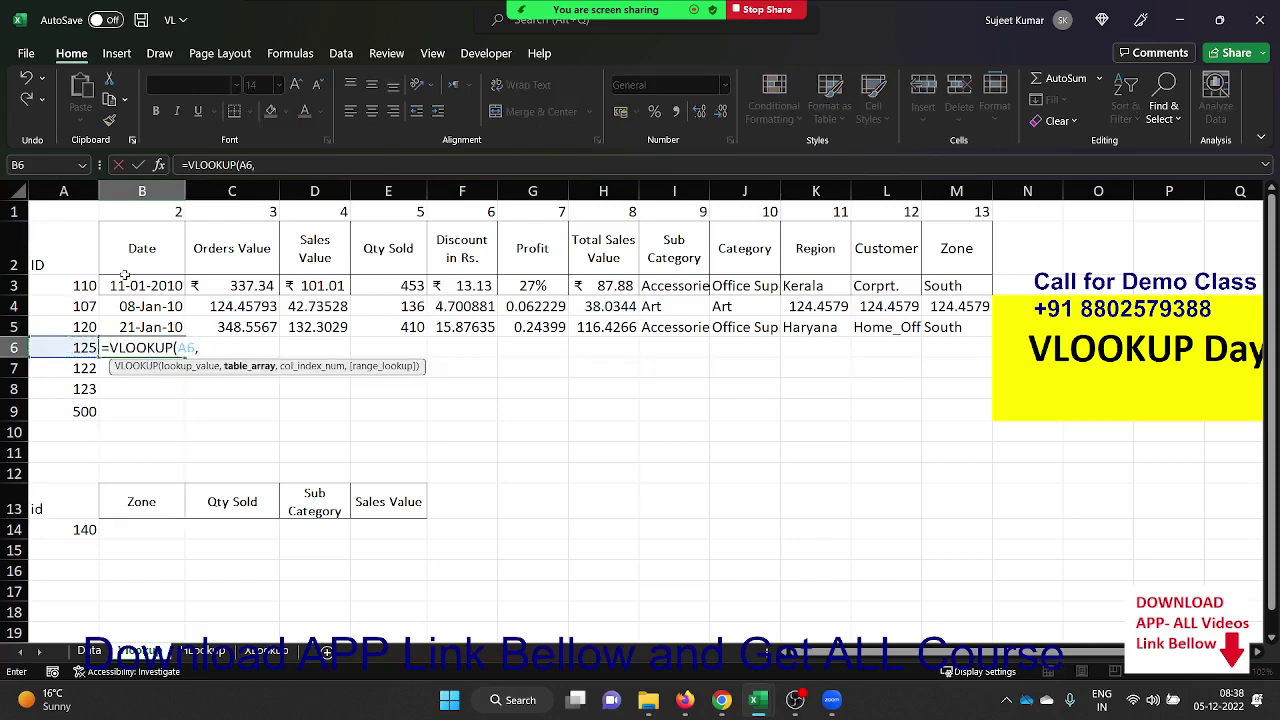
click(89, 651)
click(64, 191)
drag(64, 195, 878, 193)
text(,)
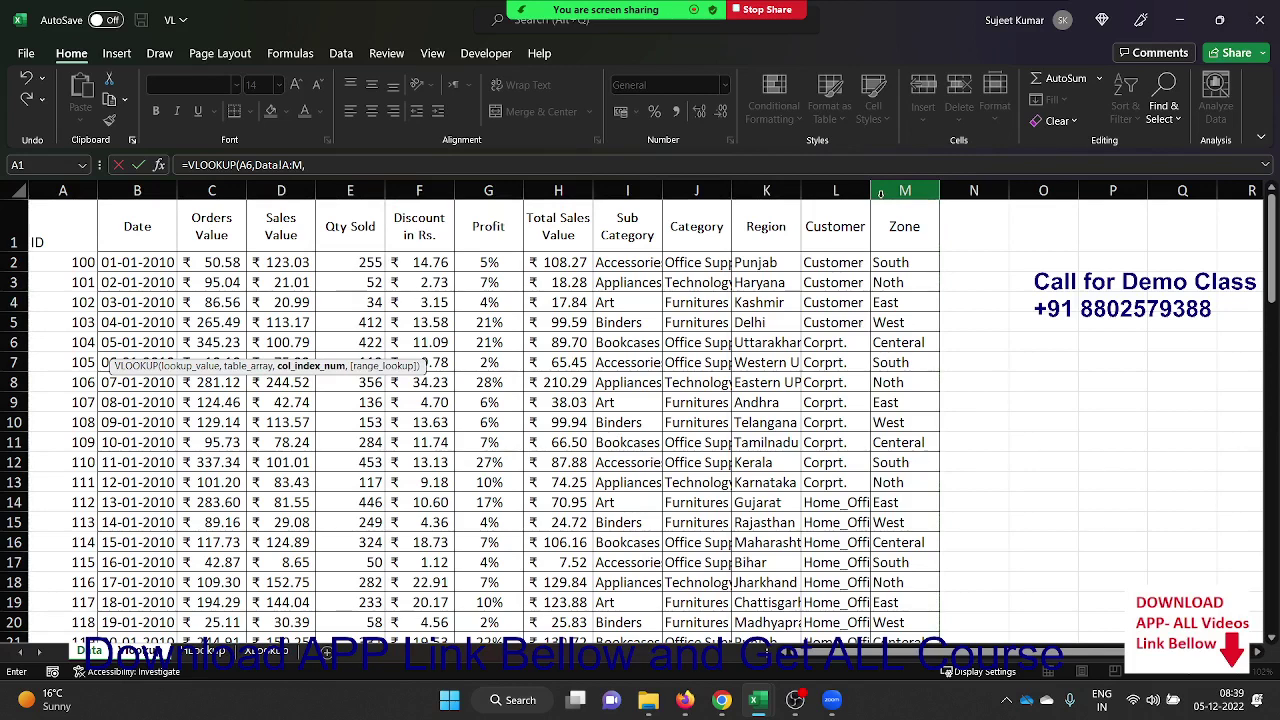
Complete the B6 formula with COLUMN(Data!B1) as the column index and 0 for an exact match
text(col)
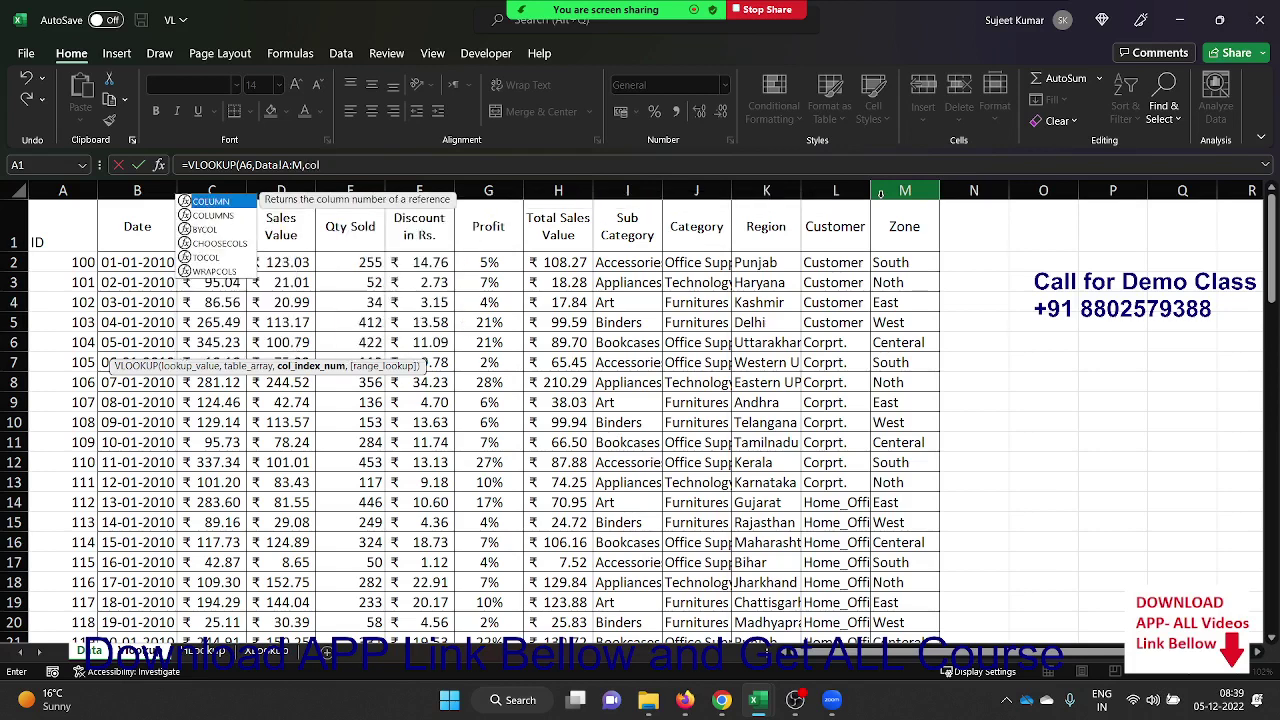
key(Tab)
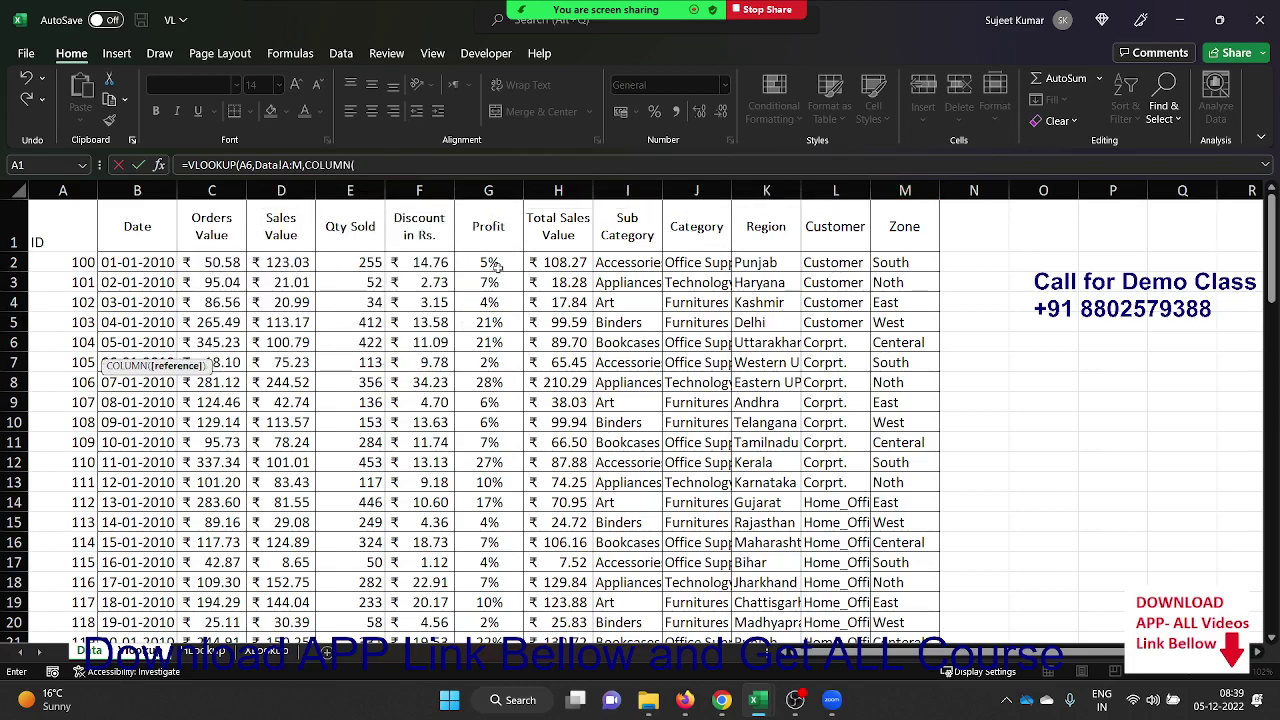
click(119, 229)
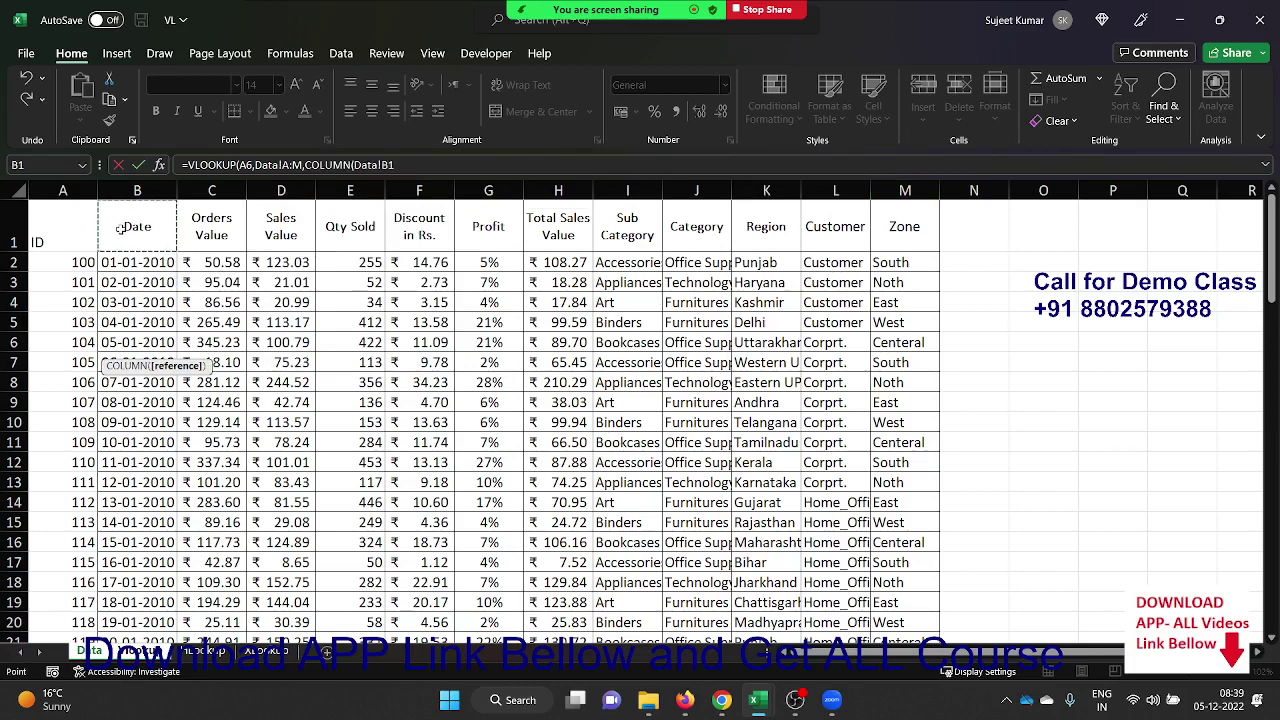
text(),0))
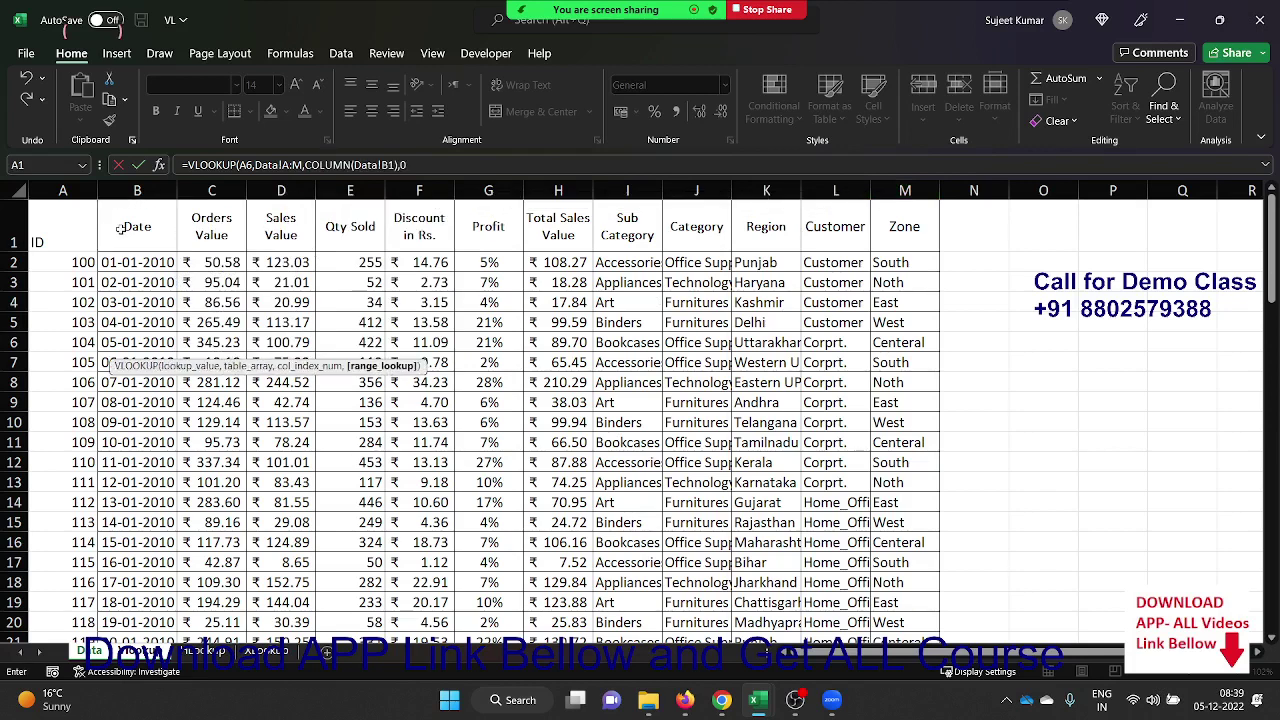
key(Return)
key(Up)
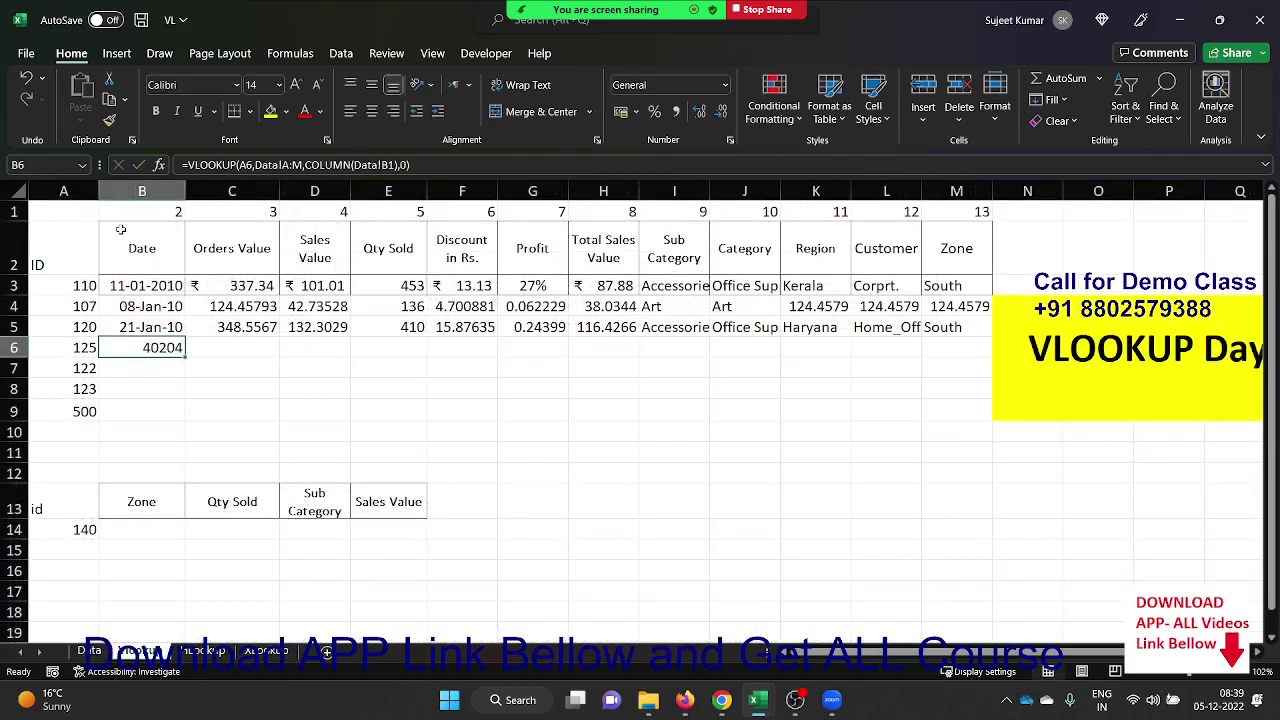
Lock the B6 formula's lookup value as $A6 and its table array as Data!$A:$M
drag(182, 357, 182, 357)
double_click(178, 349)
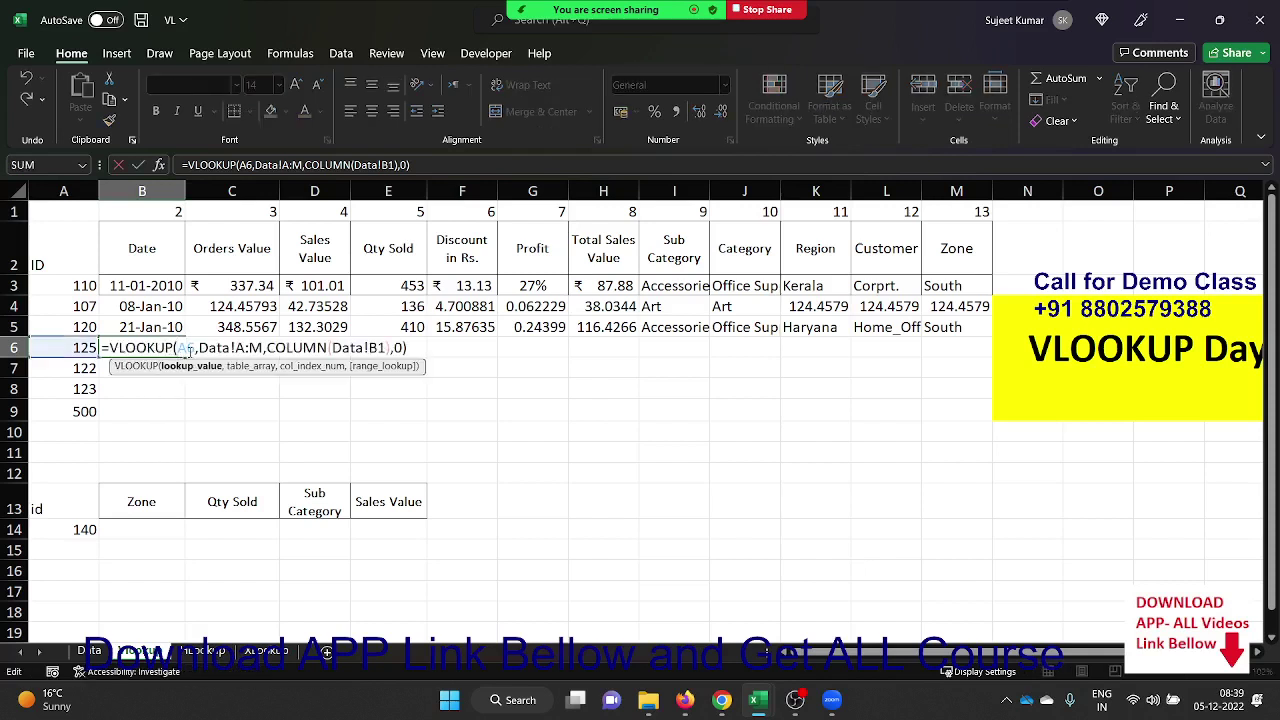
text($)
key(Right)
key(Right)
key(Right)
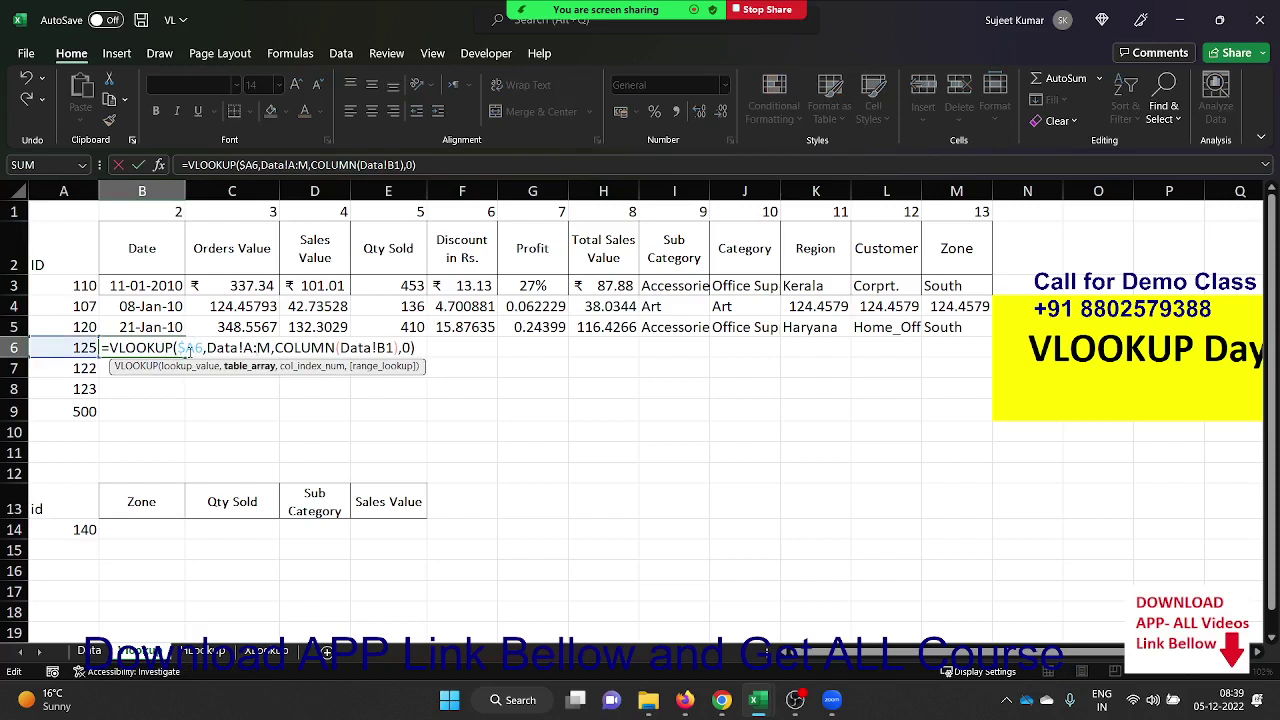
key(F4)
key(Right)
key(Right)
key(Return)
Fill the B6 formula across row 6 through the Zone column, M6
drag(180, 348, 760, 348)
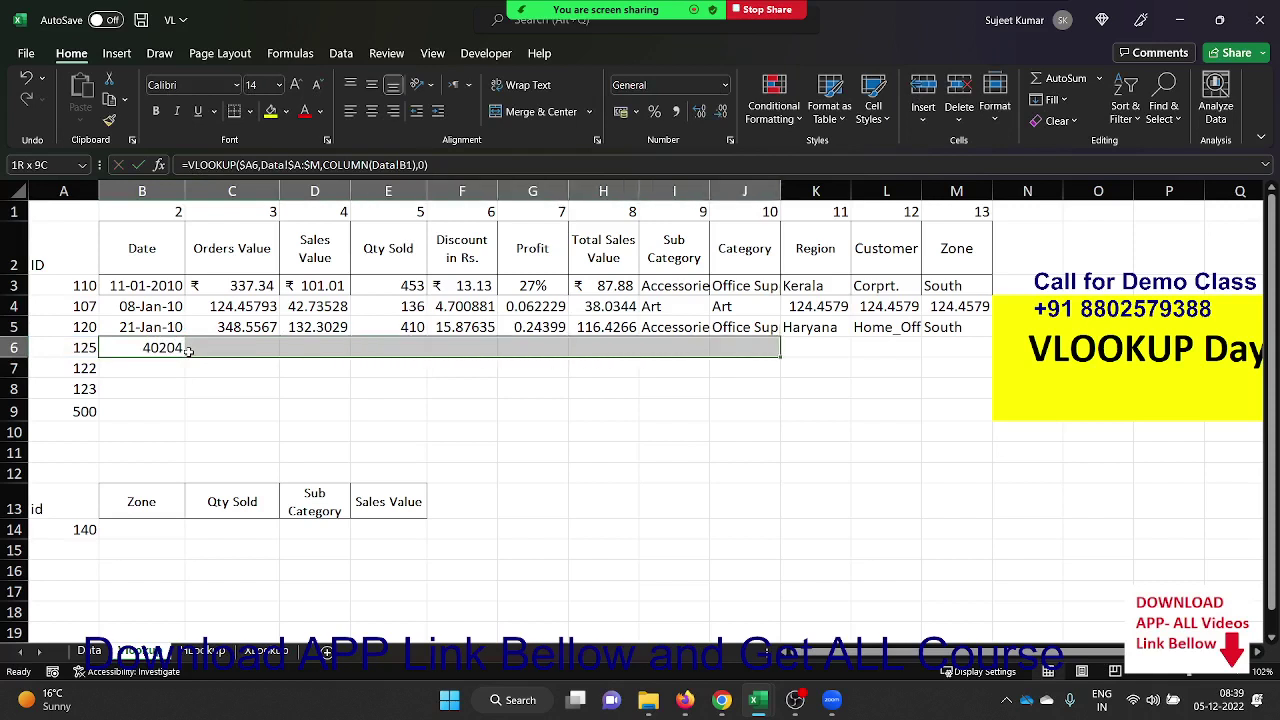
key(shift+Right)
key(shift+Right)
key(shift+Right)
key(ctrl+r)
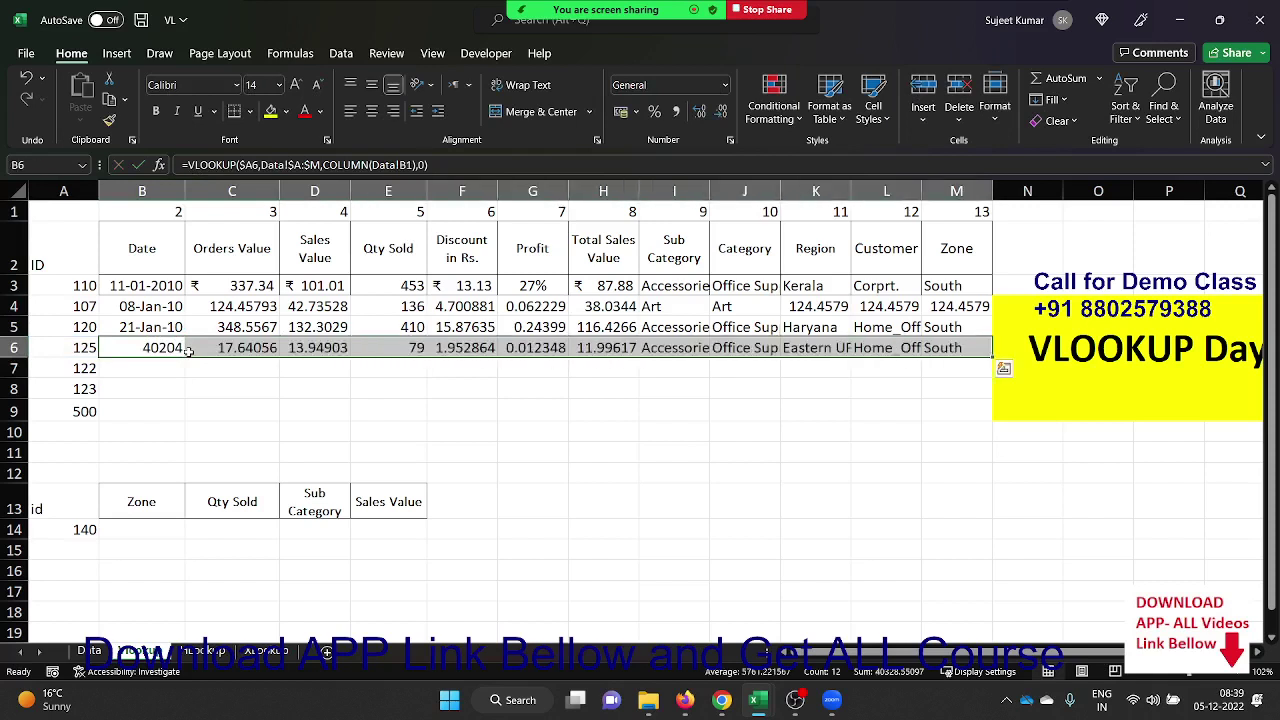
Format B6 as a day-month-year date and move to B7
click(186, 349)
key(ctrl+shift+3)
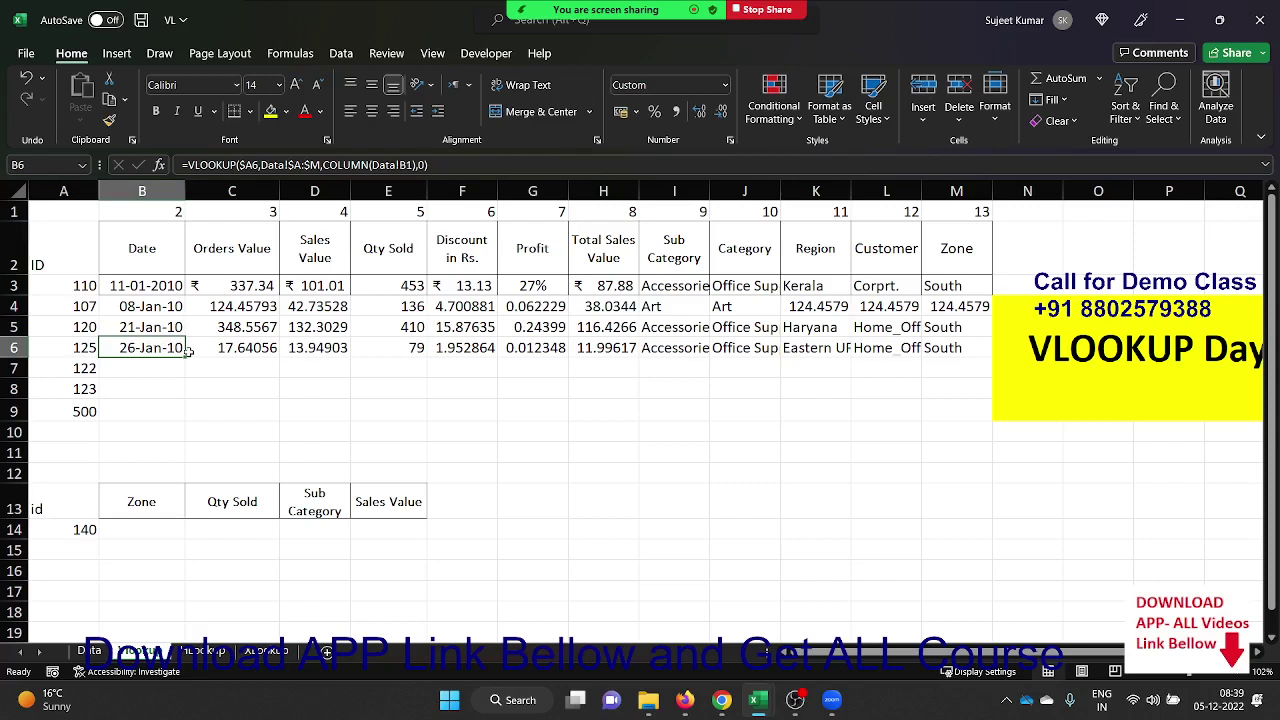
key(Down)
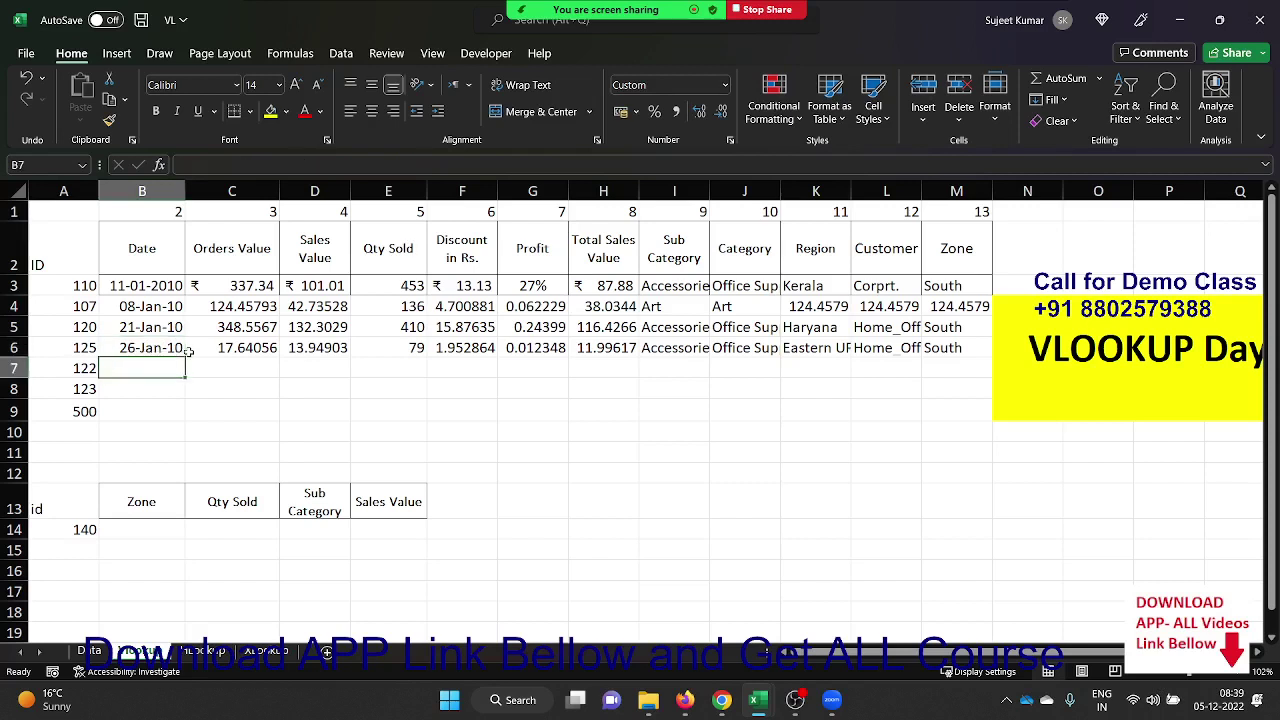
text(=)
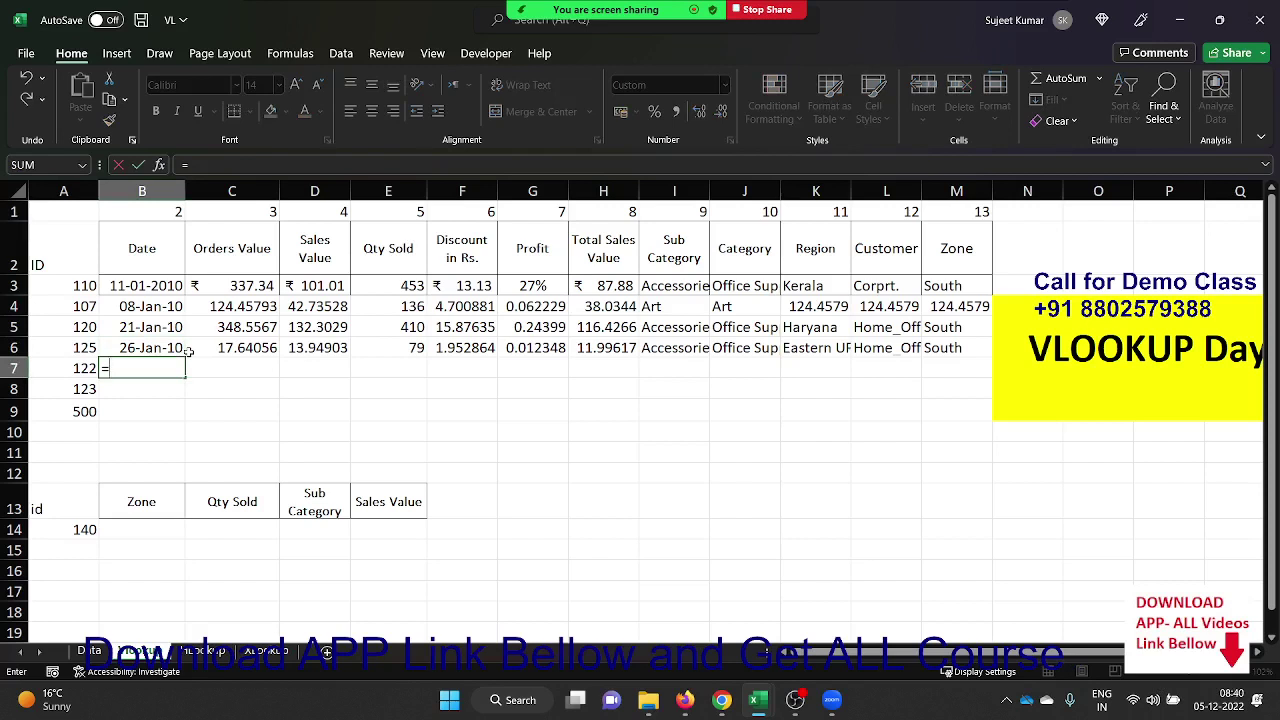
text(vl)
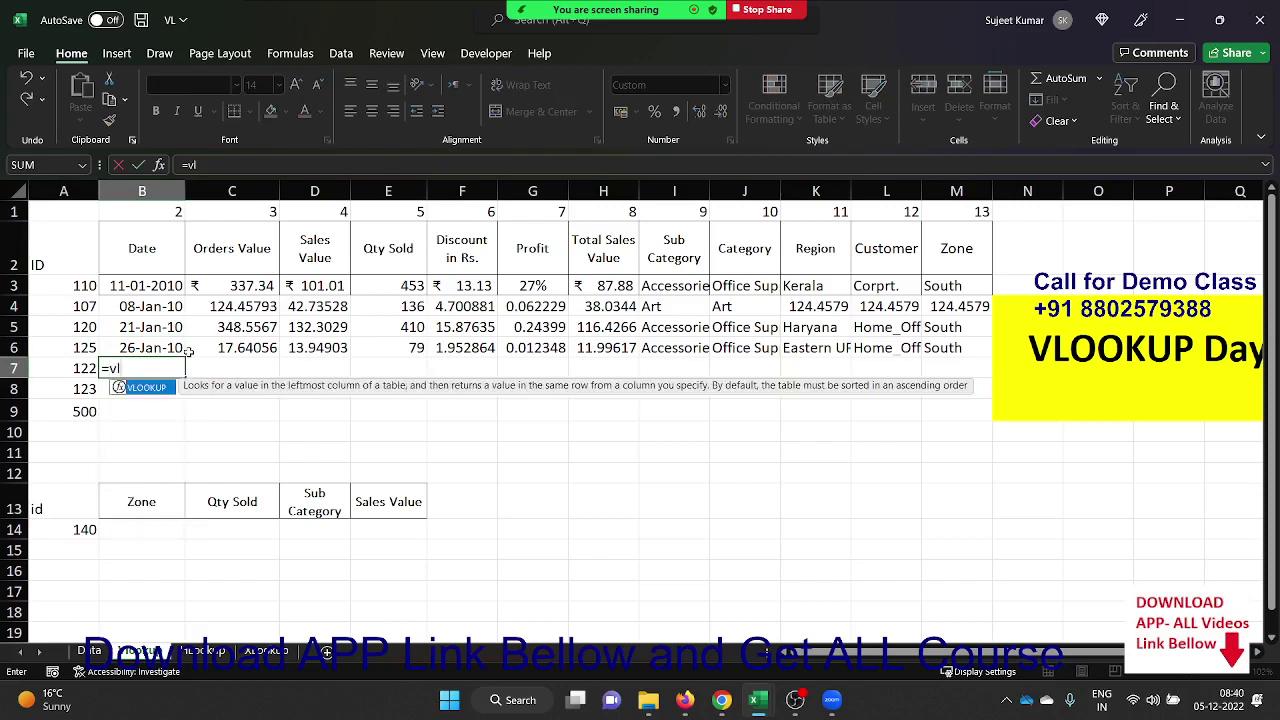
key(Tab)
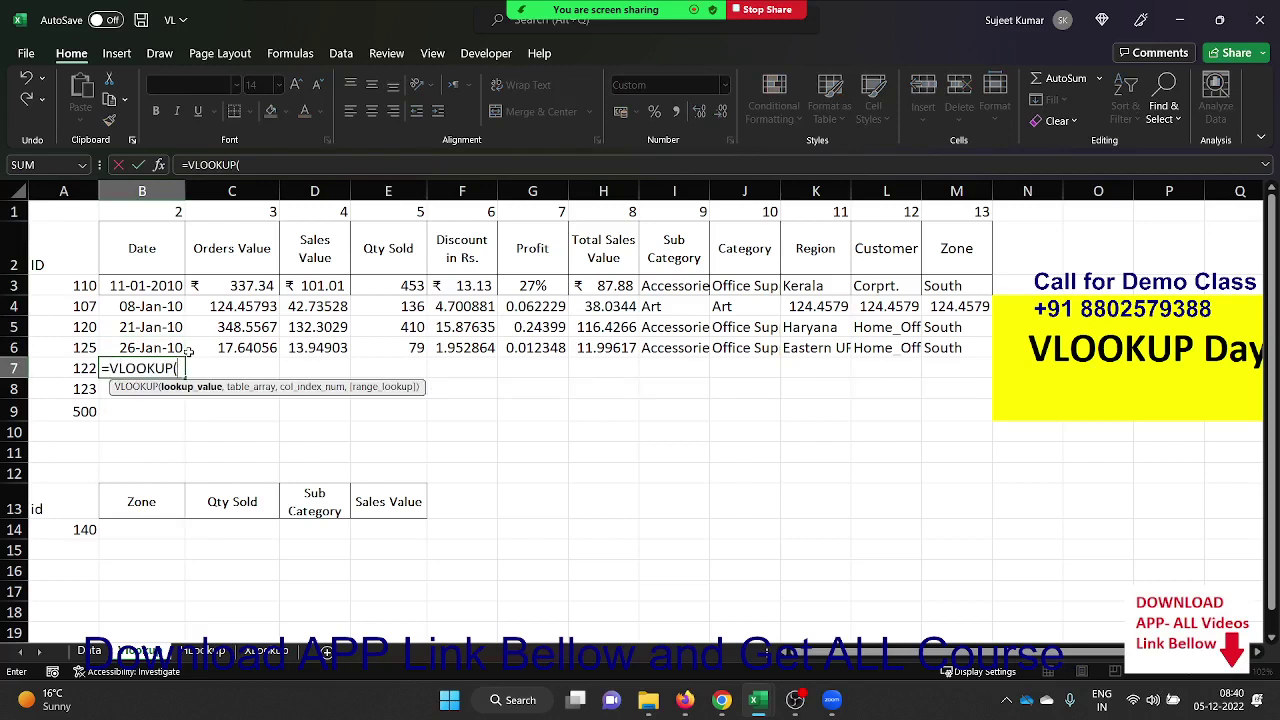
key(Escape)
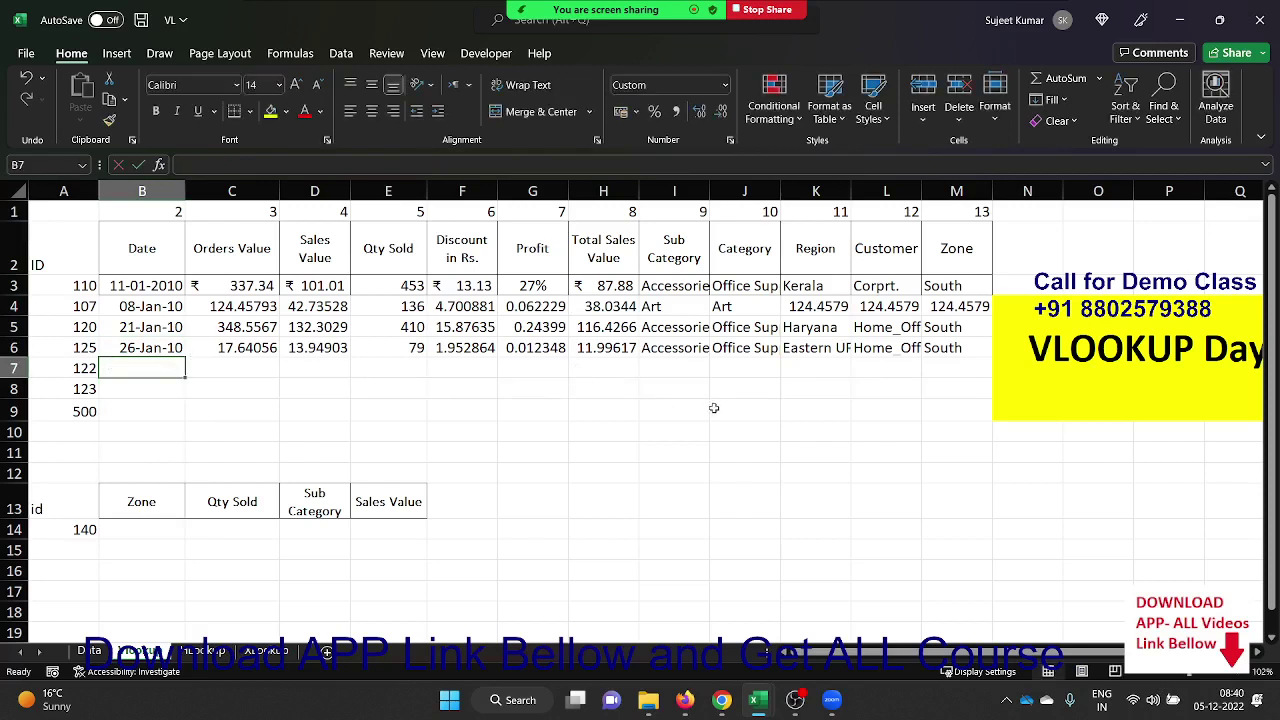
Enter the numbers 1, 2, 3 and 4 across cells I10 to L10 and move to I11
click(679, 420)
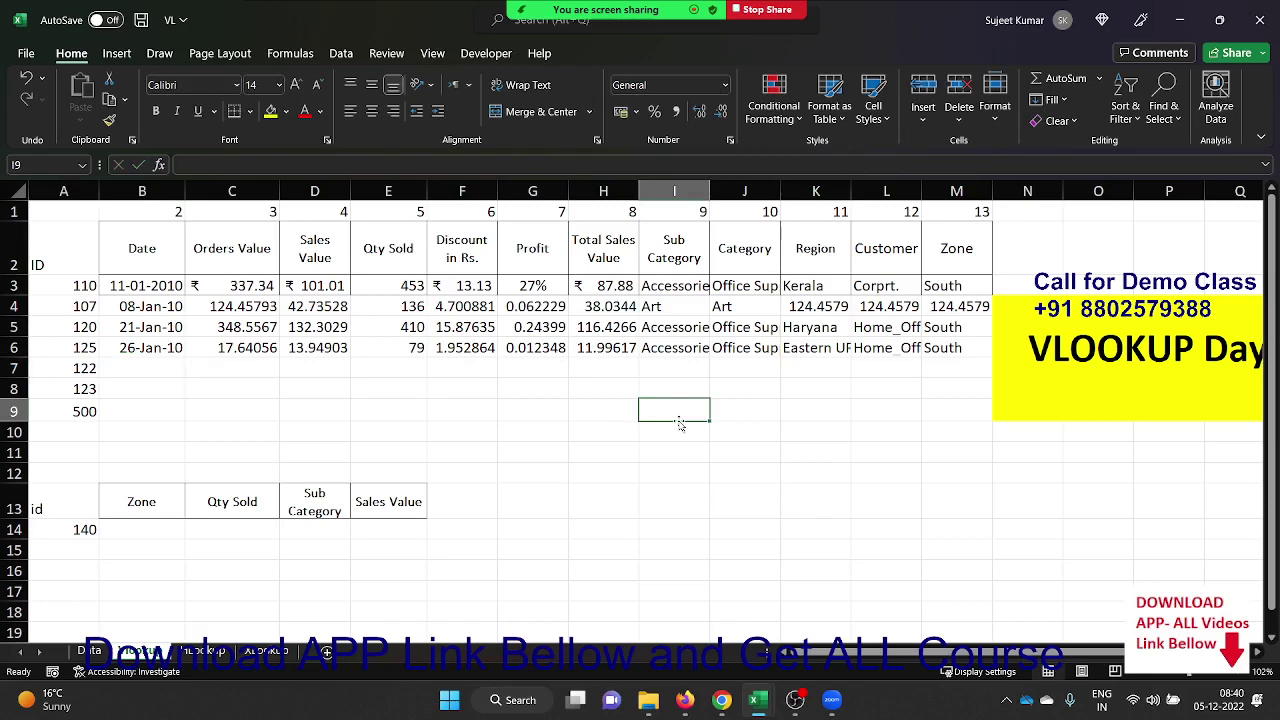
key(Down)
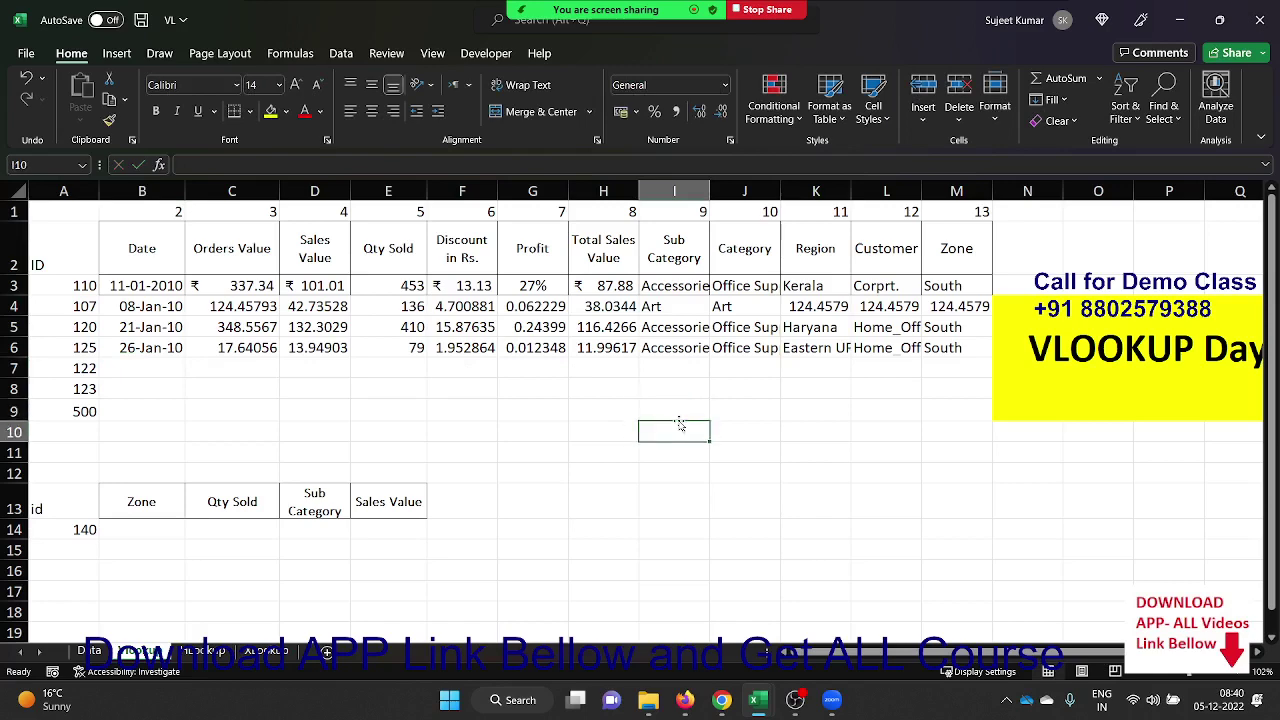
text(1)
key(Tab)
text(2)
key(Tab)
text(3)
key(Tab)
text(4)
key(Down)
key(Left)
key(Left)
key(Left)
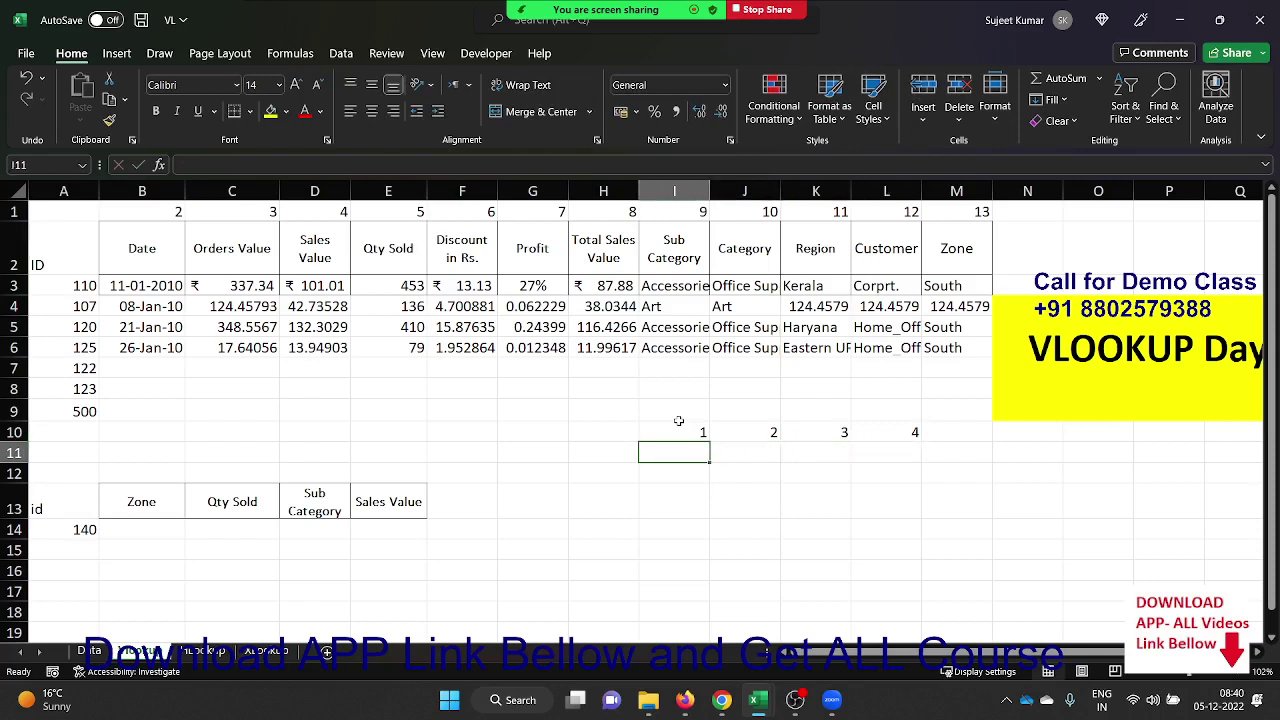
Enter the array constant formula ={1,2,3,4} in I11 below the row of numbers
text(=)
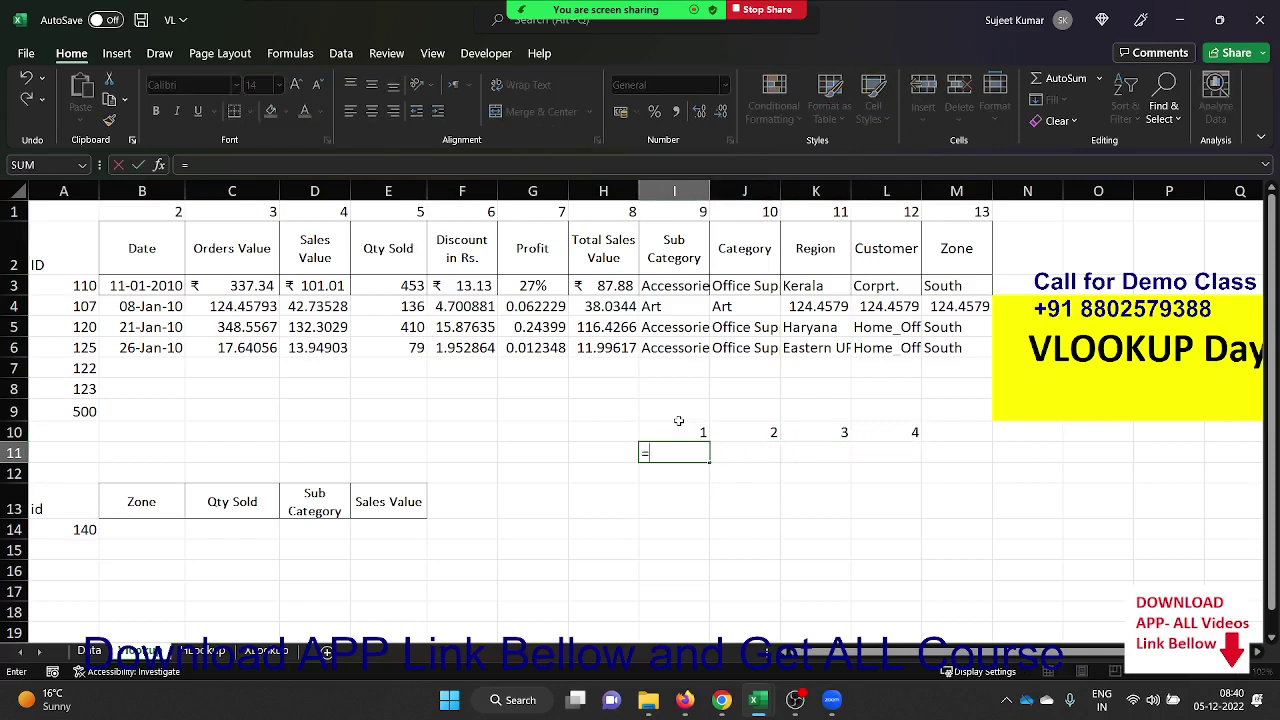
text((1,2,3,4})
key(Return)
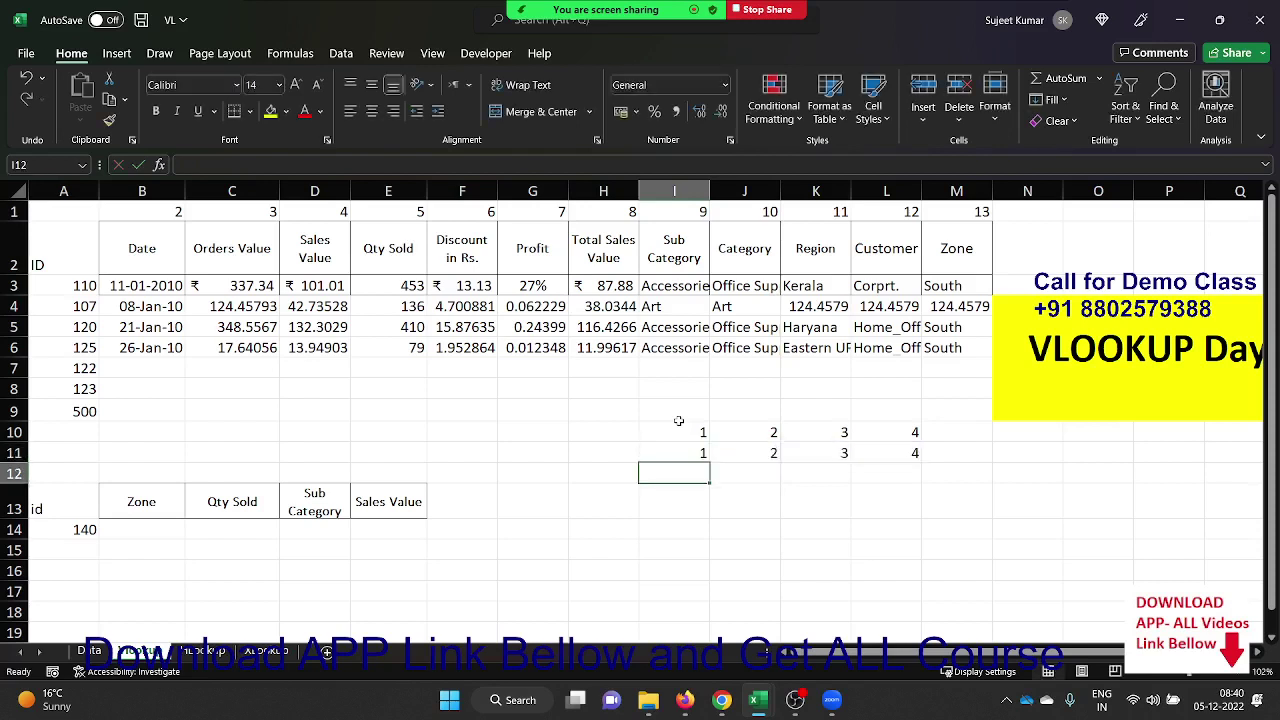
Compare the individually entered numbers in row 10 with the array constant formula in I11
key(Up)
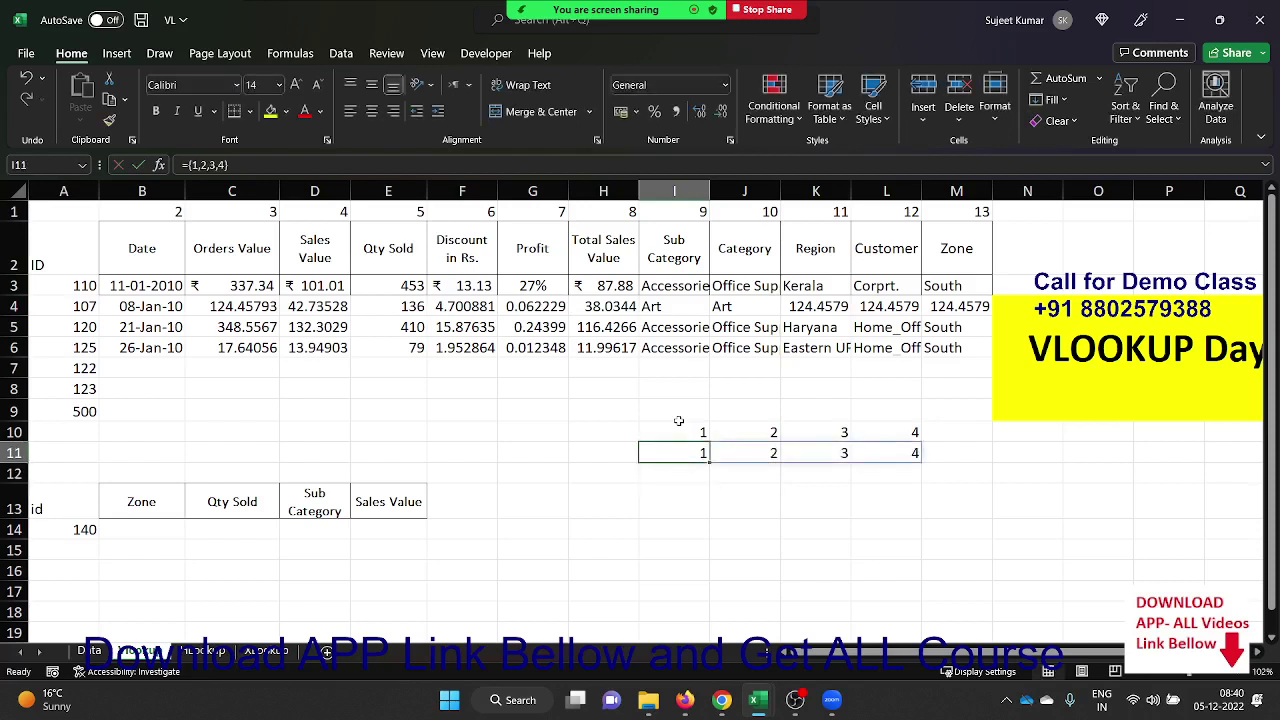
key(Up)
key(Right)
key(Right)
key(Right)
key(Right)
key(Left)
key(Left)
key(Left)
key(Left)
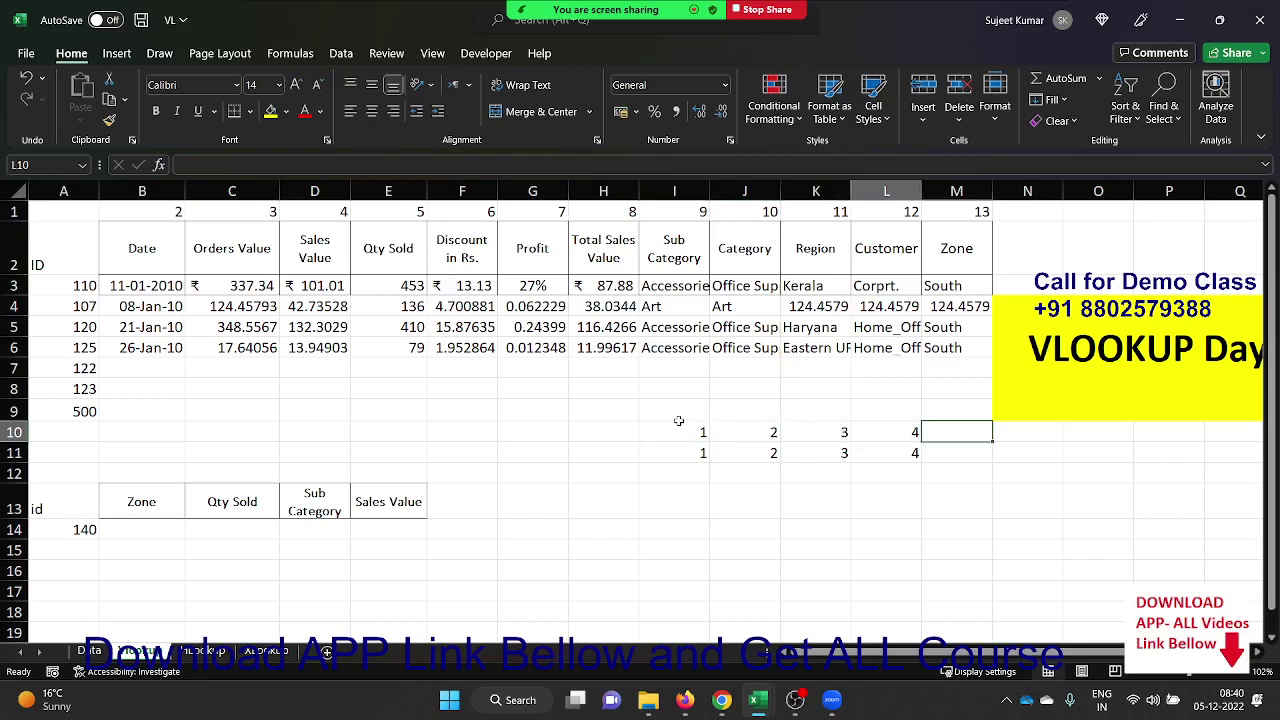
key(Down)
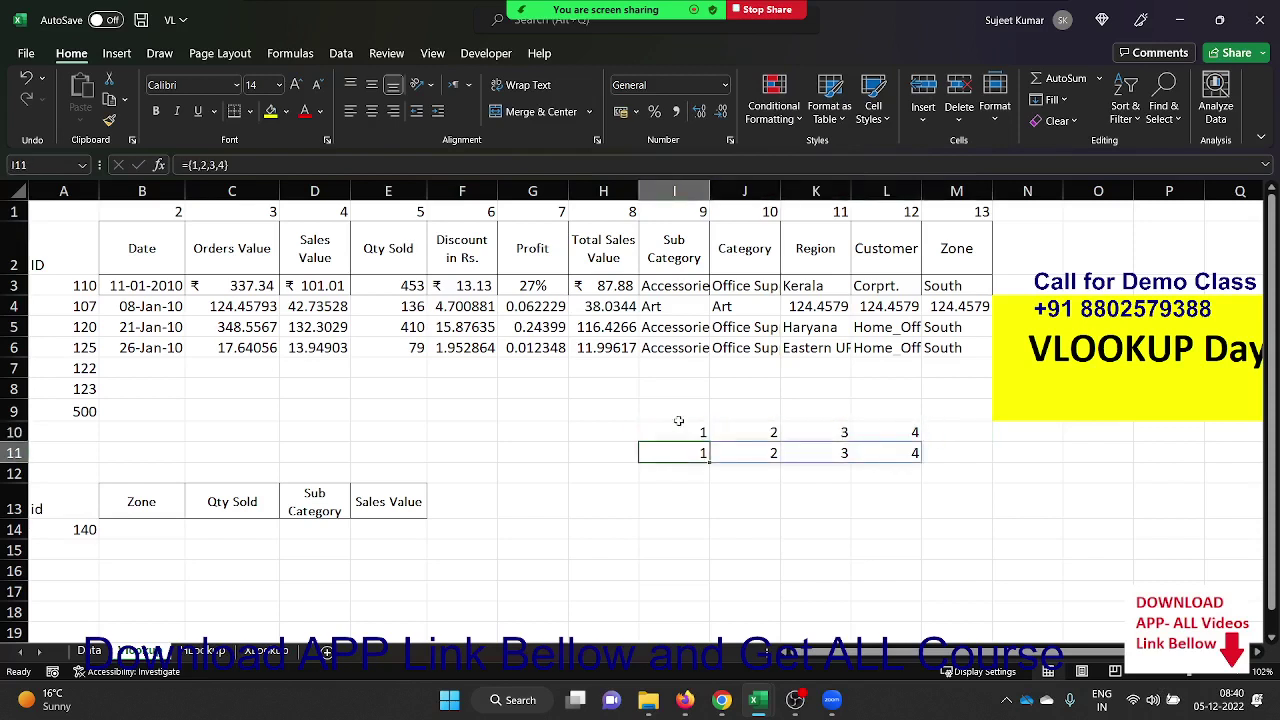
key(F2)
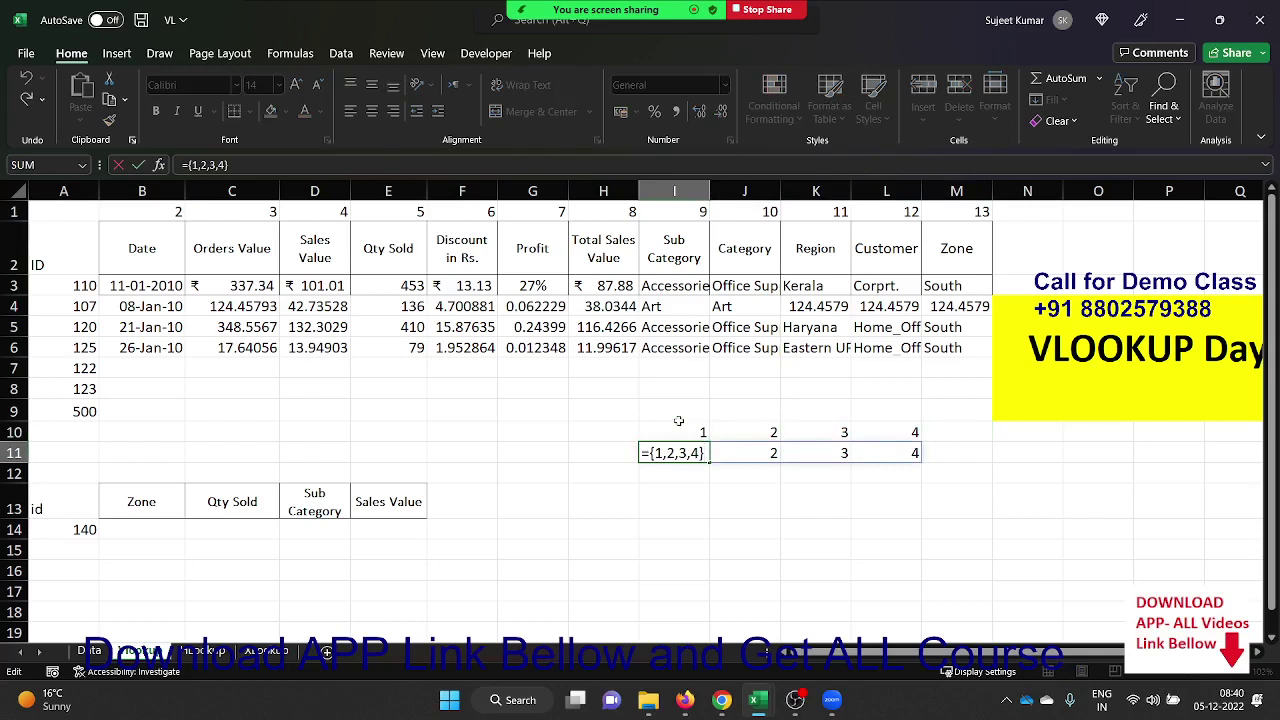
key(Escape)
Start a VLOOKUP formula in B7 with A7 as the lookup value
key(Left)
key(Left)
key(Left)
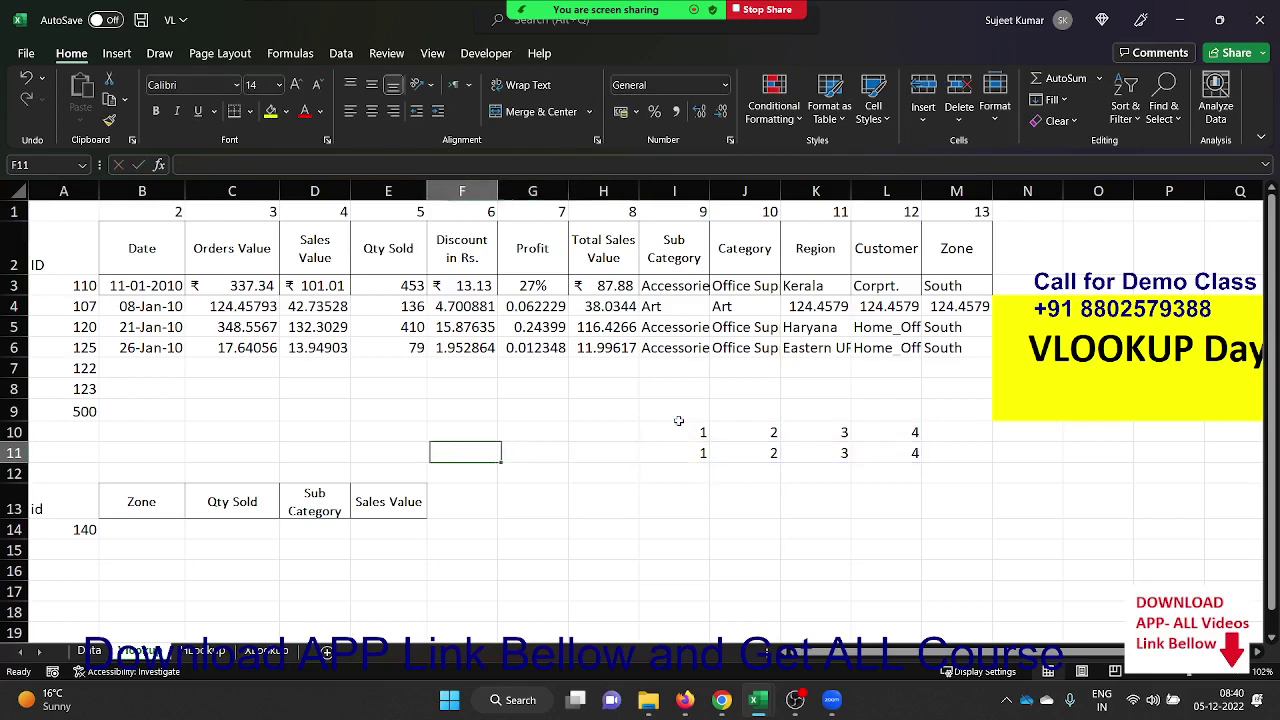
key(Left)
key(Left)
key(Left)
key(Up)
key(Up)
key(Up)
key(Up)
key(Left)
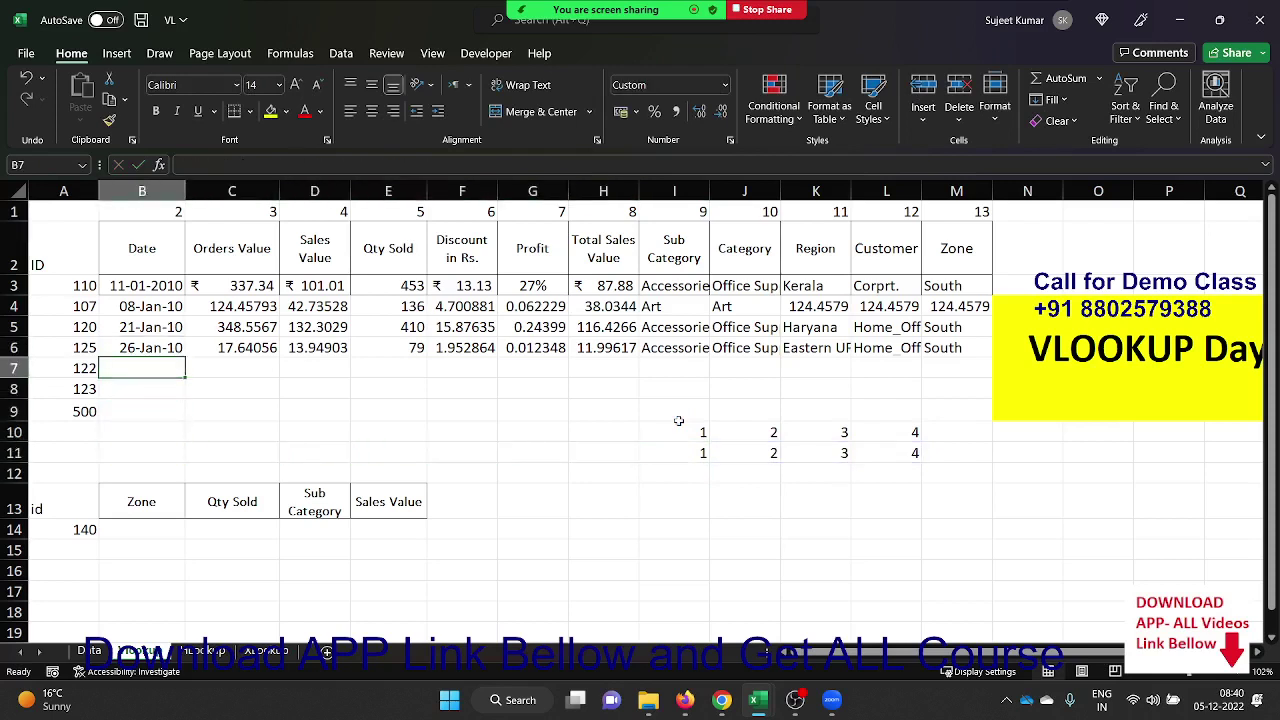
text(=vl)
key(Tab)
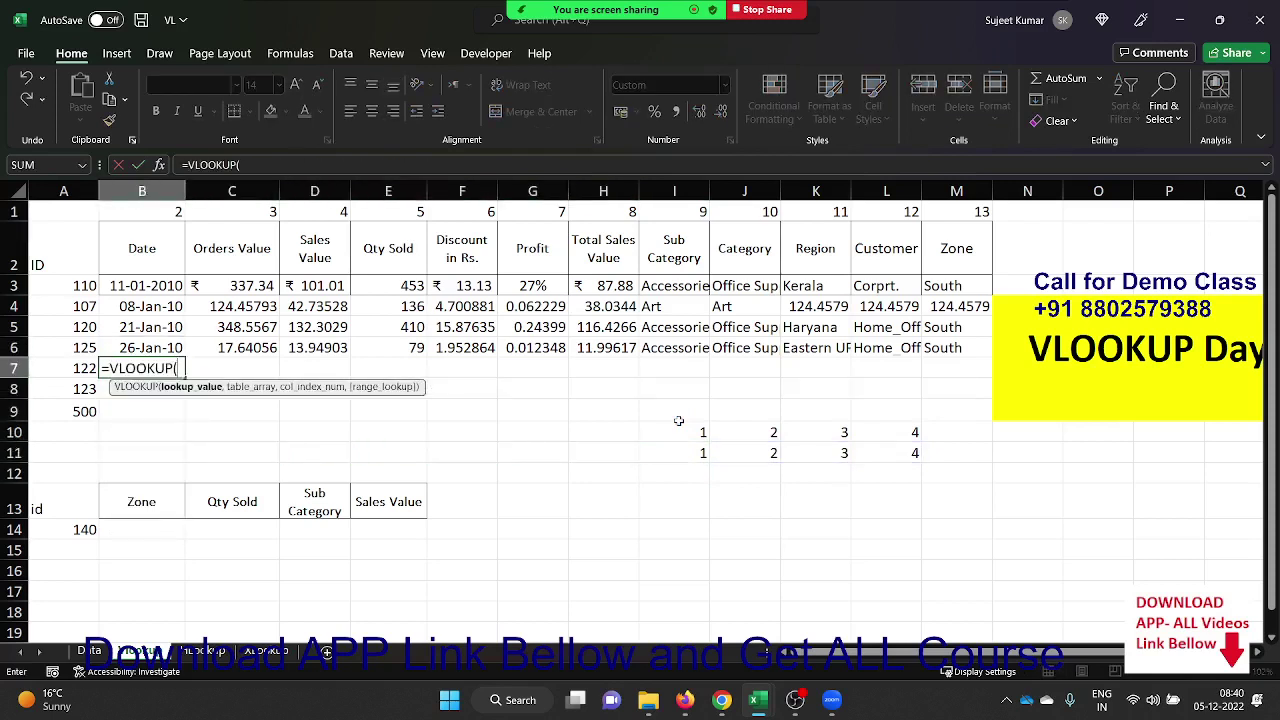
key(Left)
text(,)
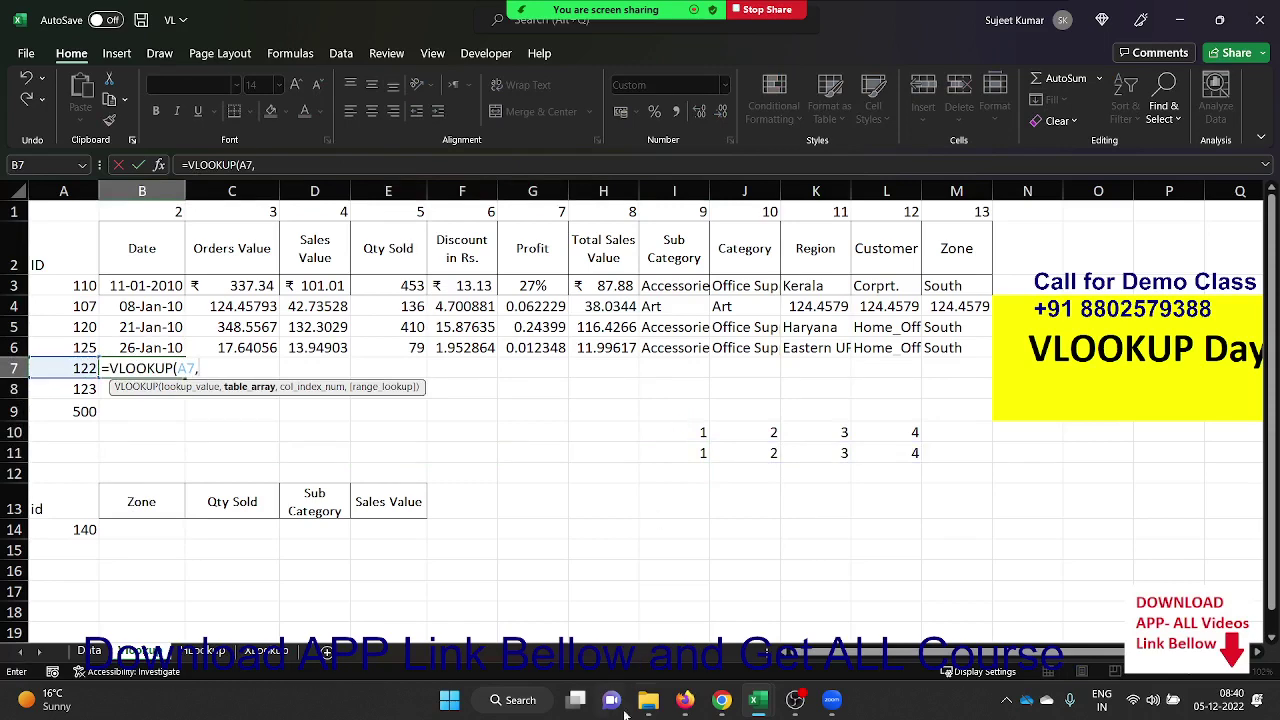
Complete the B7 formula with Data!A:M as the table array, {2,3,4,5,6,7,8,9,10,11,12,13} as the column index and 0 for an exact match
click(89, 651)
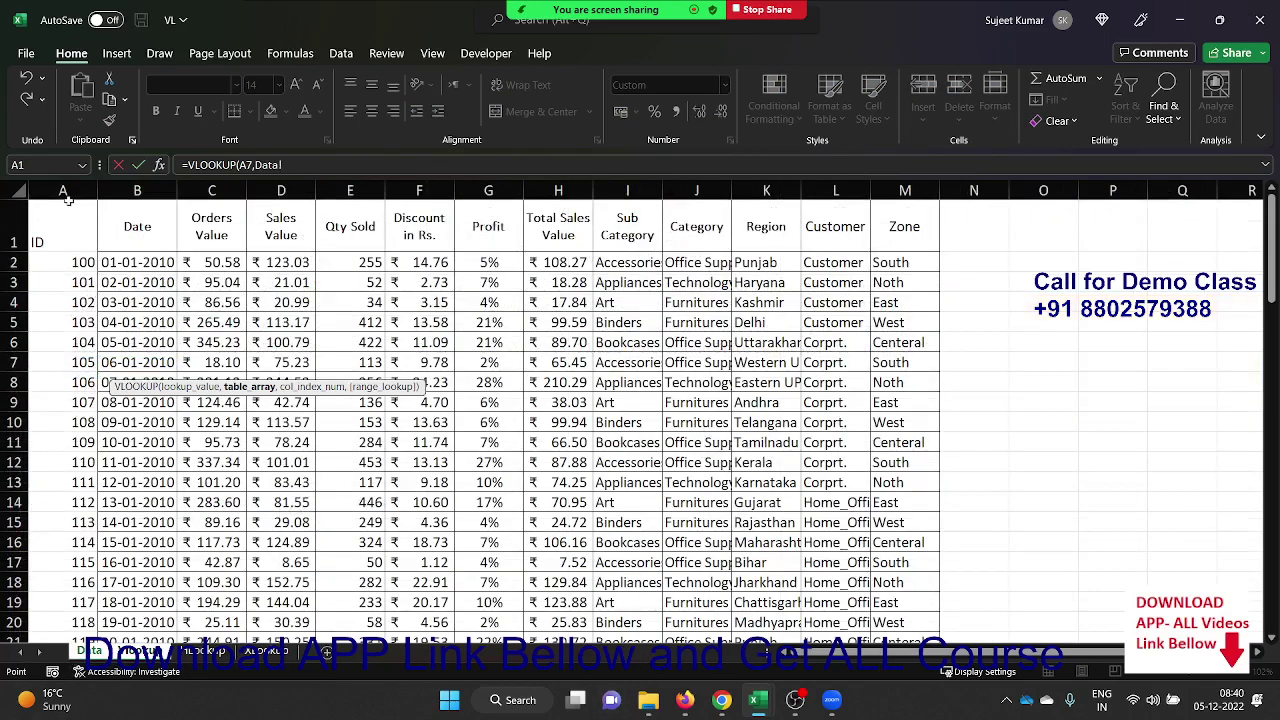
drag(65, 192, 887, 206)
text(,)
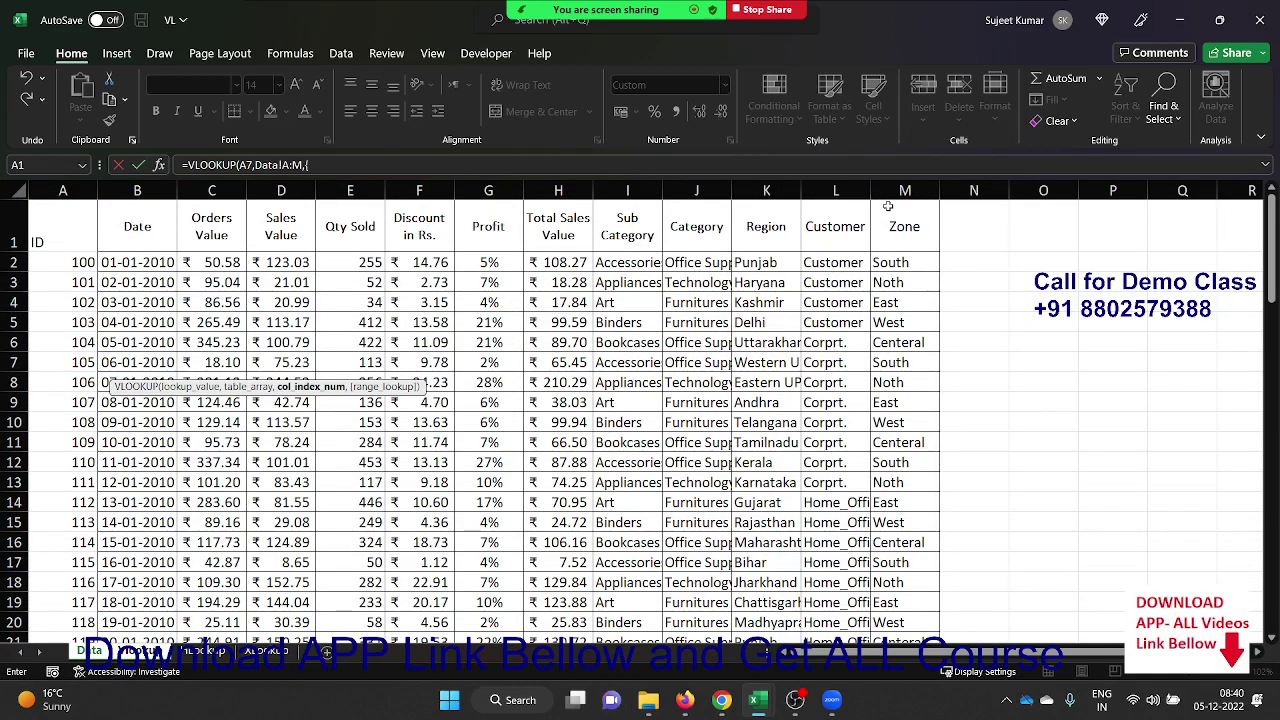
text({2,3,4,5,6,7,8,9,10,11,12,13)
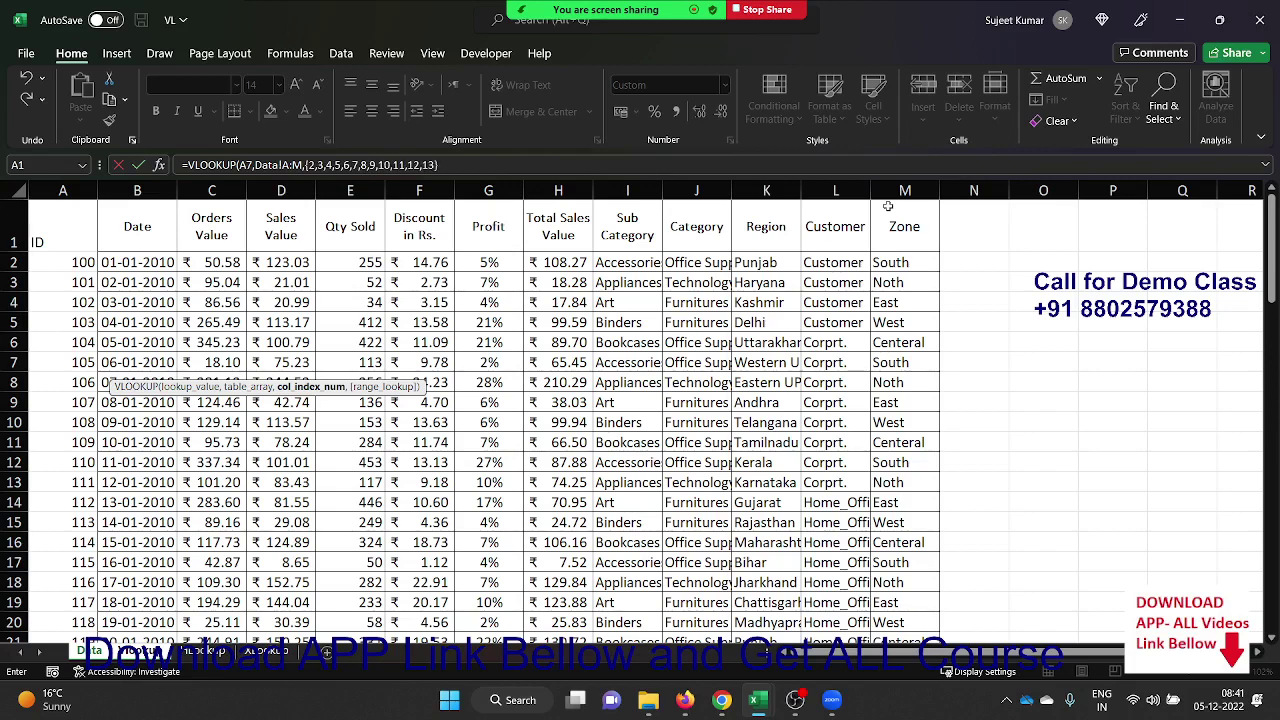
text(},0)
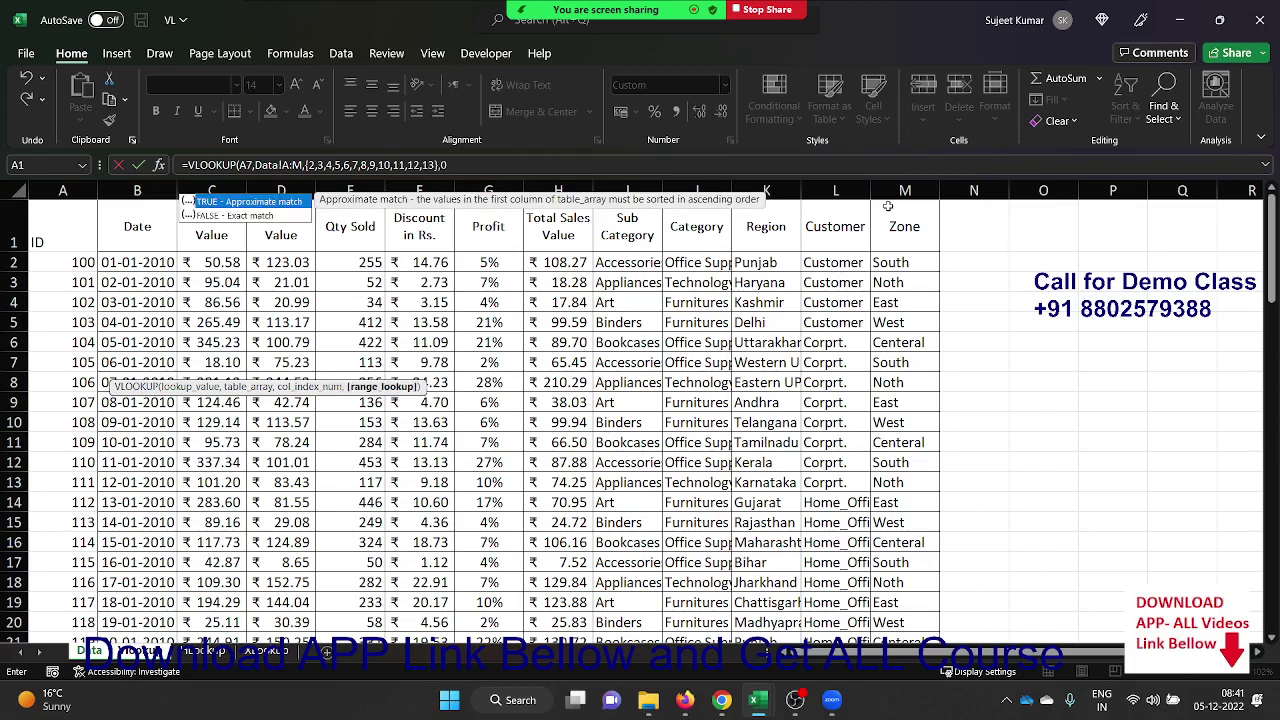
key(Return)
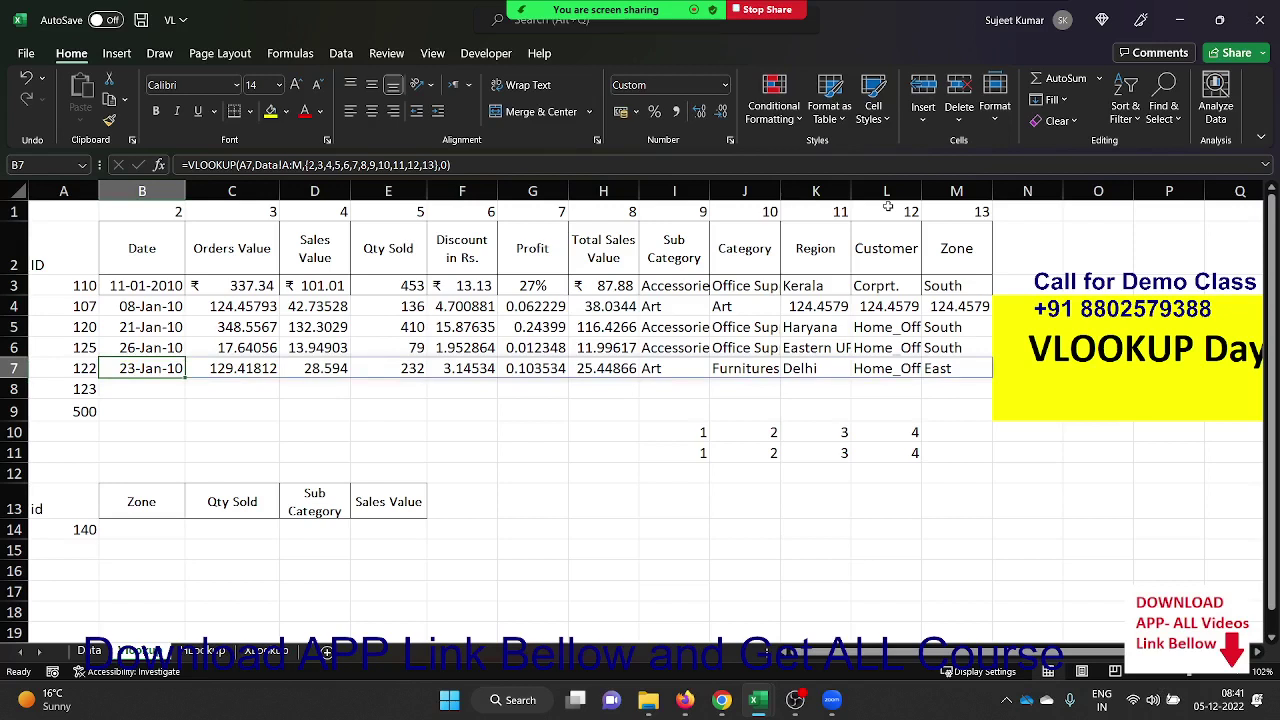
Enter =VLOOKUP(A8,Data!A:M,{2,3,4,5,6,7,8,9,10,11,12,13},0) in B8
key(Down)
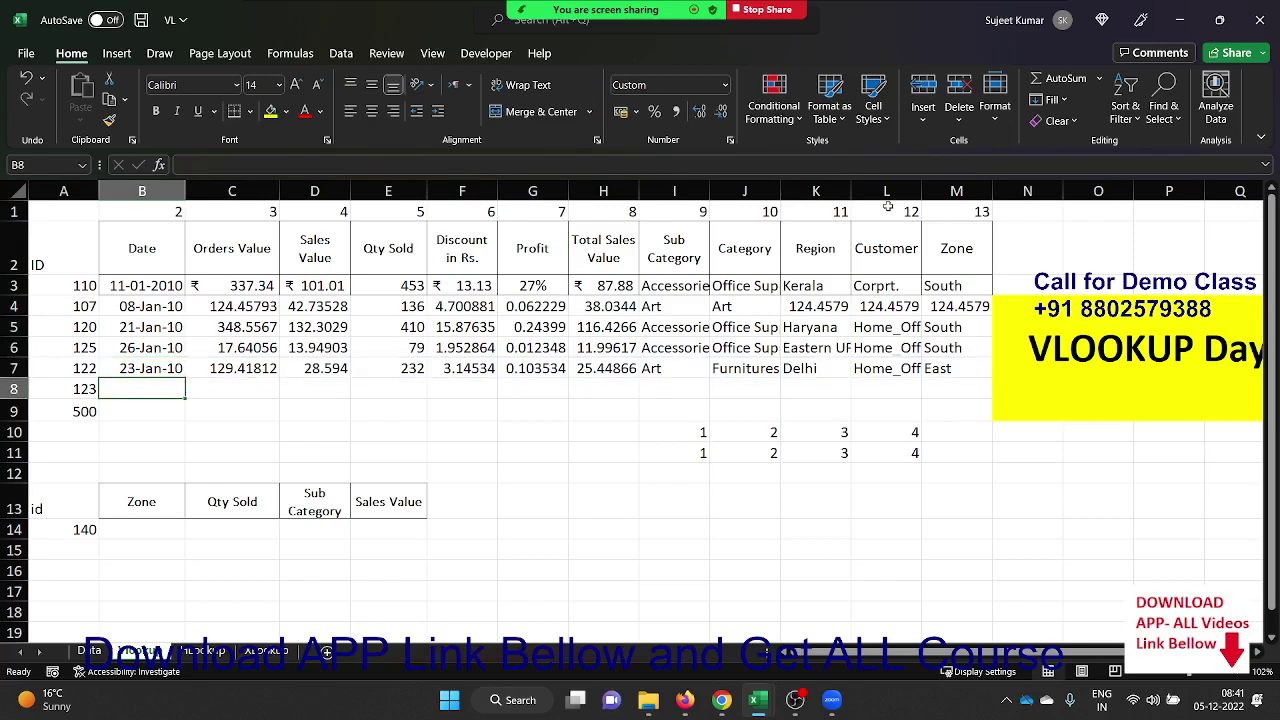
text(=VLOOKUP()
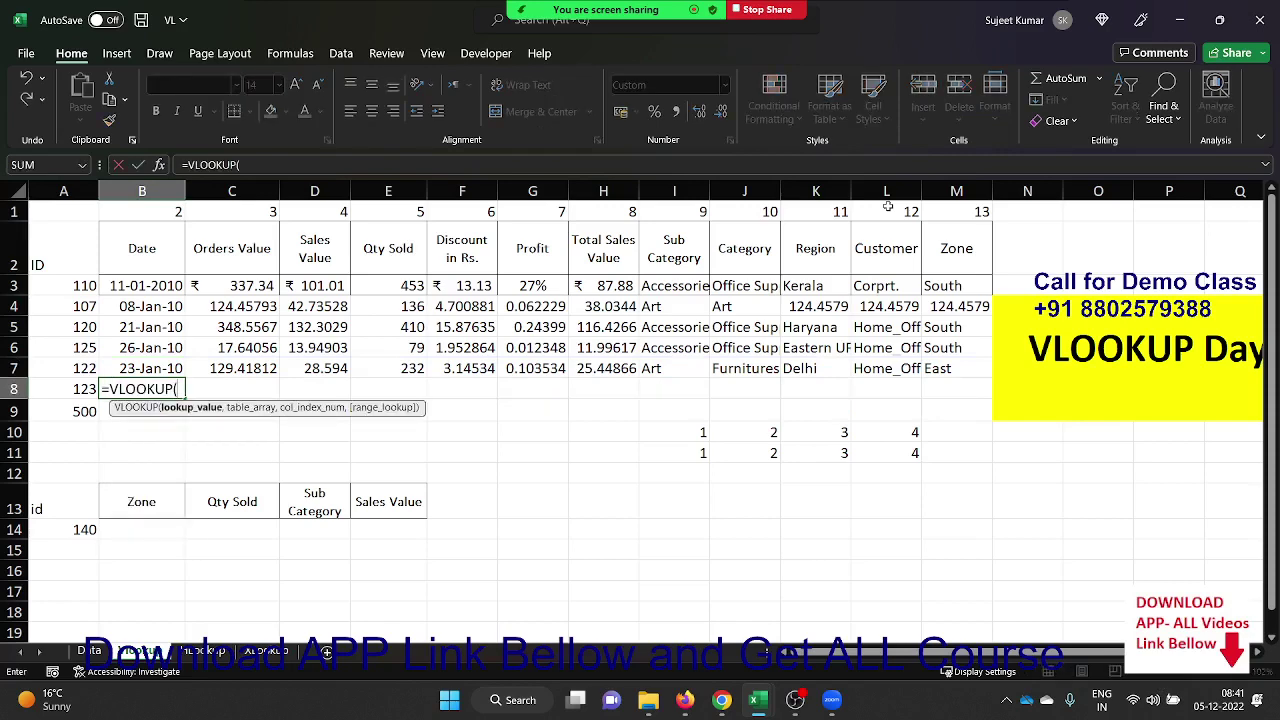
key(Left)
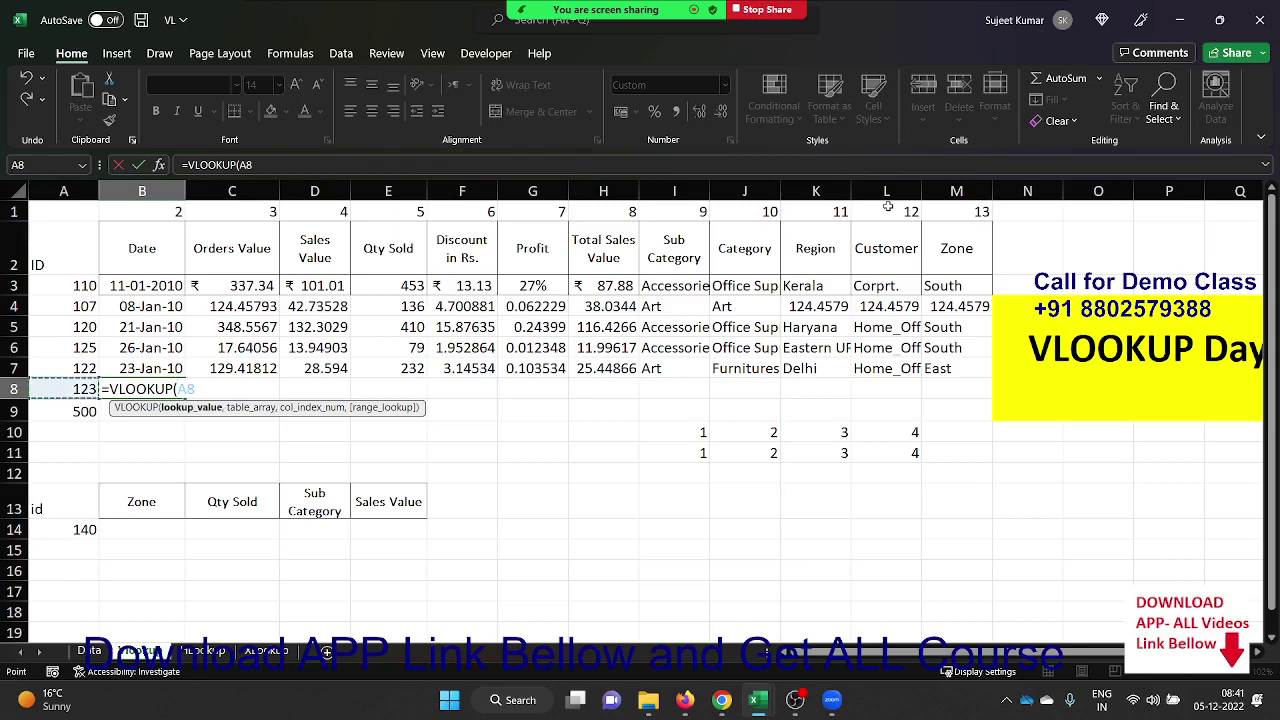
text(,)
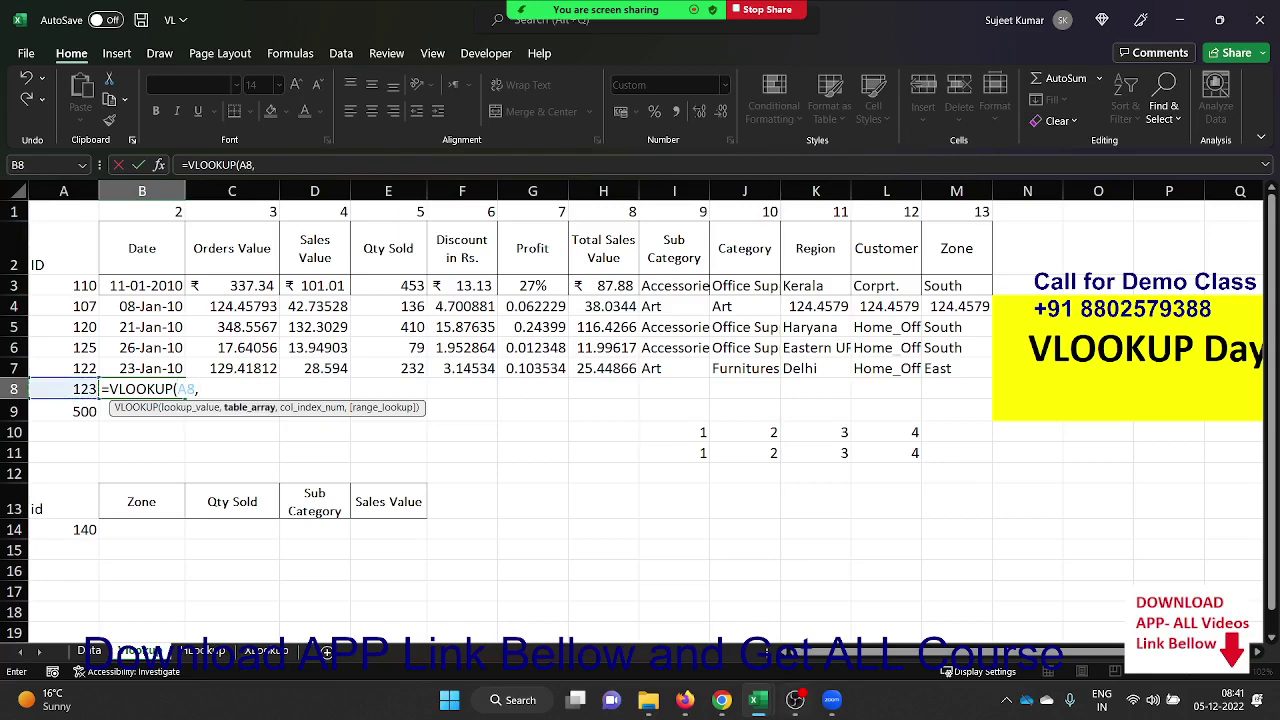
click(90, 651)
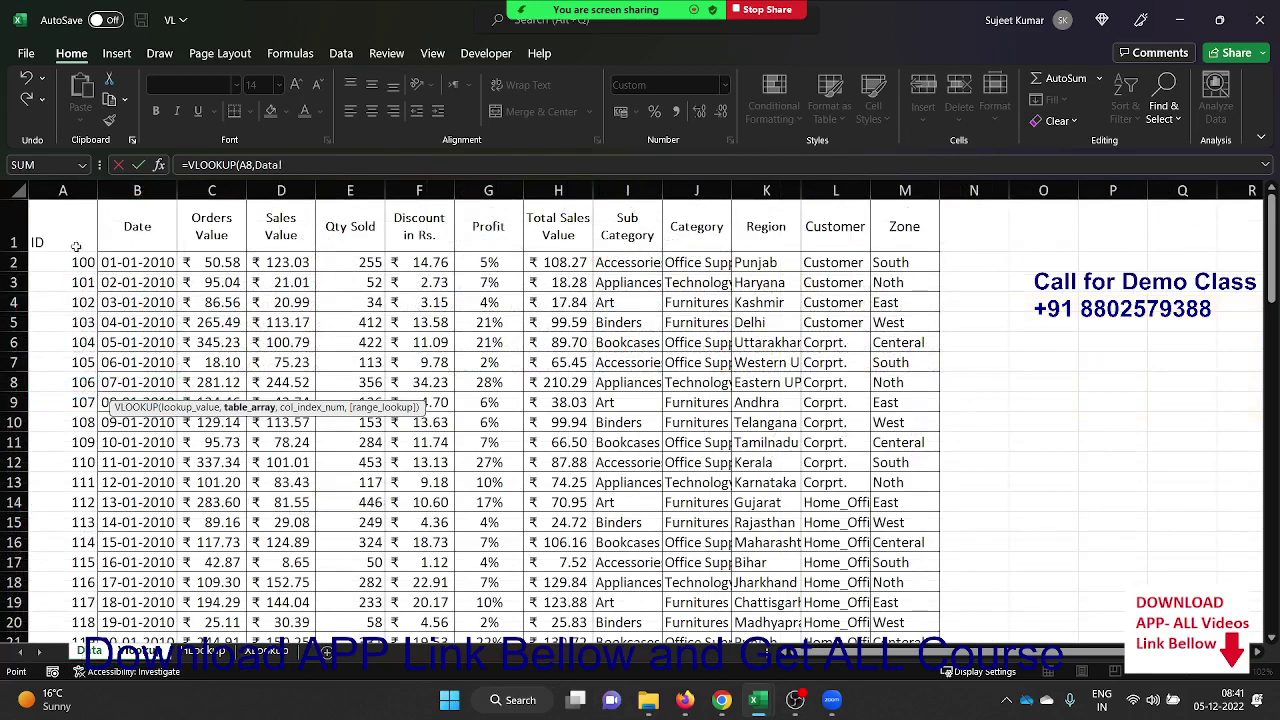
drag(72, 194, 907, 174)
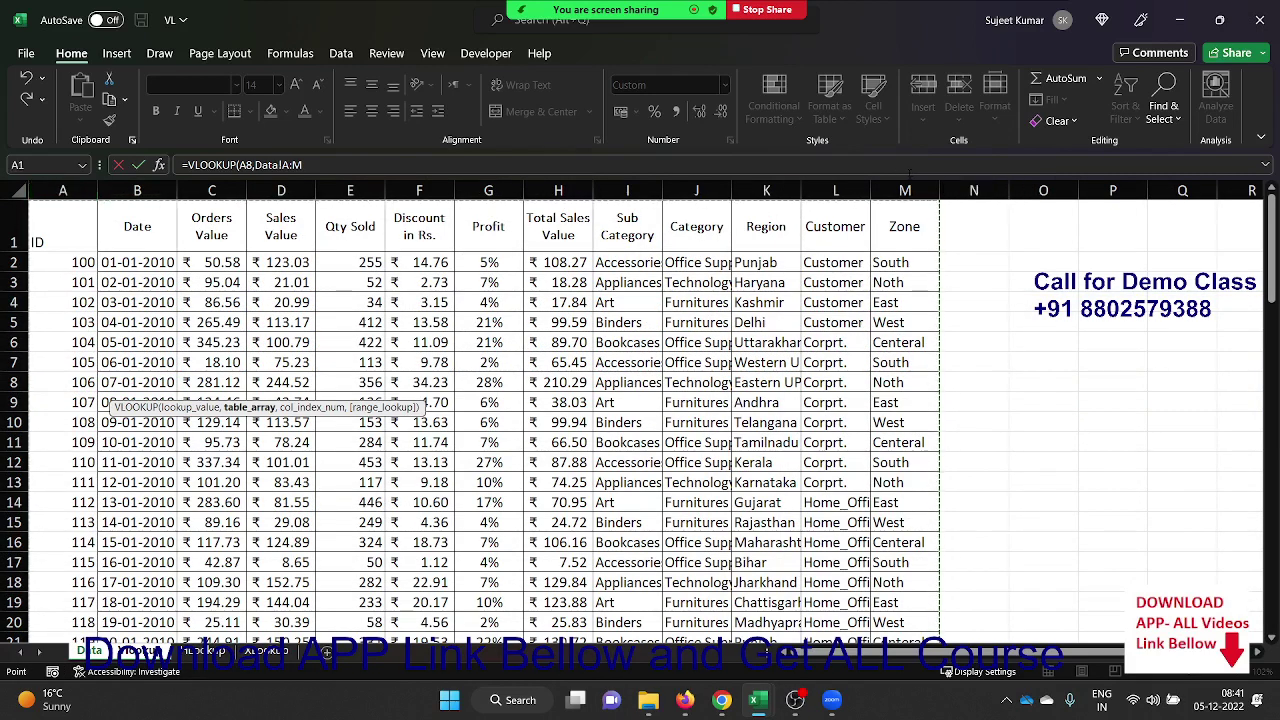
text(,)
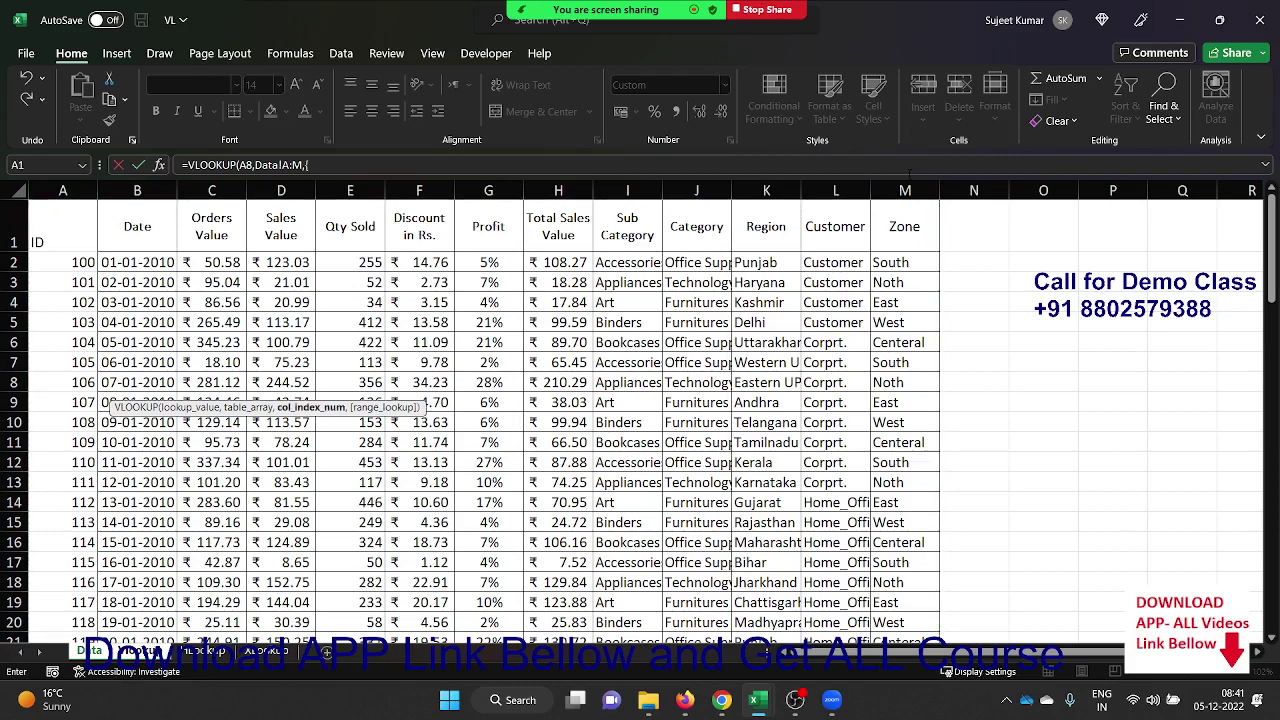
text({2,3,4,5,6,7,8,9,10,11,12,13},0)
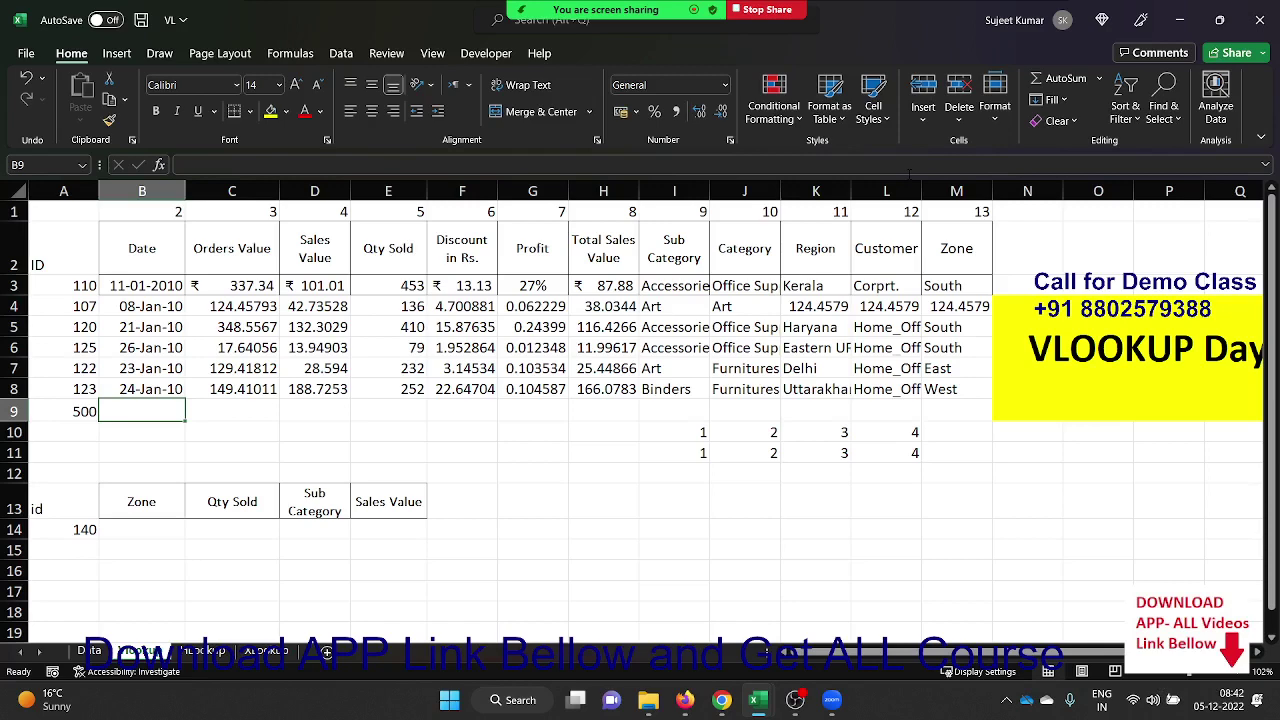
Insert a blank row above the row with ID 500 and move to A9
key(shift+space)
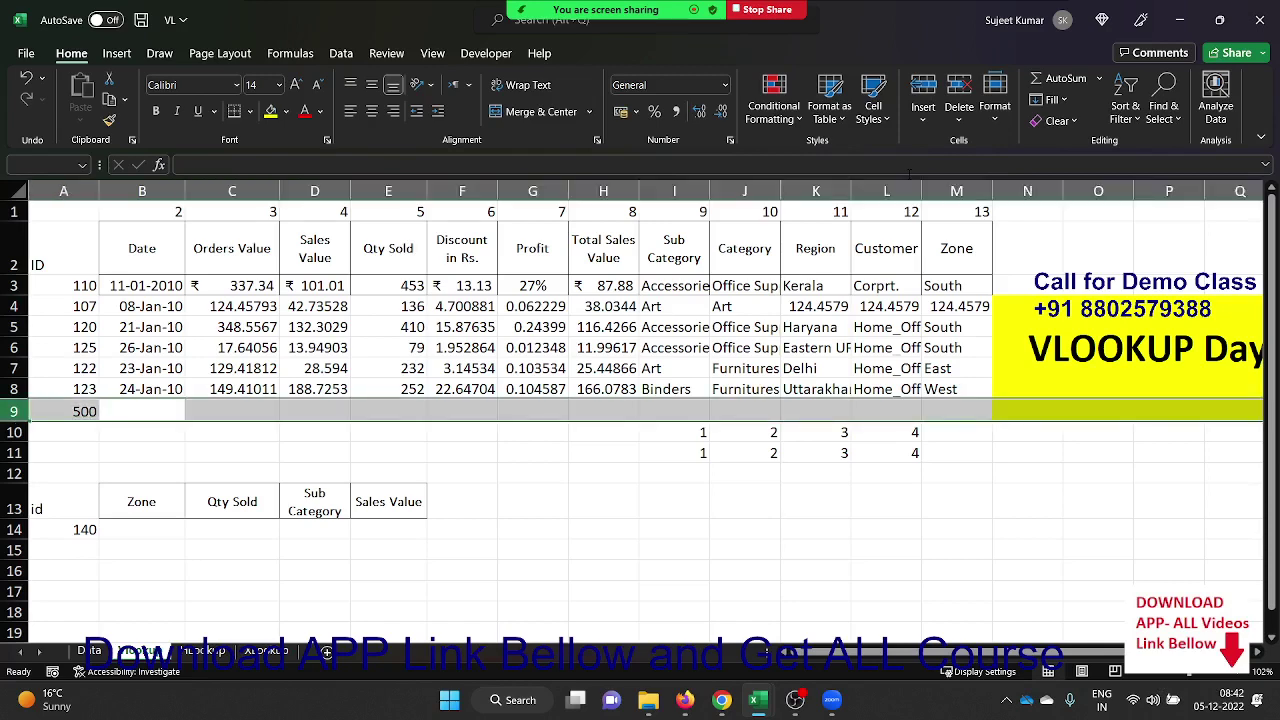
key(ctrl+shift+plus)
key(Up)
key(Down)
key(Left)
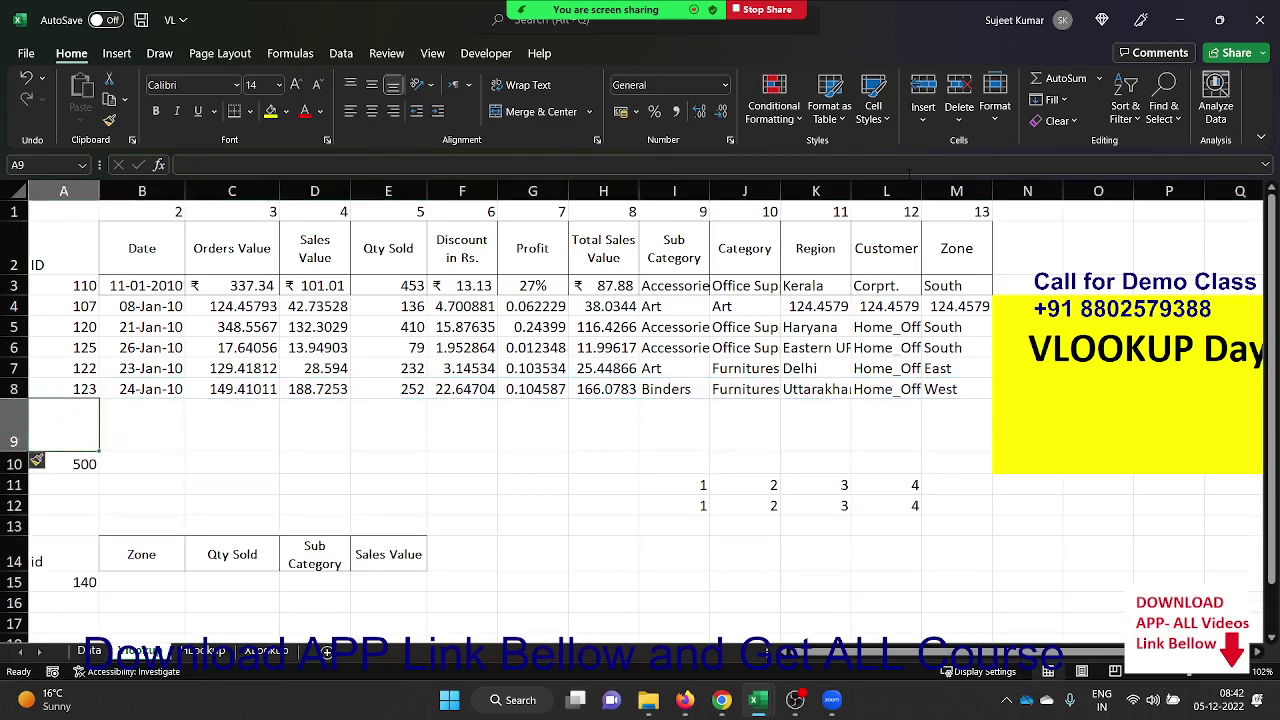
Enter 135 as the ID in A9
text(13)
key(Return)
key(Up)
key(F2)
text(5)
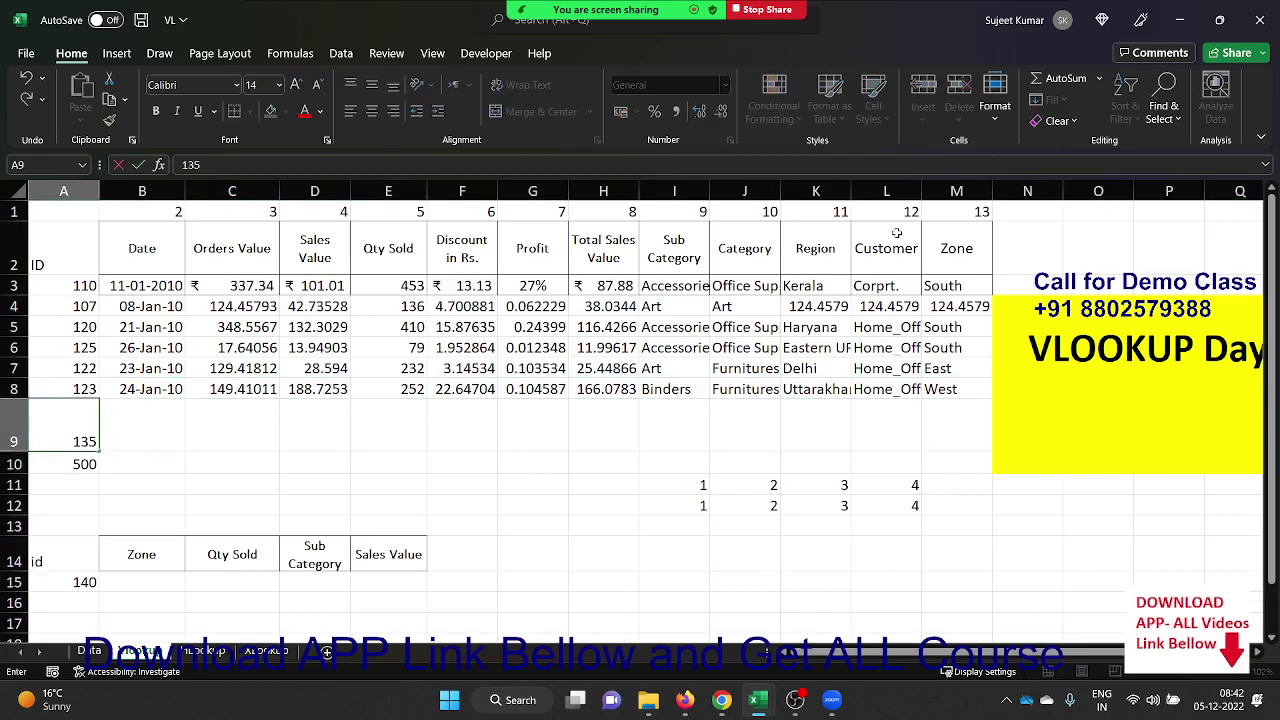
key(Return)
key(Up)
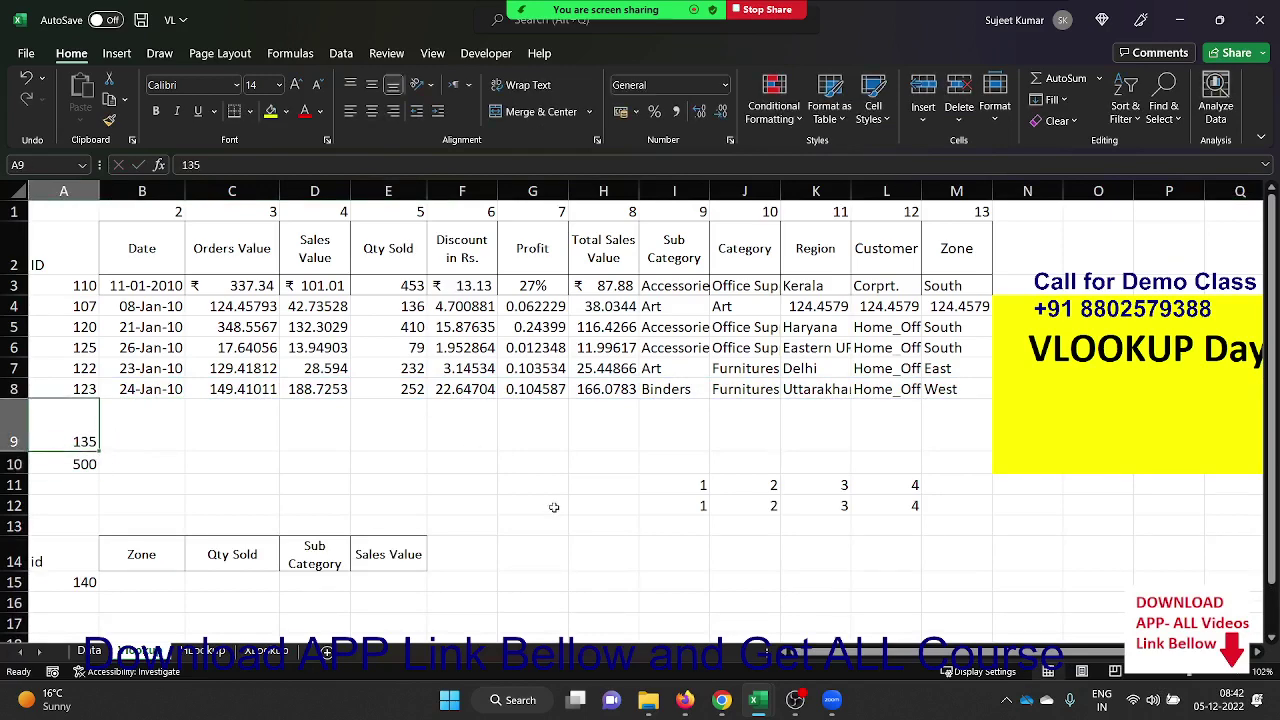
Compare the header order in row 2 of the Vlookup sheet with the headers on the Data sheet
drag(130, 246, 888, 250)
drag(37, 258, 960, 250)
click(100, 651)
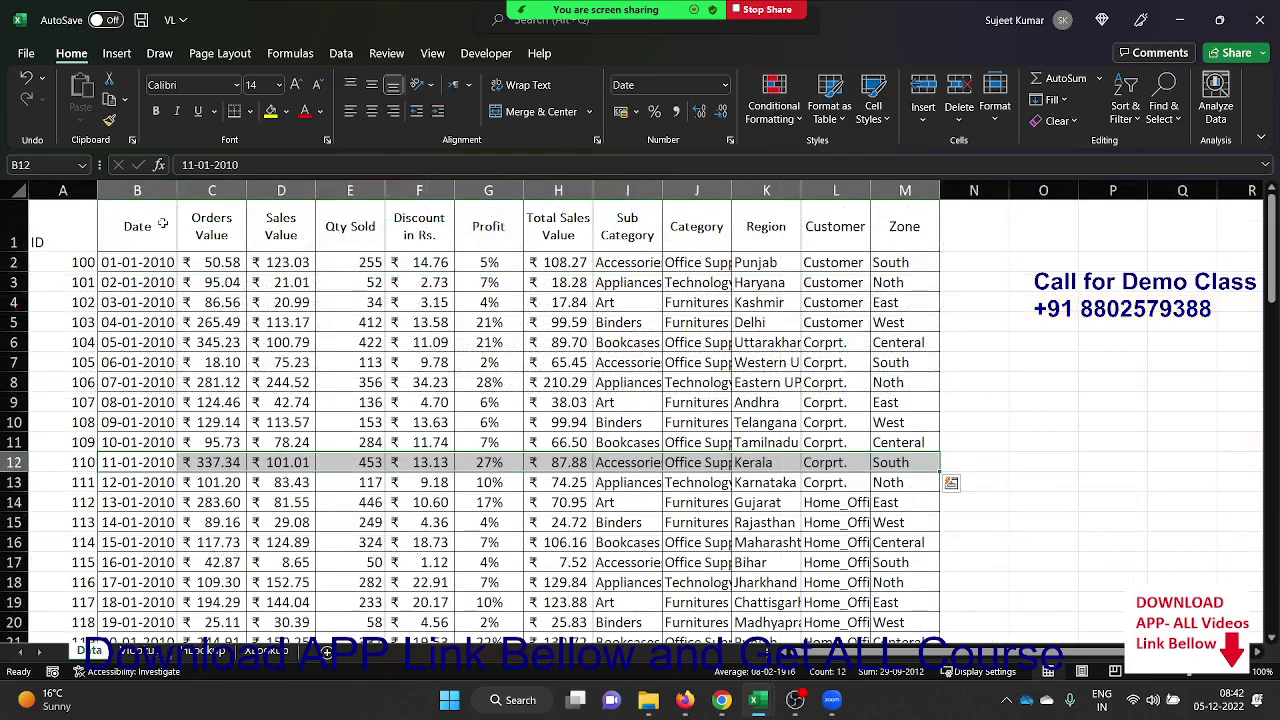
Enter =XLOOKUP(A9,Data!A:A,Data!B:B) in B9 of the Vlookup sheet to return the date for ID 135
click(85, 232)
drag(85, 232, 953, 235)
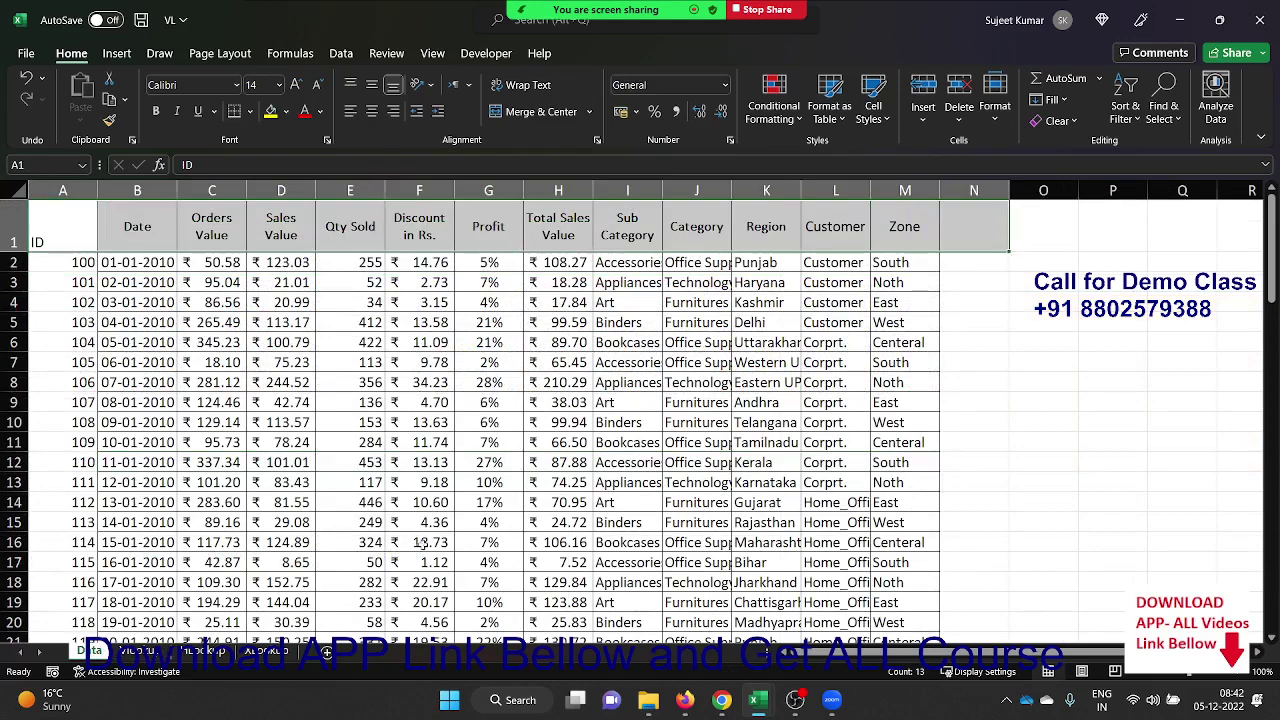
click(137, 651)
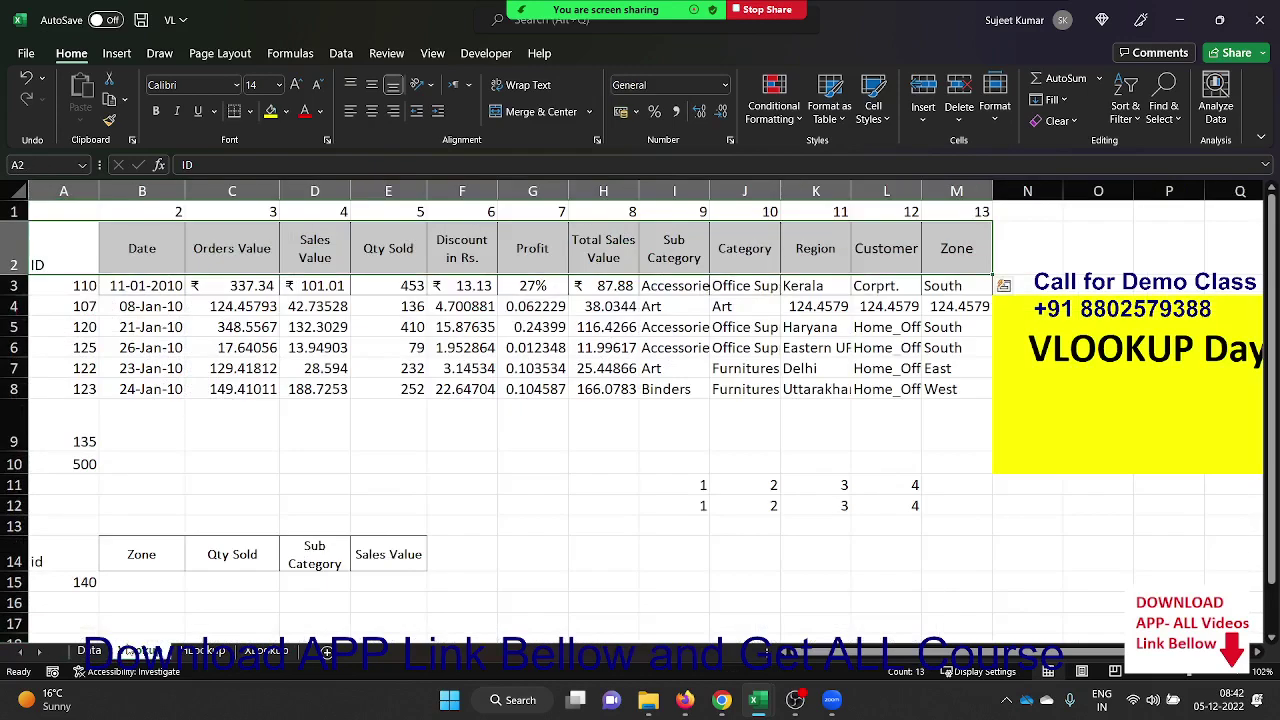
click(142, 433)
text(=xl)
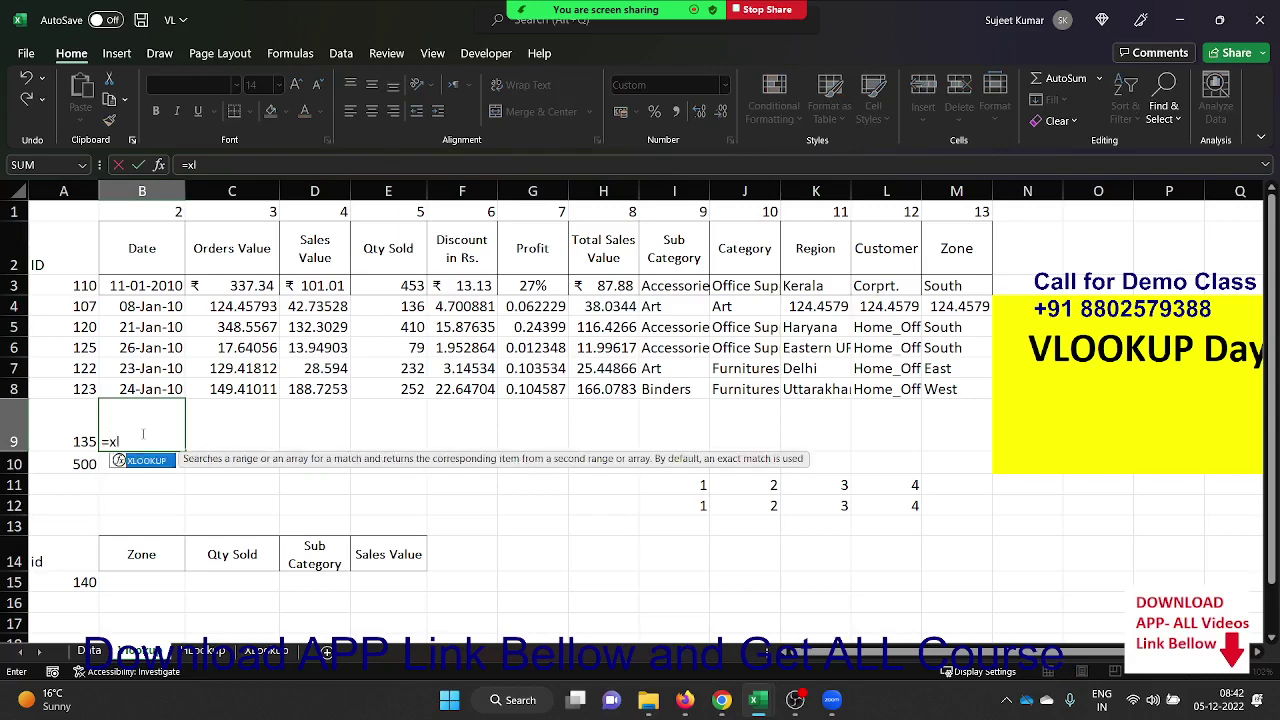
key(Tab)
click(64, 428)
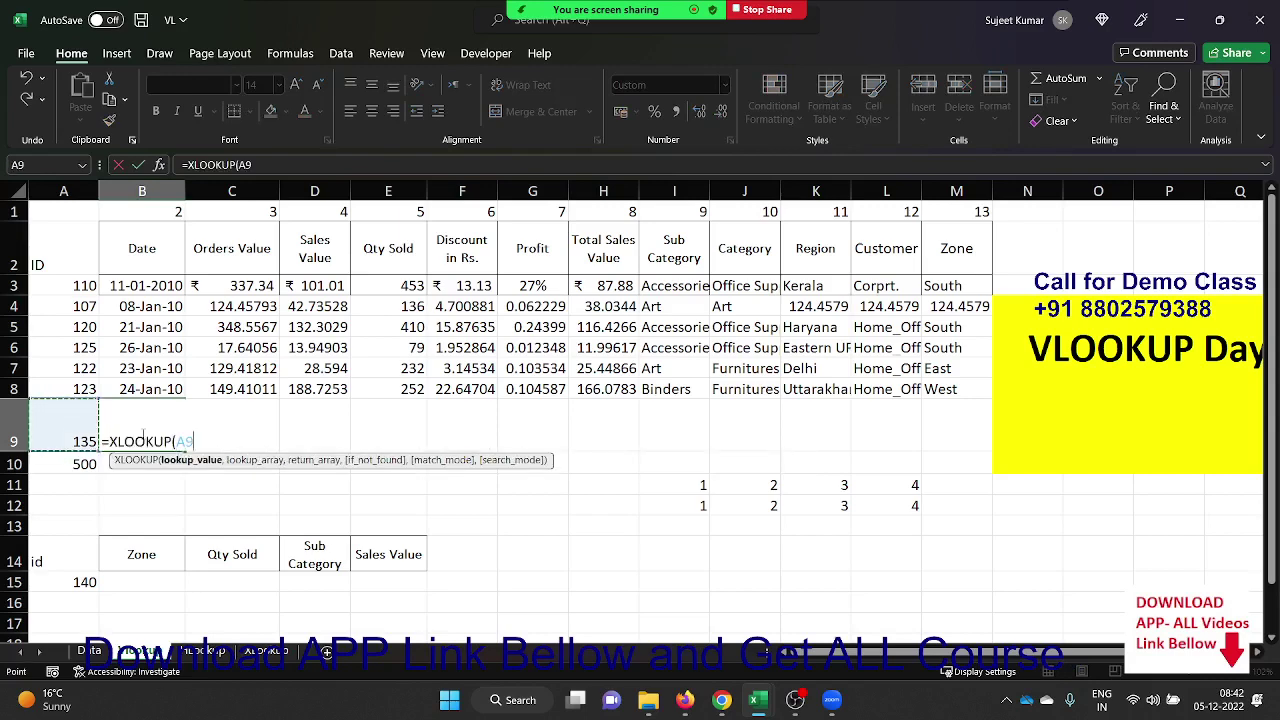
text(,Data!)
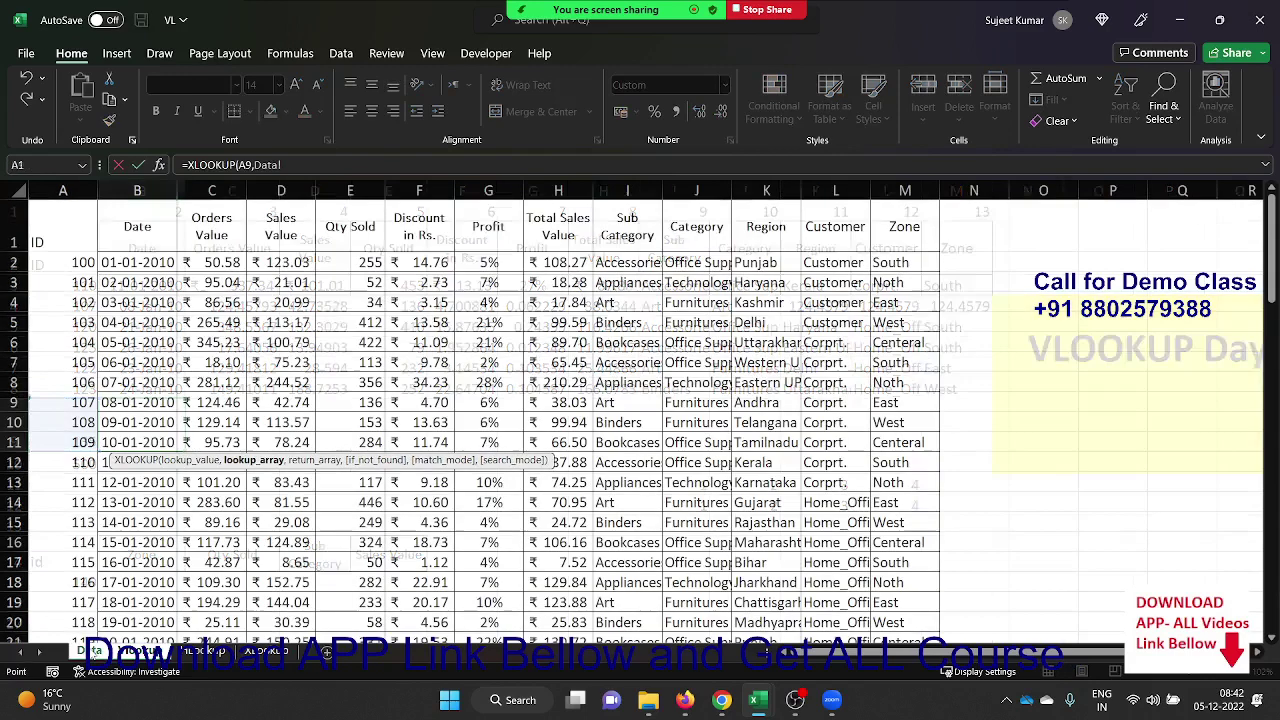
click(90, 651)
click(76, 275)
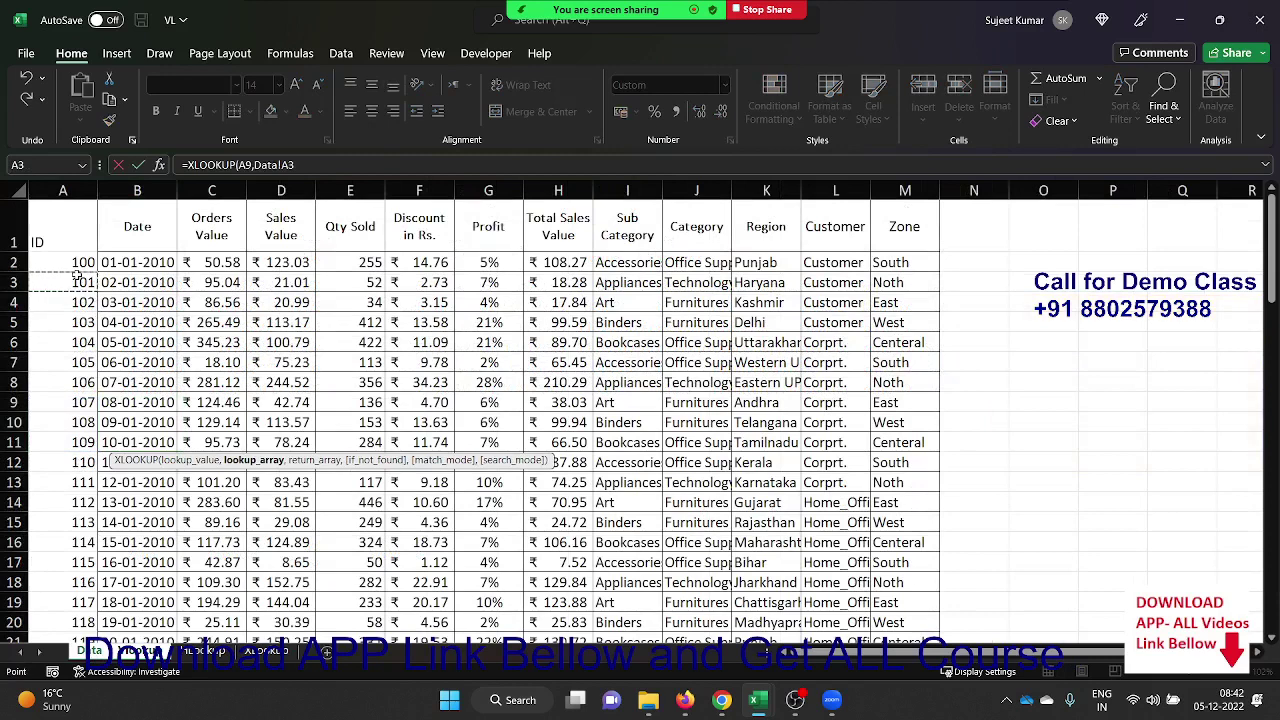
key(Up)
key(Up)
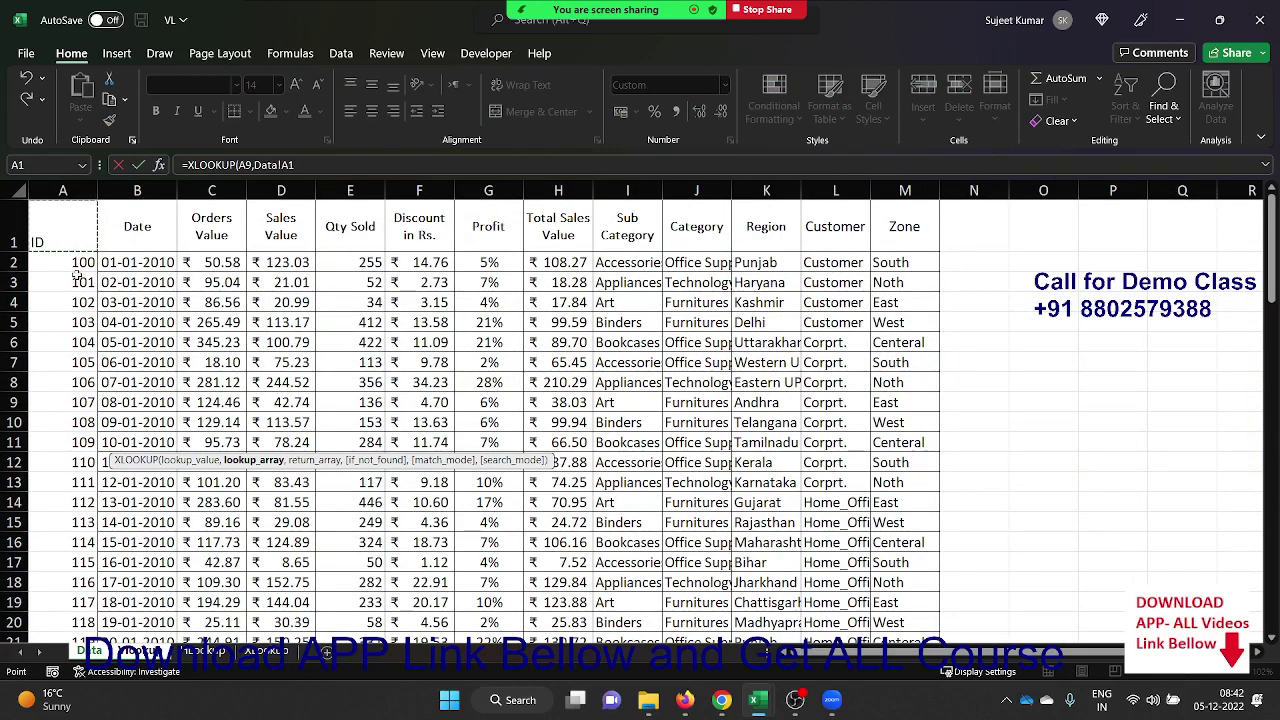
key(ctrl+space)
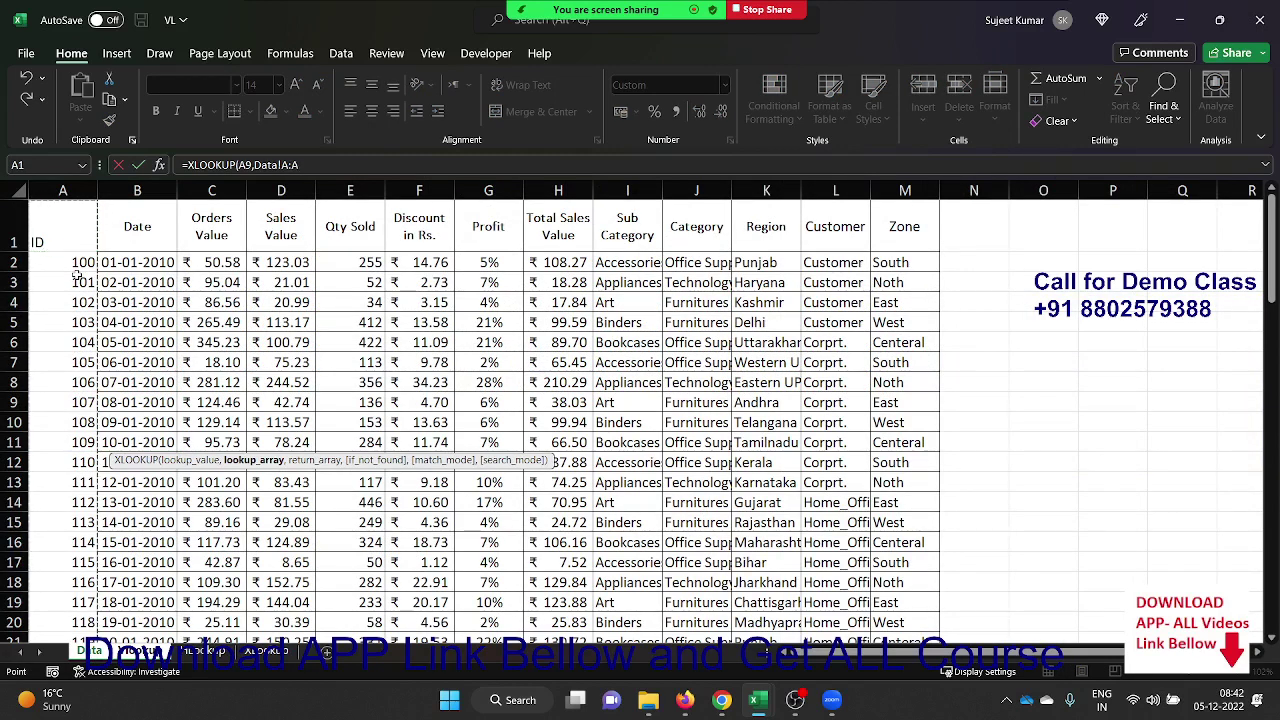
text(,)
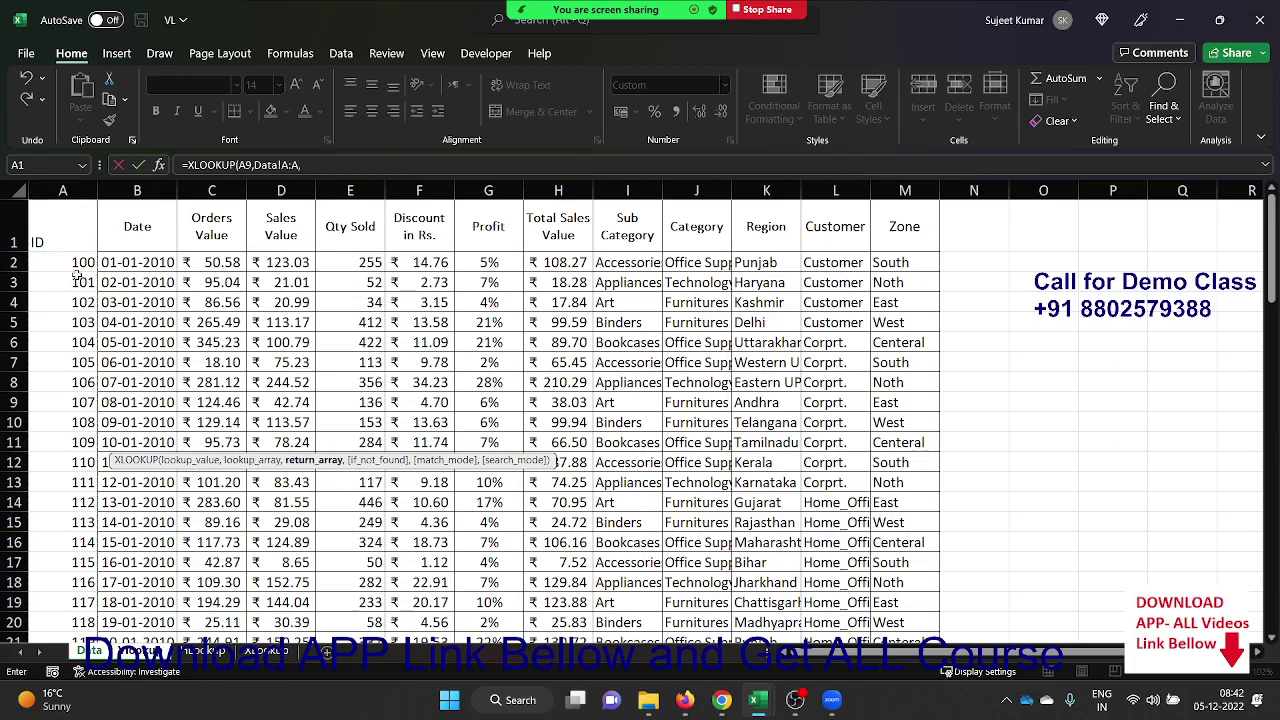
click(150, 188)
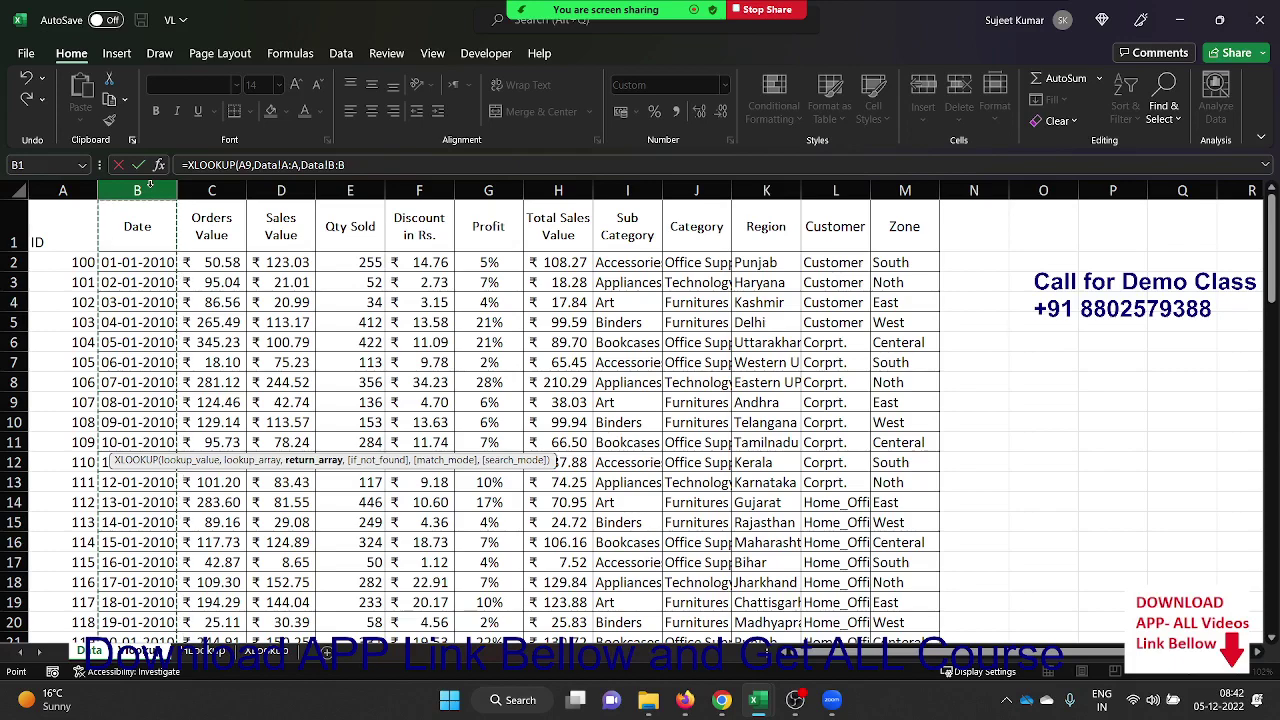
key(Return)
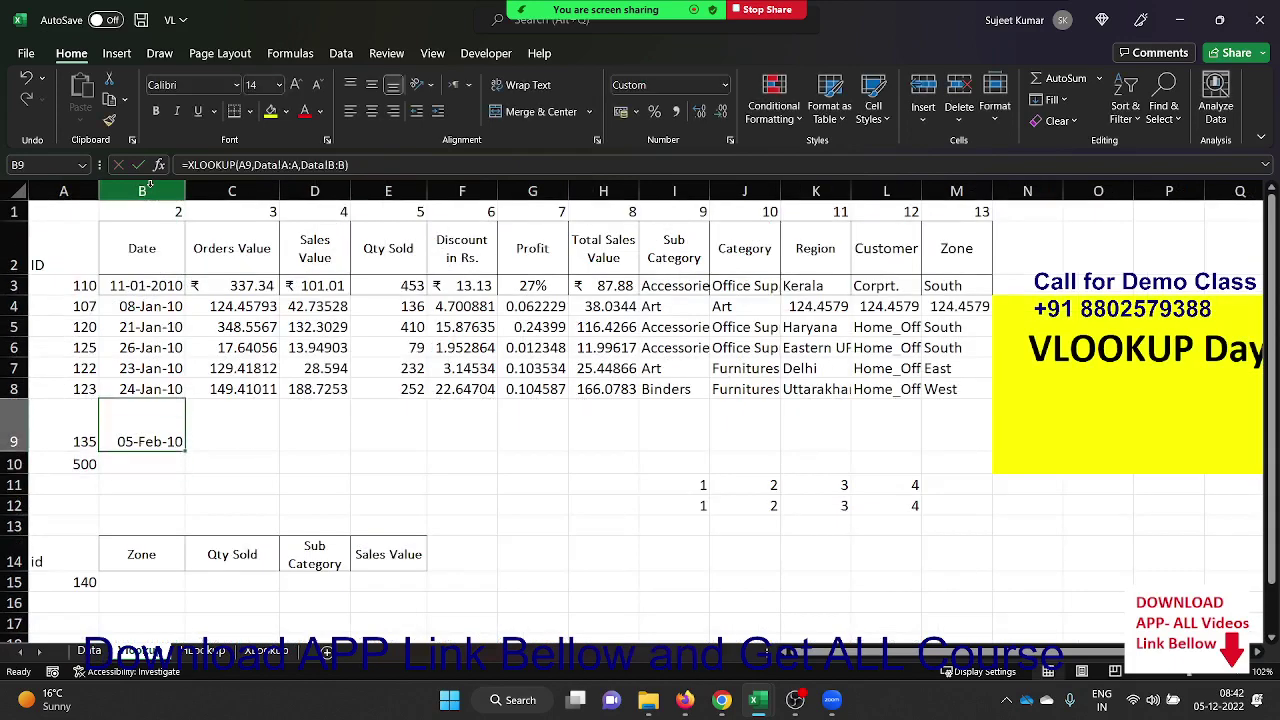
Lock the lookup value and lookup array in B9 so the formula reads =XLOOKUP($A9,Data!$A:$A,Data!B:B)
double_click(170, 430)
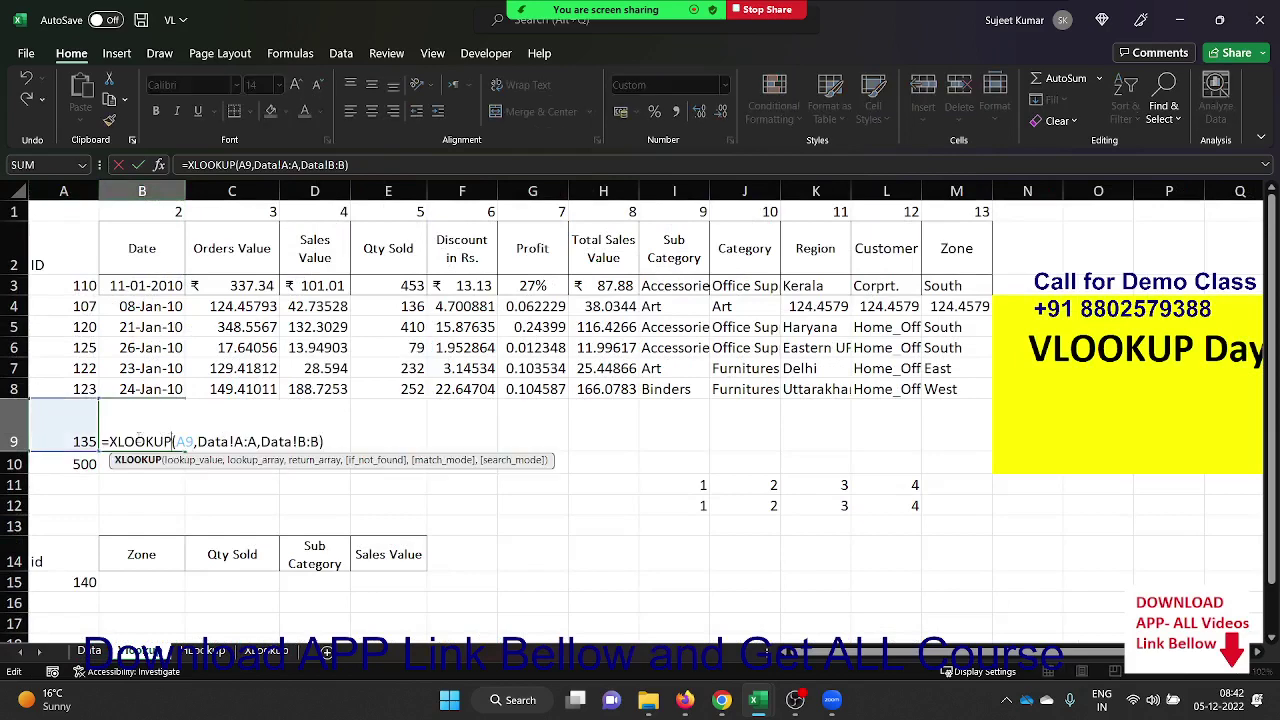
click(178, 441)
text($)
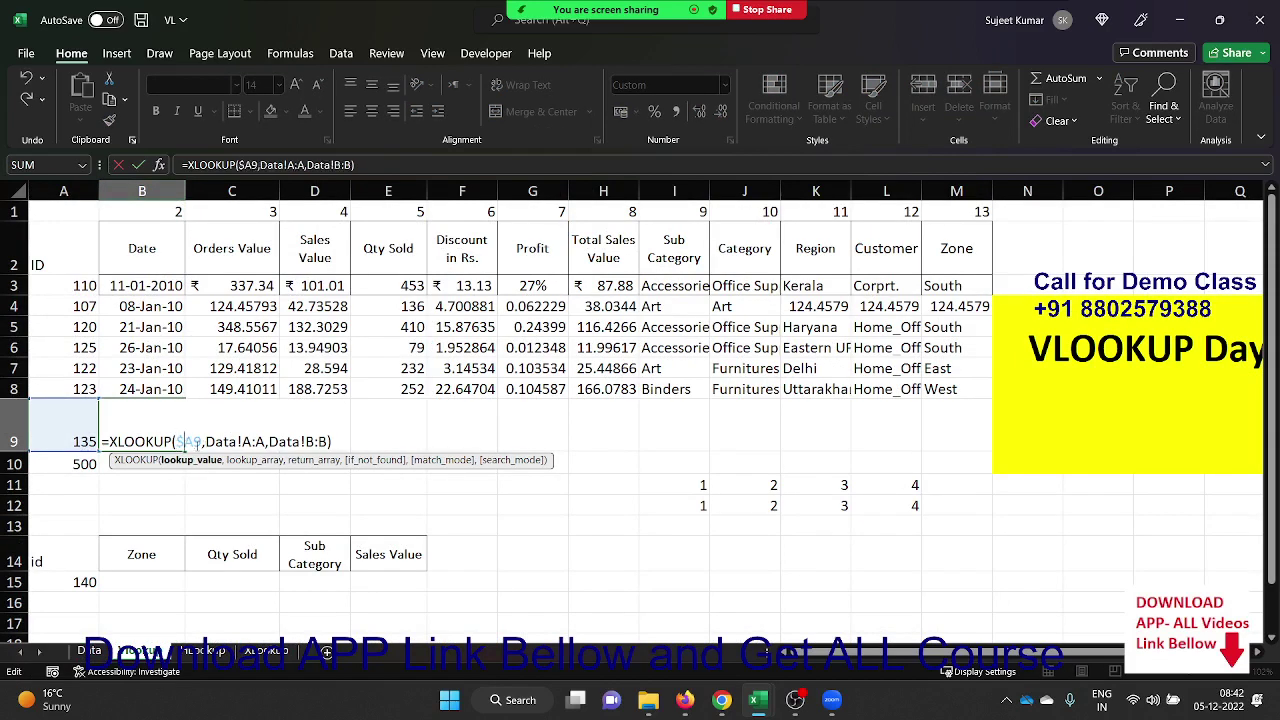
click(203, 441)
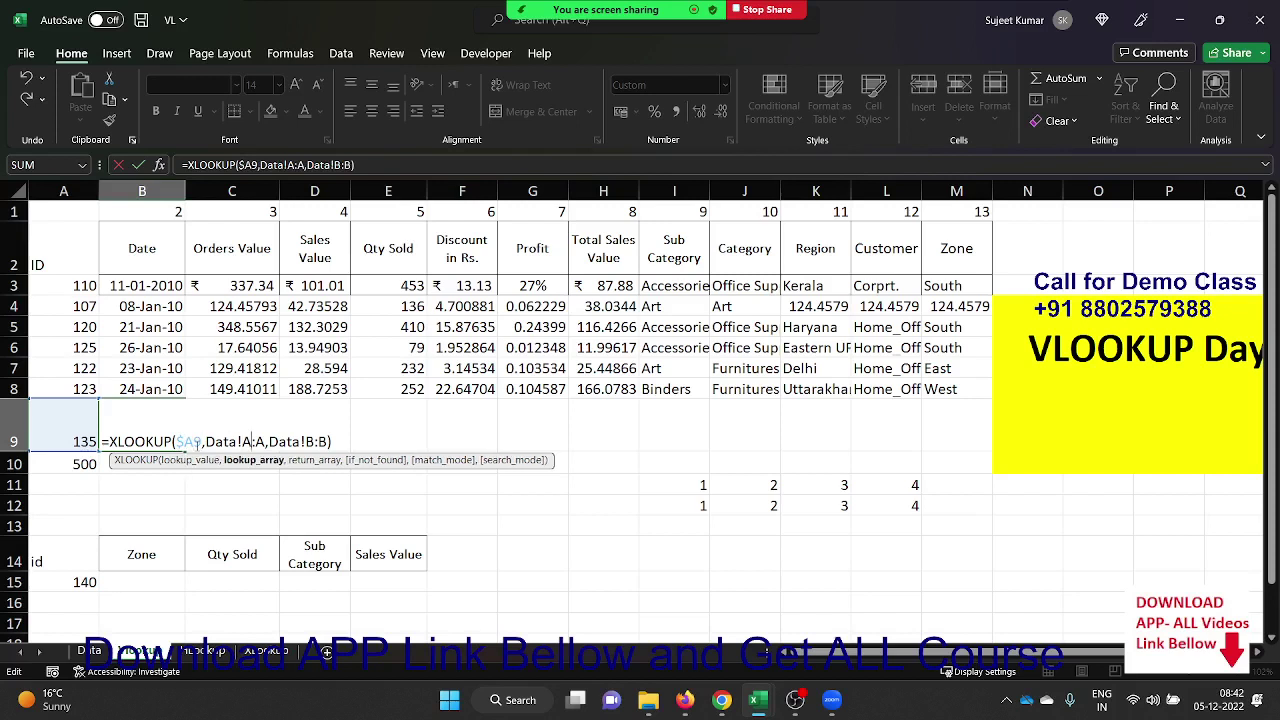
key(F4)
key(Right)
key(Right)
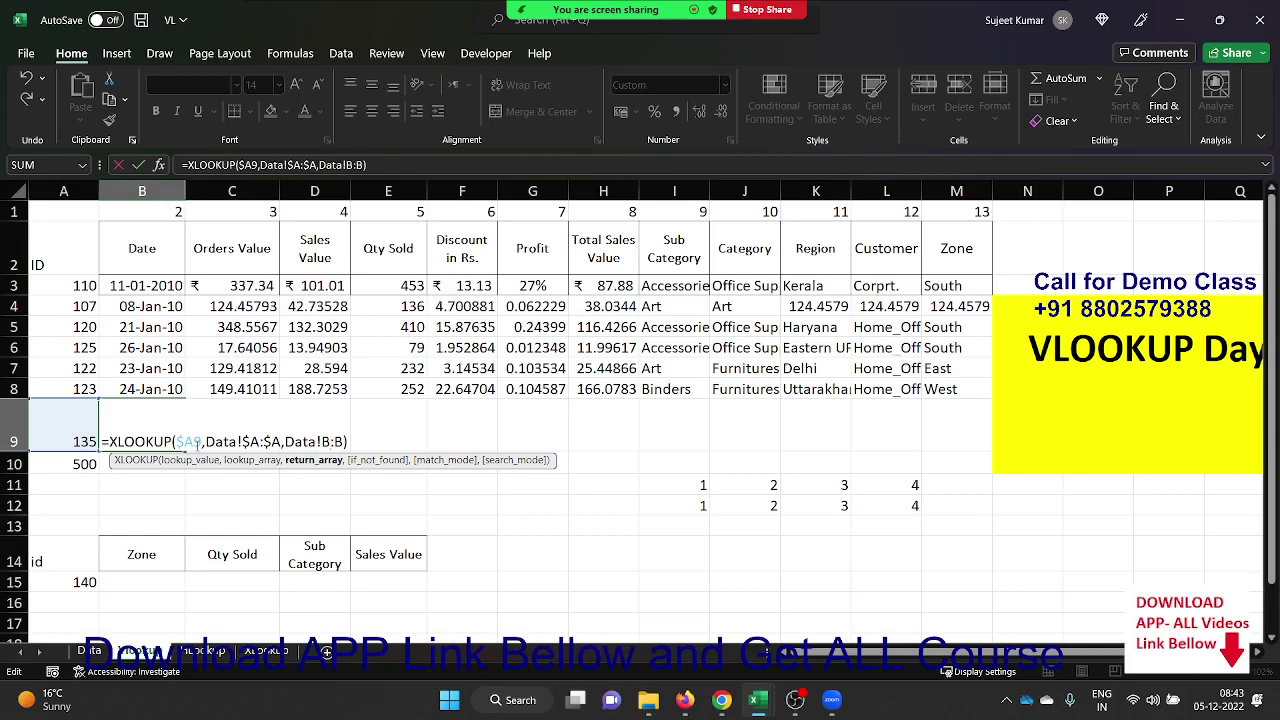
key(ctrl+Return)
Fill the XLOOKUP formula from B9 across through M9
drag(170, 441, 196, 444)
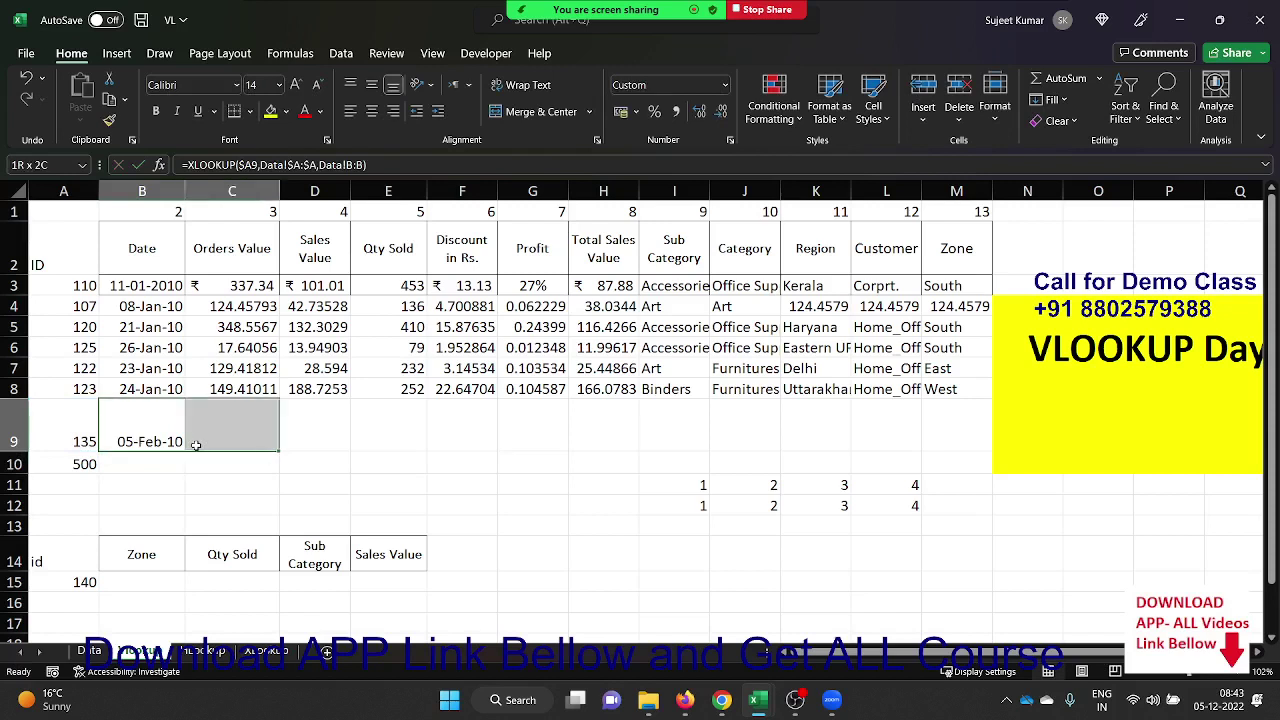
key(shift+Right)
key(shift+Right)
key(shift+Right)
key(shift+Right)
key(shift+Right)
key(shift+Right)
key(shift+Right)
key(shift+Right)
key(shift+Right)
key(shift+Right)
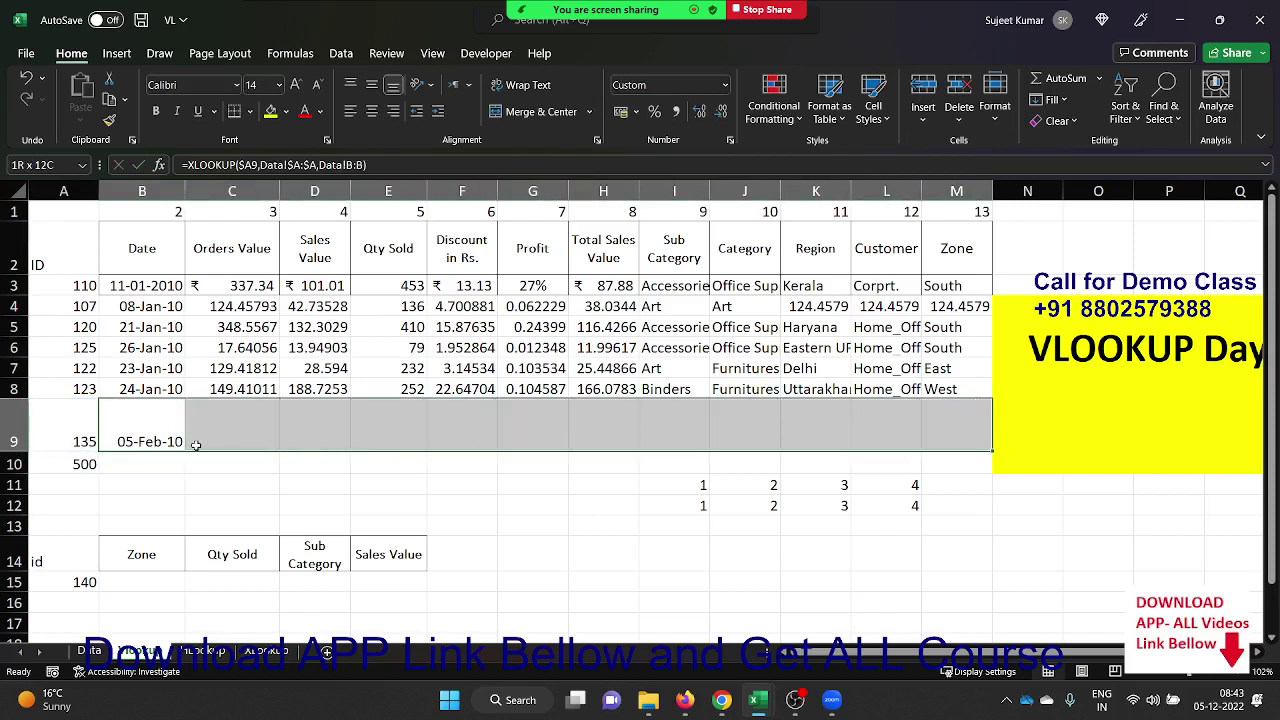
key(ctrl+r)
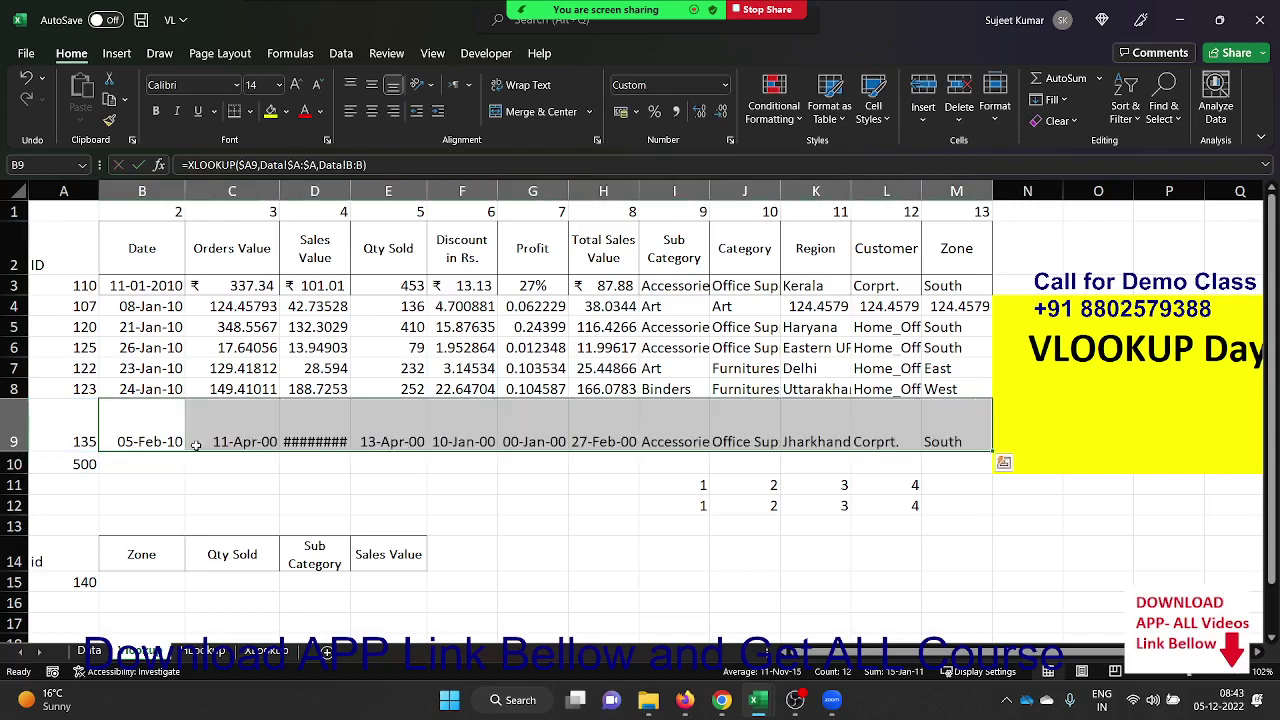
Apply the General number format to C9:M9
click(196, 444)
key(shift+Right)
key(shift+Left)
key(shift+Right)
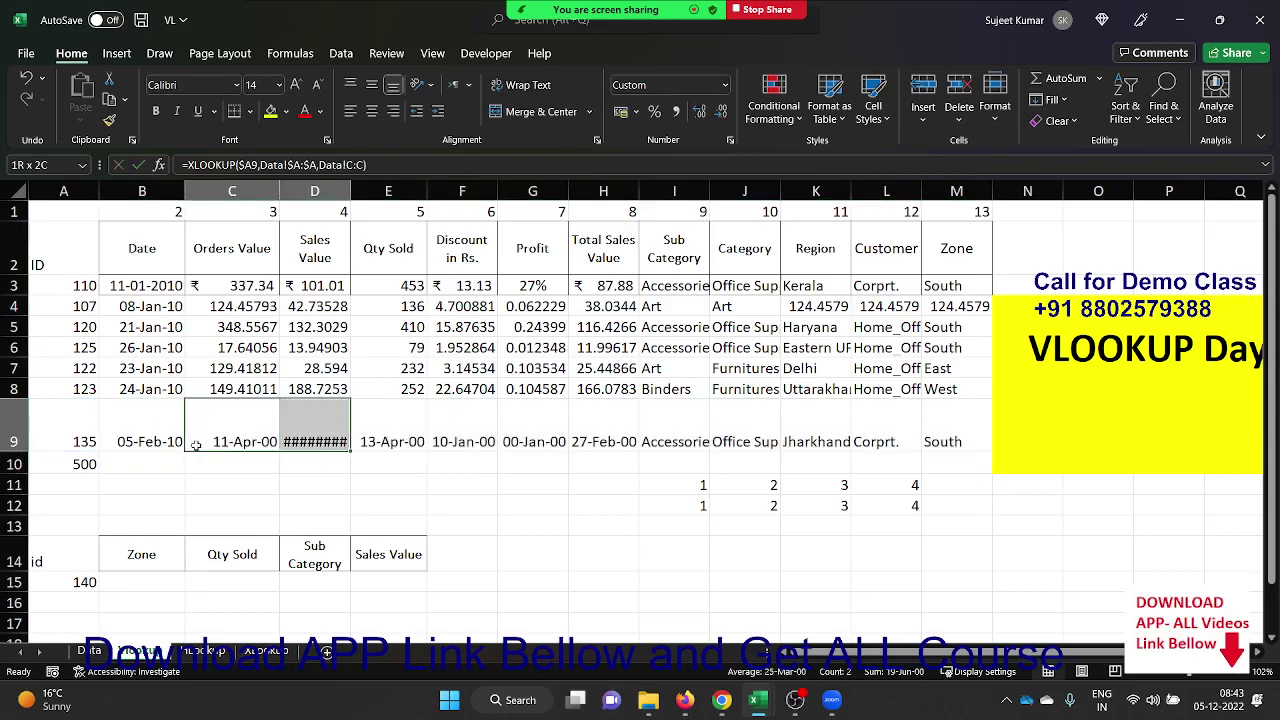
key(shift+Right)
key(shift+Right)
key(shift+Right)
key(shift+Right)
key(shift+Right)
key(shift+Right)
key(shift+Right)
key(shift+Right)
key(shift+Right)
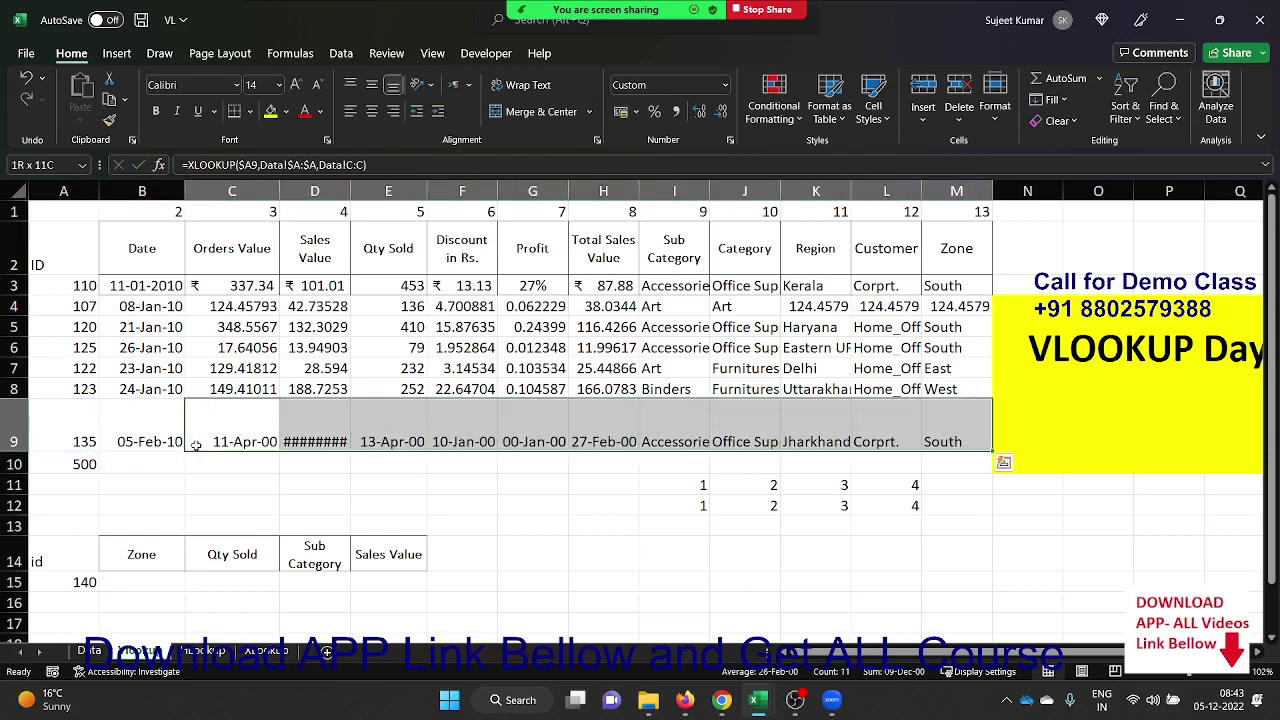
key(ctrl+shift+grave)
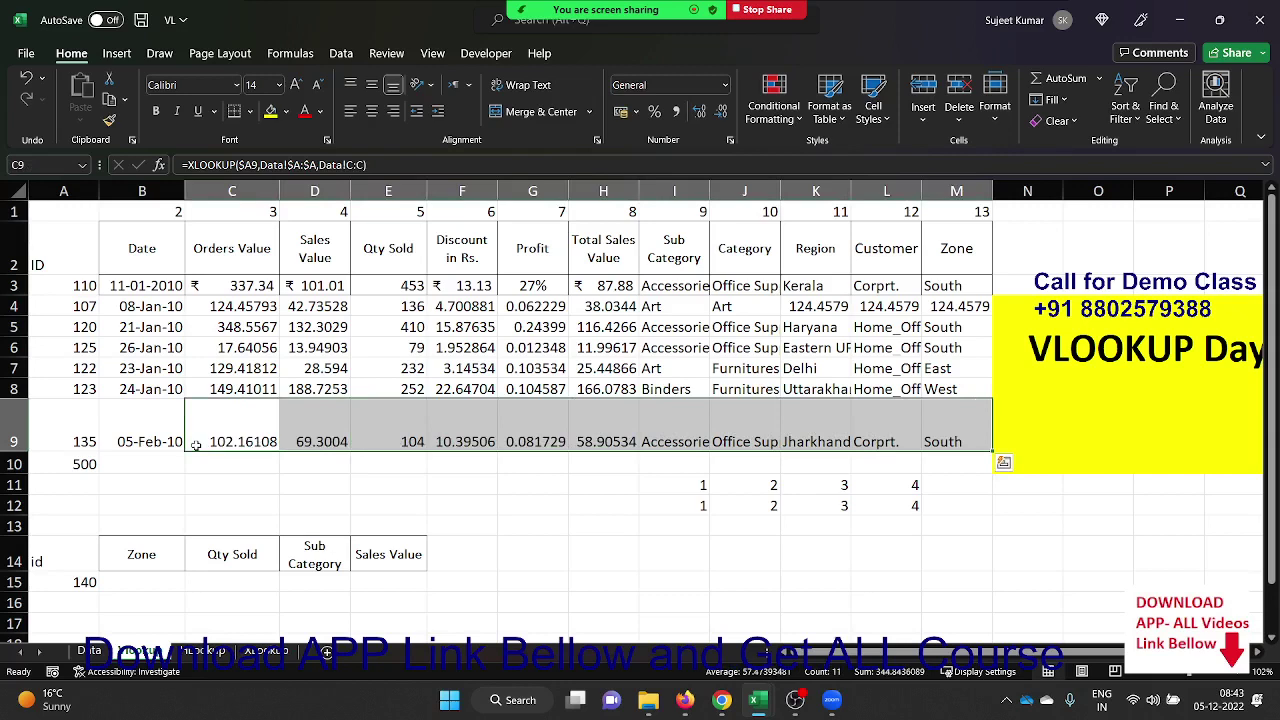
Check how the return array reference changes in the XLOOKUP formulas from B9 to F9
key(Left)
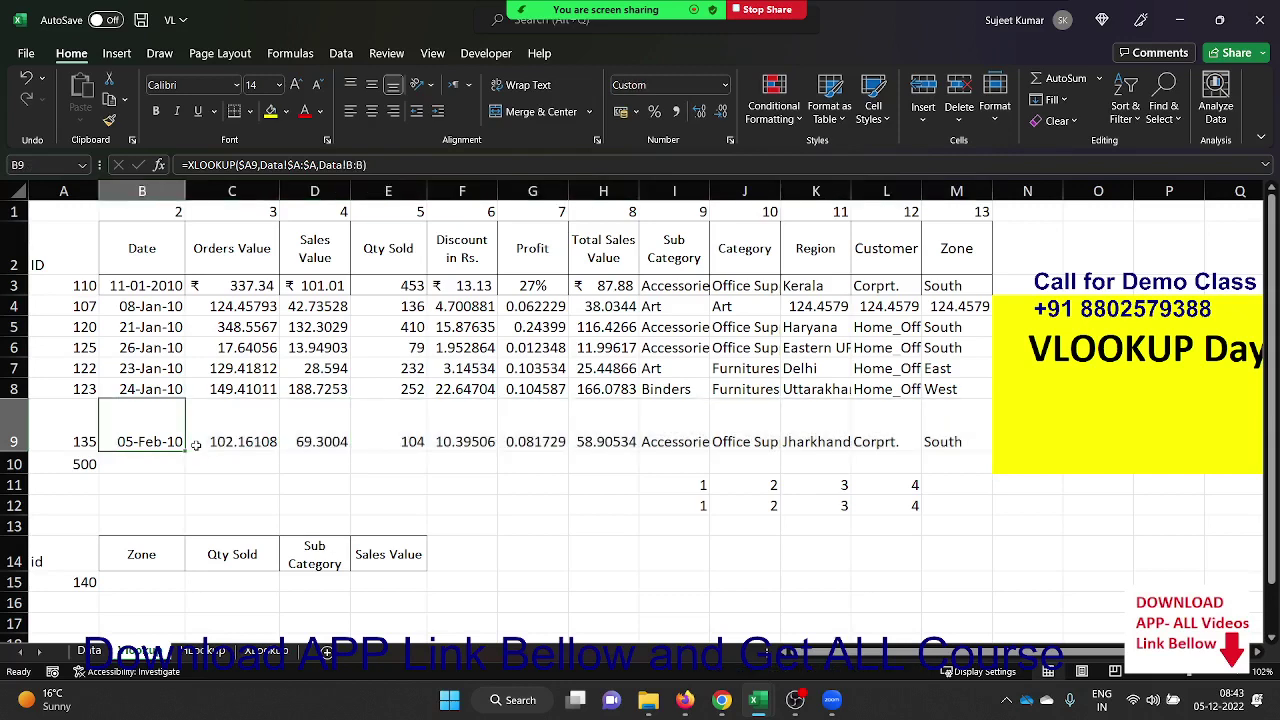
key(Right)
key(Left)
key(F2)
key(Escape)
key(Right)
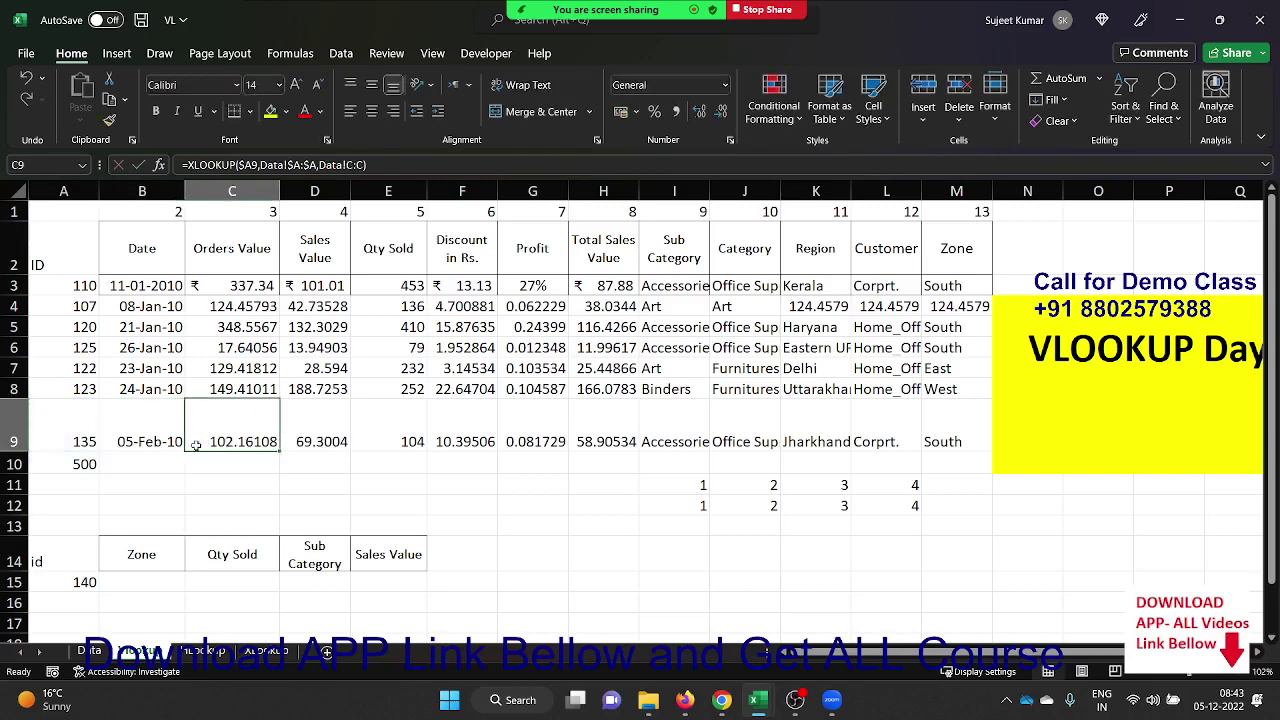
double_click(196, 444)
key(Escape)
key(Right)
key(F2)
key(Escape)
key(Right)
key(F2)
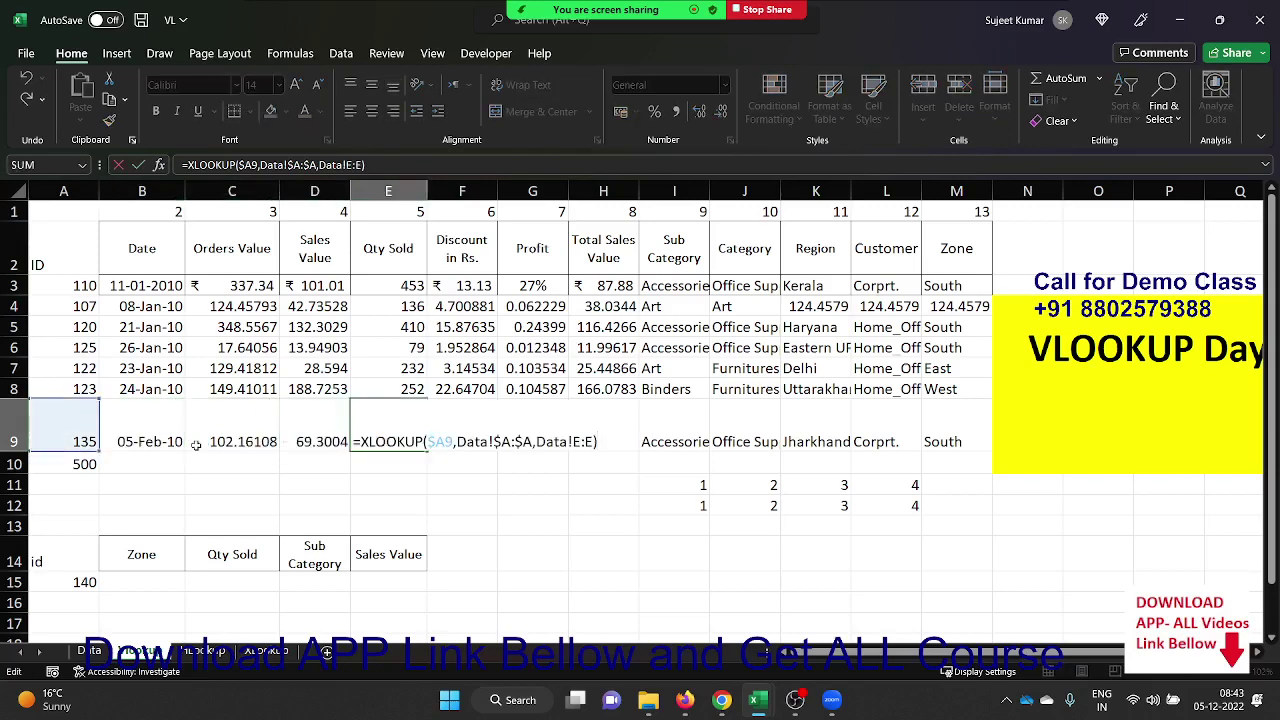
key(Escape)
key(Right)
key(F2)
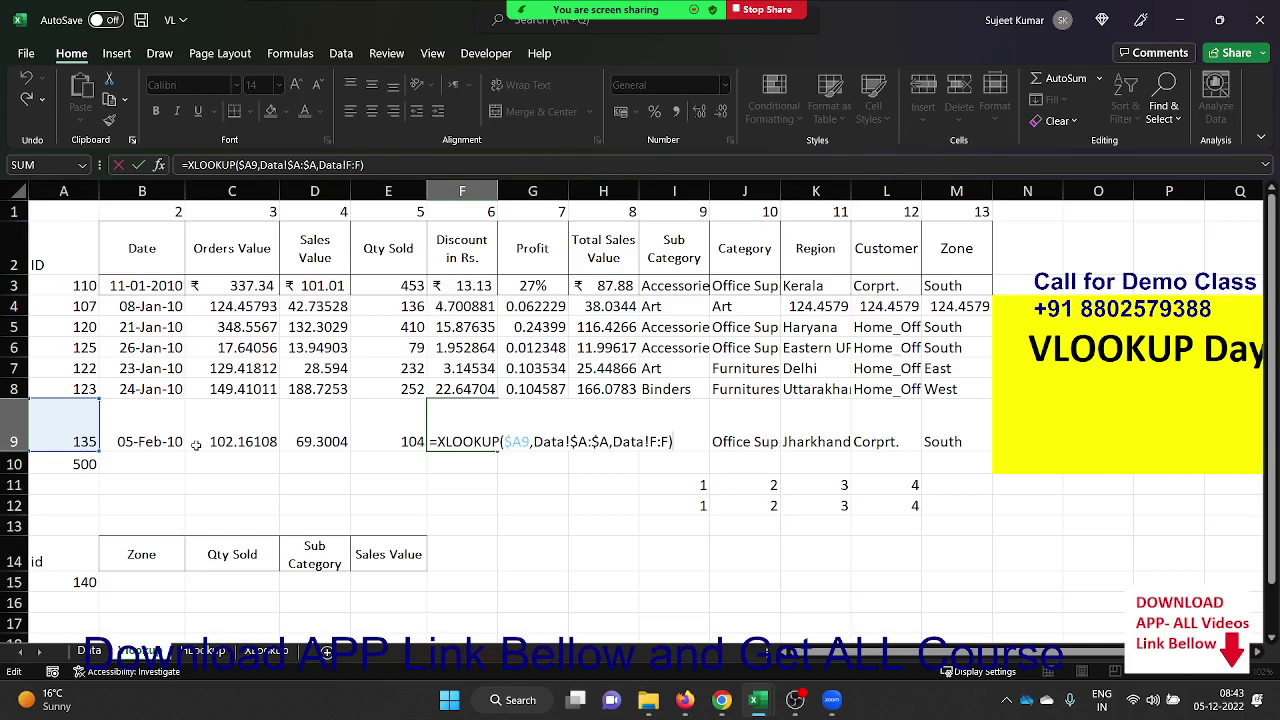
key(Escape)
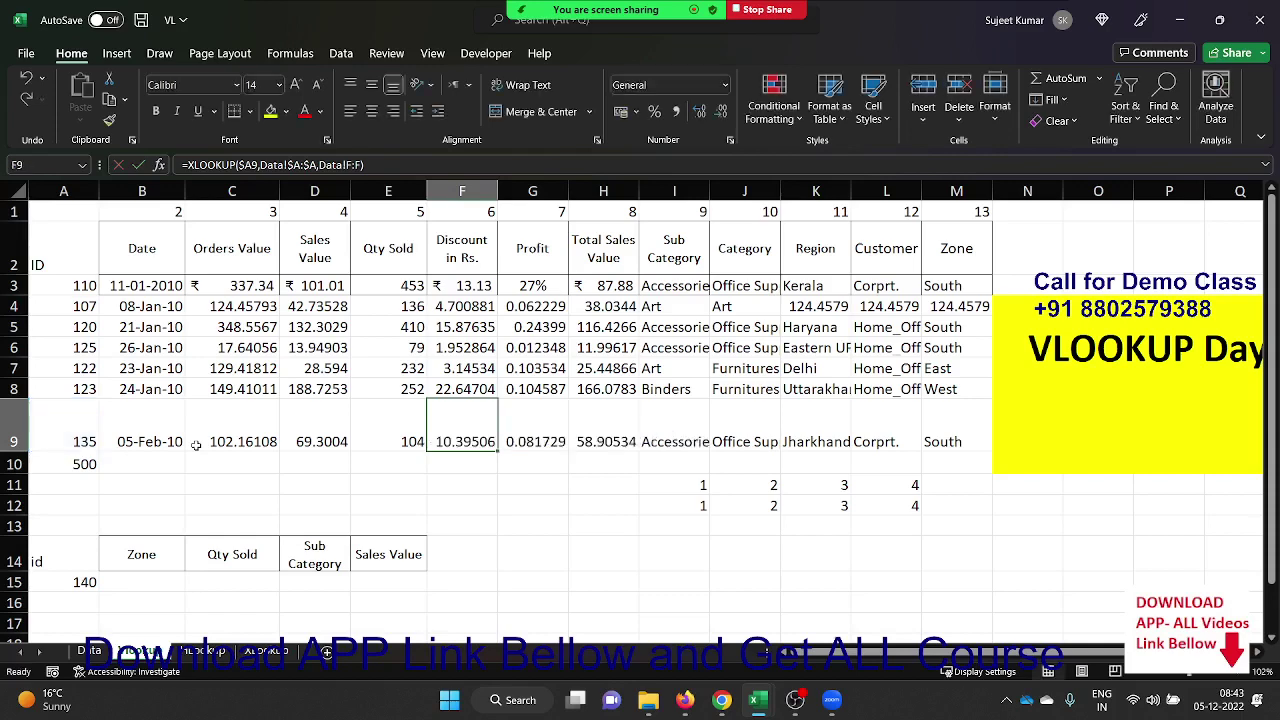
Compare the Zone, Qty Sold, Sub Category and Sales Value headers in row 14 with the header order in row 2 and on the Data sheet
key(Down)
key(Down)
key(Down)
key(Down)
key(Down)
key(Down)
key(Down)
key(Down)
key(Down)
key(Down)
key(Down)
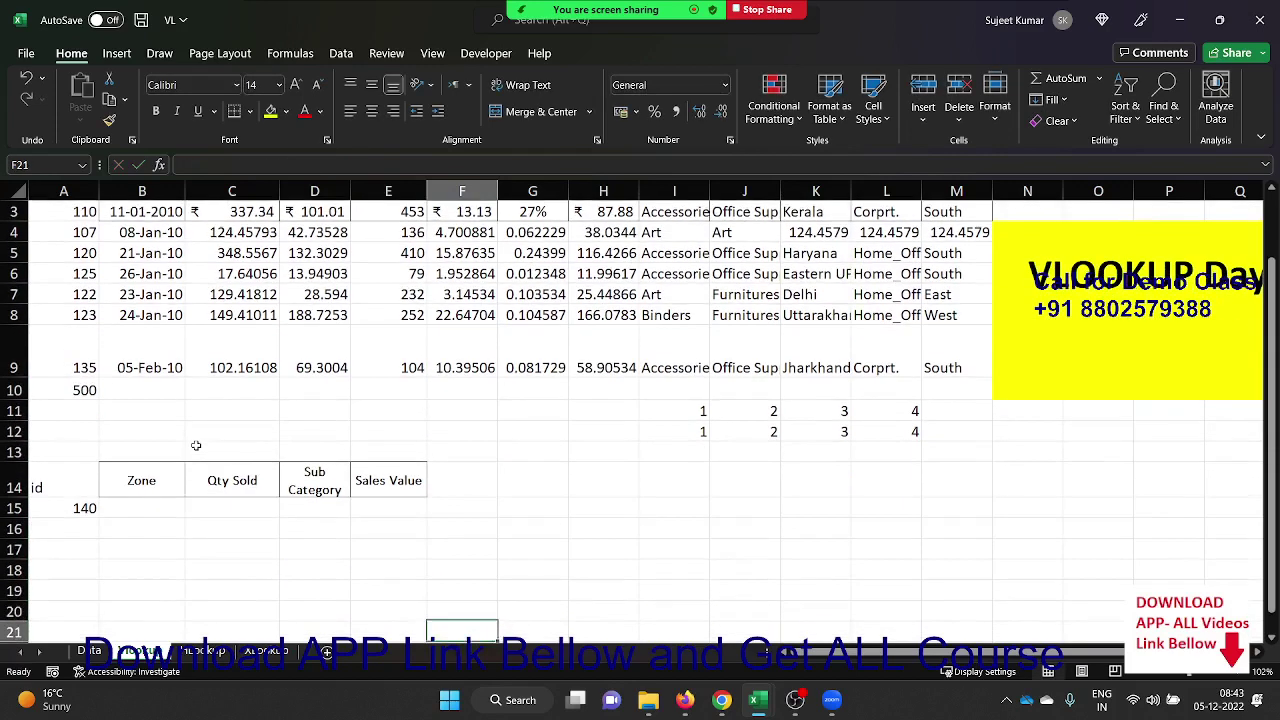
key(Down)
key(Down)
key(Up)
key(Up)
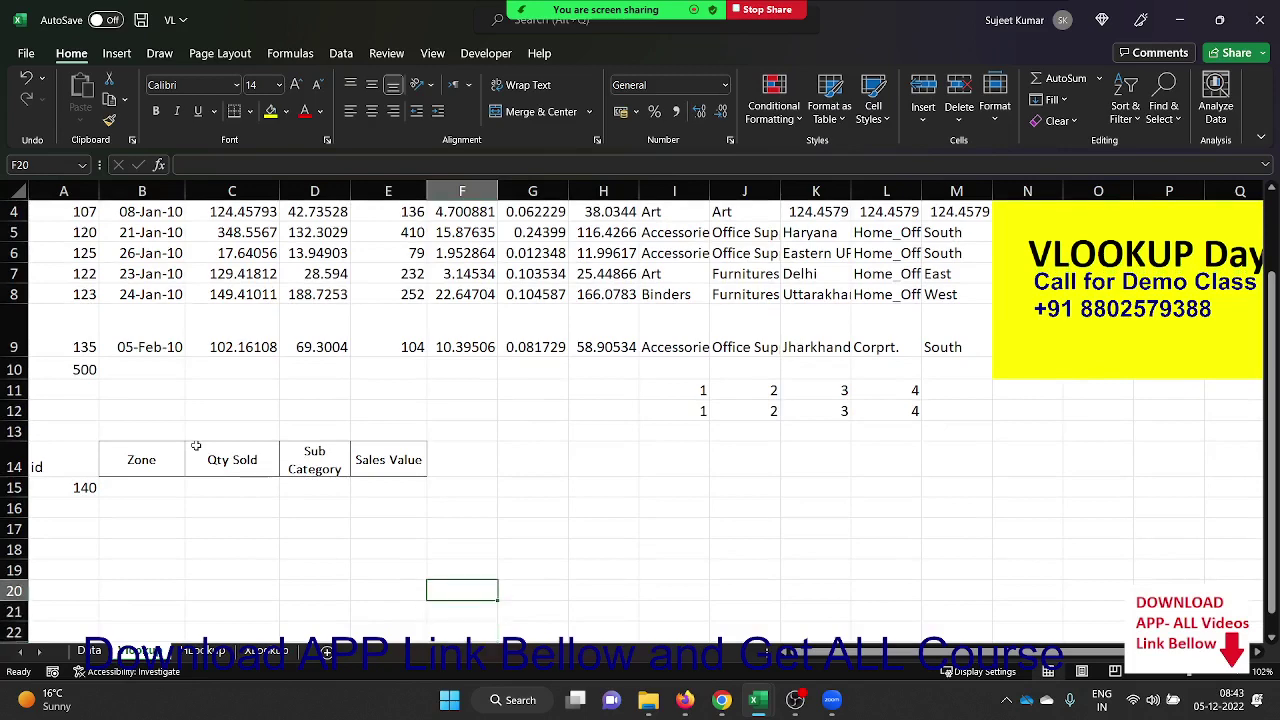
click(168, 471)
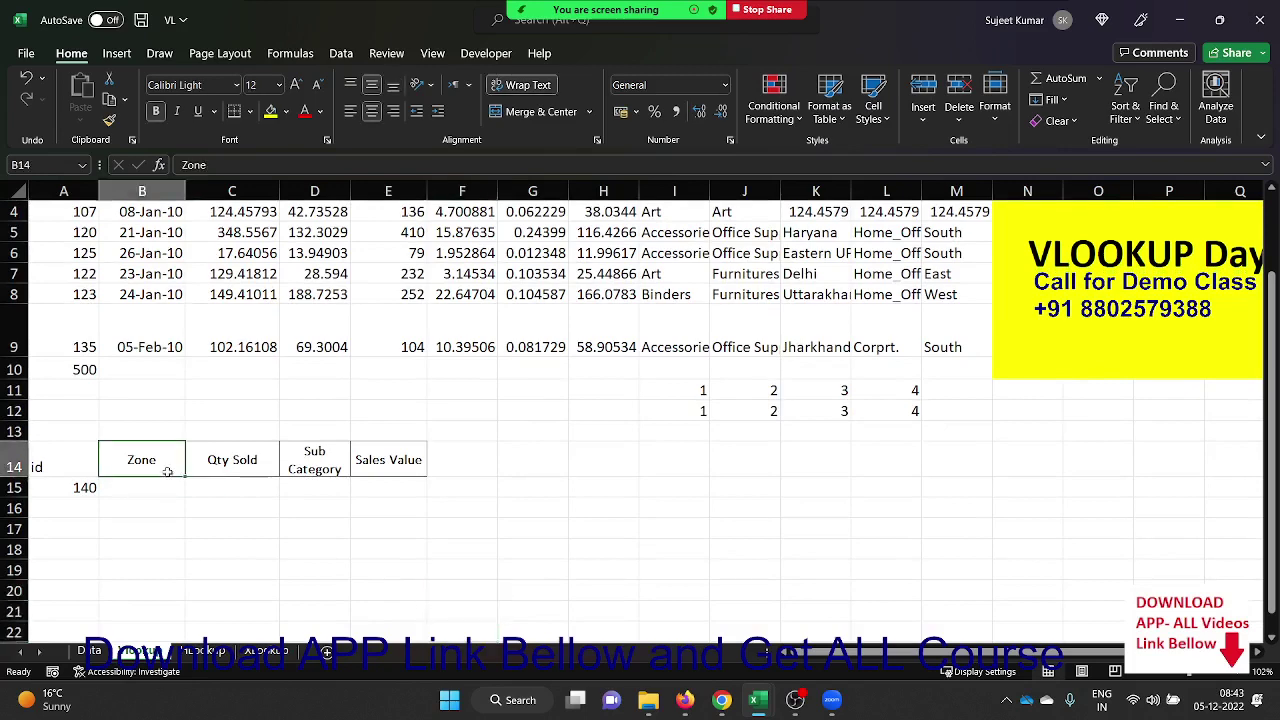
click(228, 470)
click(300, 471)
click(362, 465)
scroll(355, 464, up, 1)
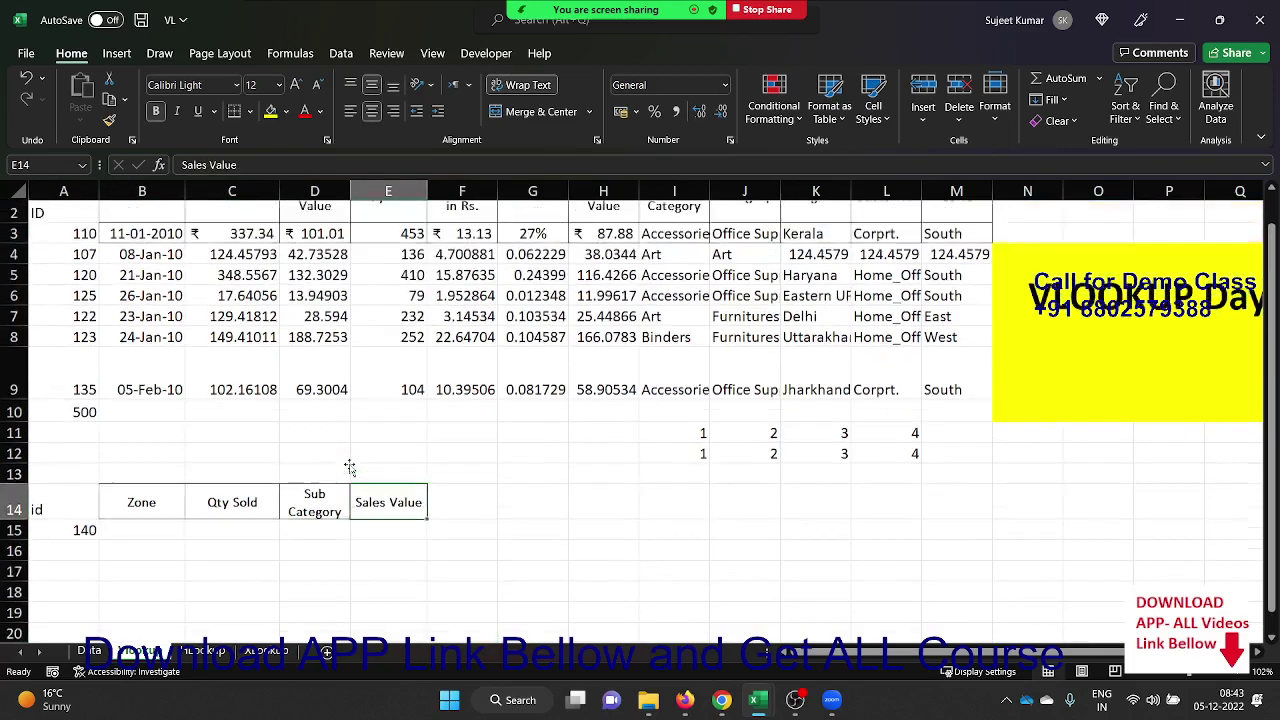
drag(171, 250, 920, 258)
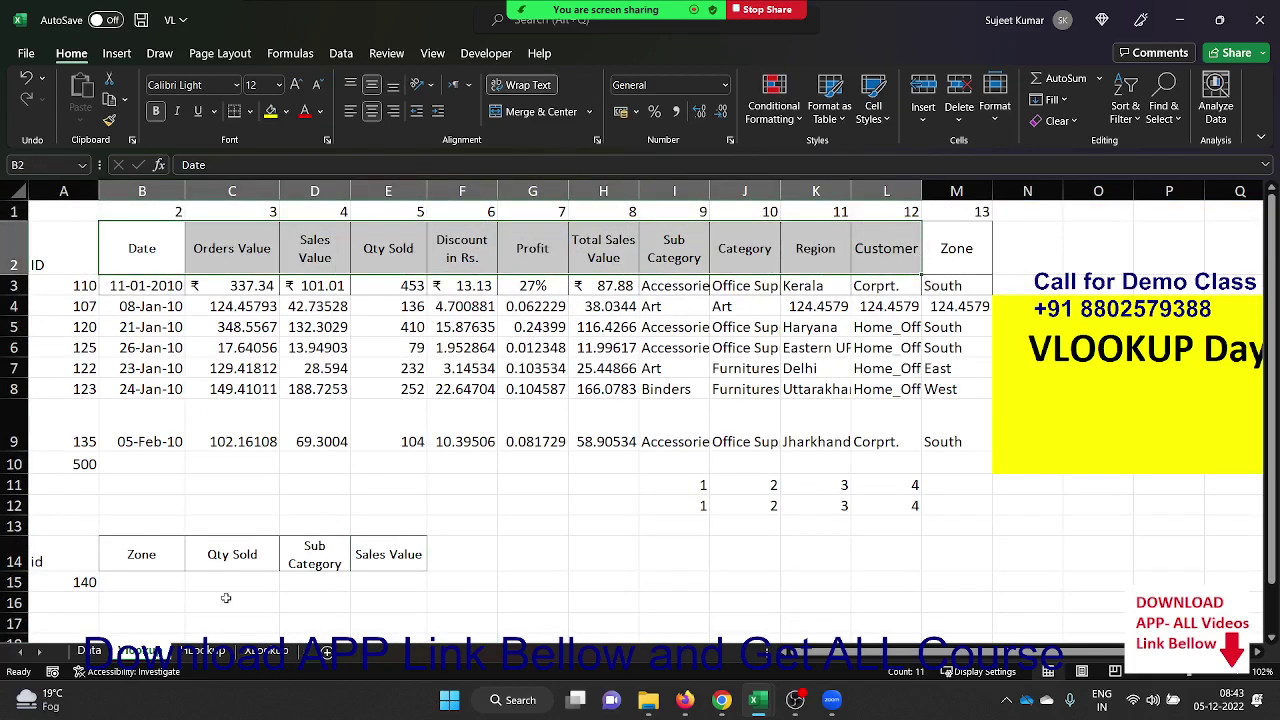
click(141, 554)
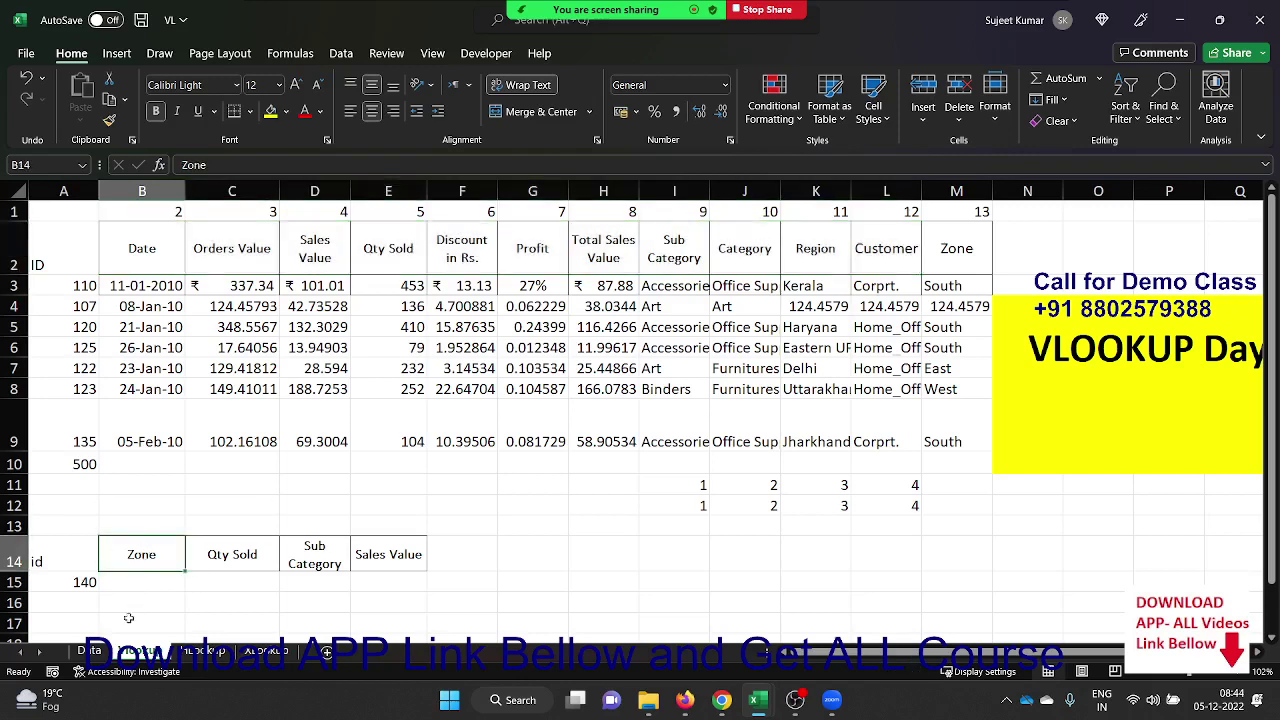
click(92, 651)
click(210, 224)
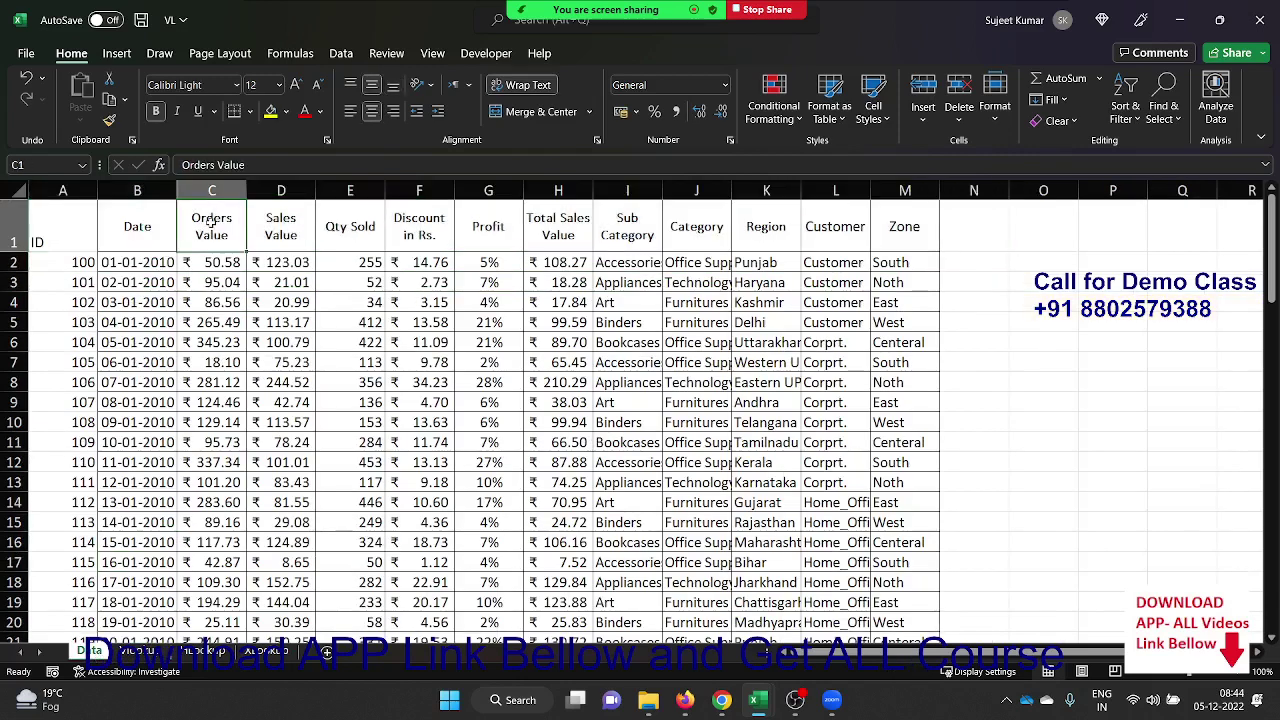
click(142, 652)
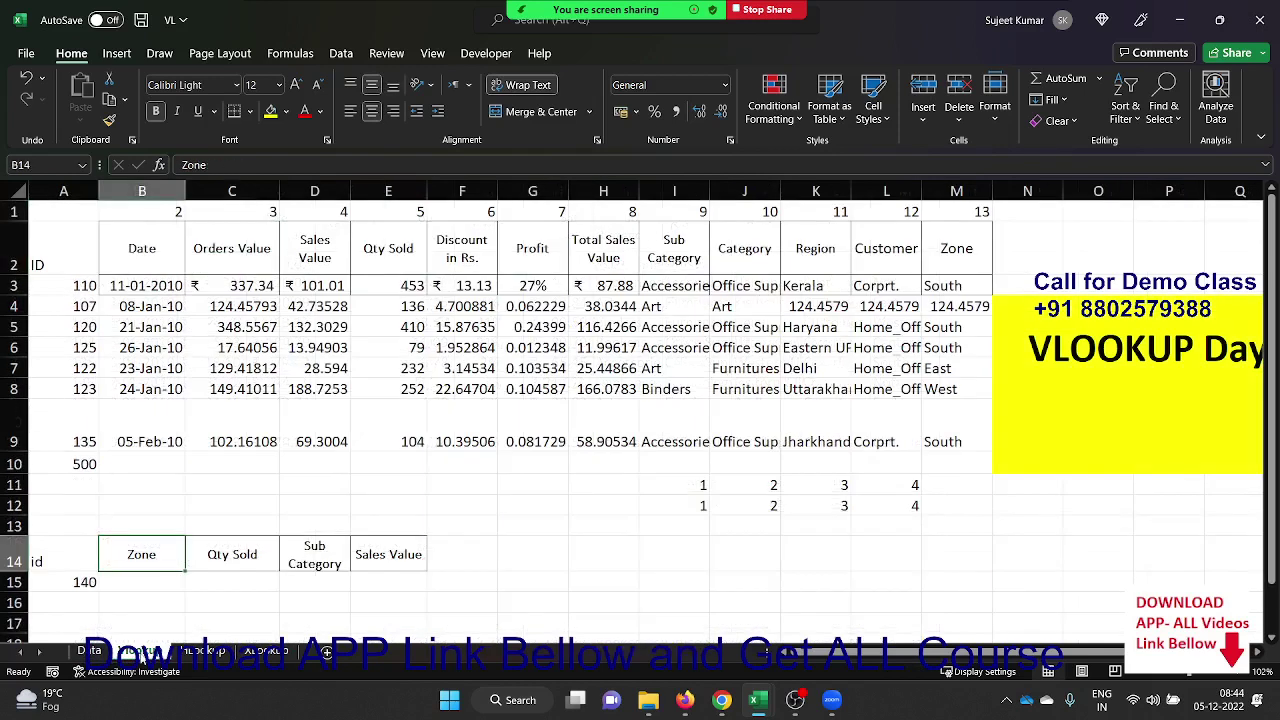
Enter =MATCH(B14,Data!A1:M1,0) in B12 to find the Zone header's column position on the Data sheet
click(178, 508)
text(=)
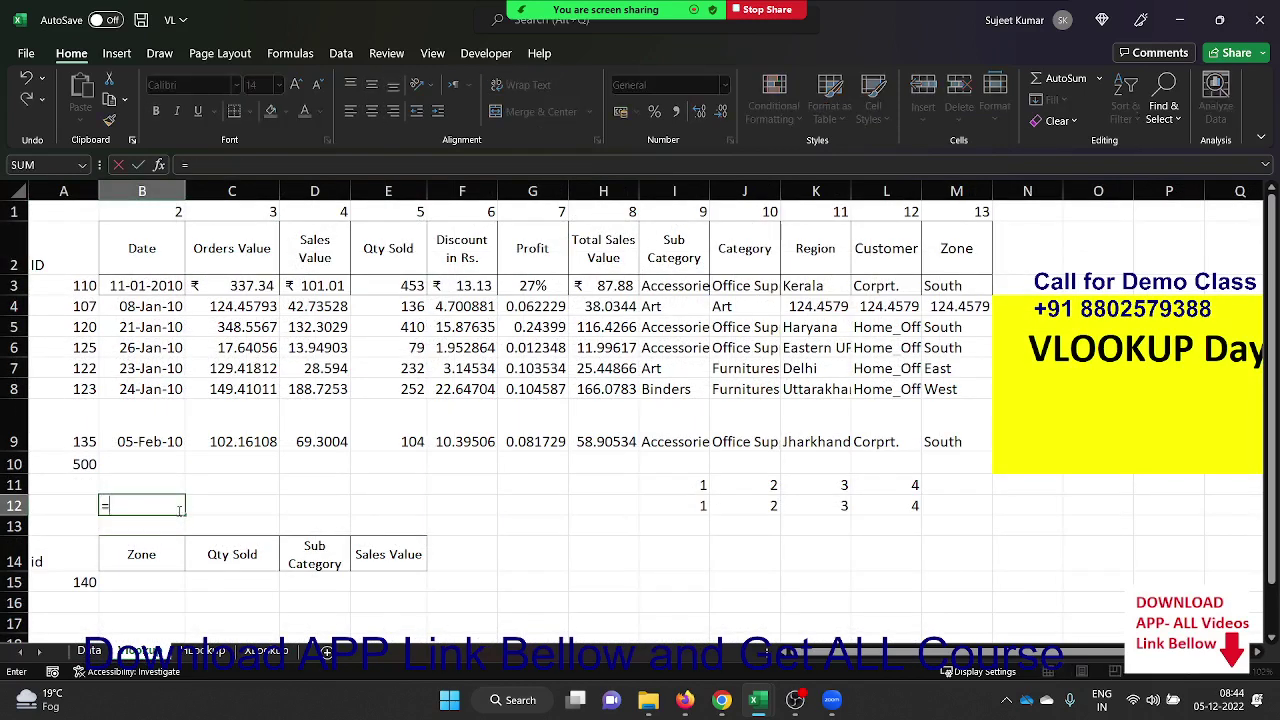
text(match()
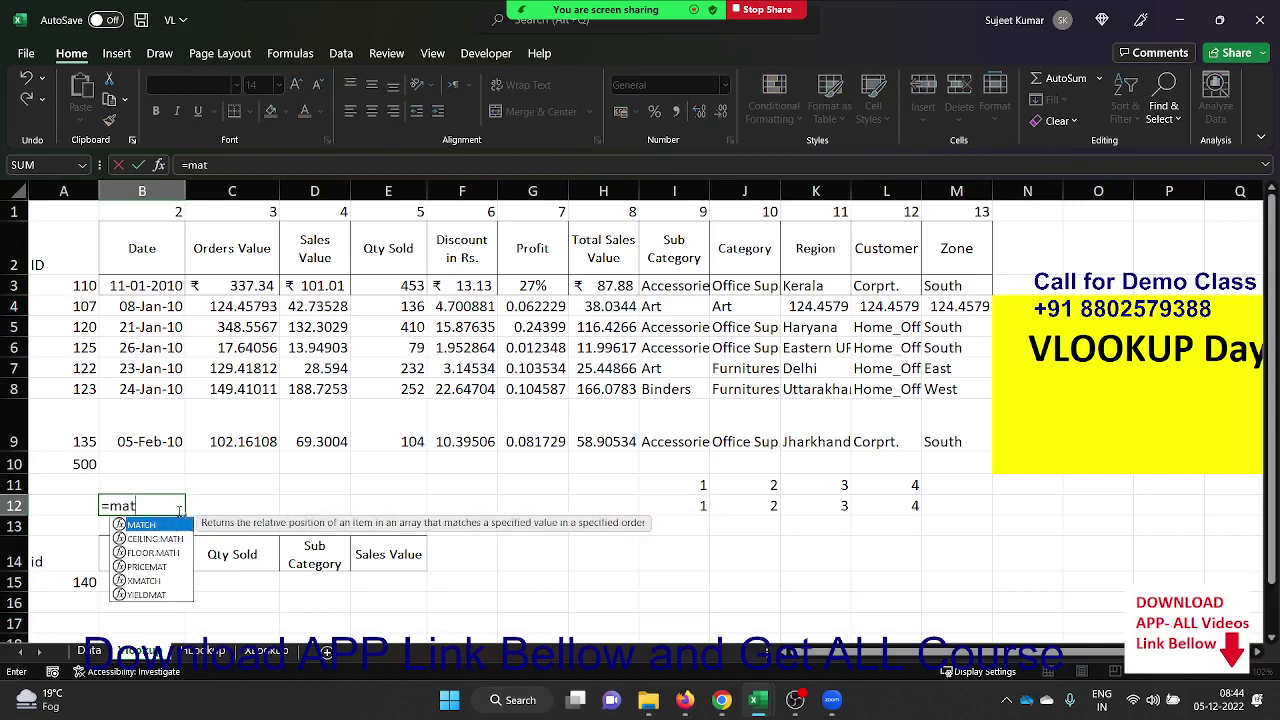
key(Down)
key(Down)
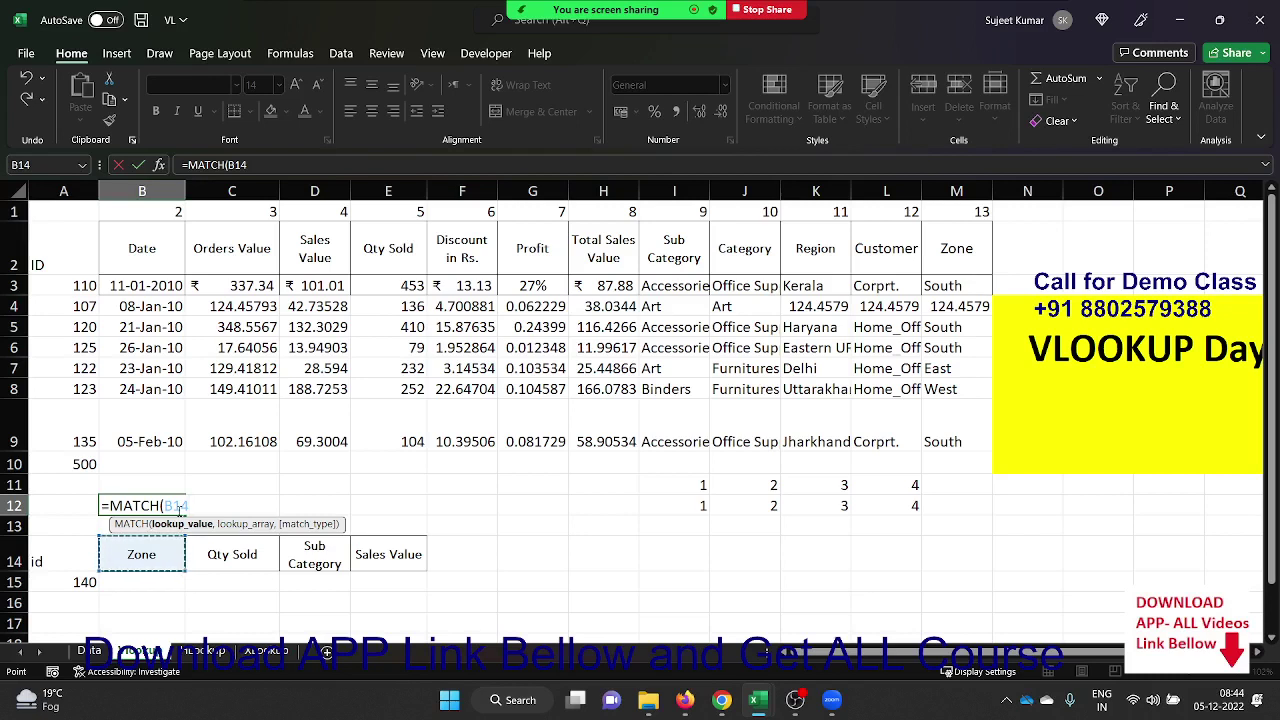
text(,)
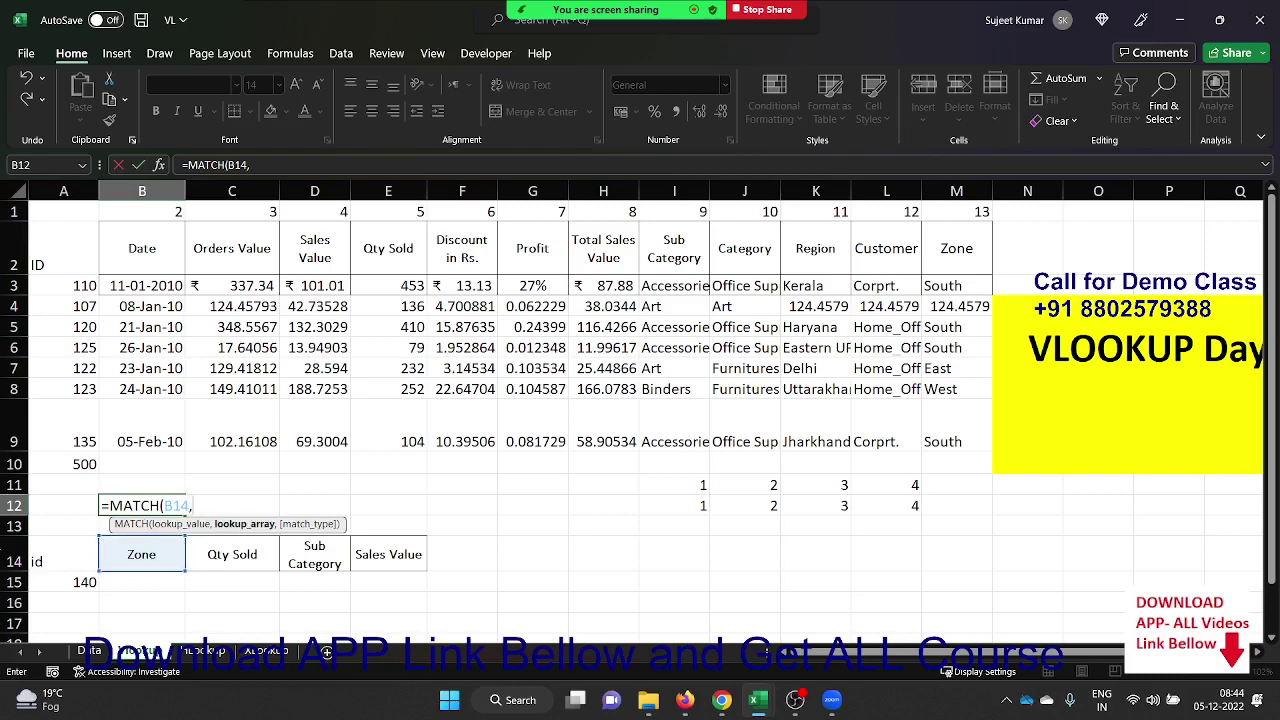
click(86, 652)
click(83, 226)
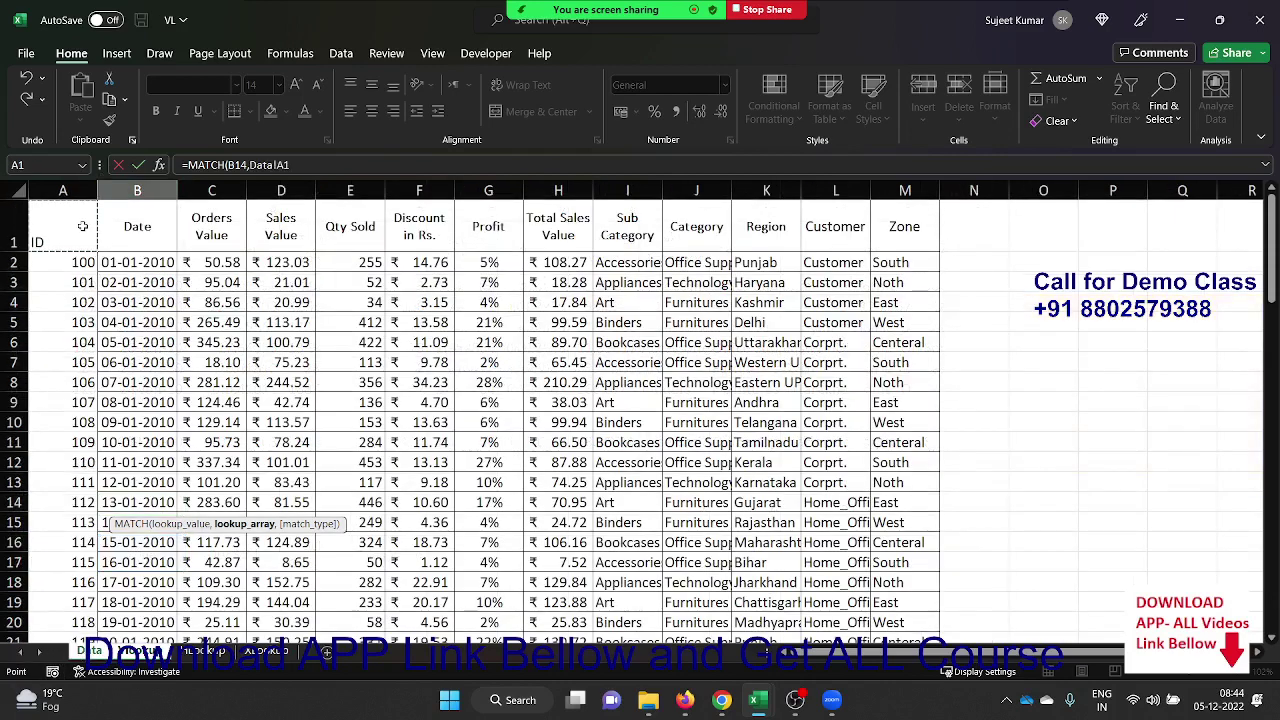
key(ctrl+shift+Right)
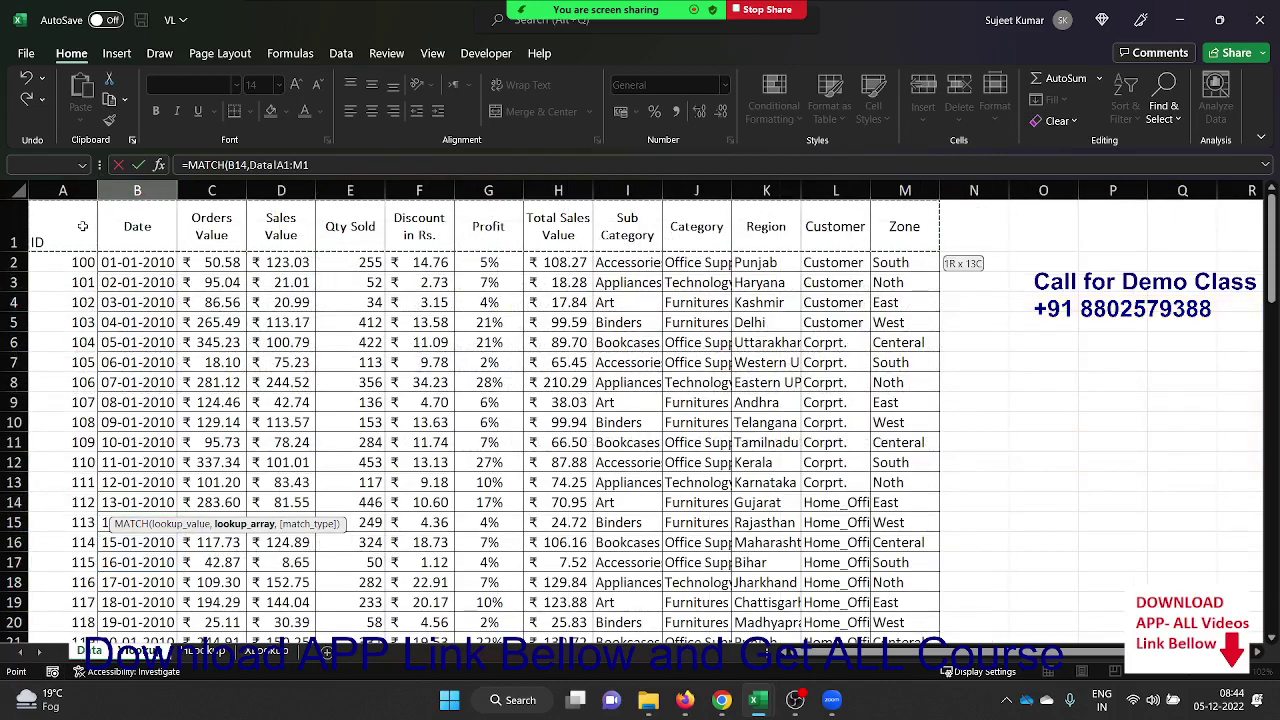
text(,)
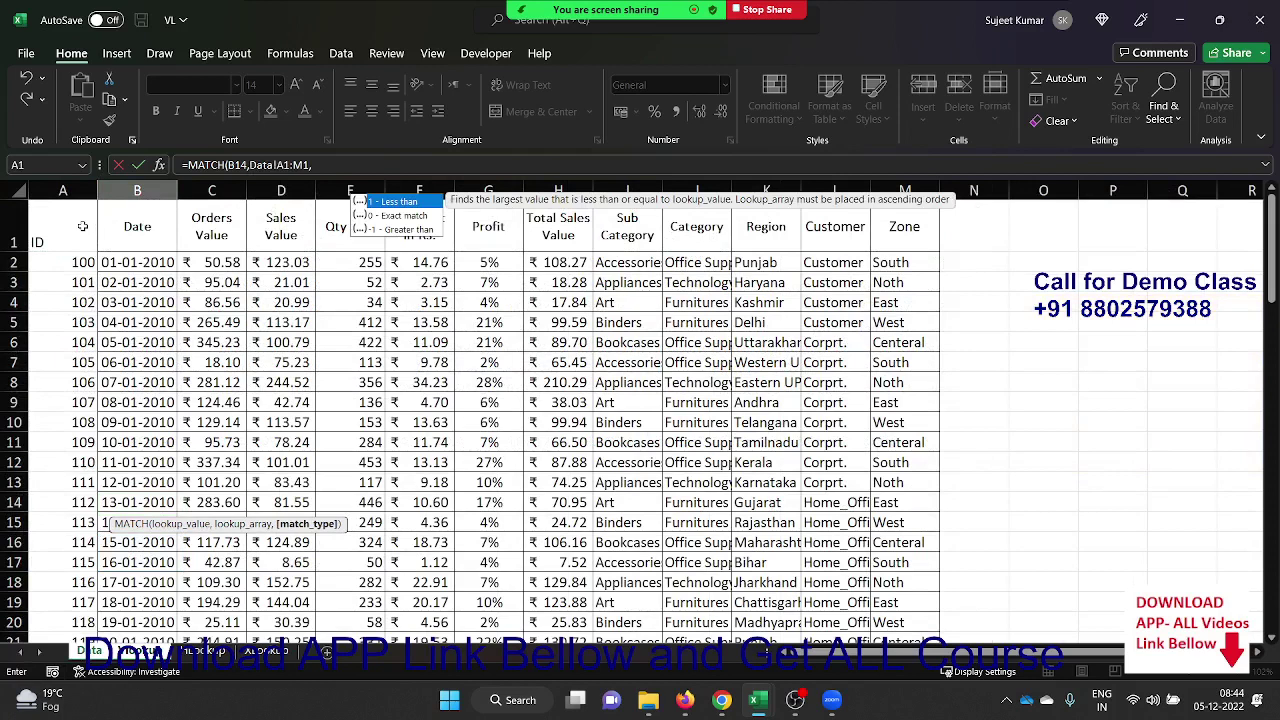
text(0)
key(Return)
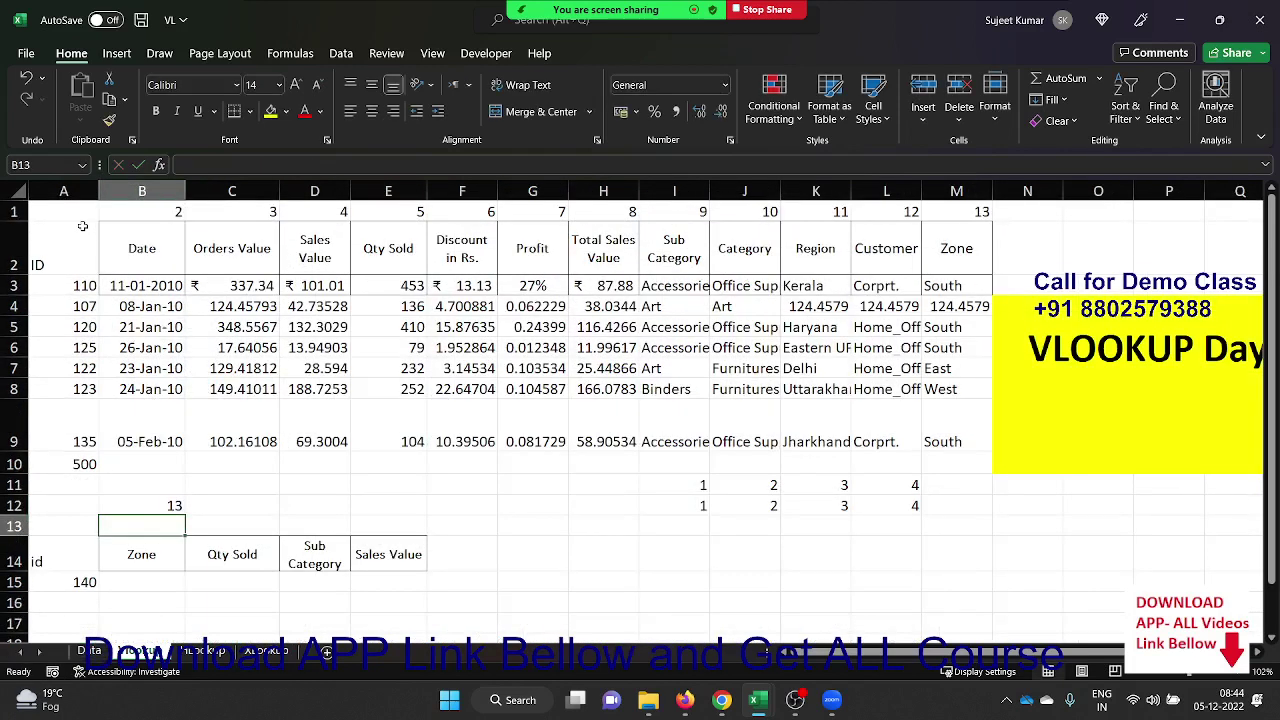
key(Up)
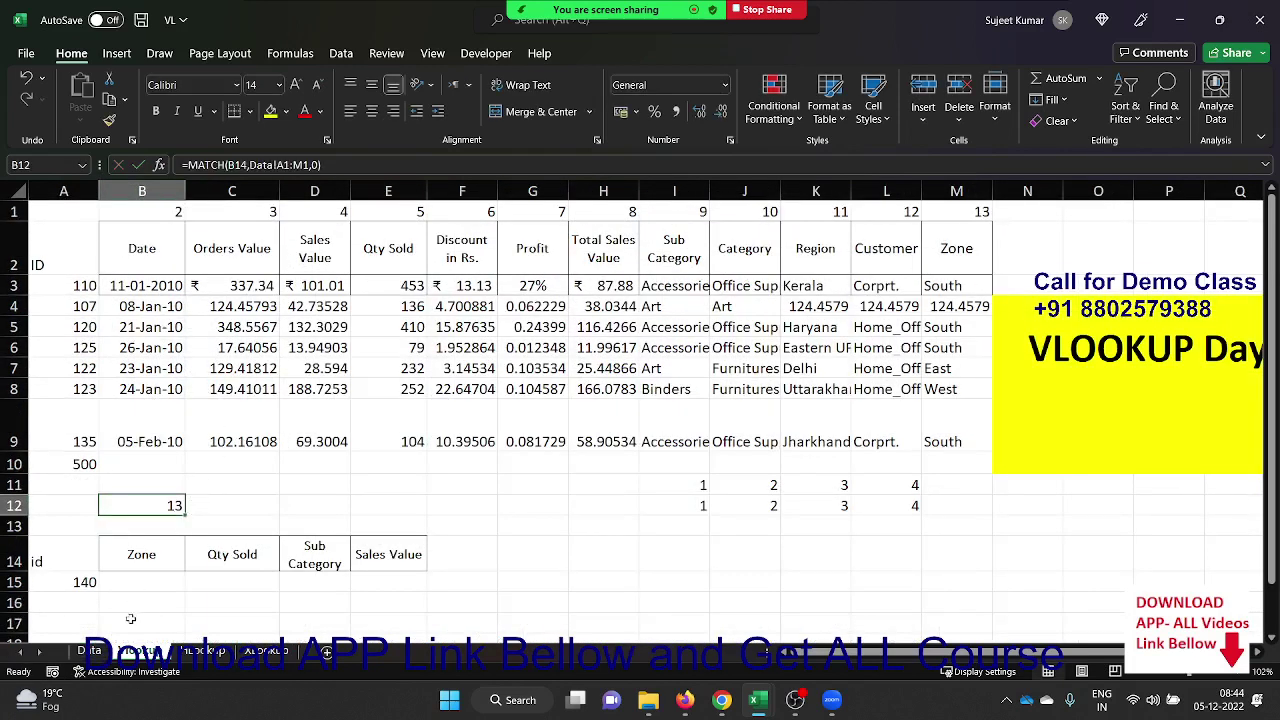
Count the header columns on the Data sheet from ID to Zone to verify the MATCH result
click(96, 651)
click(65, 244)
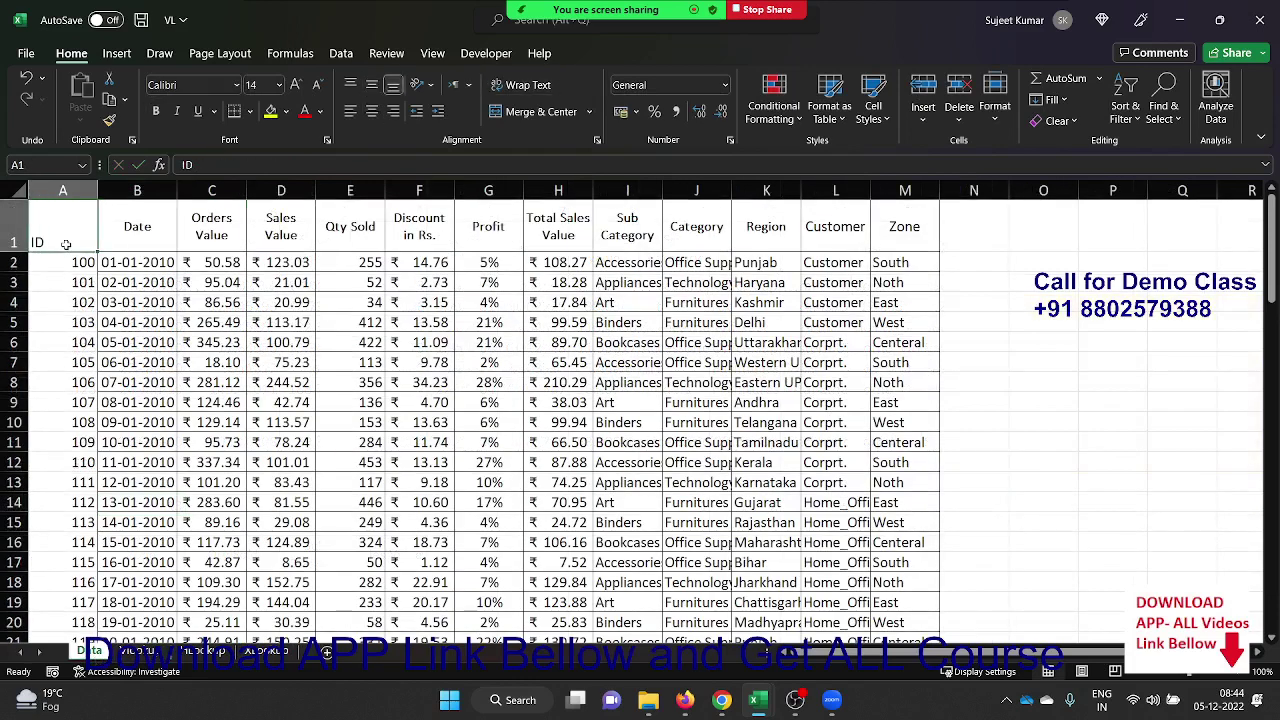
key(Right)
key(Right)
key(Right)
key(Right)
key(Right)
key(Right)
key(Right)
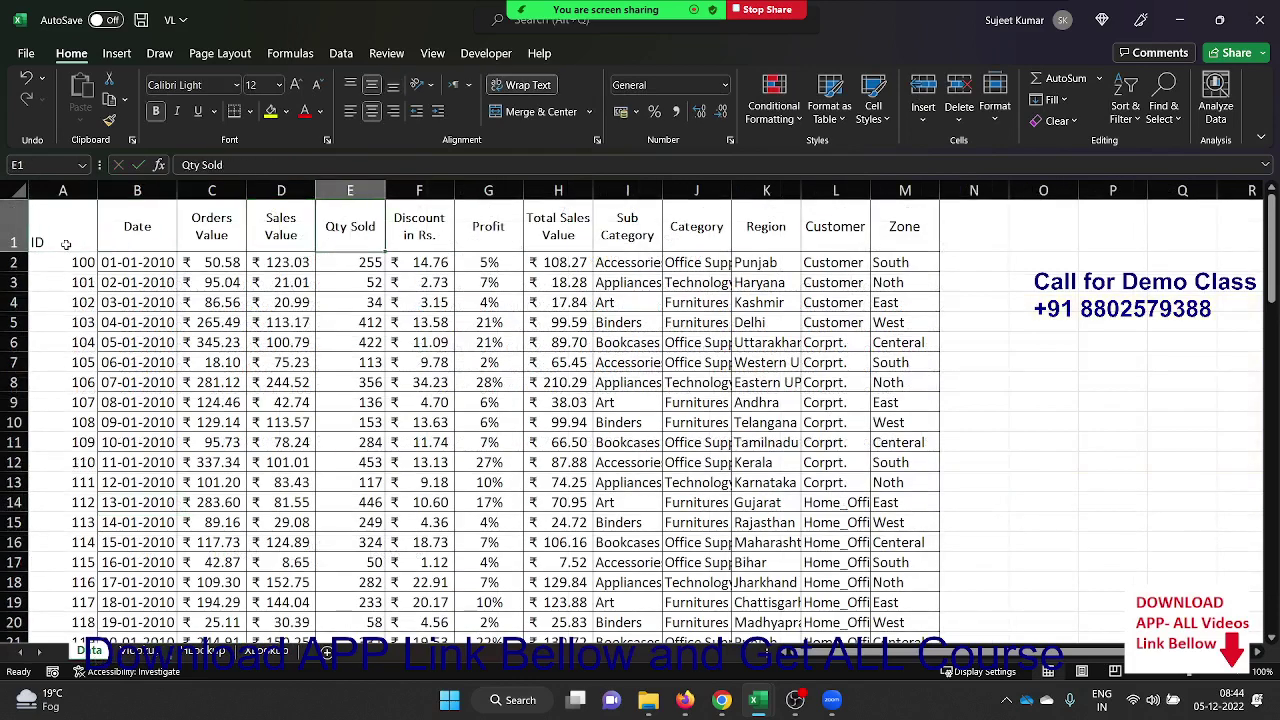
key(Right)
key(Right)
key(Right)
key(Right)
key(Right)
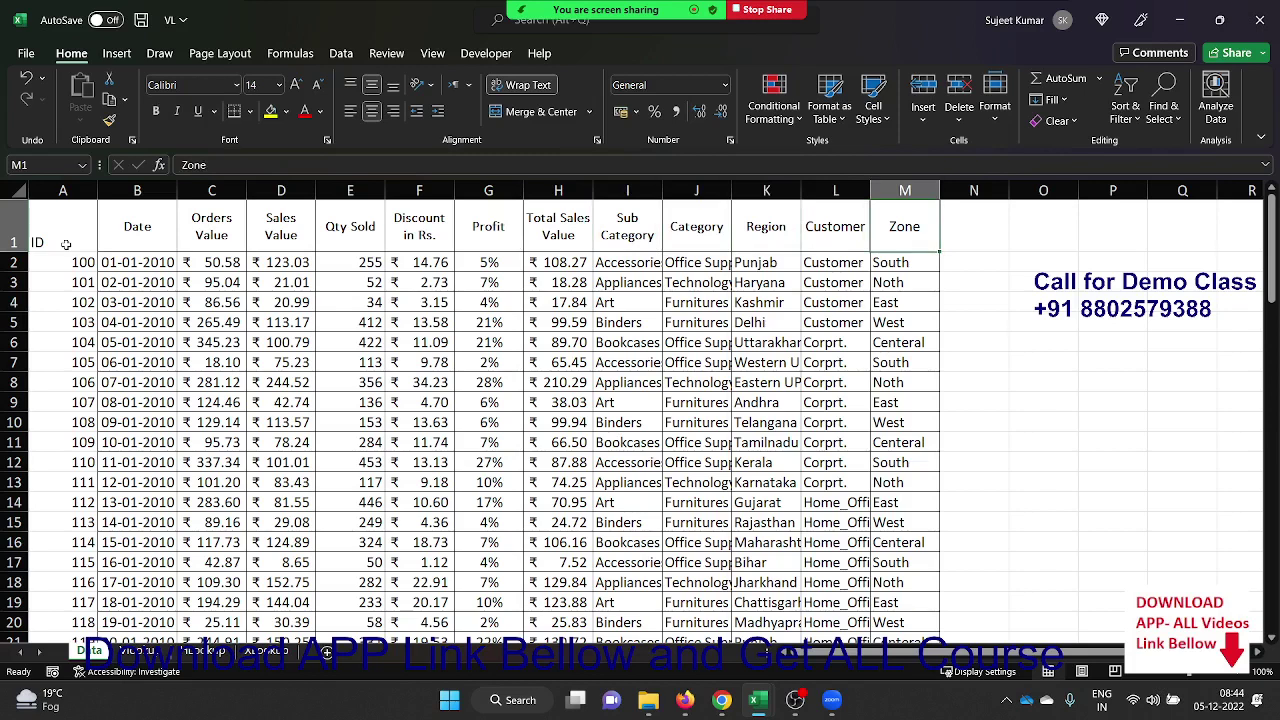
key(ctrl+shift+Left)
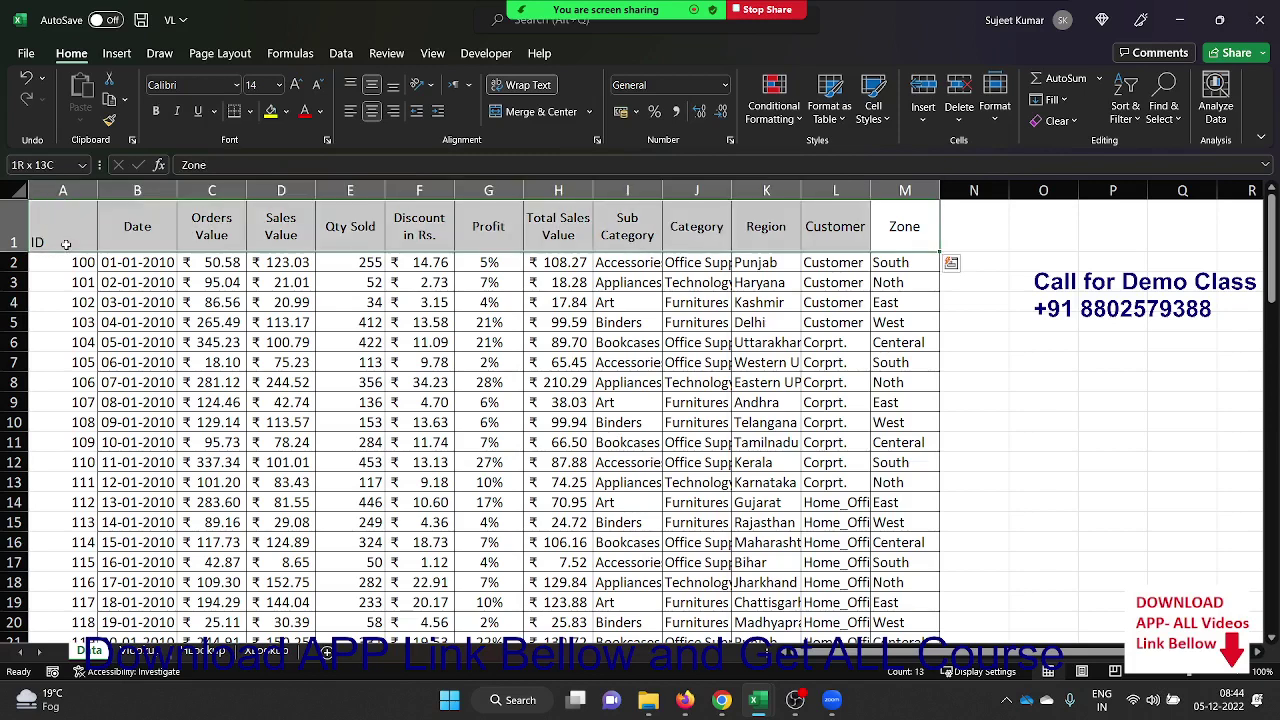
click(135, 651)
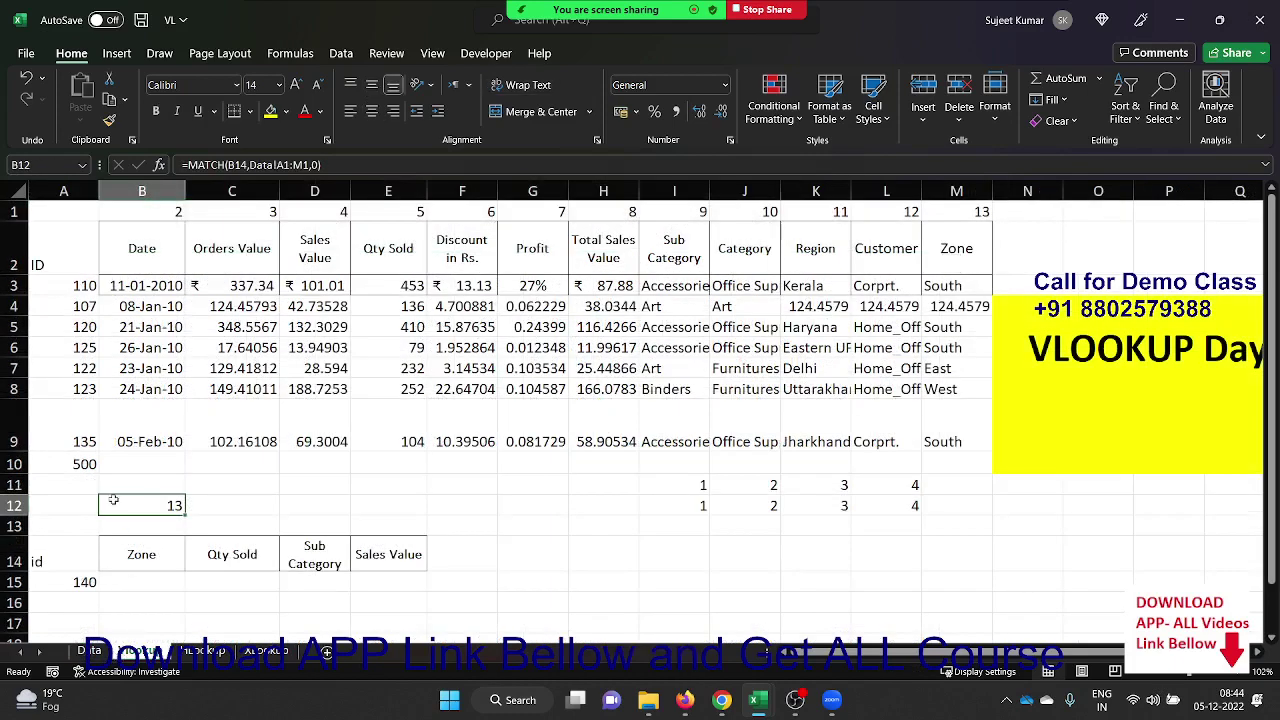
Enter =VLOOKUP(A15,Data!A:M,13,0) in B15 to return the Zone for the ID in A15
click(166, 583)
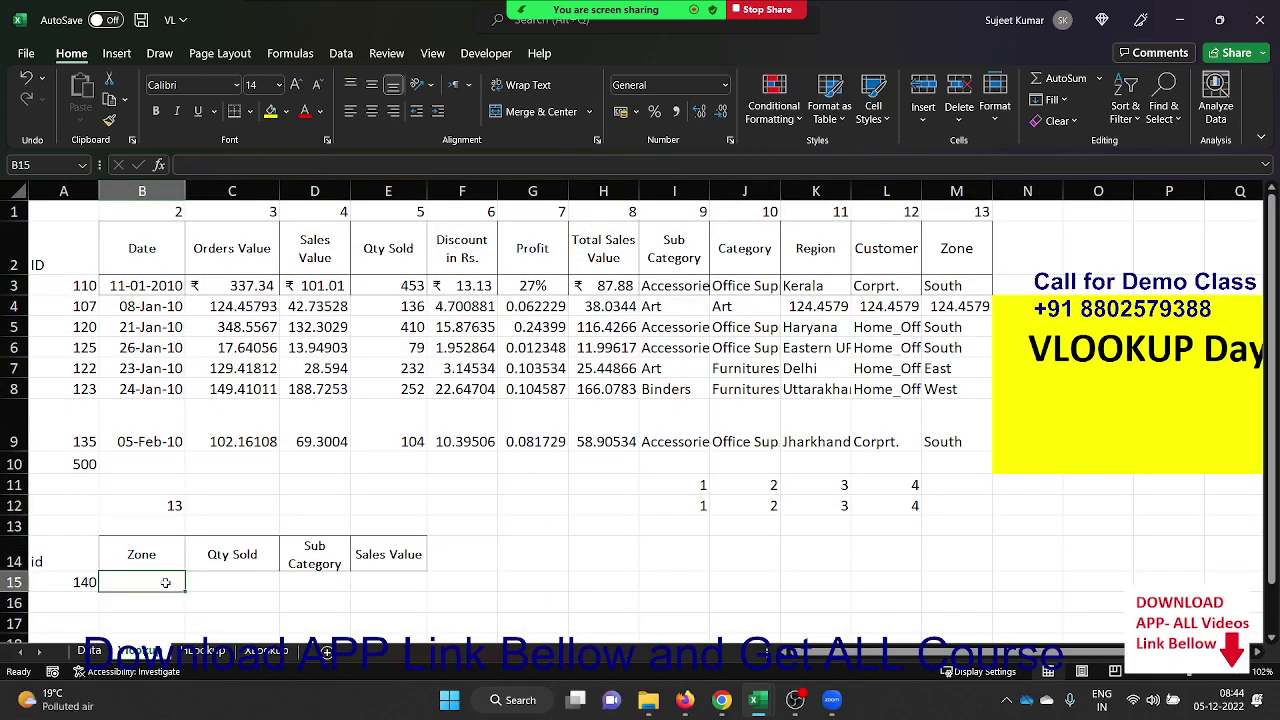
text(=vl)
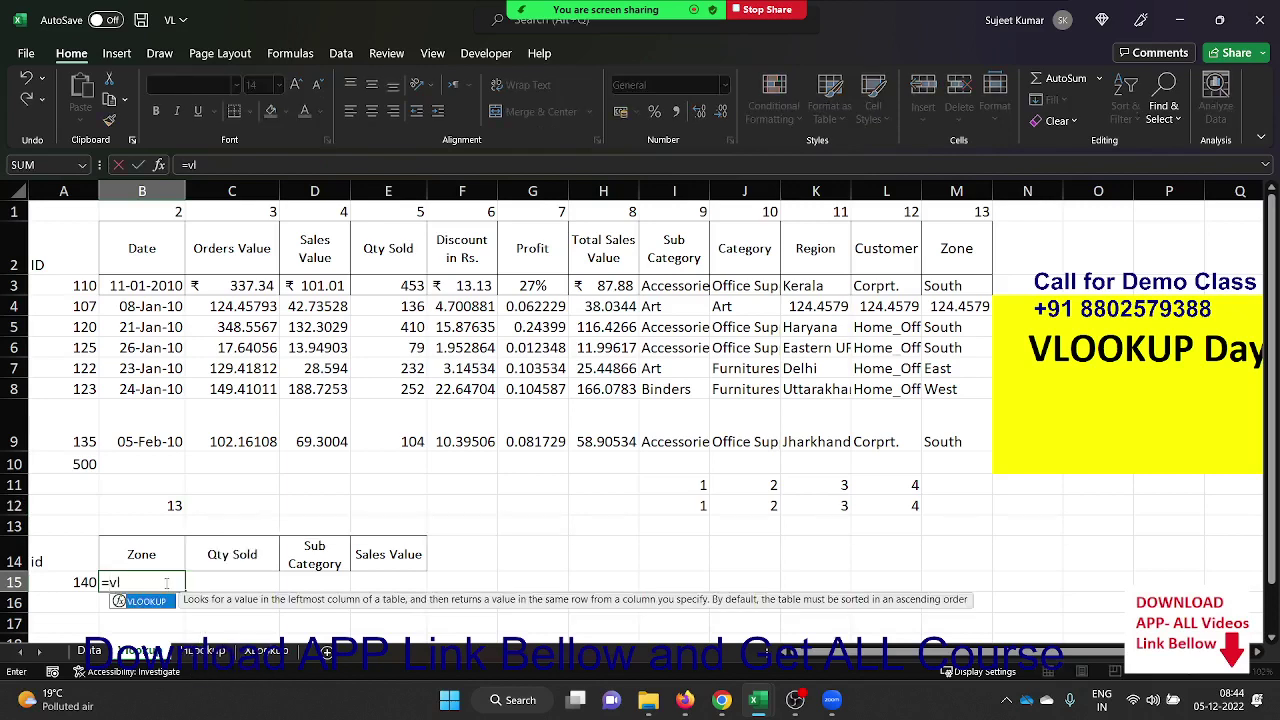
key(Tab)
click(75, 582)
text(,)
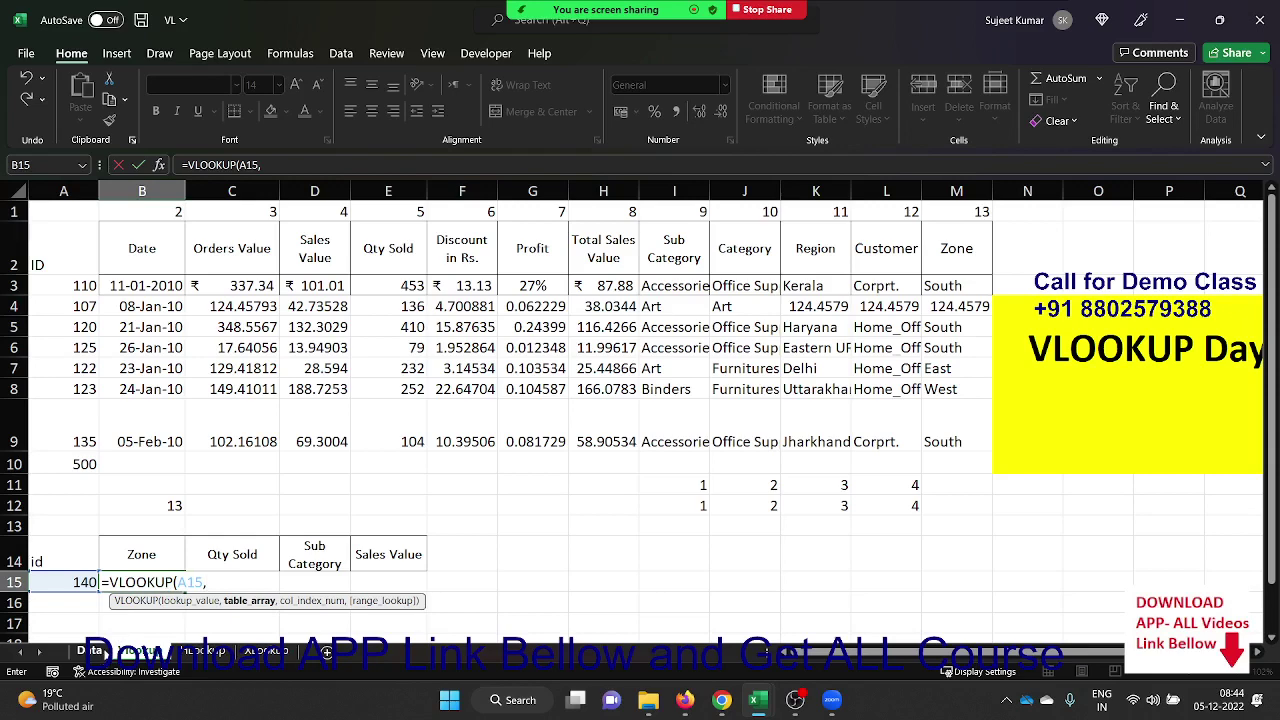
click(89, 651)
drag(62, 190, 888, 205)
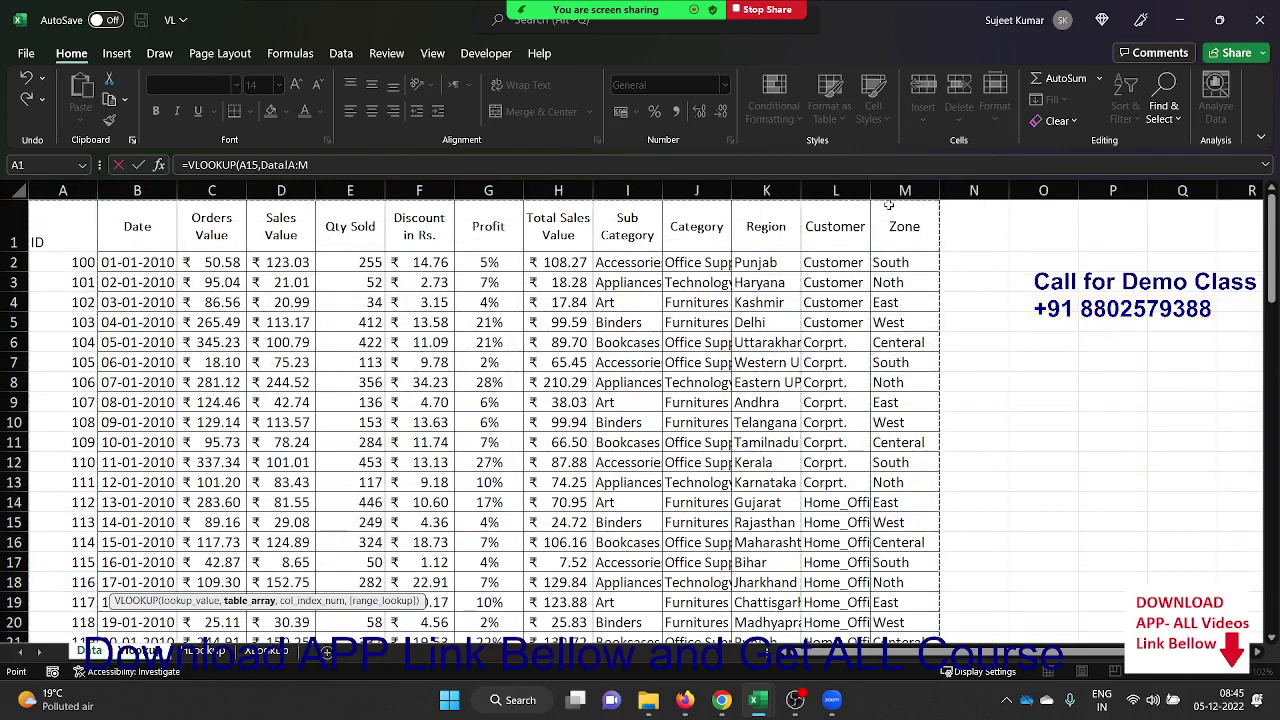
text(,13,0)
key(Return)
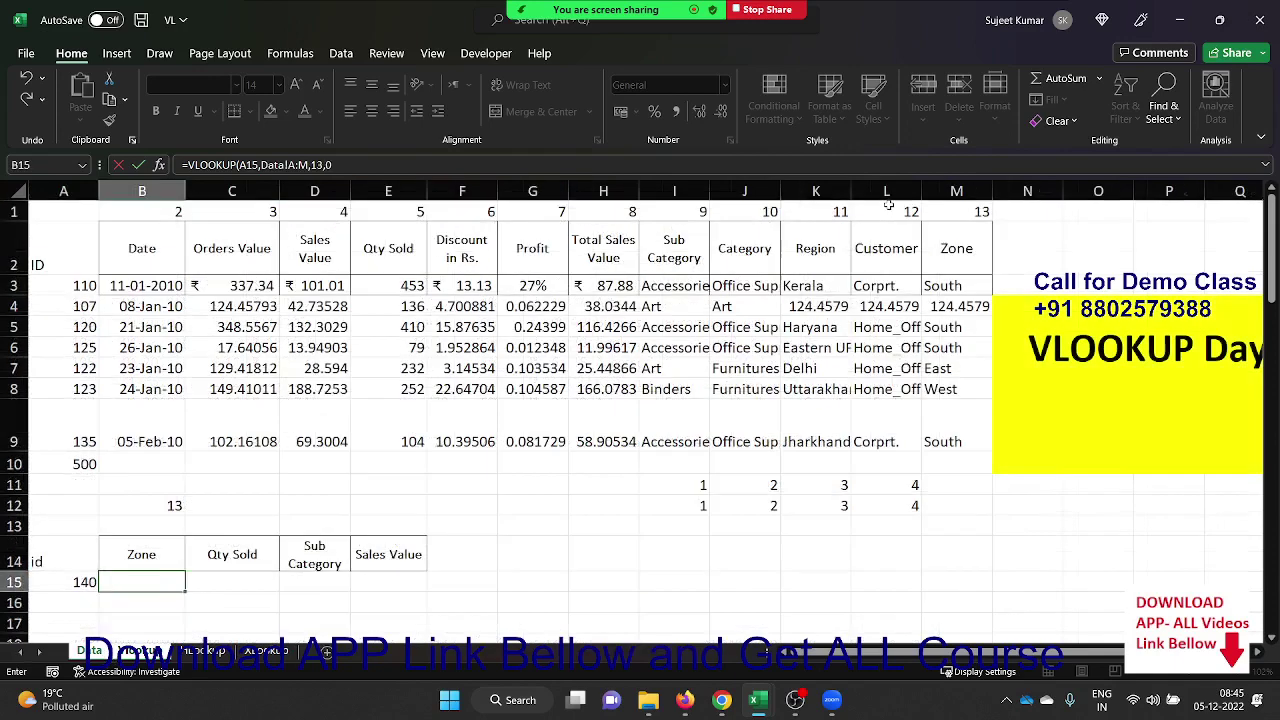
key(Up)
key(F2)
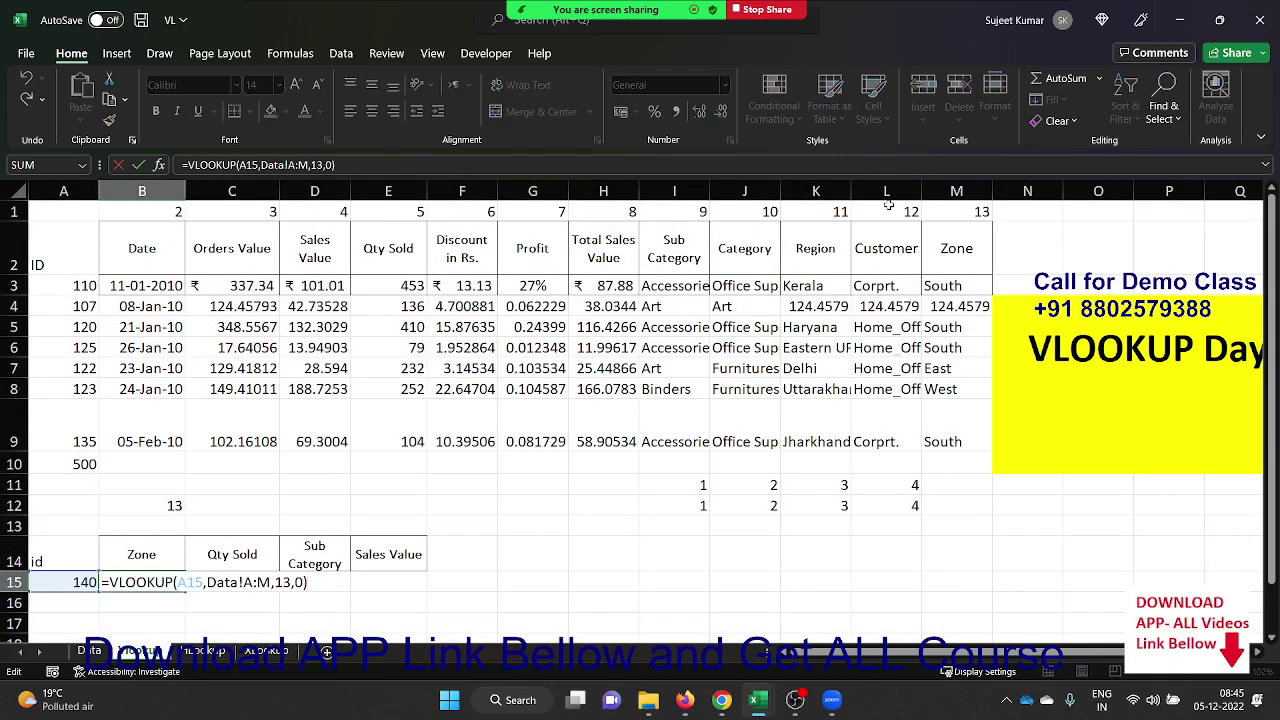
key(Left)
key(Left)
key(Left)
key(shift+Left)
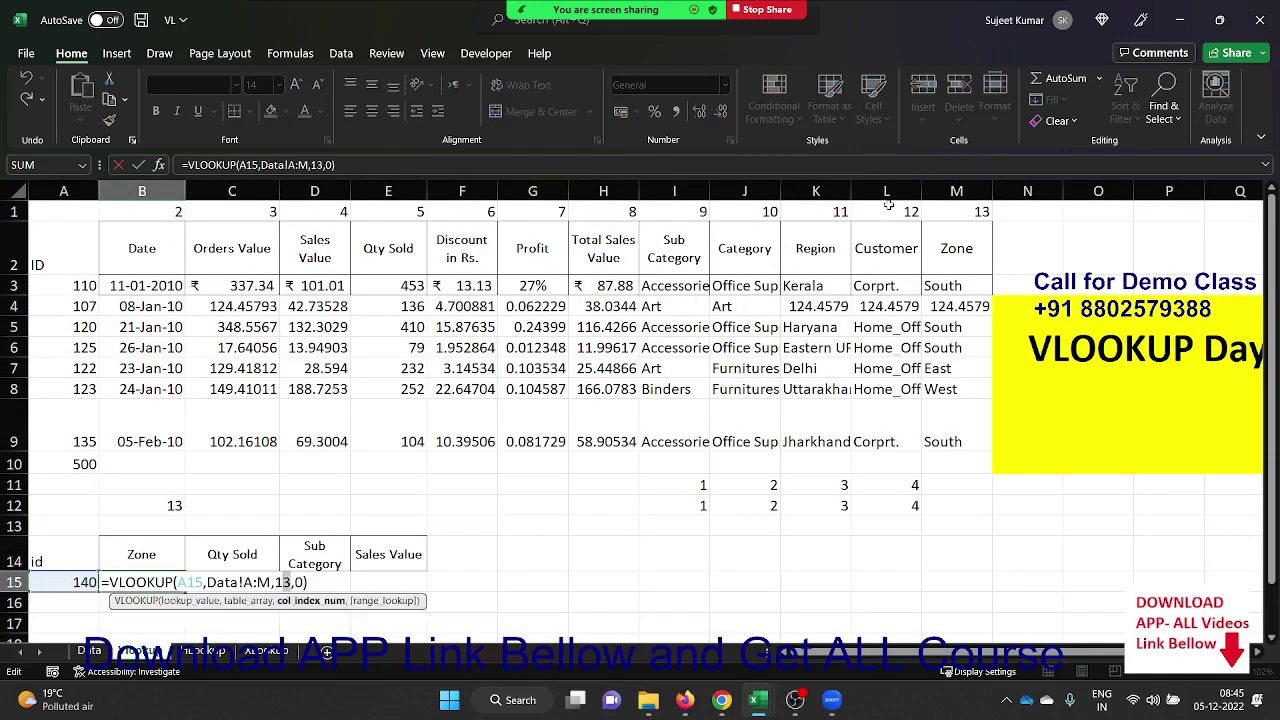
key(Escape)
Copy the MATCH expression from B12's formula without its equals sign
key(Up)
key(Up)
key(Up)
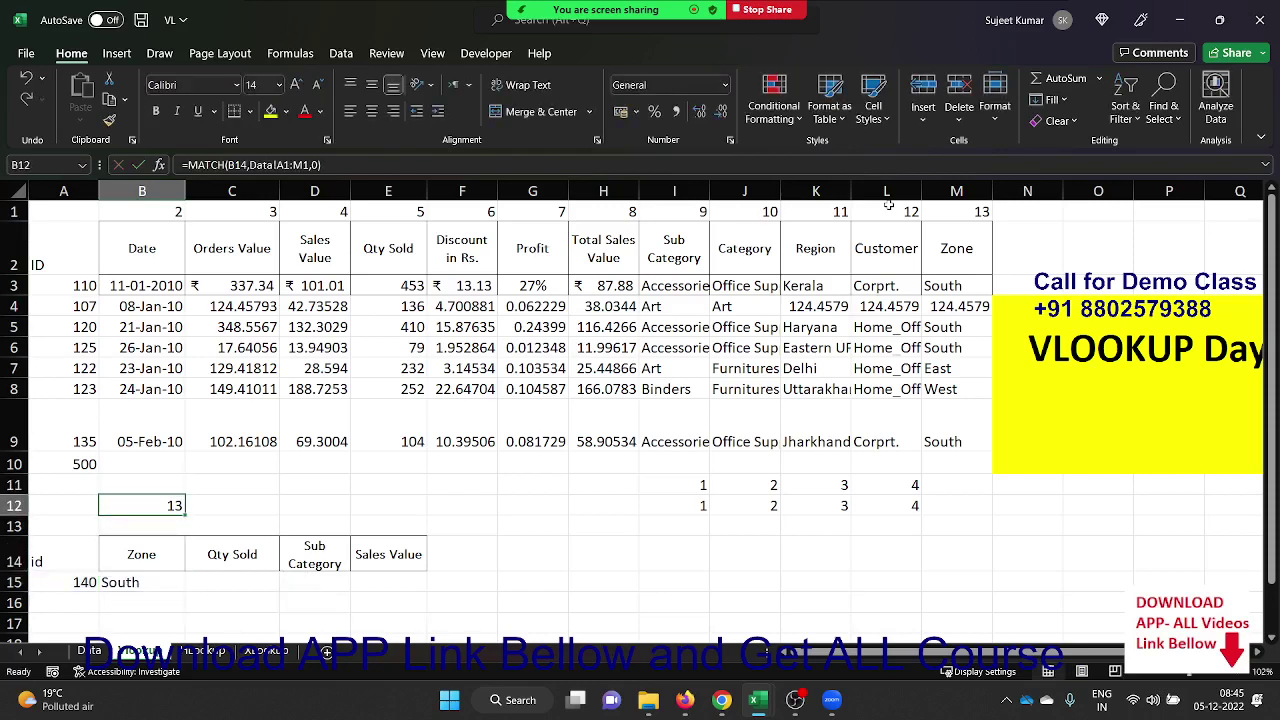
key(F2)
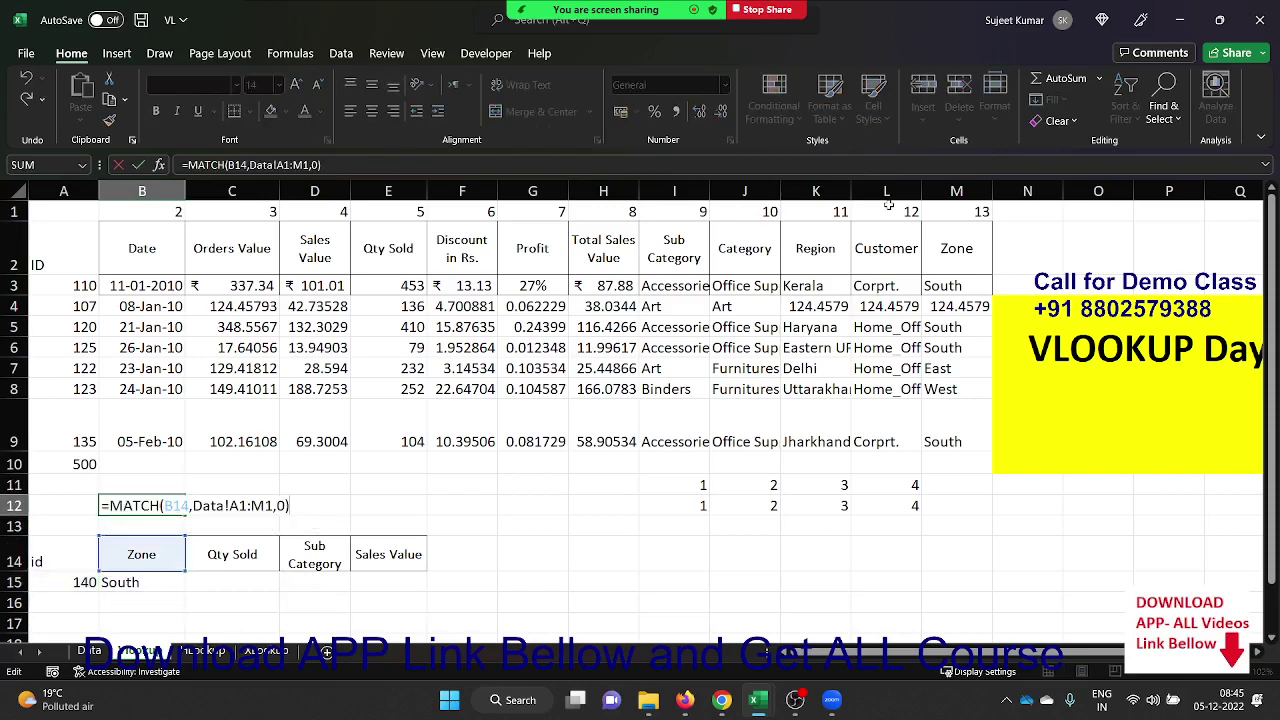
key(shift+Left)
key(shift+Left)
key(shift+Left)
key(shift+Left)
key(shift+Left)
key(shift+Left)
key(shift+Left)
key(ctrl+shift+Left)
key(ctrl+c)
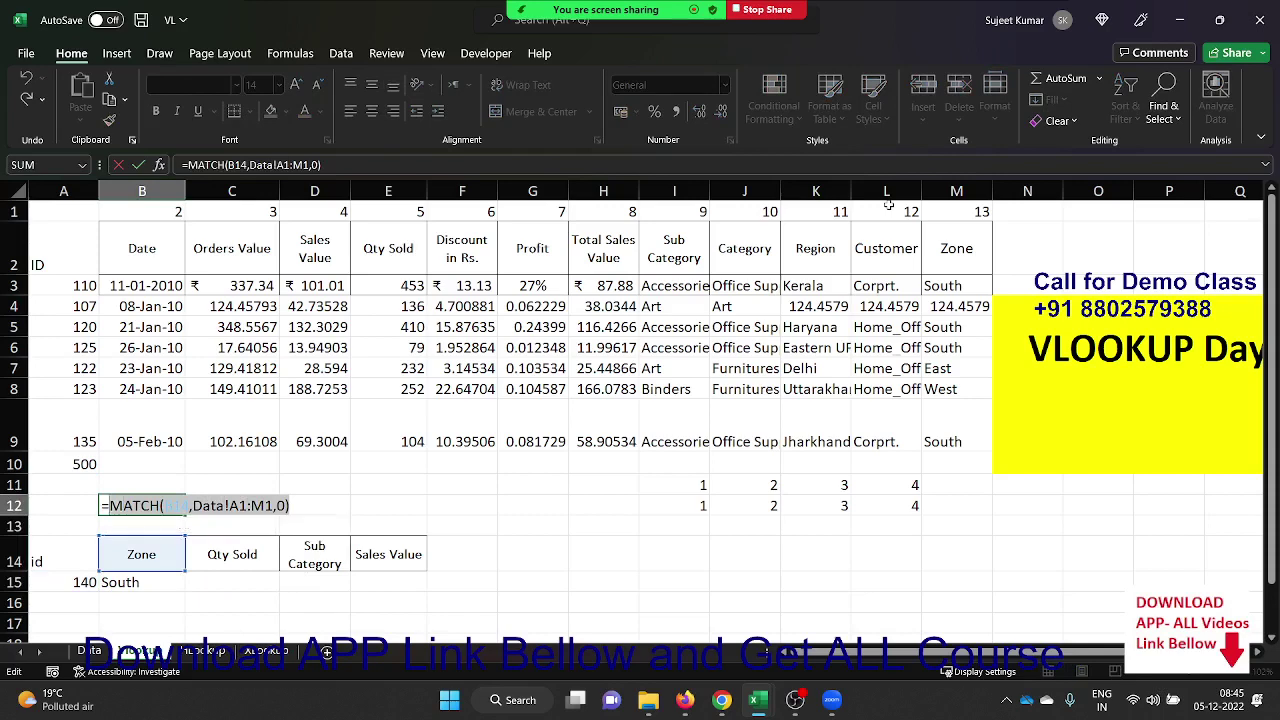
key(Return)
Replace the column index 13 in B15's VLOOKUP with the copied MATCH(B14,Data!A1:M1,0) expression
key(Down)
key(Down)
key(Down)
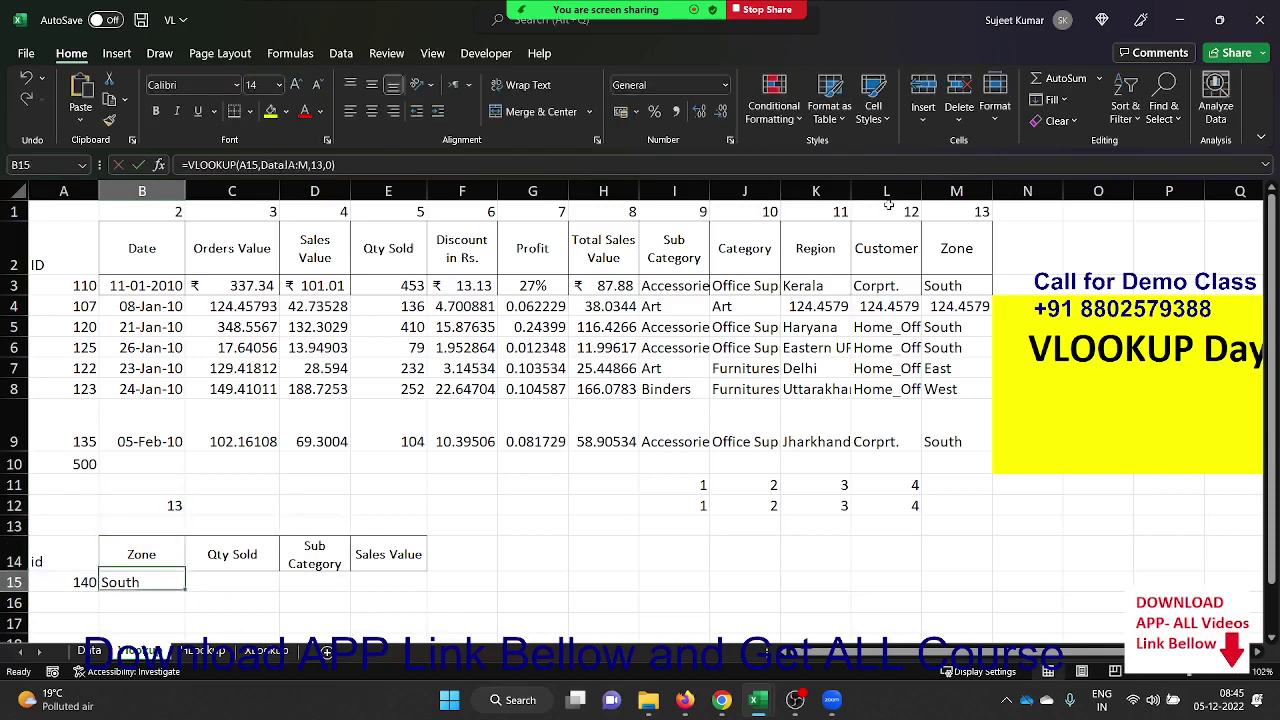
key(Up)
key(F2)
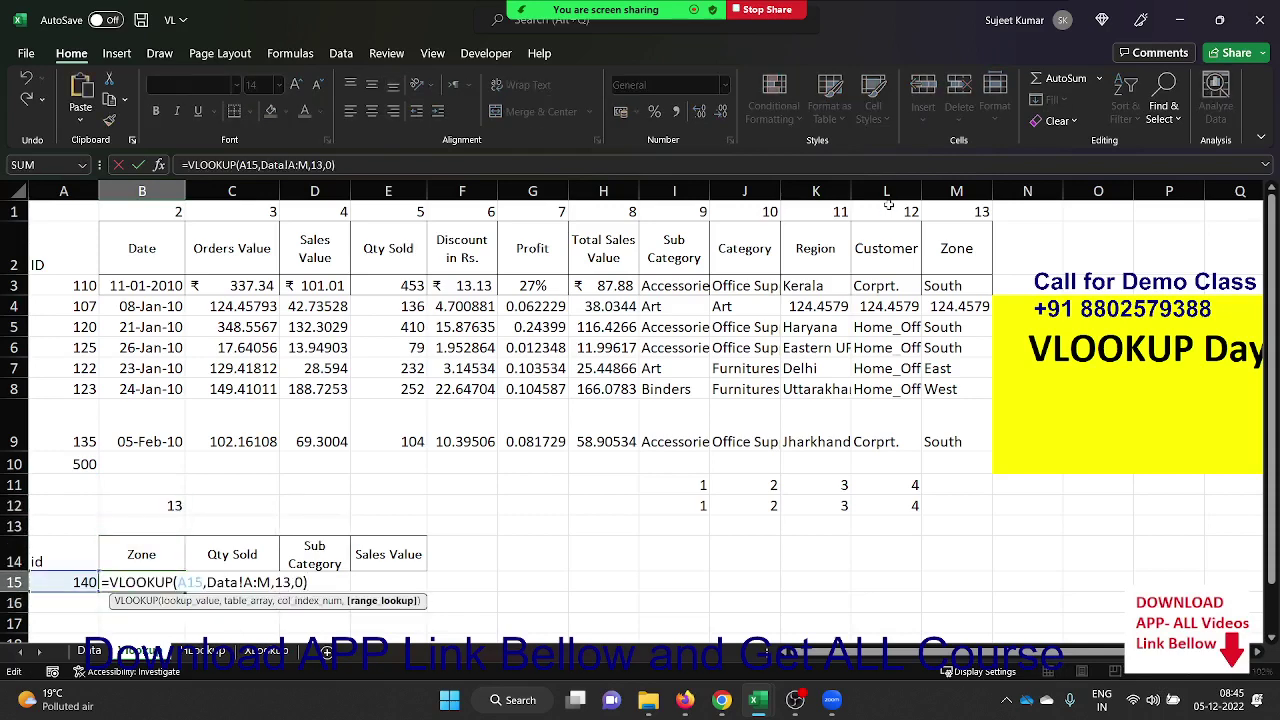
key(shift+Left)
key(shift+Left)
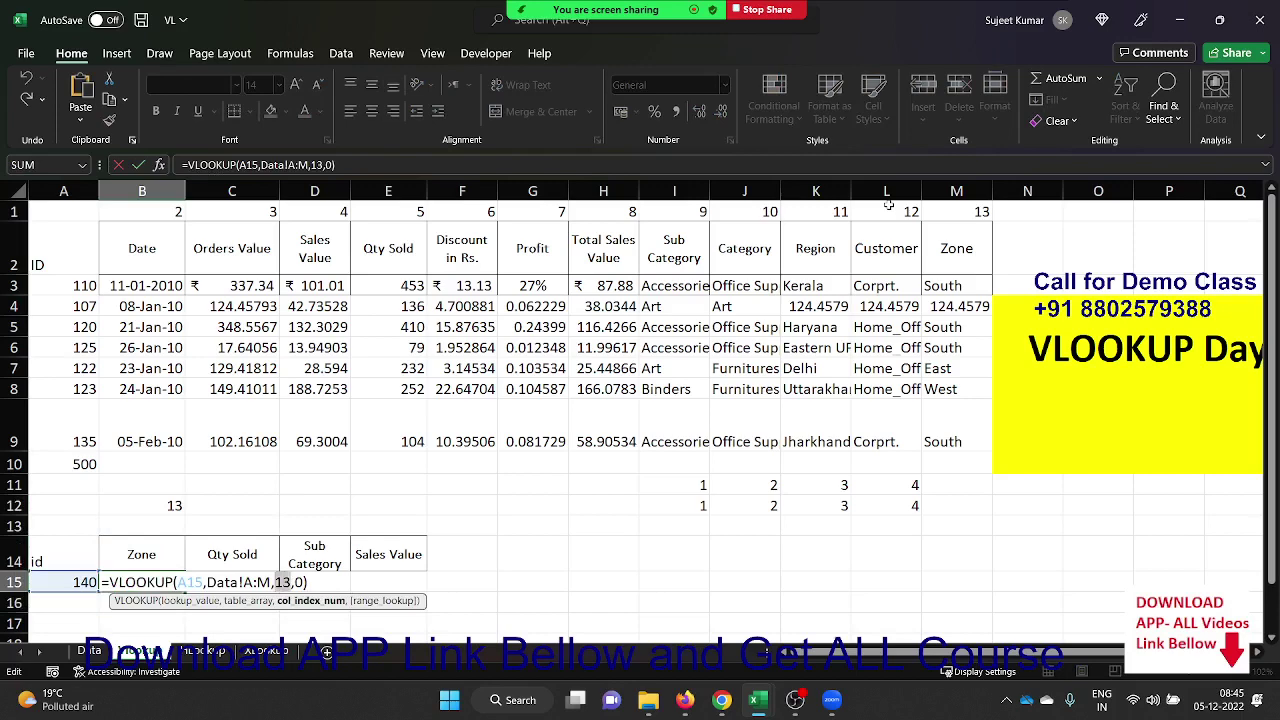
key(ctrl+v)
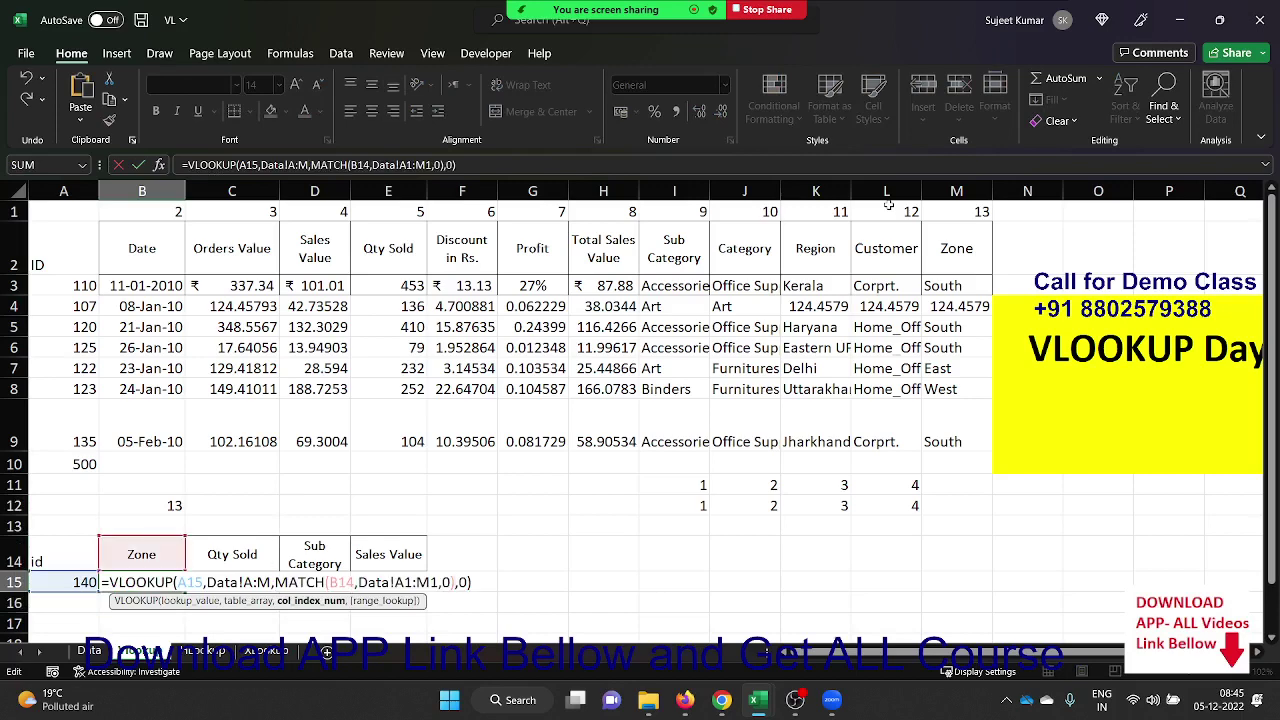
key(Return)
key(Up)
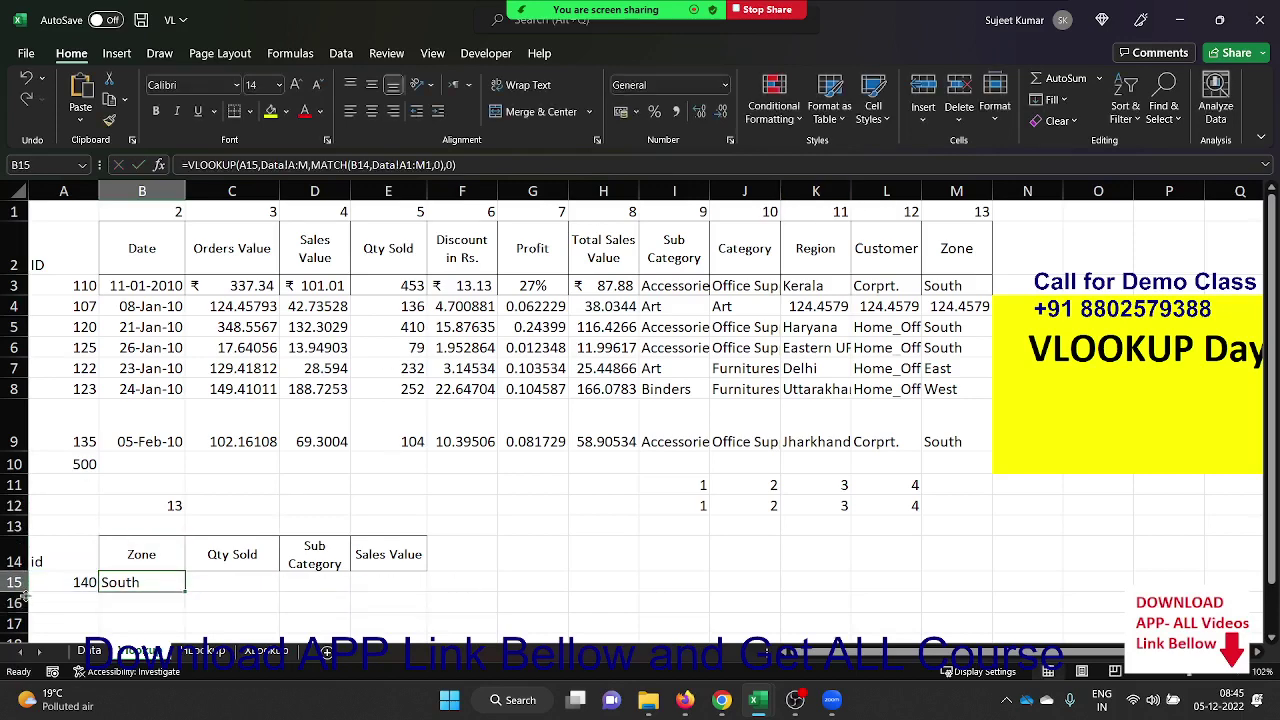
Lock the references in B15's formula as $A15, Data!$A:$M, B$14 and Data!$A$1:$M$1
double_click(158, 583)
click(178, 582)
text($)
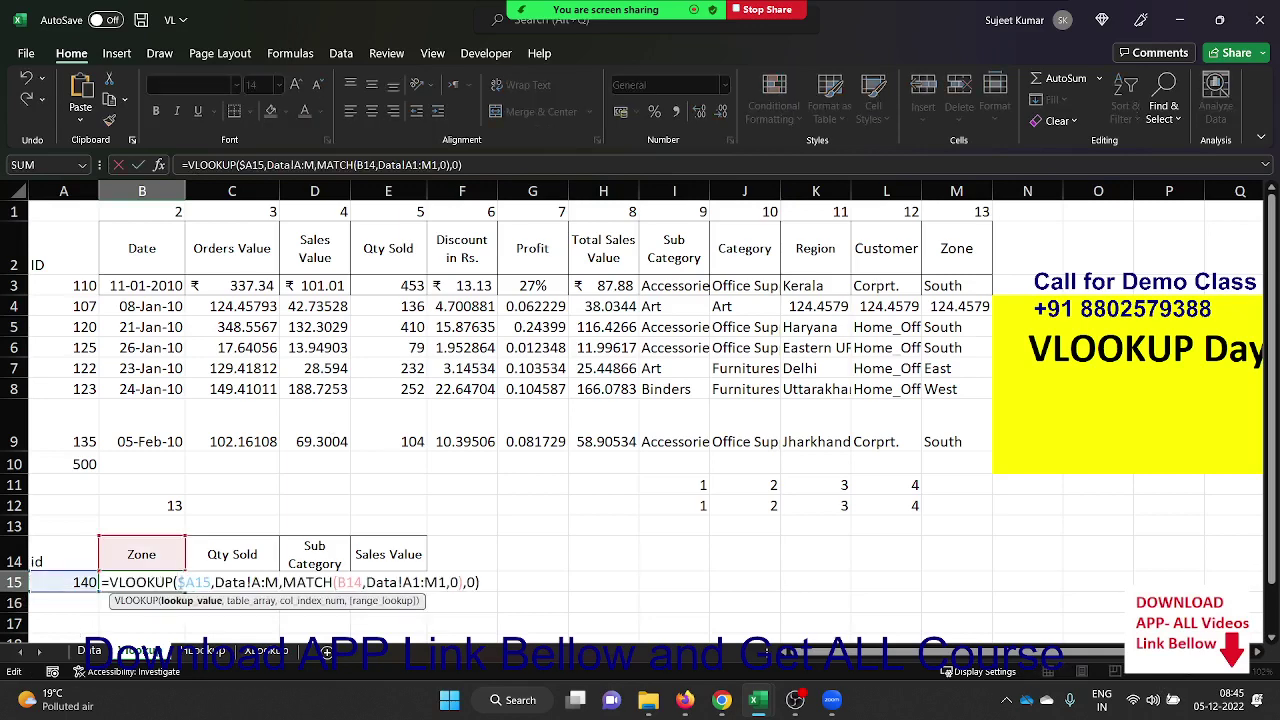
click(262, 582)
key(F4)
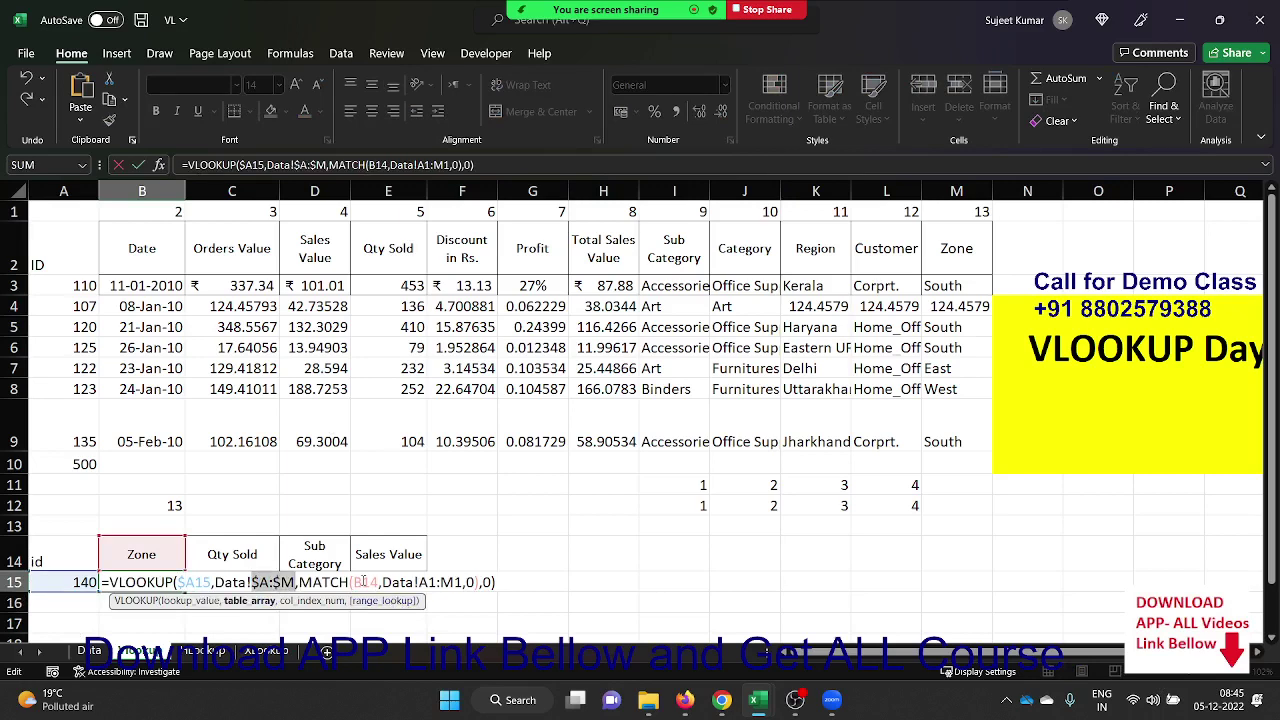
click(365, 582)
text($)
click(430, 582)
key(F4)
click(479, 582)
key(F4)
key(Return)
Fill the VLOOKUP and MATCH formula from B15 across through E15
key(Up)
key(shift+Right)
key(shift+Right)
key(shift+Right)
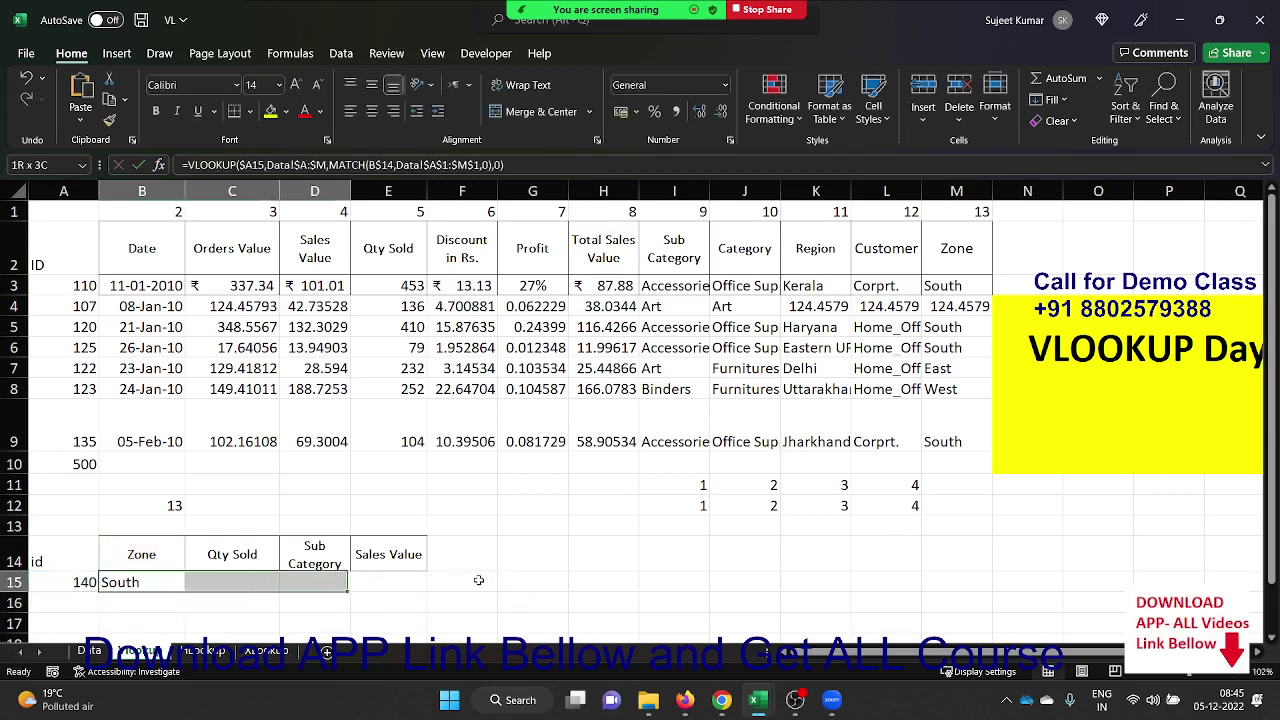
key(ctrl+r)
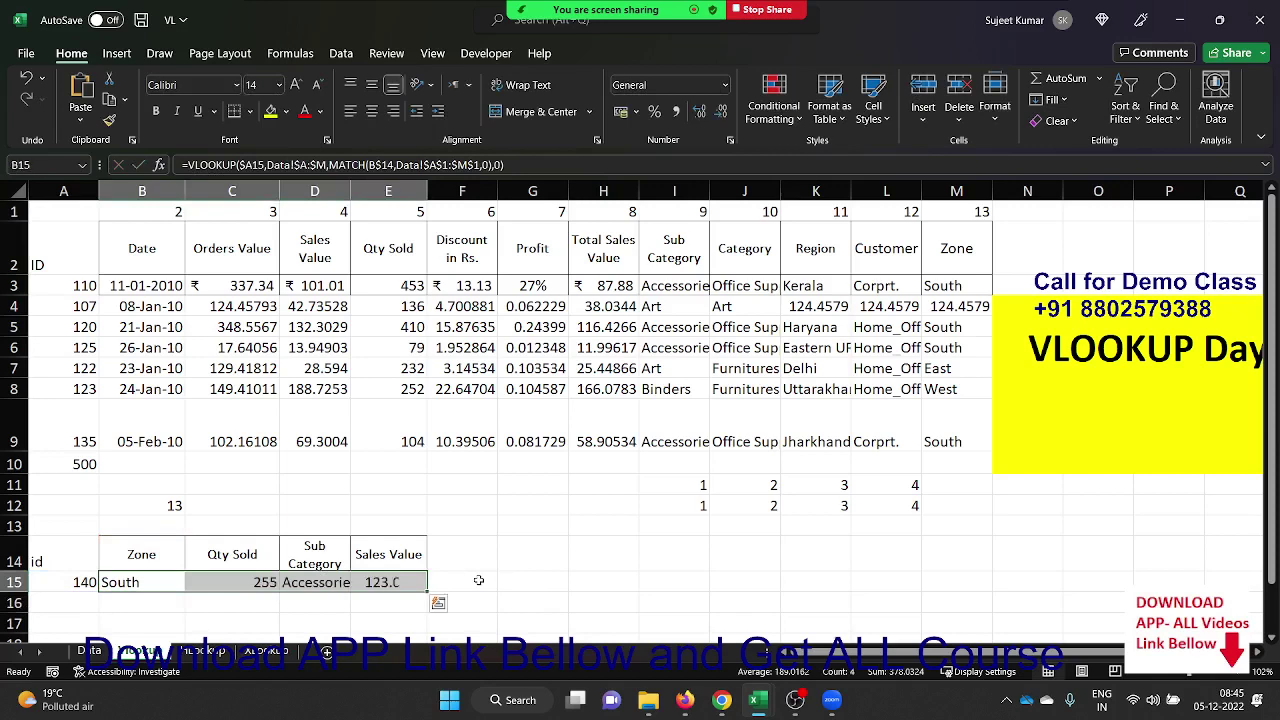
key(Up)
key(Down)
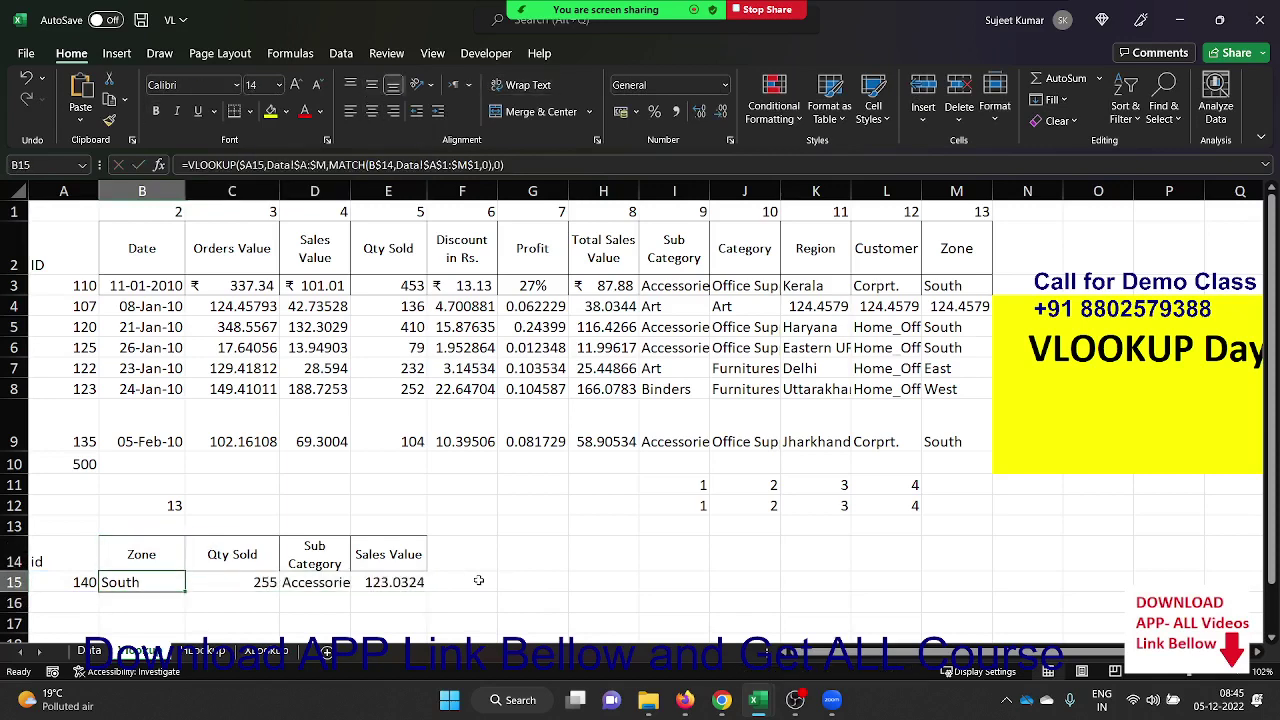
key(Up)
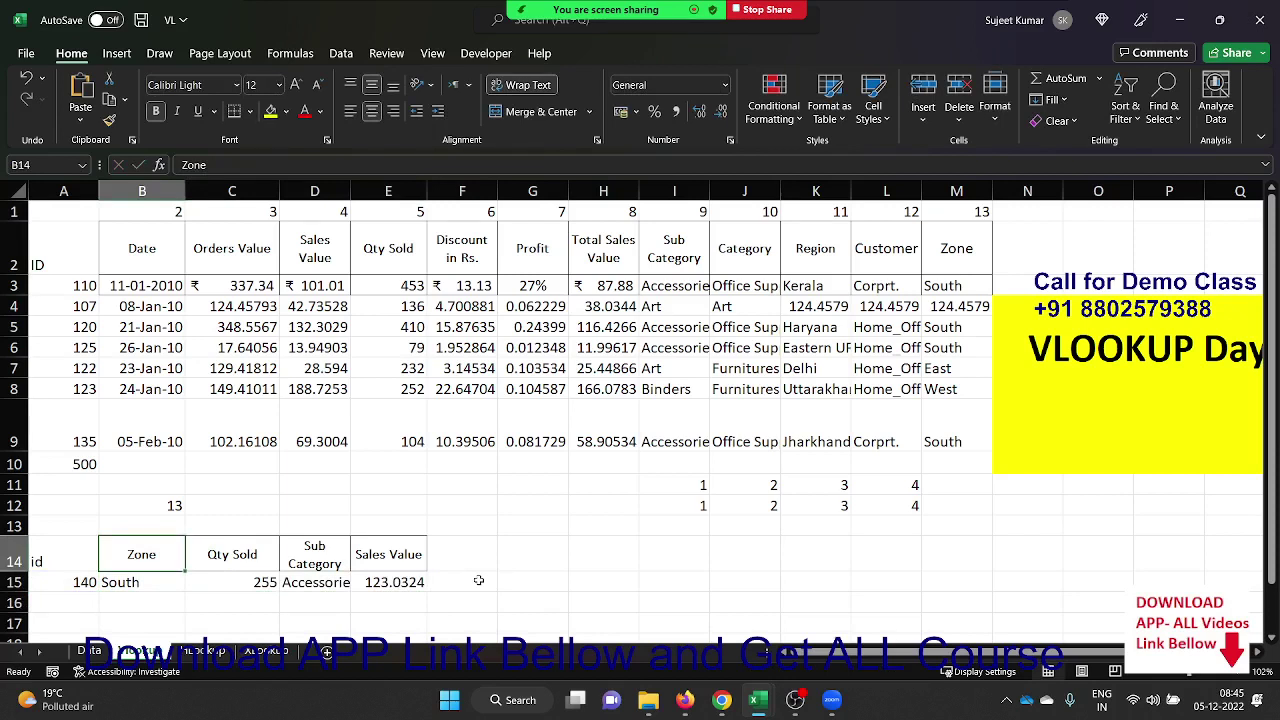
Change the header in B14 of the lookup table to Profit
text(P)
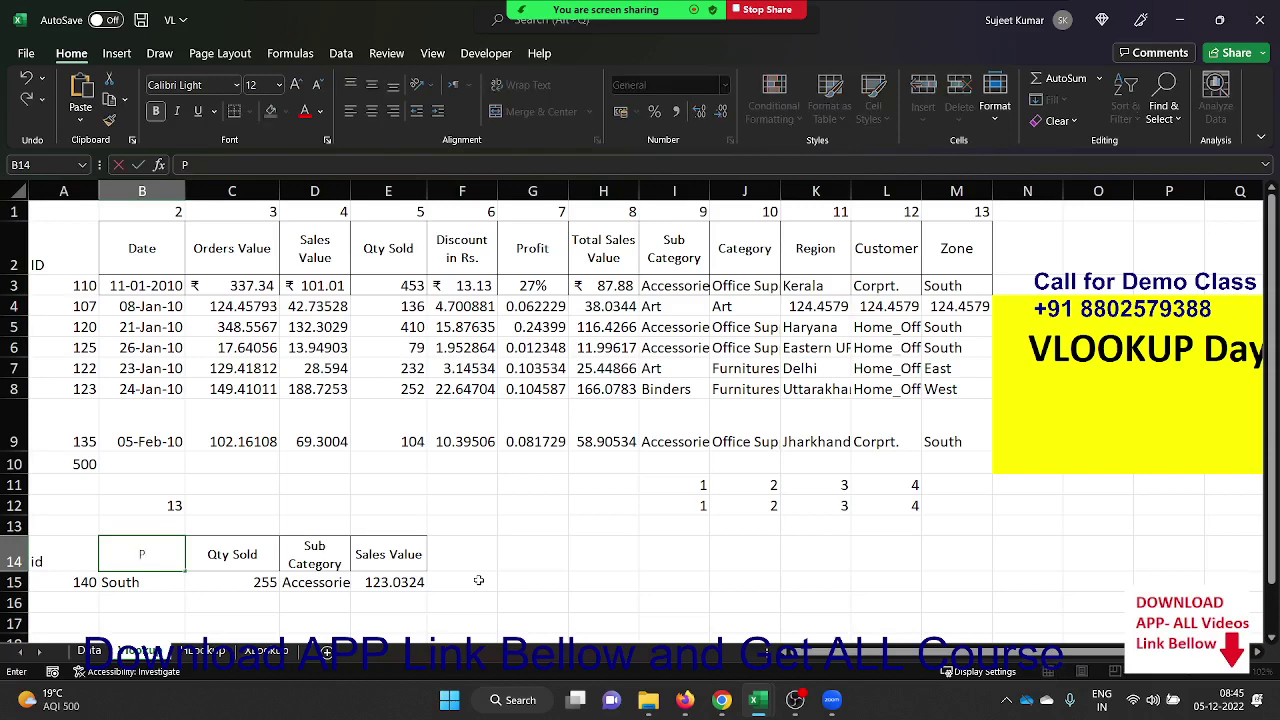
text(rofit)
key(Return)
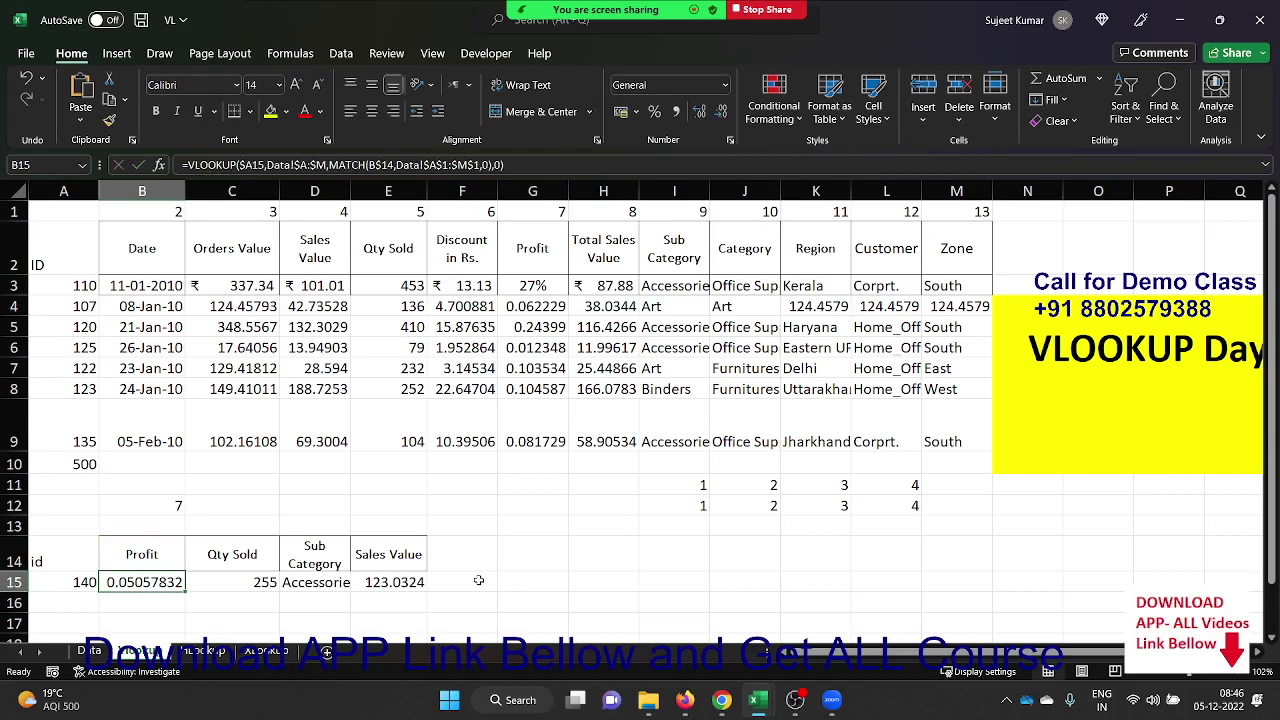
key(Up)
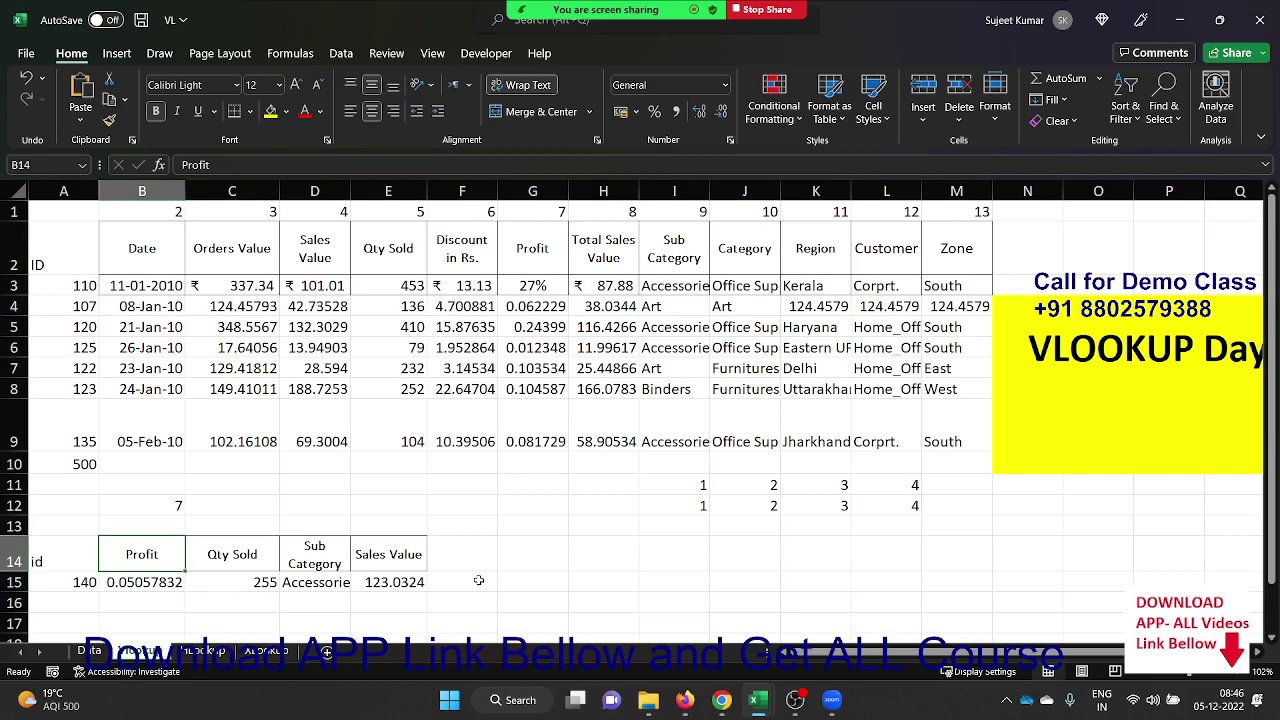
key(Down)
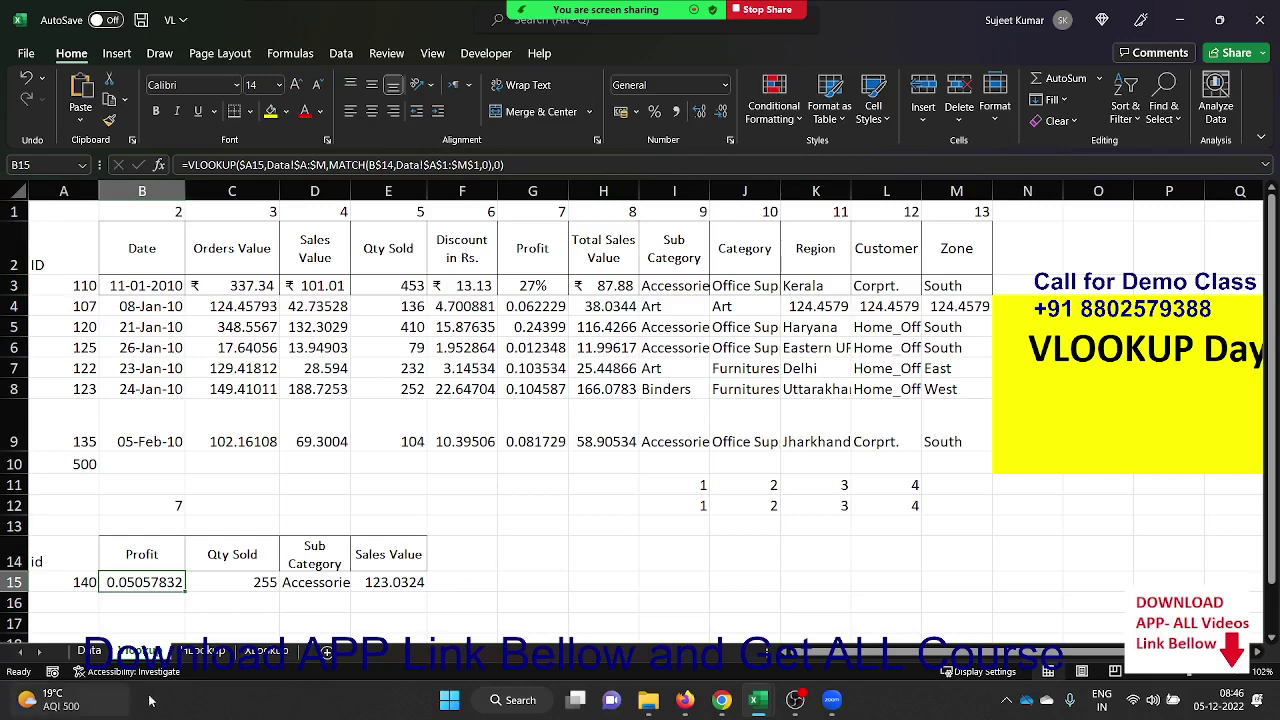
Clear the existing lookup results from B10:C11 on the HLookup sheet
click(137, 651)
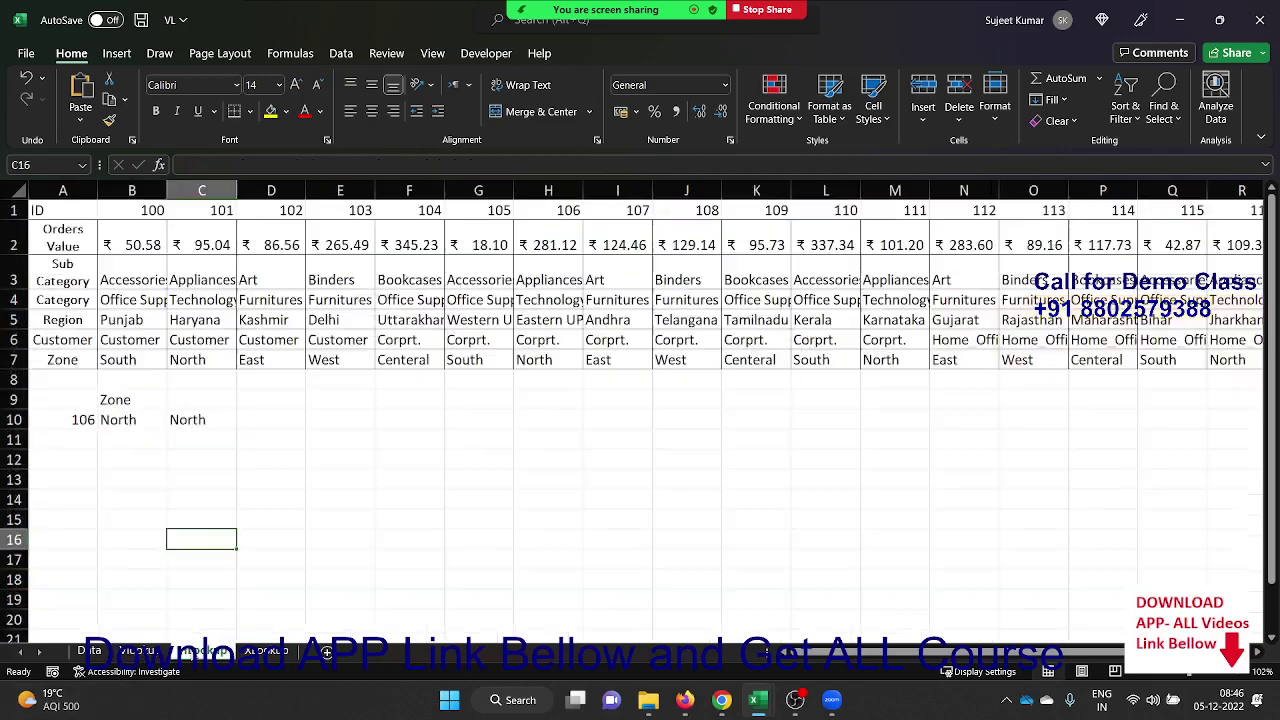
drag(124, 421, 198, 432)
key(Delete)
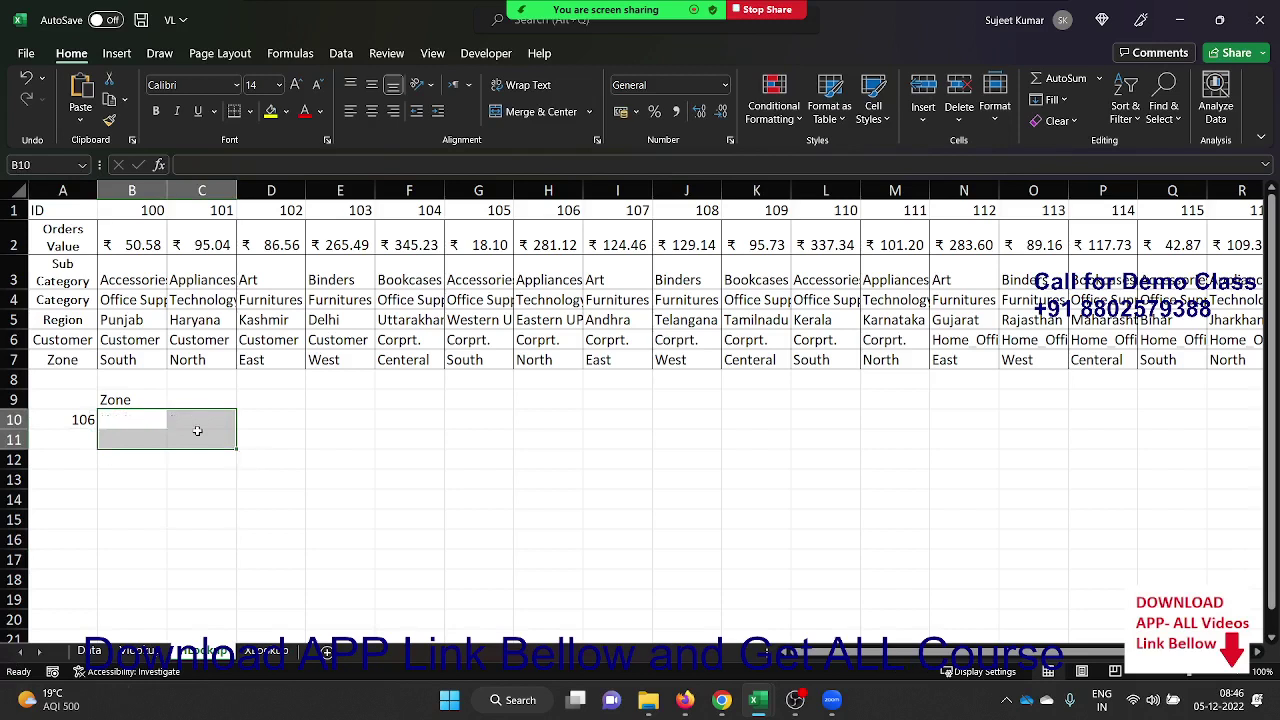
Compare the ID column on the Data sheet with the horizontal ID row on the HLookup sheet
key(Up)
key(Left)
key(Up)
key(Up)
key(Up)
key(Up)
key(Up)
key(Up)
key(Up)
key(Up)
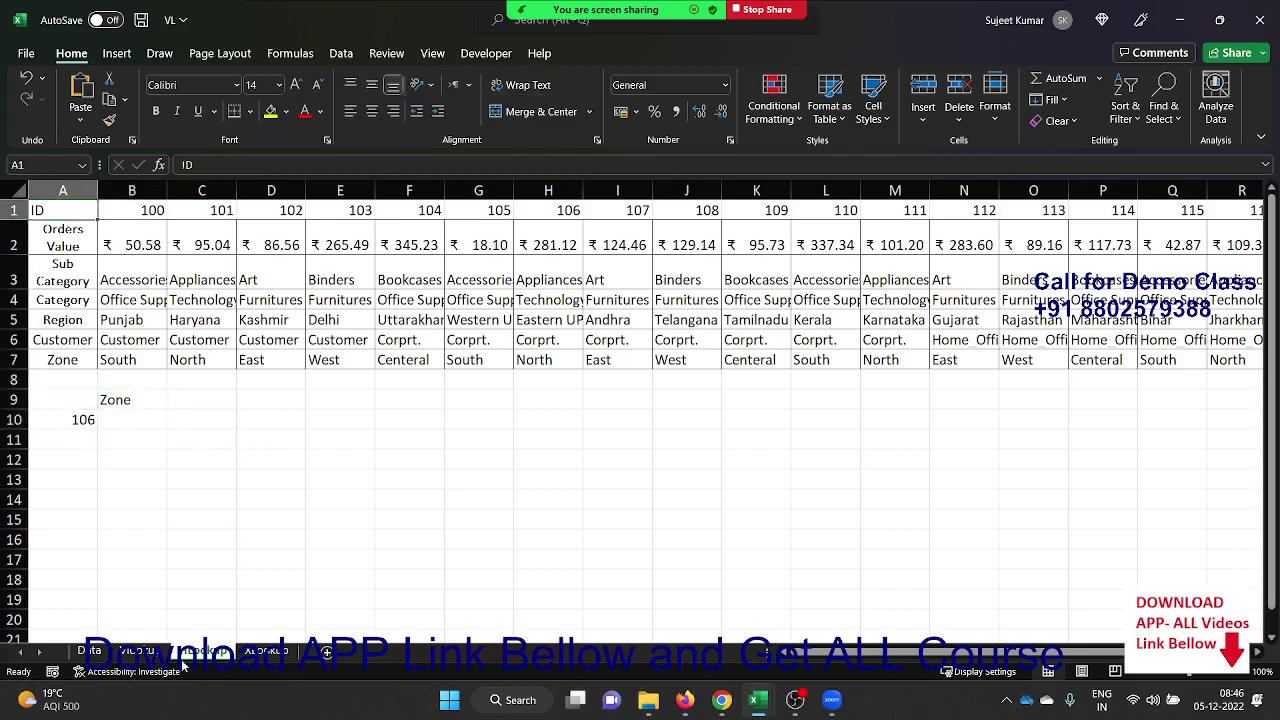
click(126, 651)
click(89, 651)
drag(80, 262, 185, 455)
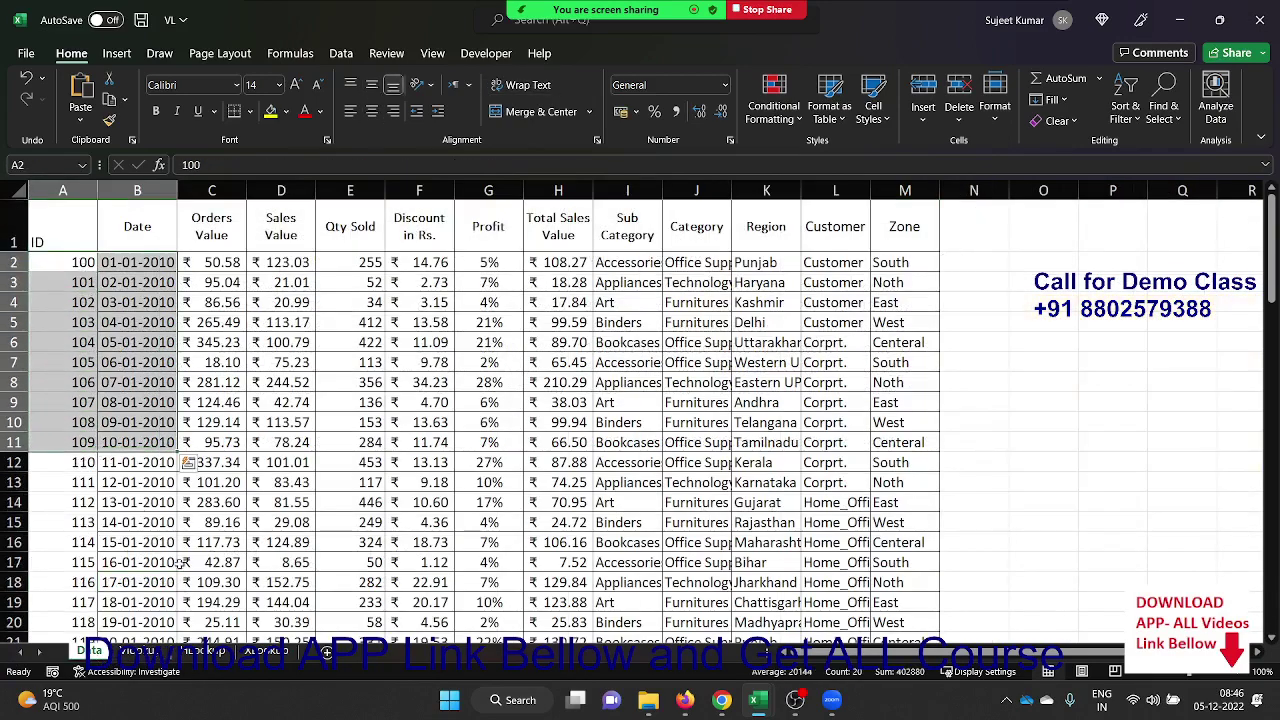
click(200, 651)
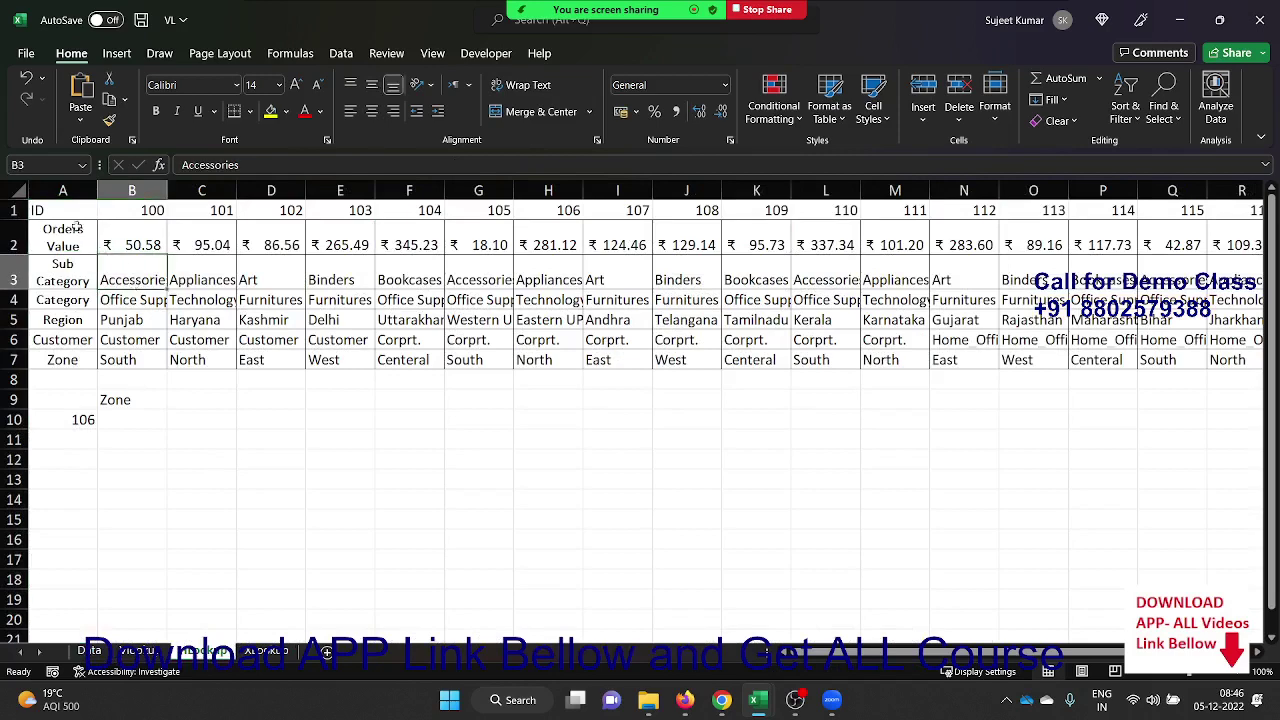
drag(73, 210, 652, 207)
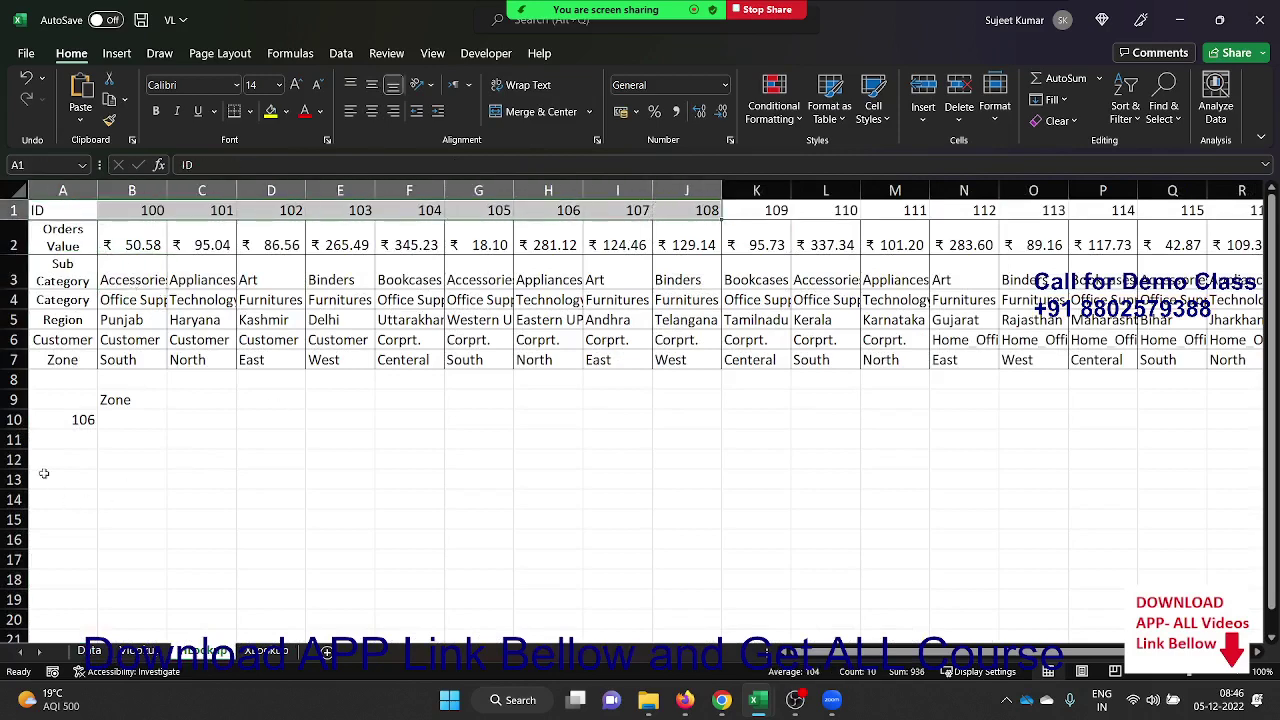
click(69, 419)
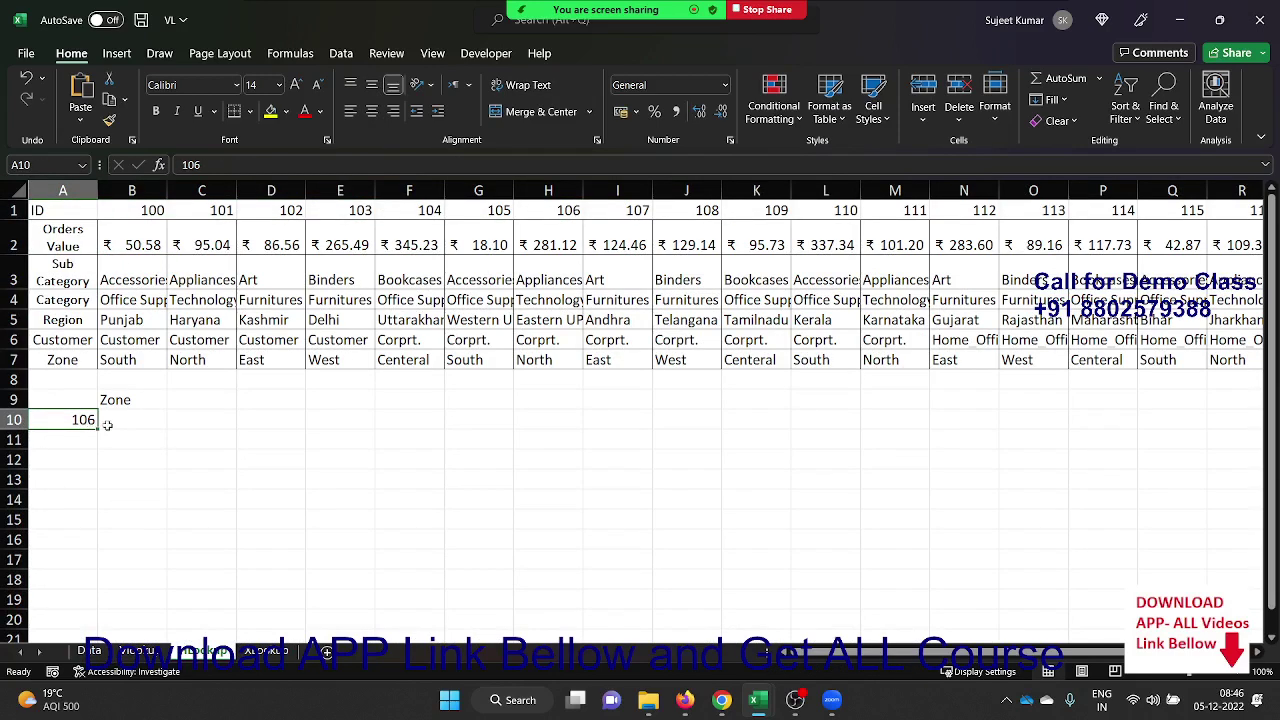
click(119, 419)
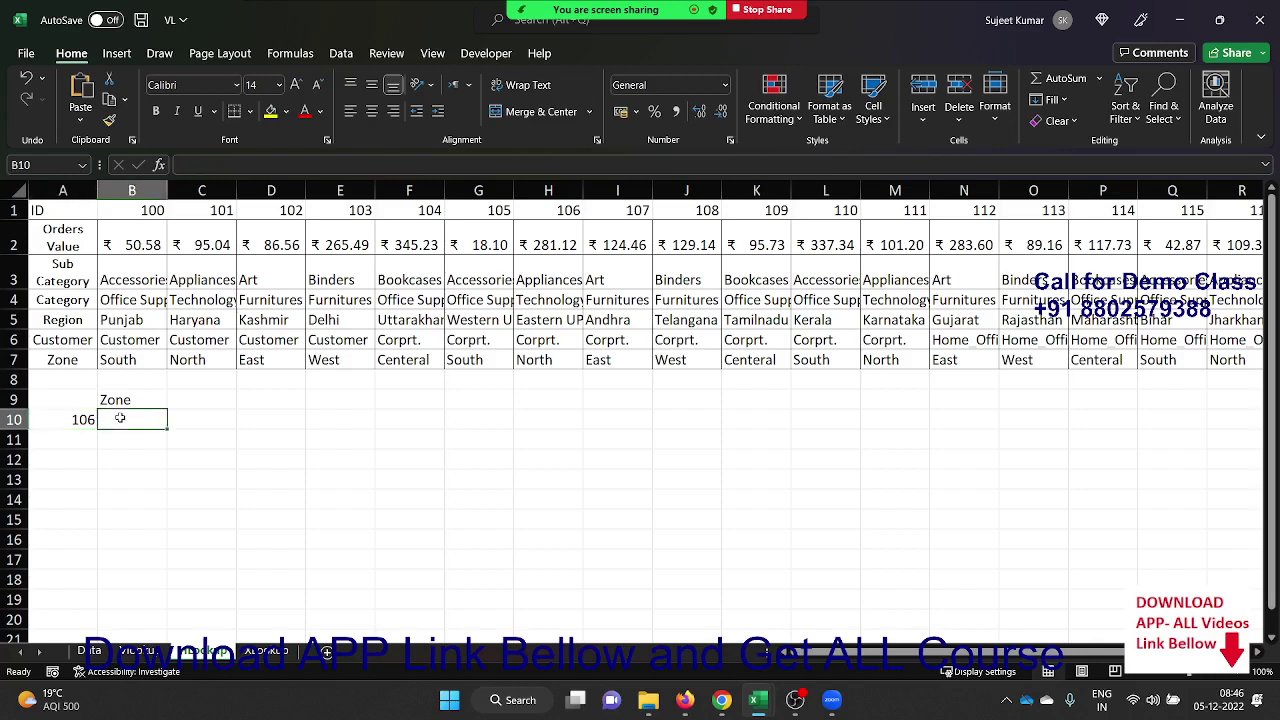
click(97, 651)
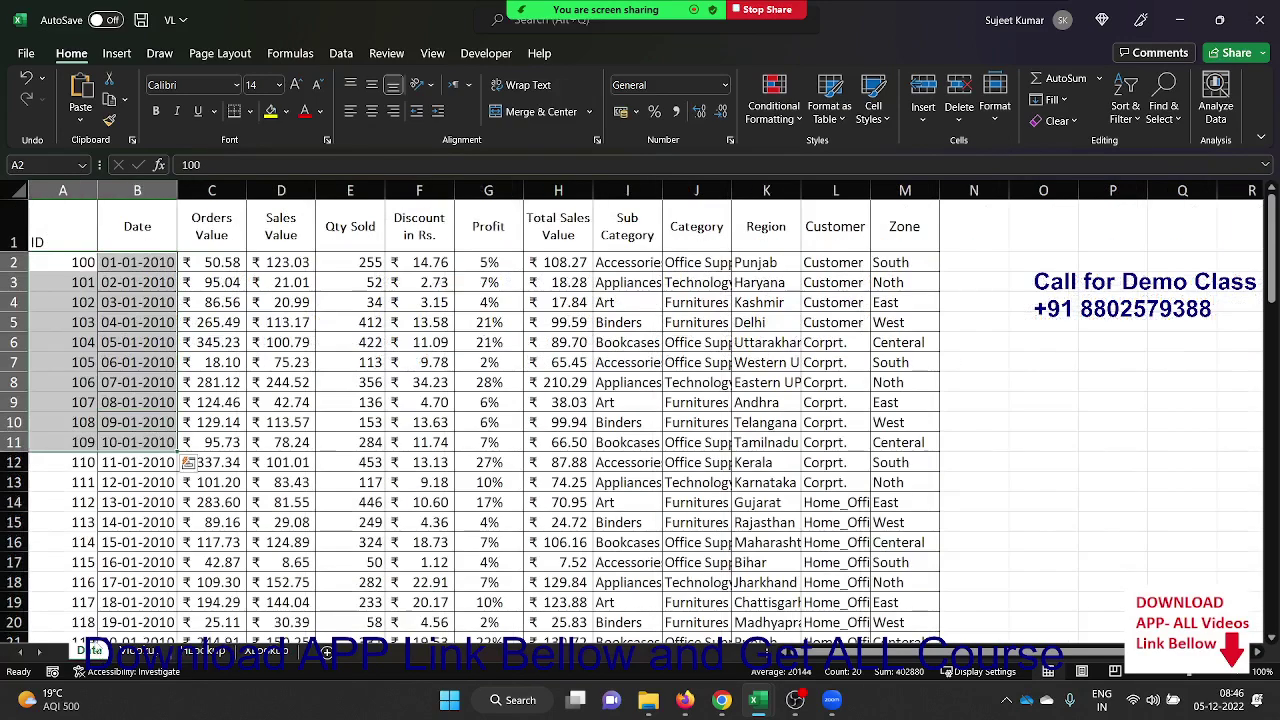
drag(70, 342, 70, 492)
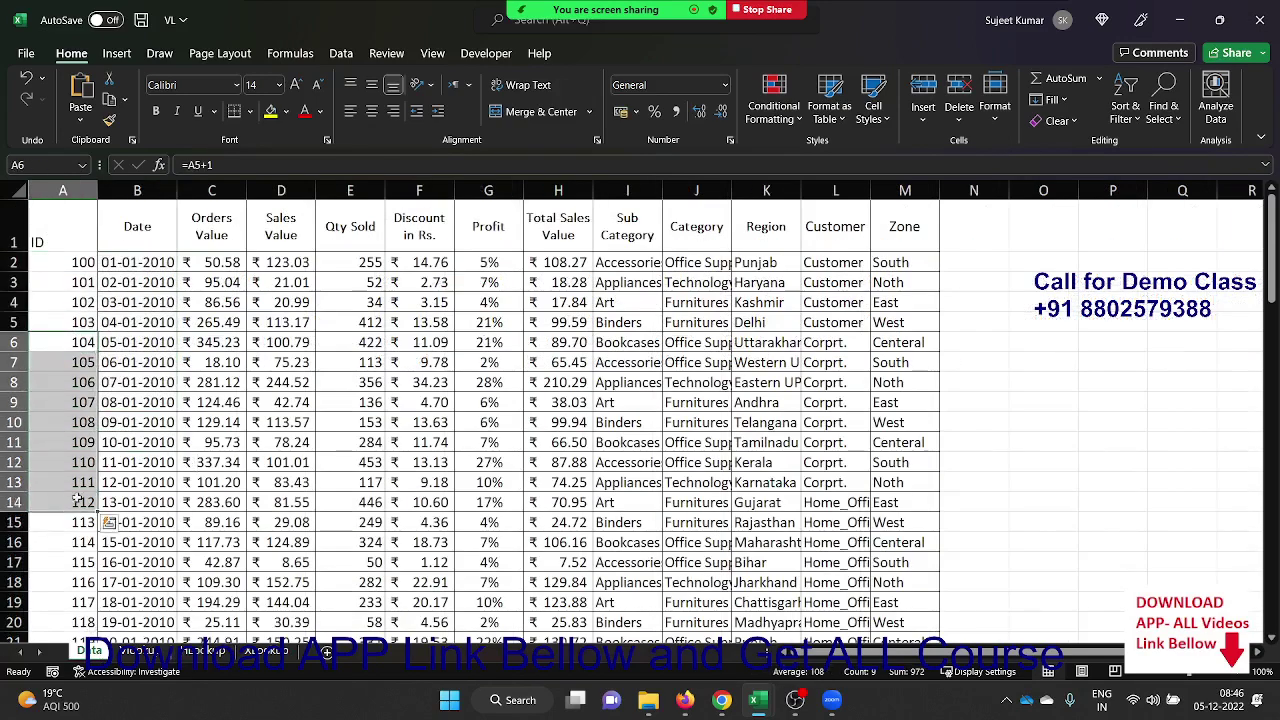
Enter =HLOOKUP(A10,1:7,7,0) in B10 of the HLookup sheet to return the zone for the ID in A10
click(201, 652)
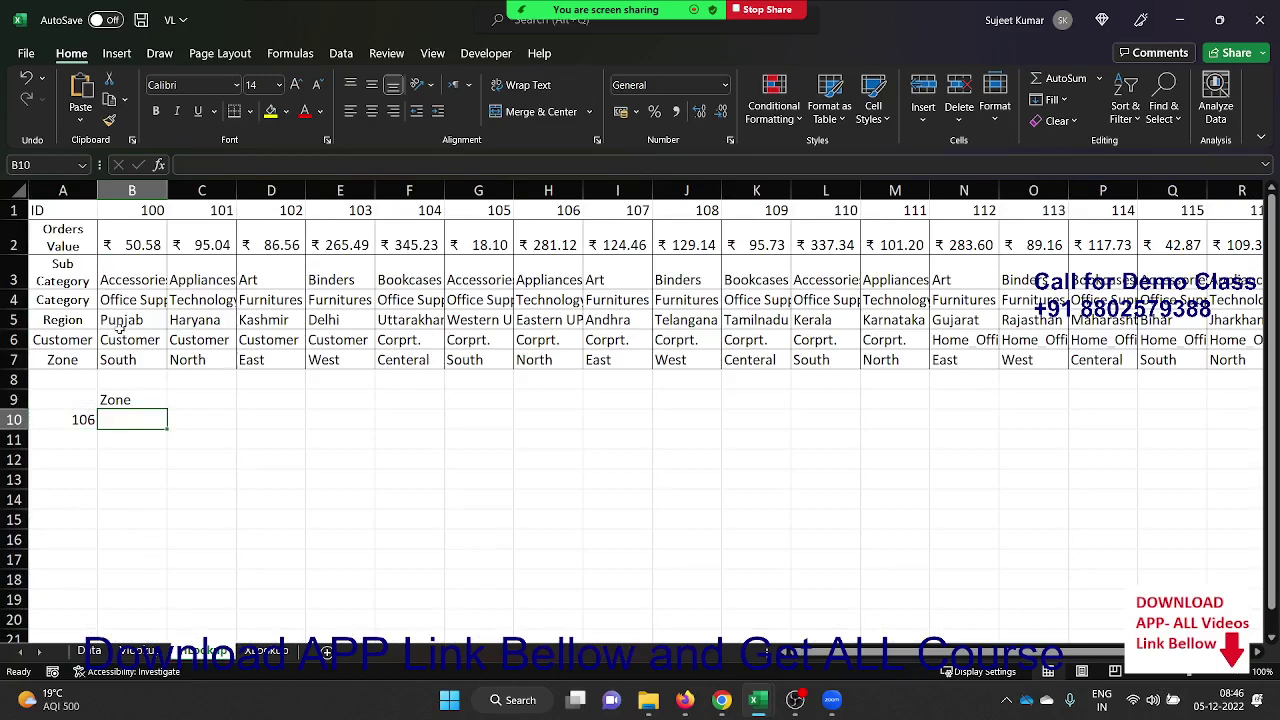
text(=)
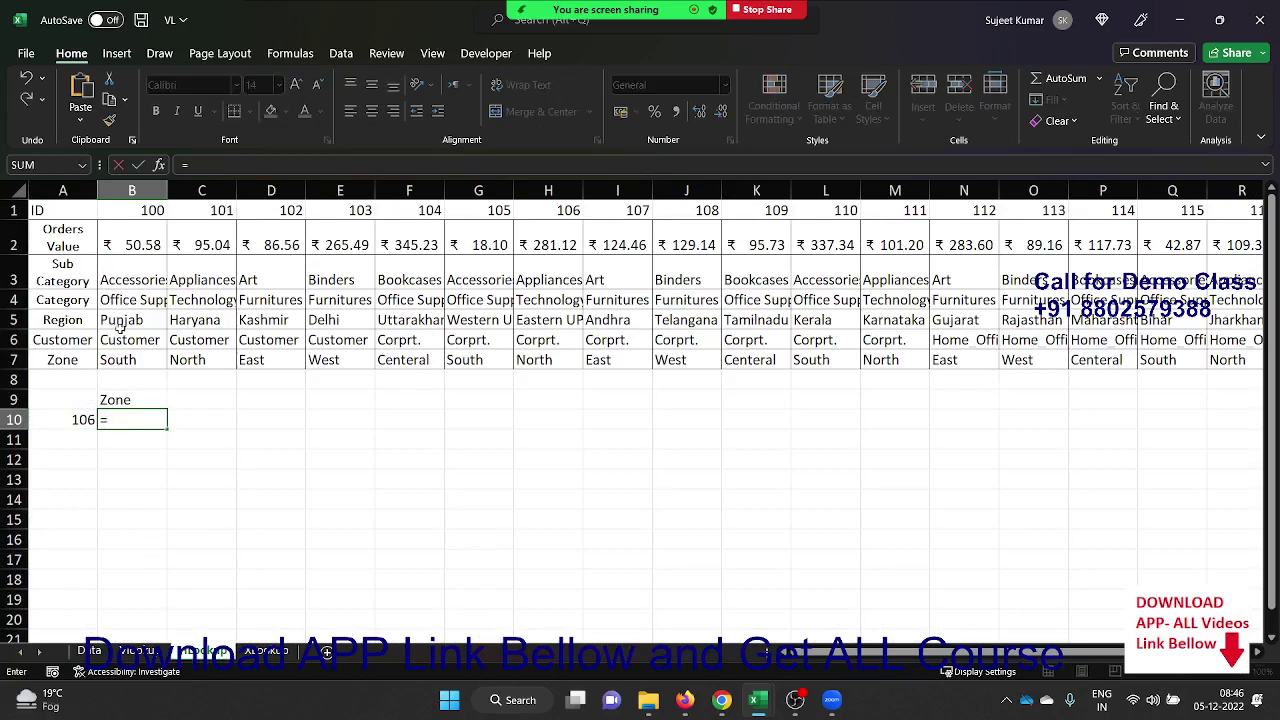
text(hl)
key(Tab)
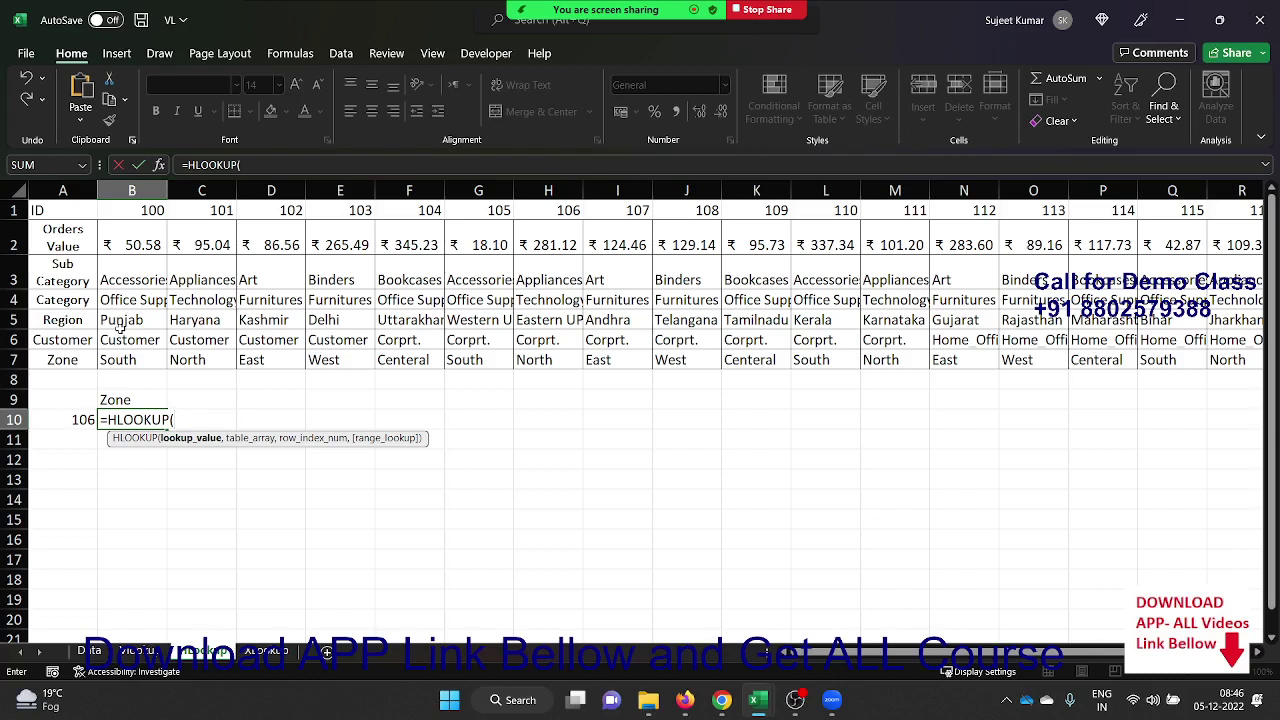
key(Left)
text(,)
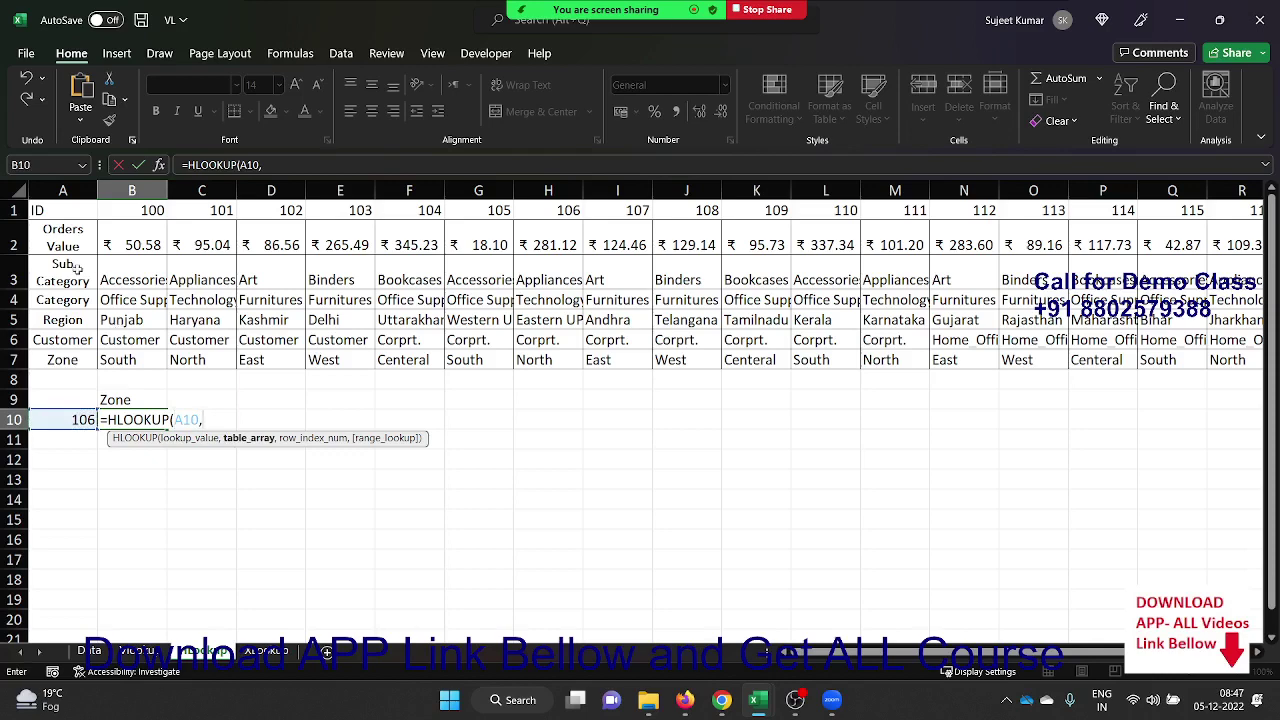
click(17, 210)
drag(17, 210, 17, 368)
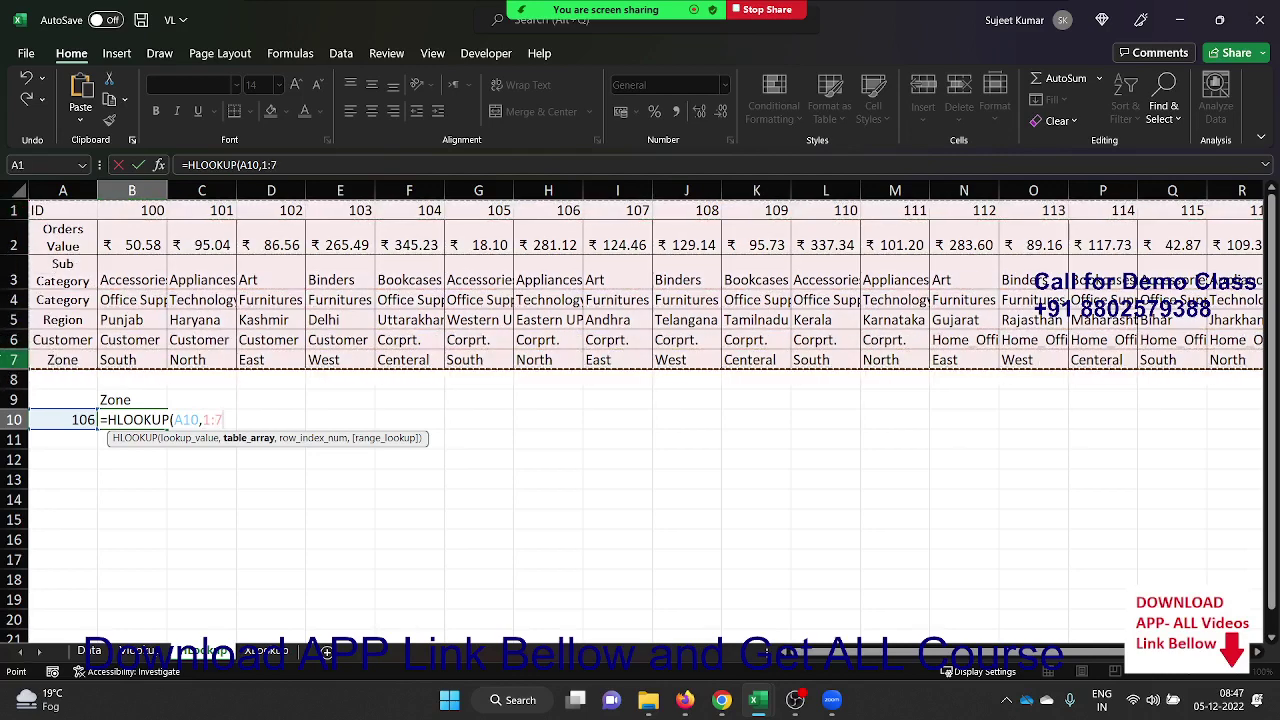
text(,)
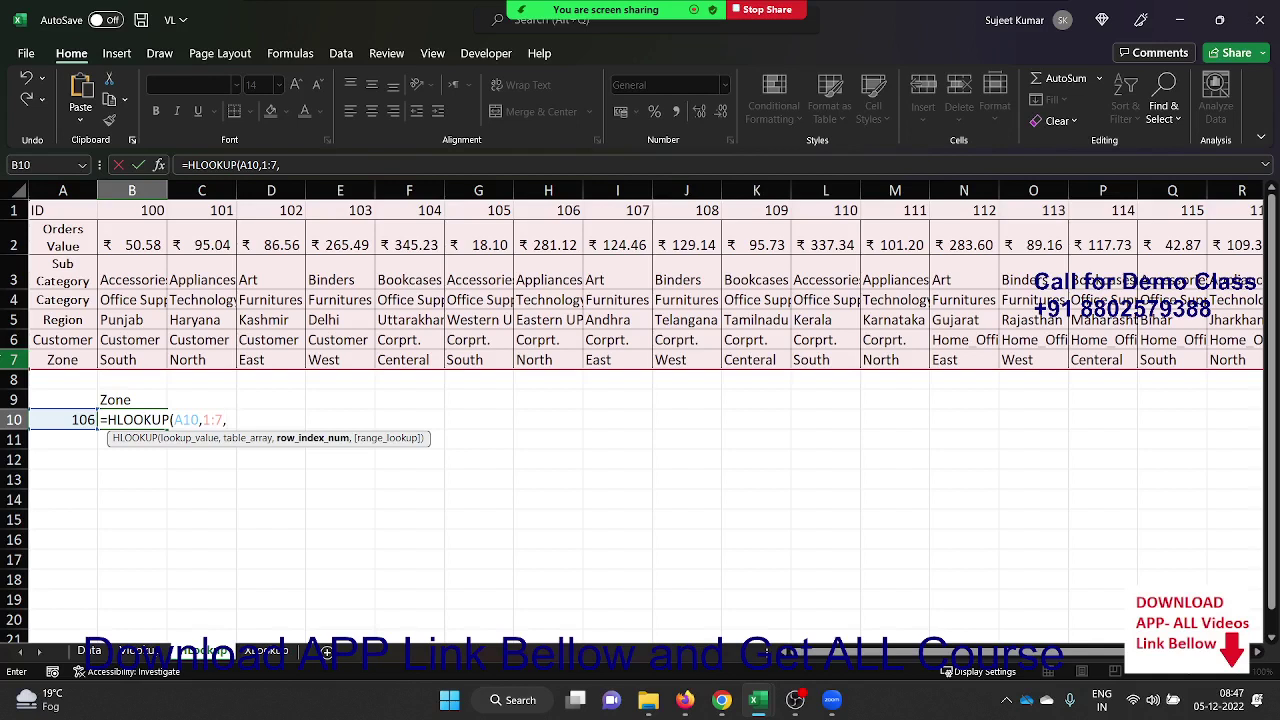
text(7,0)
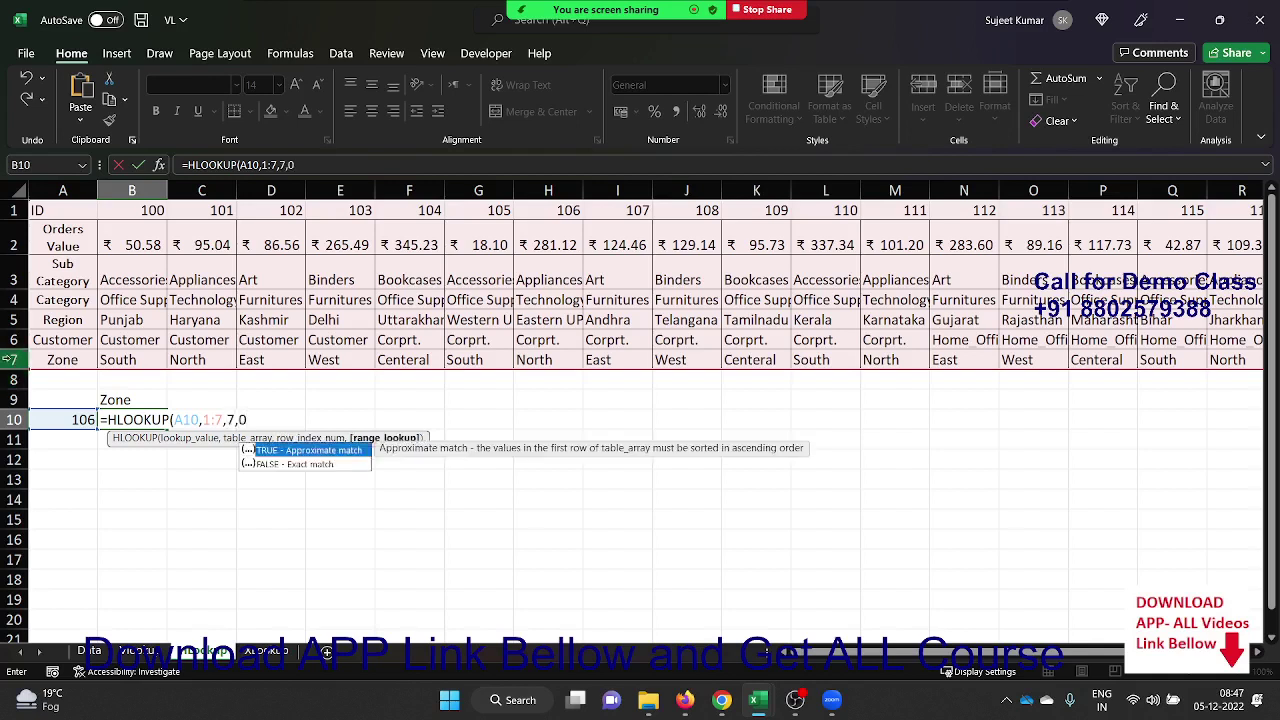
key(Return)
key(Up)
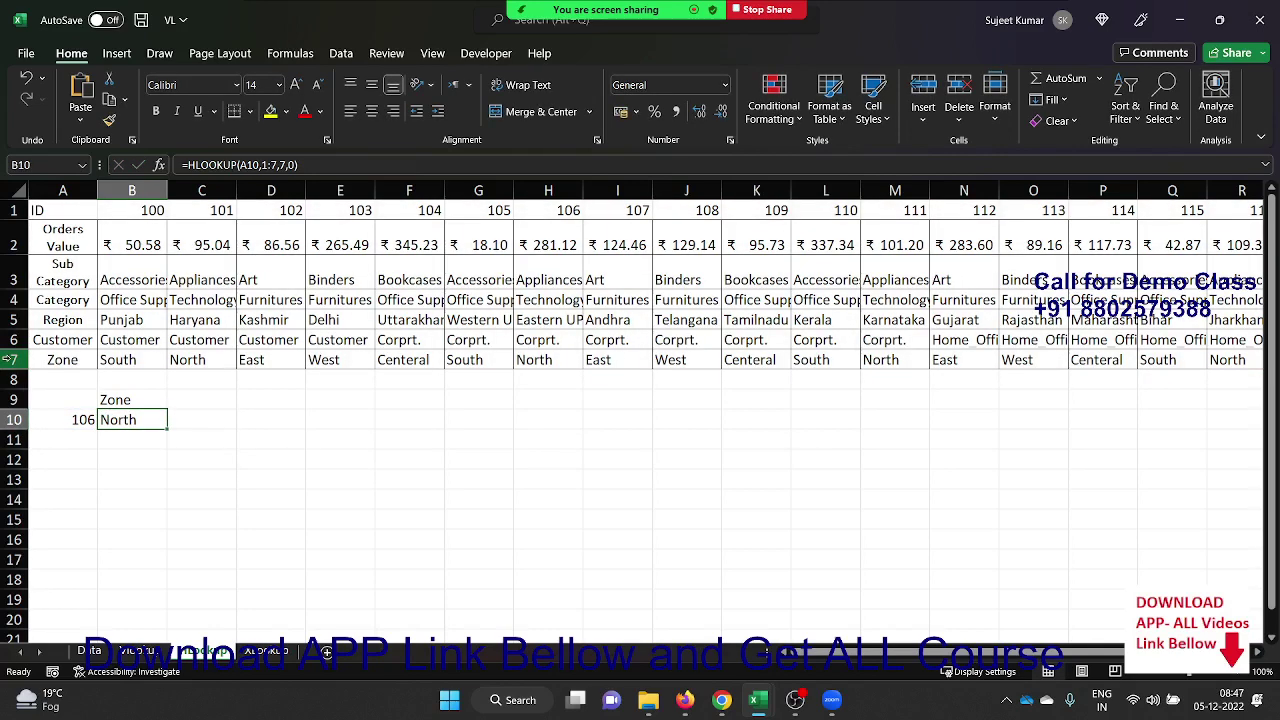
Enter =XLOOKUP(A10,1:1,7:7) in C10 to return the same ID's zone, and save the workbook
key(Right)
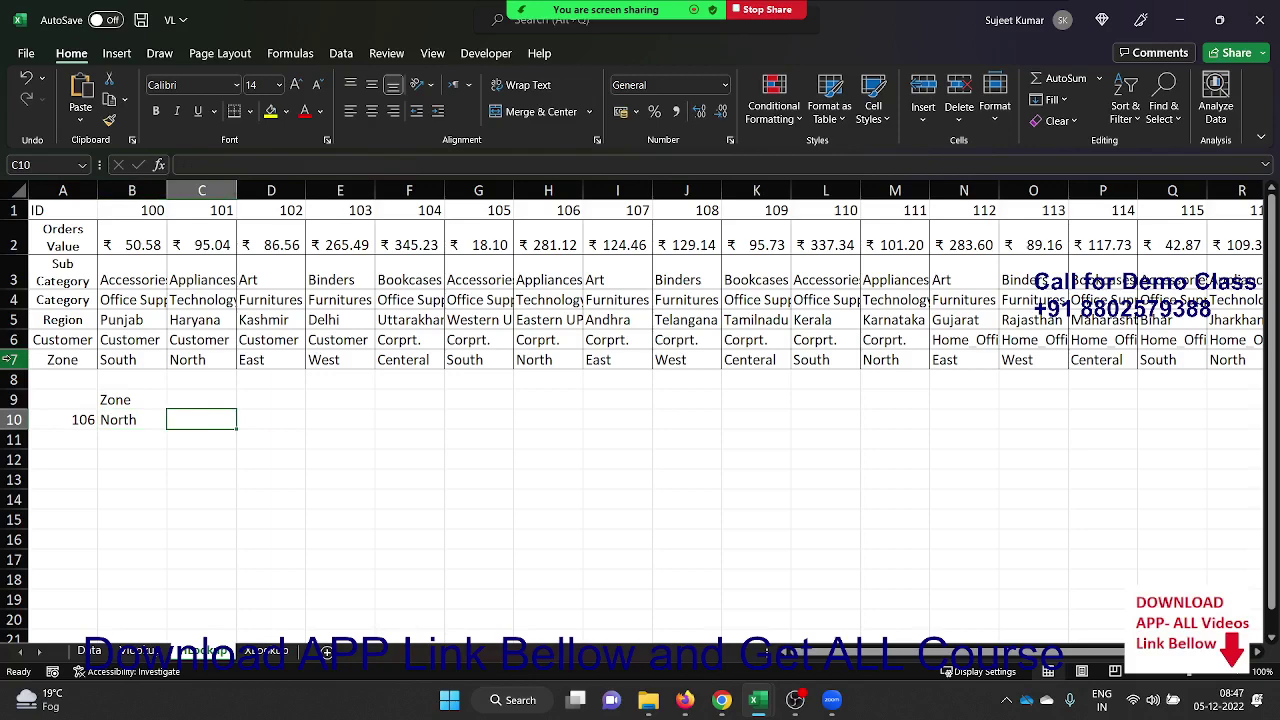
text(=xl)
key(Tab)
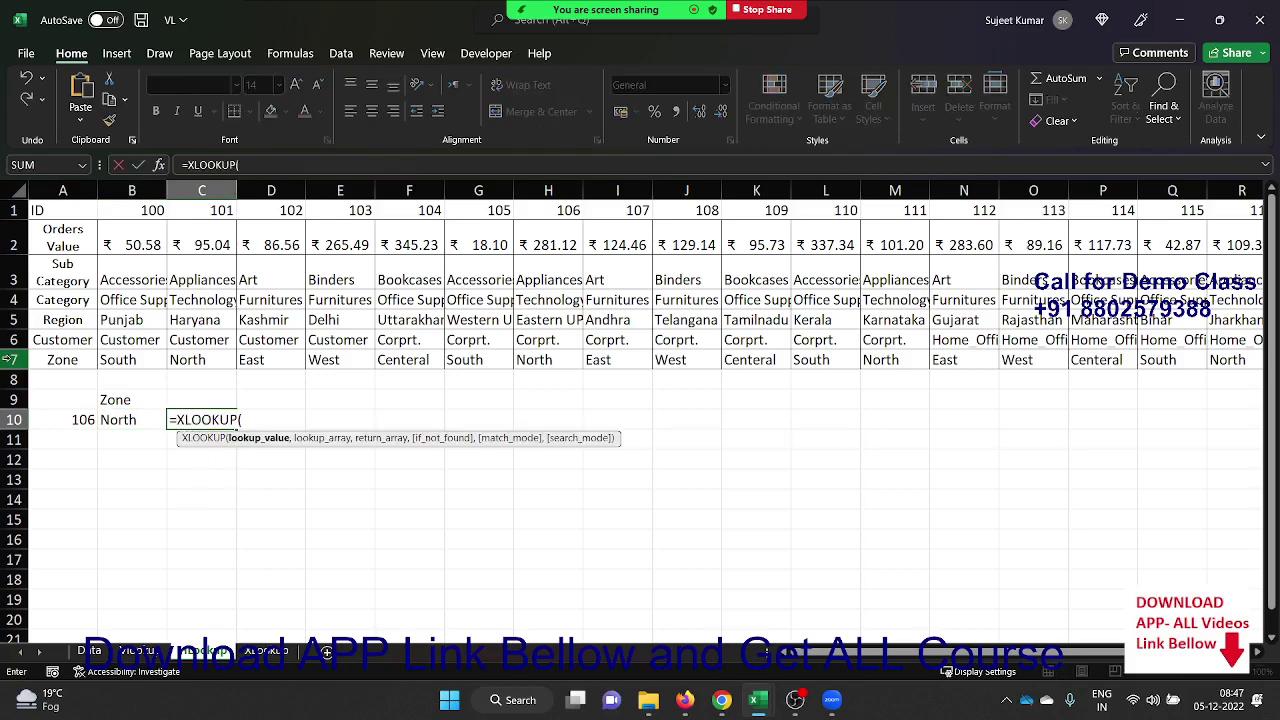
key(Left)
key(Left)
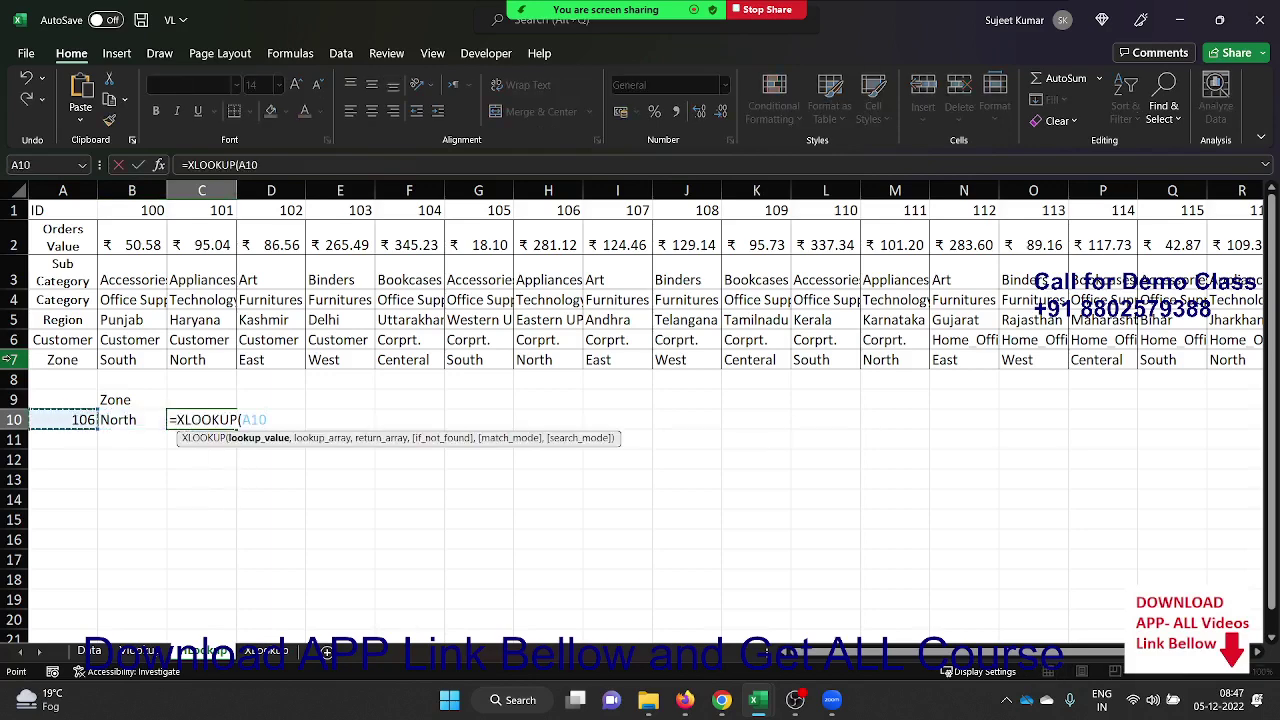
text(,)
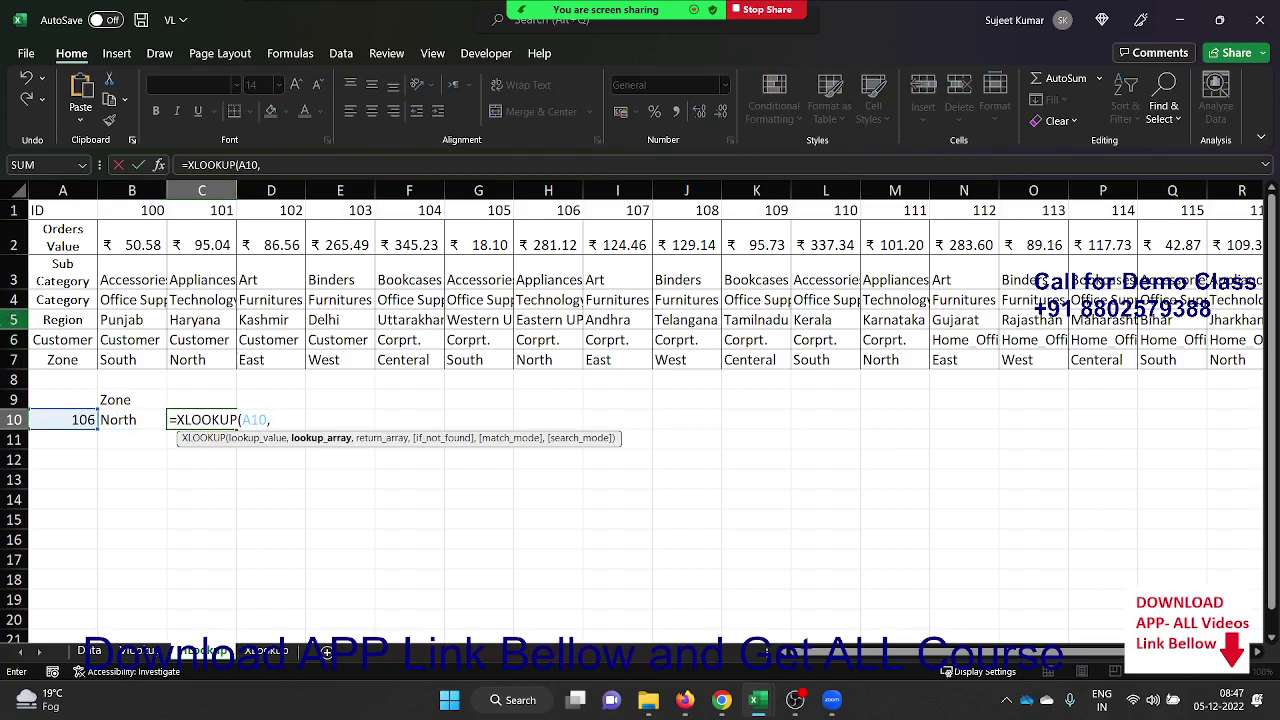
click(12, 210)
text(,)
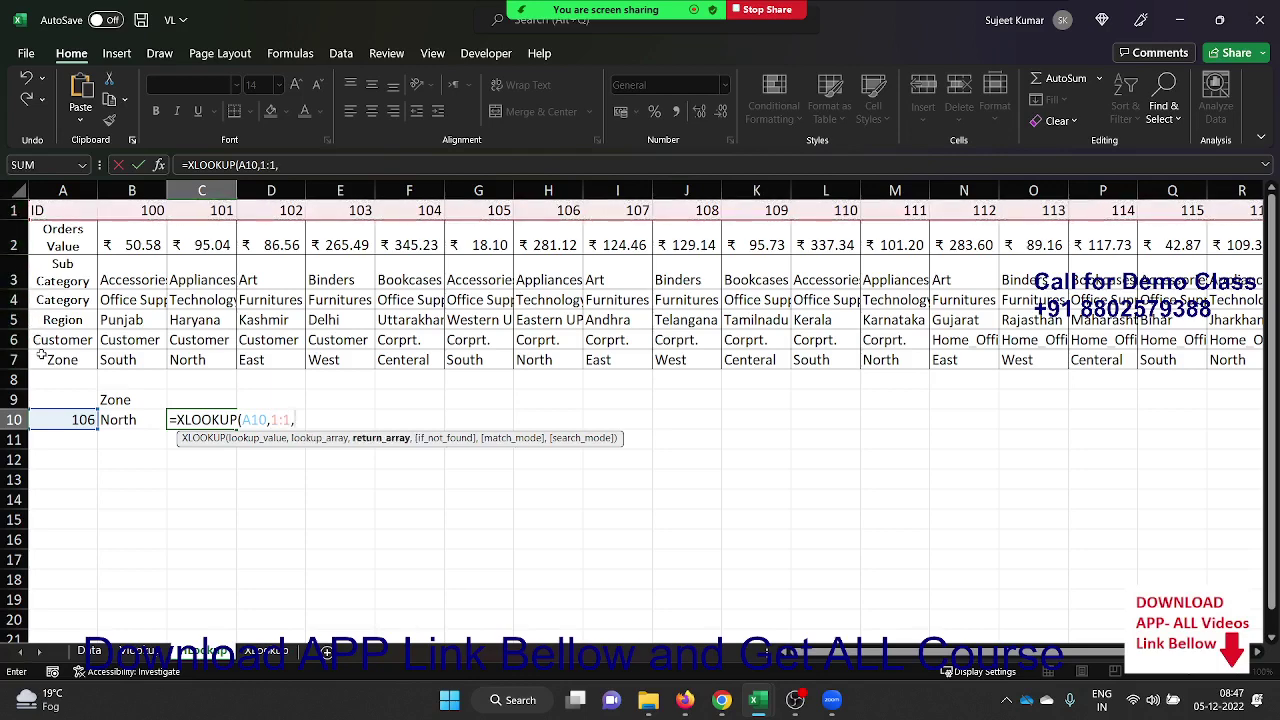
click(15, 359)
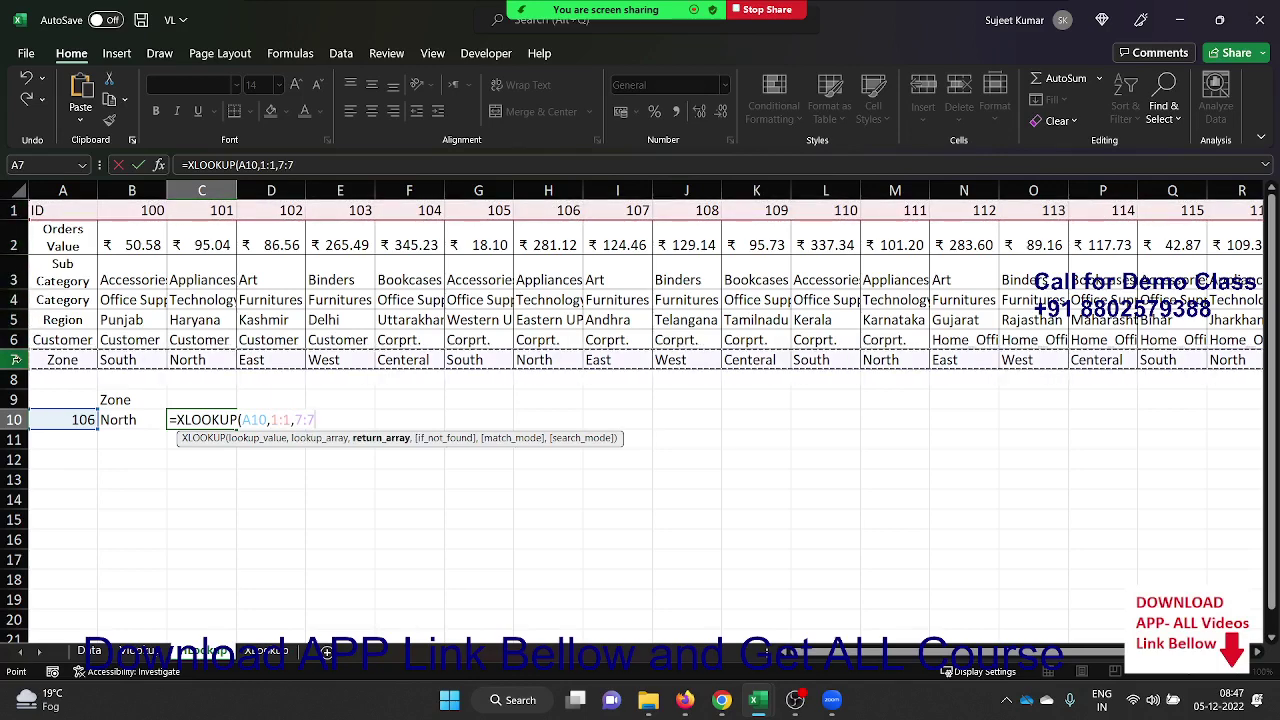
key(Return)
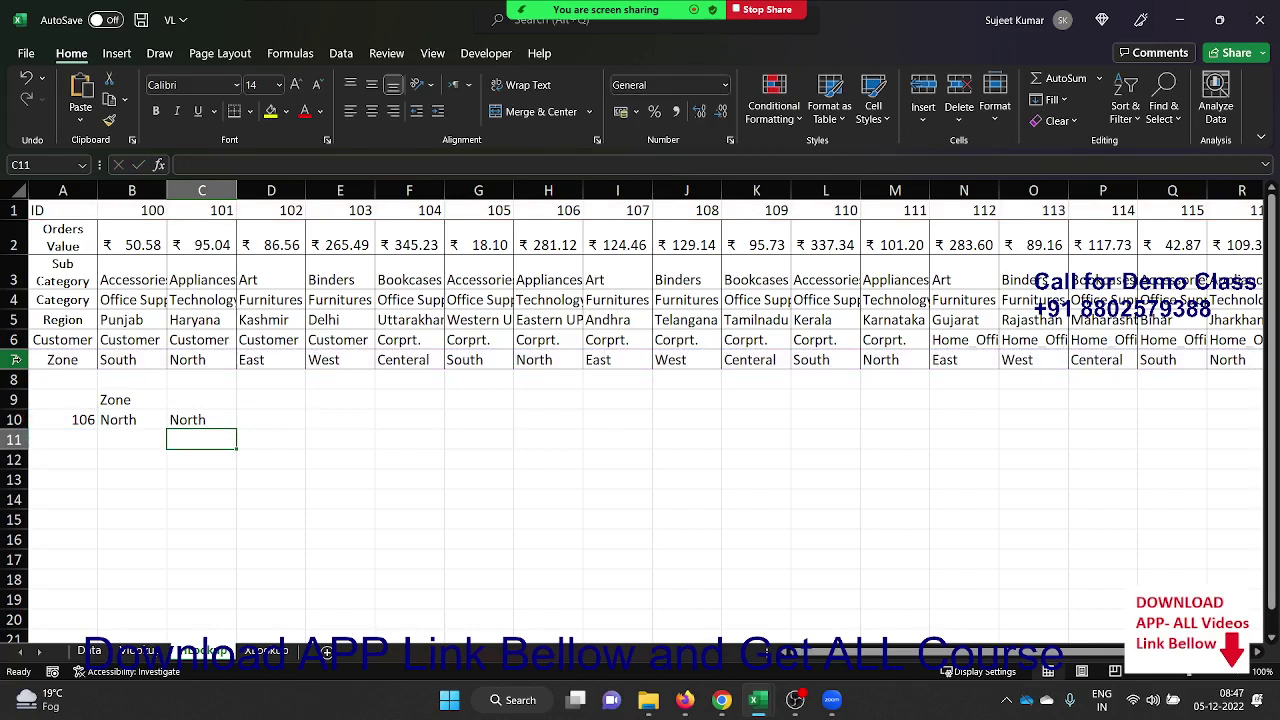
key(ctrl+s)
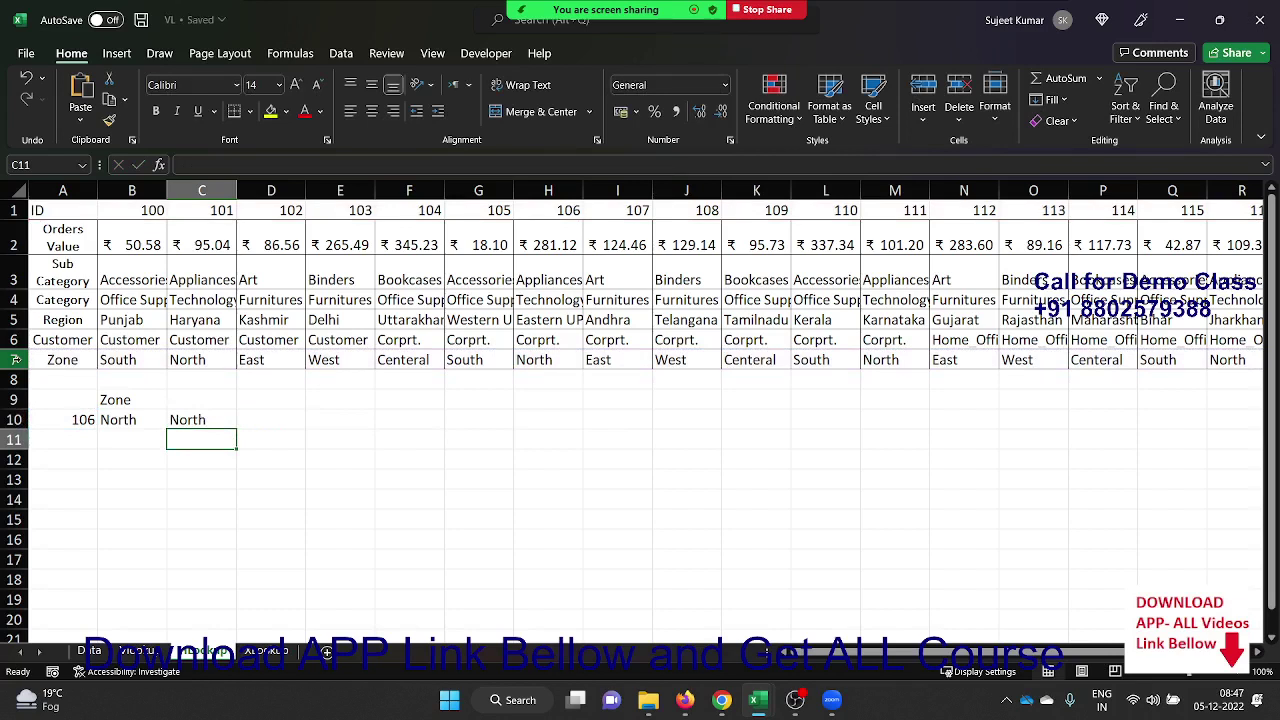